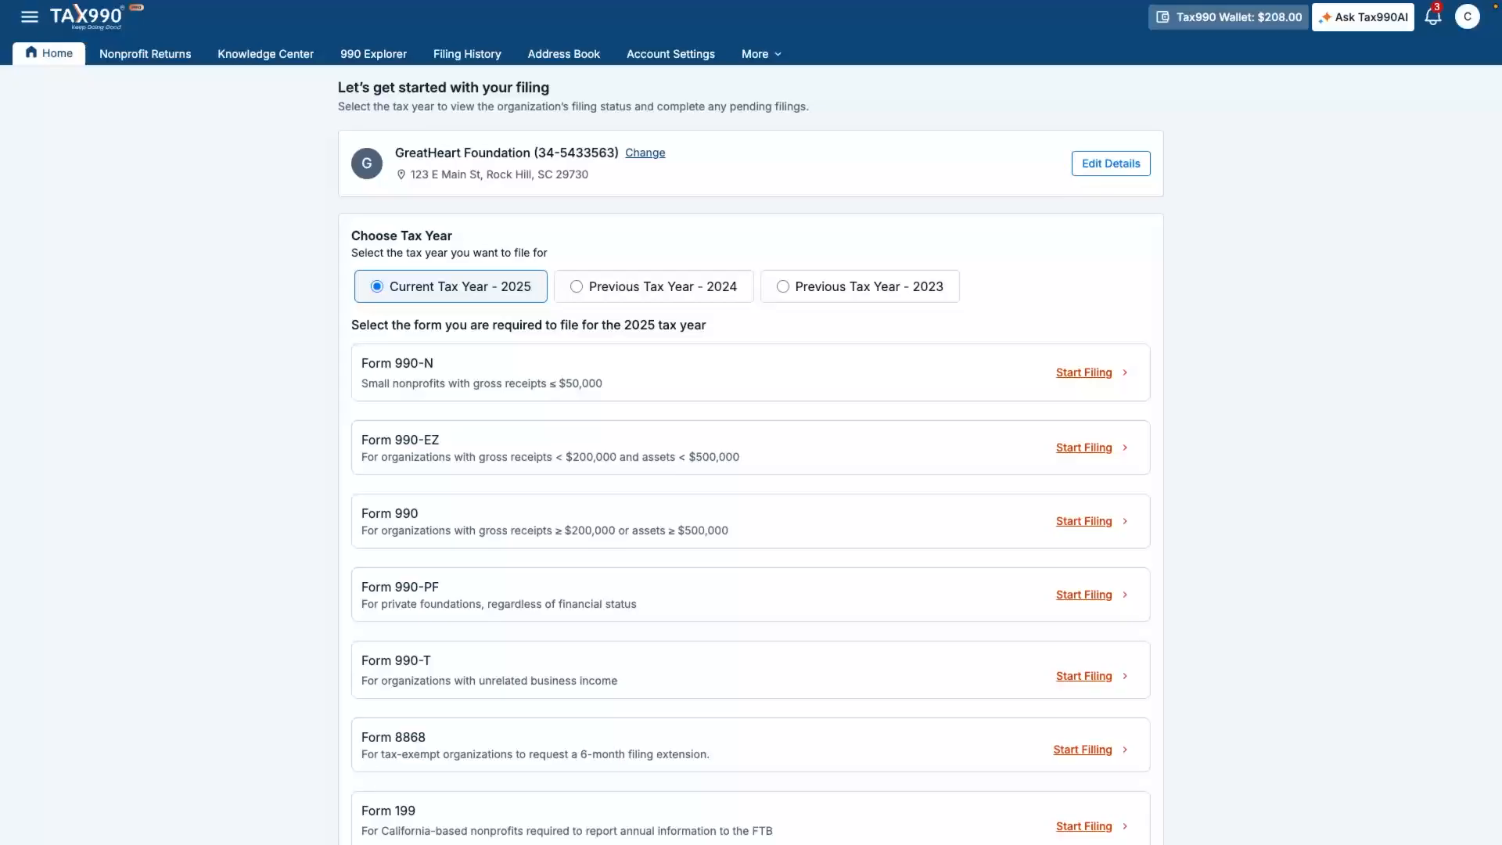
# - Start a Form 990-PF filing for tax year 2025 from the Home page
pyautogui.click(1091, 595)
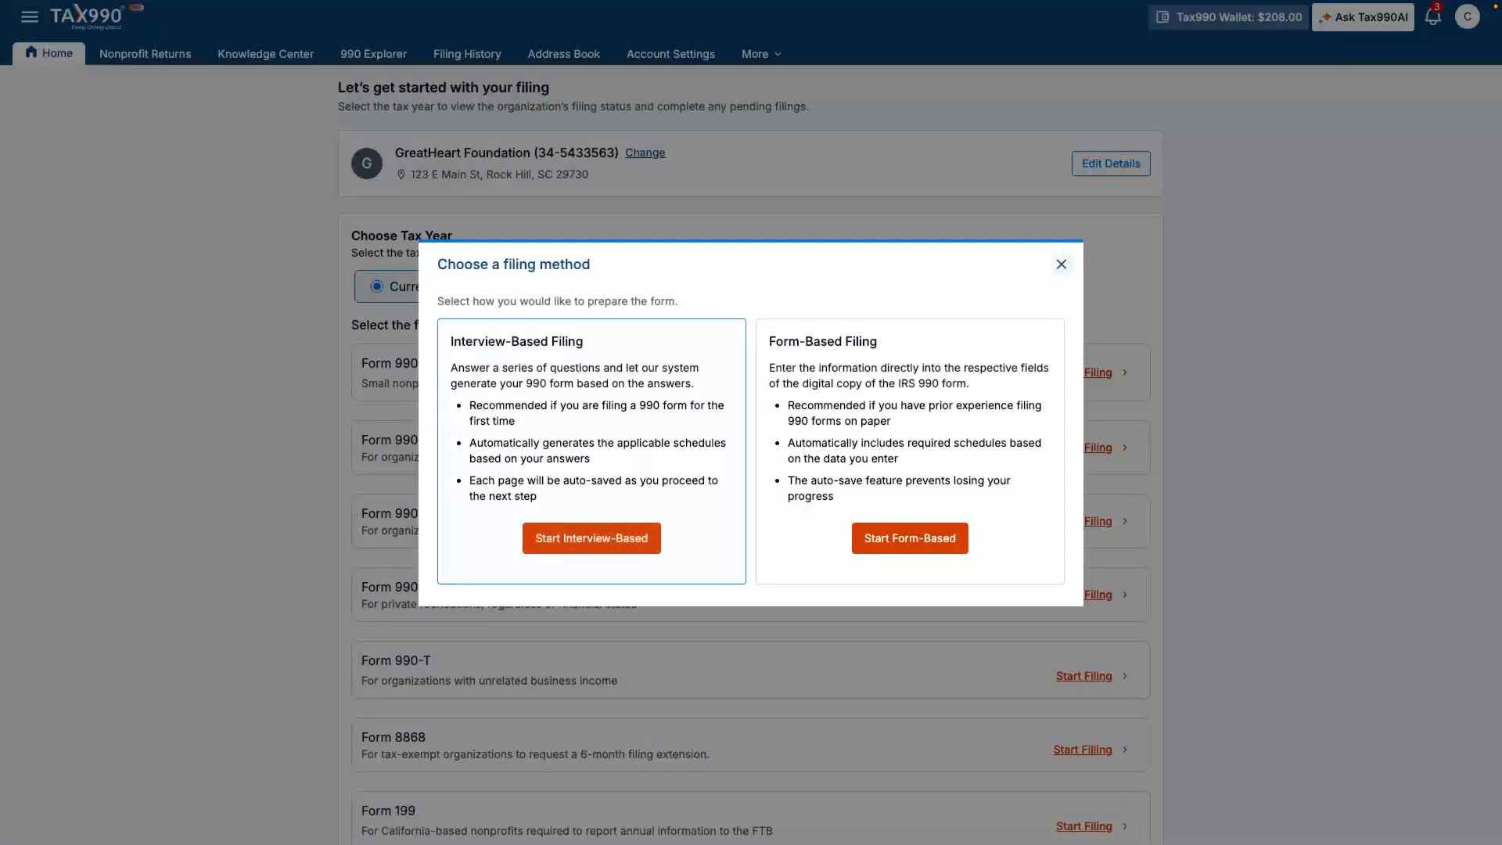
# - Choose Interview-Based filing for the 2025 Form 990-PF return
pyautogui.click(591, 539)
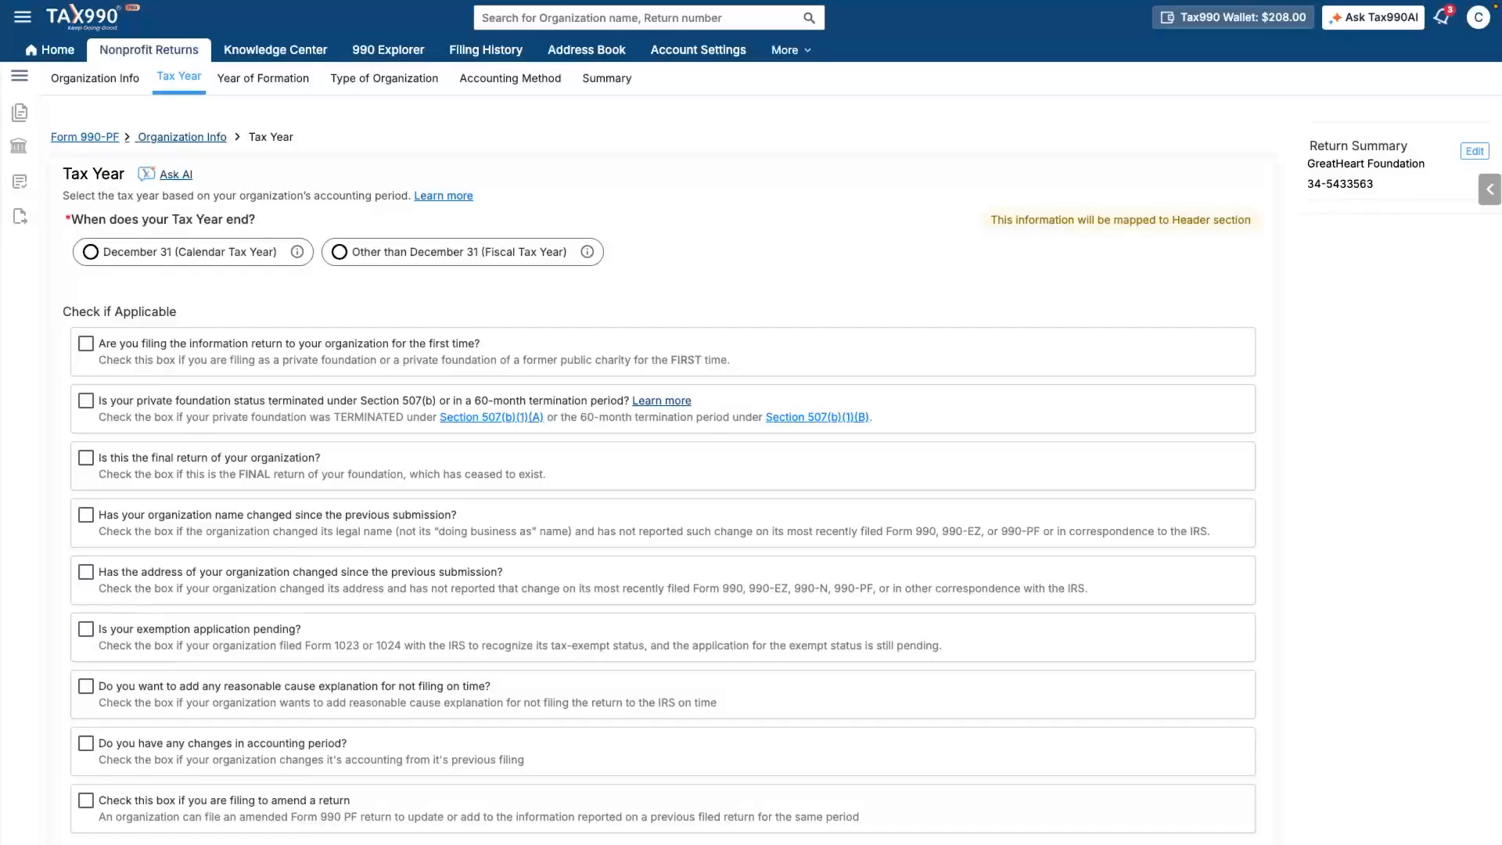
# - Select the December 31 calendar tax year (01/01/2025–12/31/2025) and continue
pyautogui.click(91, 252)
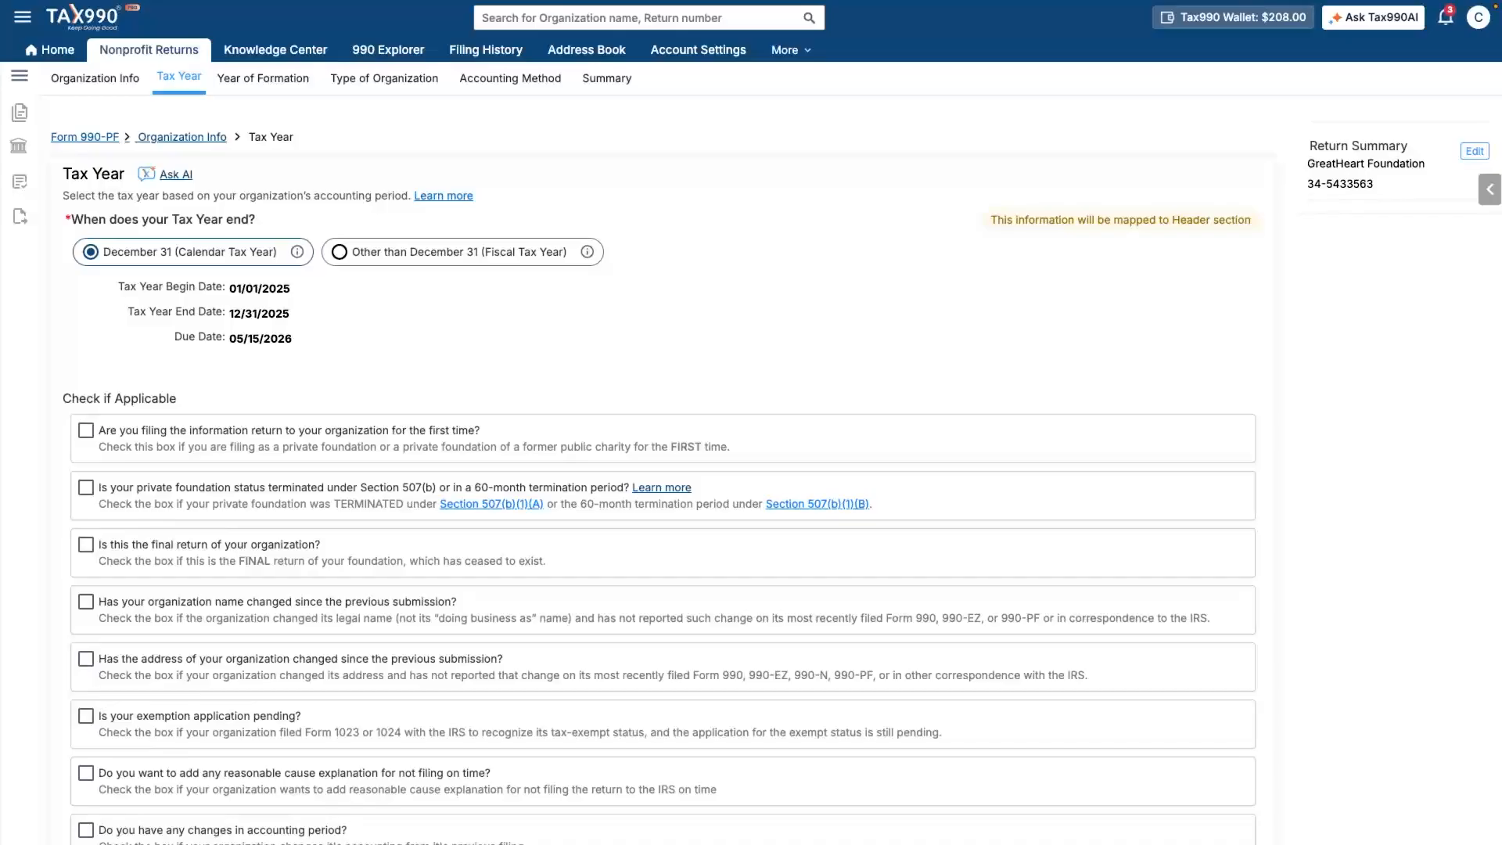
pyautogui.scroll(-3, 663, 469)
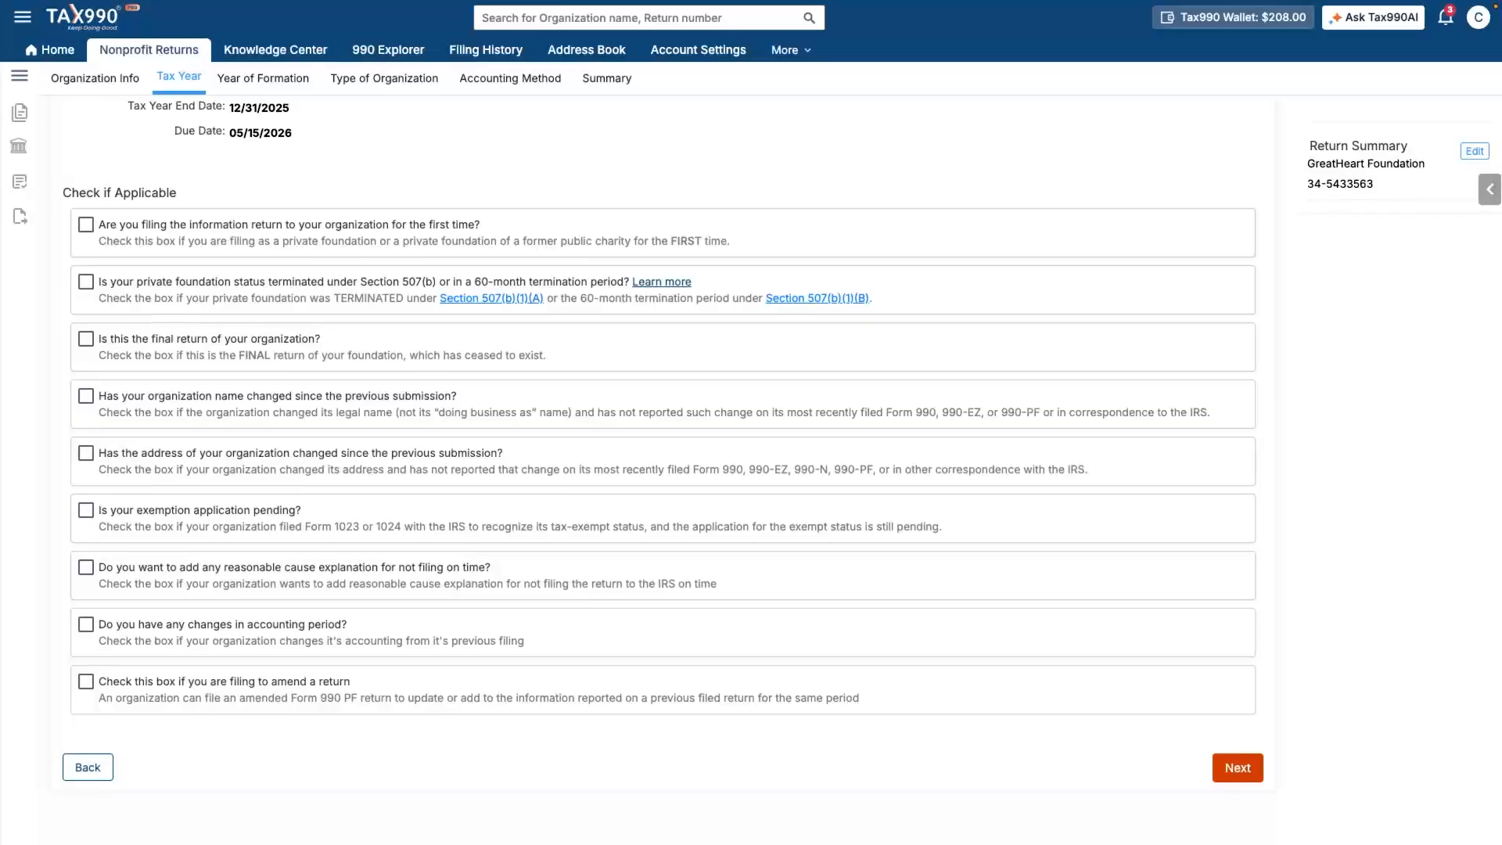
pyautogui.click(1237, 767)
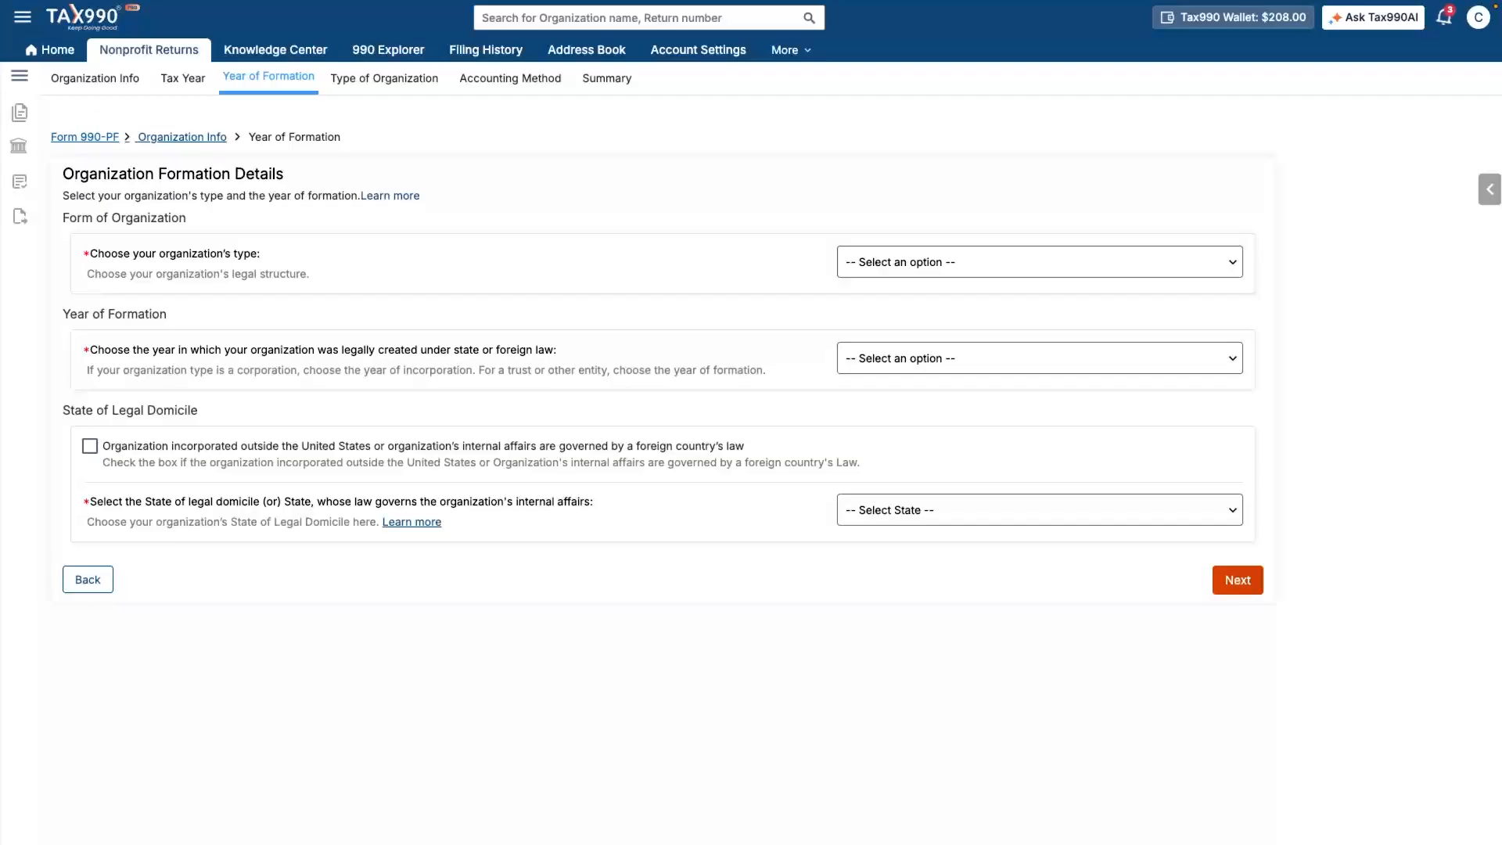
# - Set organization type Corporation, incorporation year 2022 and legal domicile South Carolina
pyautogui.click(1039, 270)
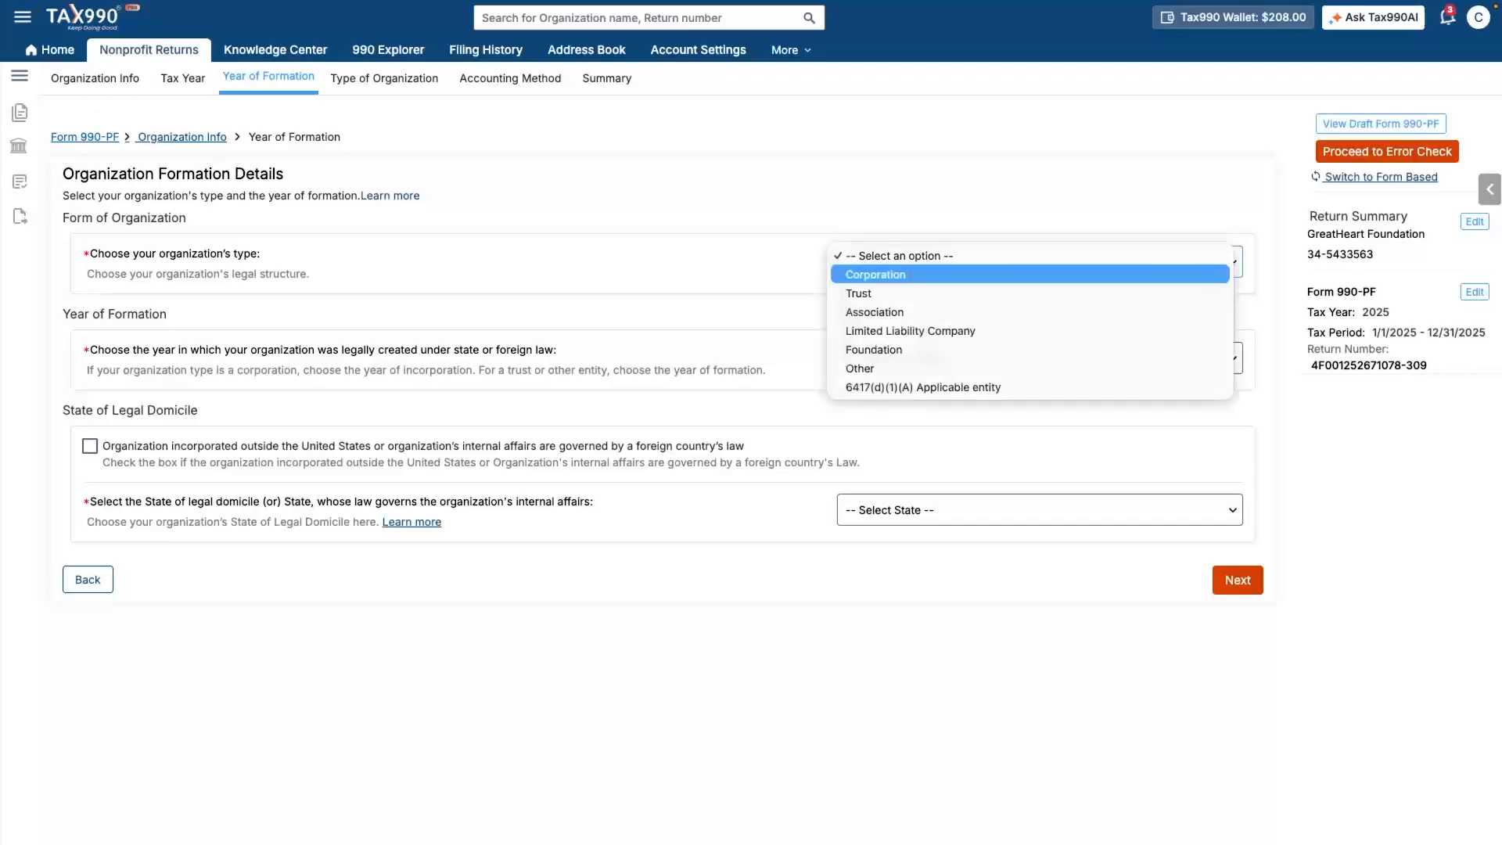
pyautogui.click(875, 274)
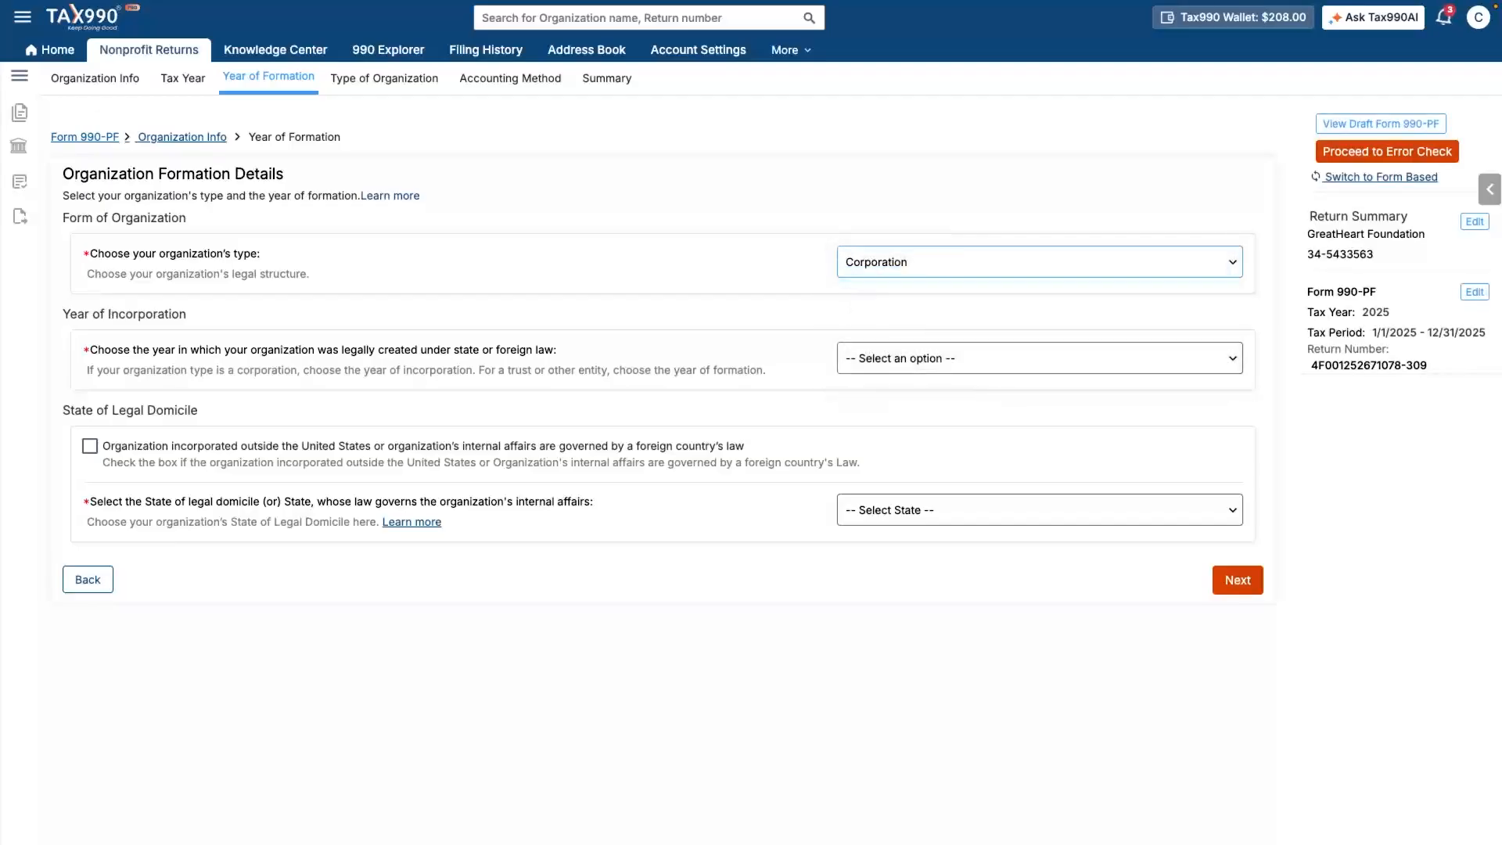
pyautogui.click(1039, 358)
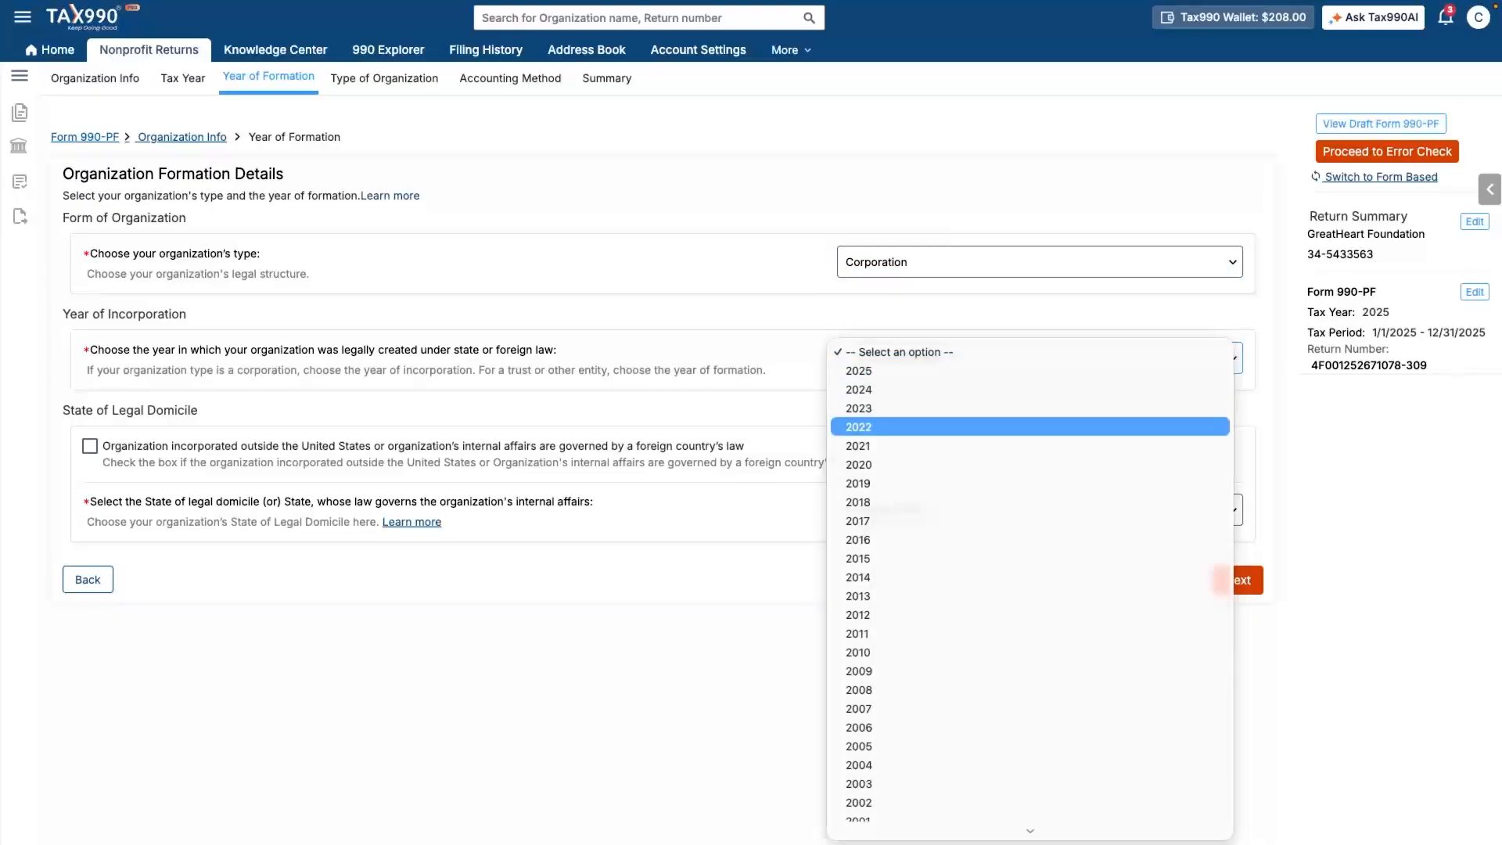
pyautogui.click(939, 427)
pyautogui.click(1040, 510)
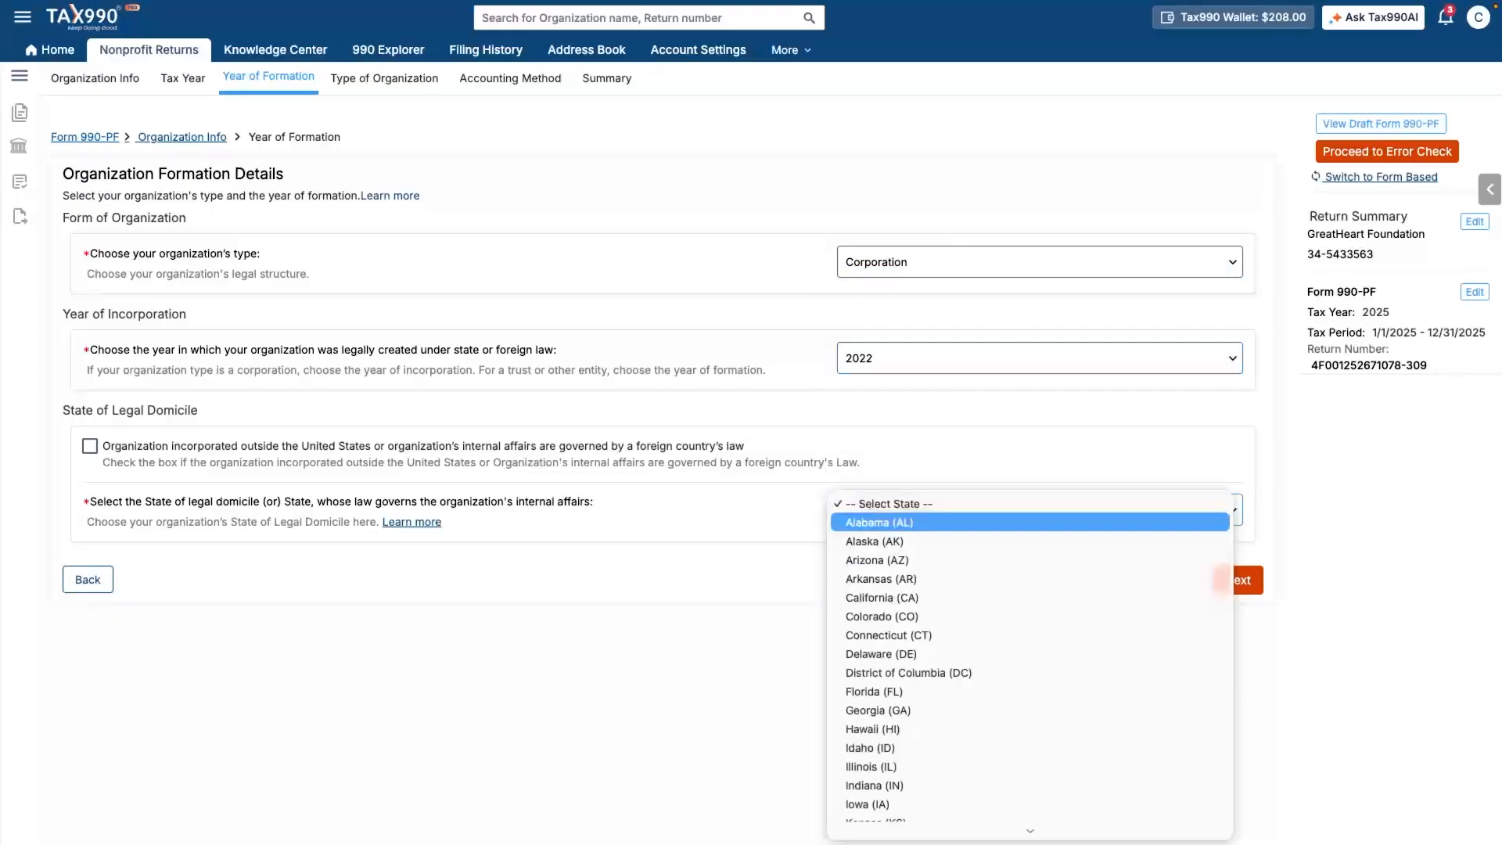
pyautogui.scroll(-9, 1030, 542)
pyautogui.click(1029, 600)
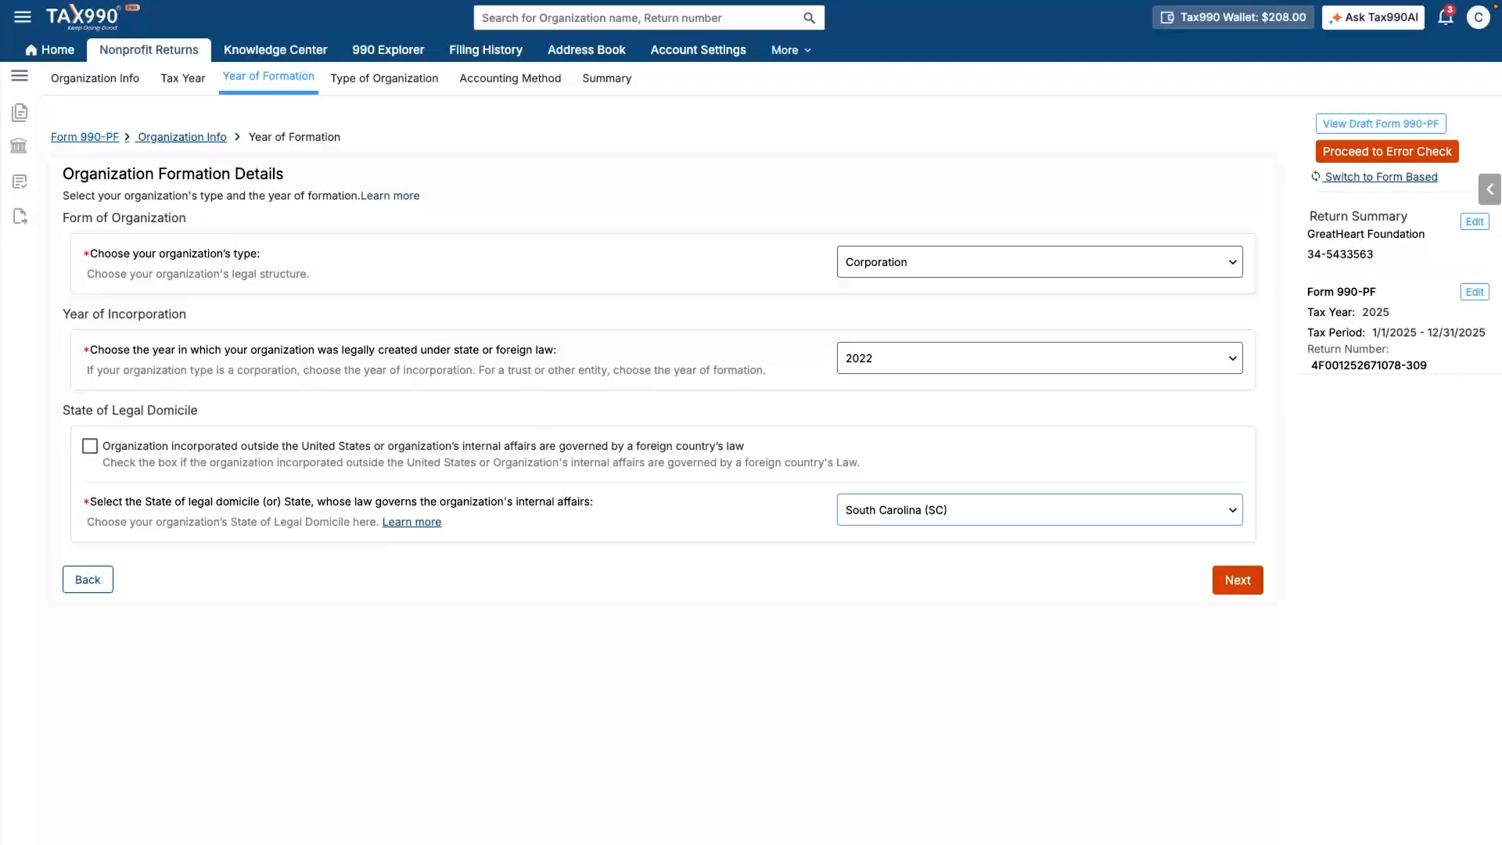
pyautogui.click(1237, 579)
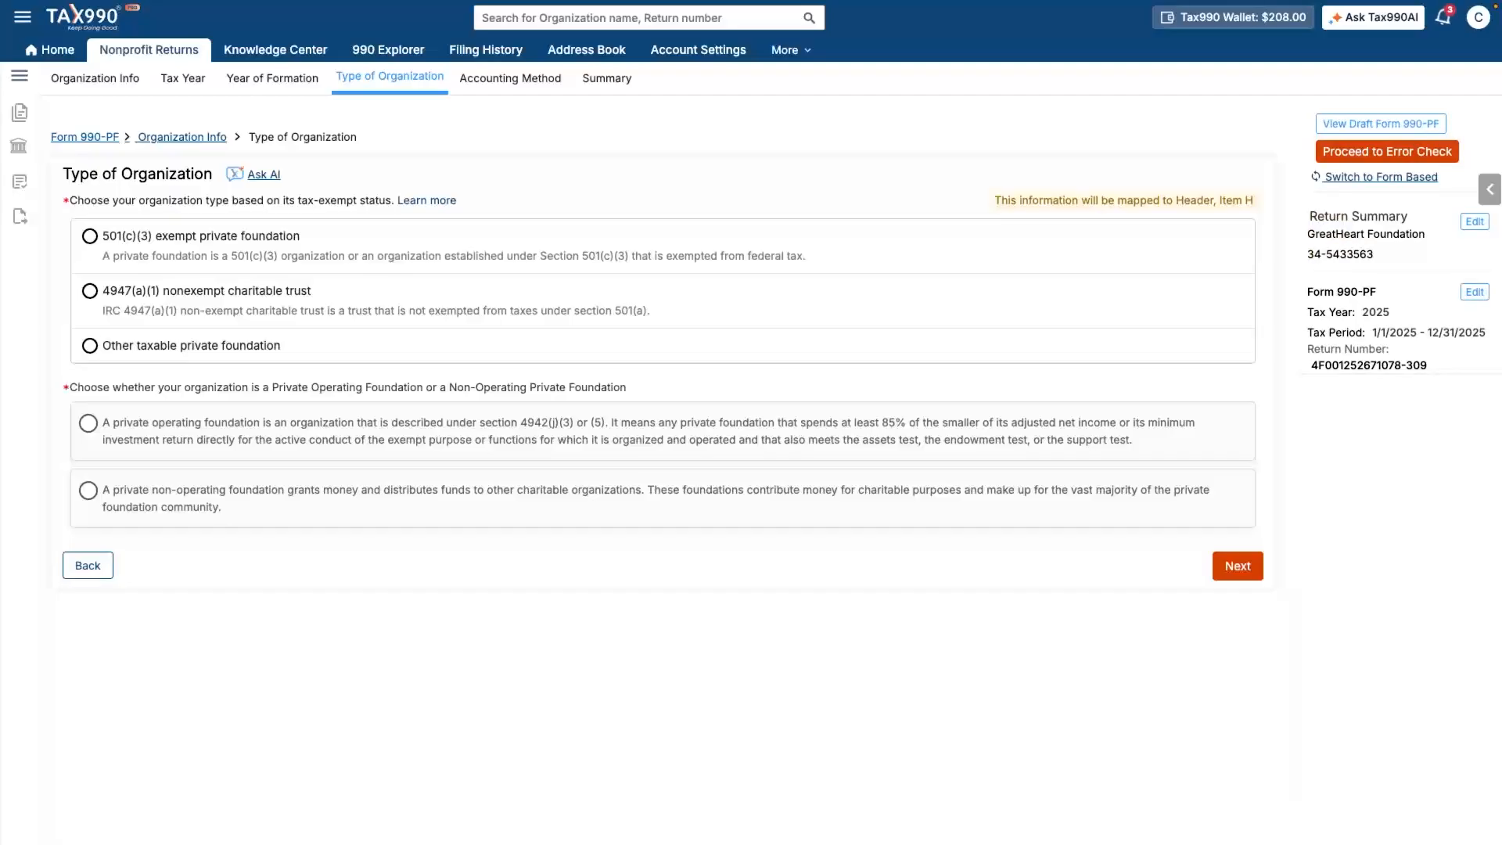
# - Mark the organization a 501(c)(3) exempt private foundation and a private non-operating foundation
pyautogui.click(90, 236)
pyautogui.click(88, 490)
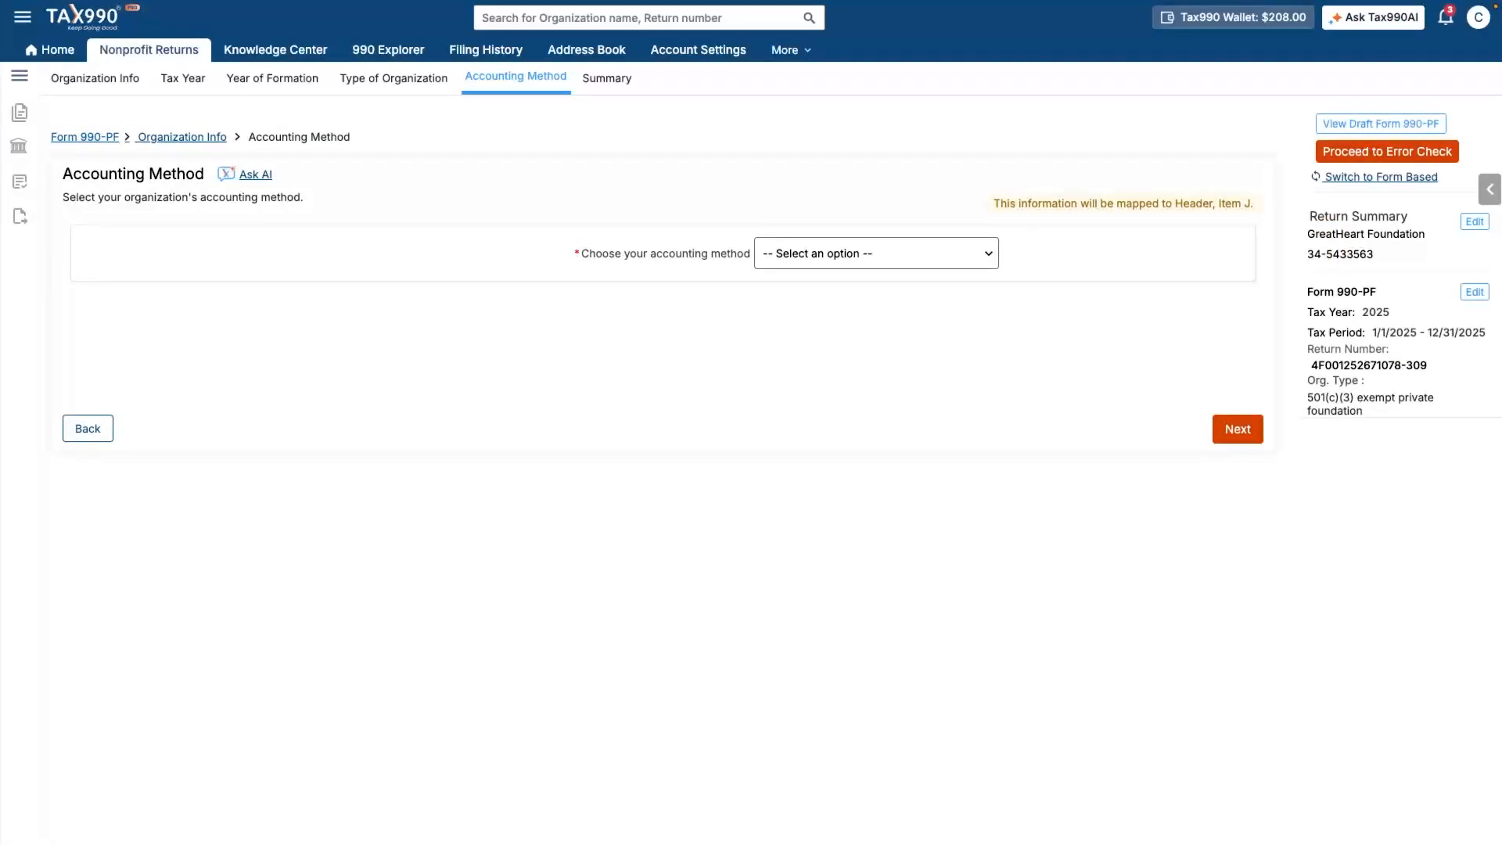
# - Choose Cash as the accounting method and proceed to the Summary page
pyautogui.click(876, 260)
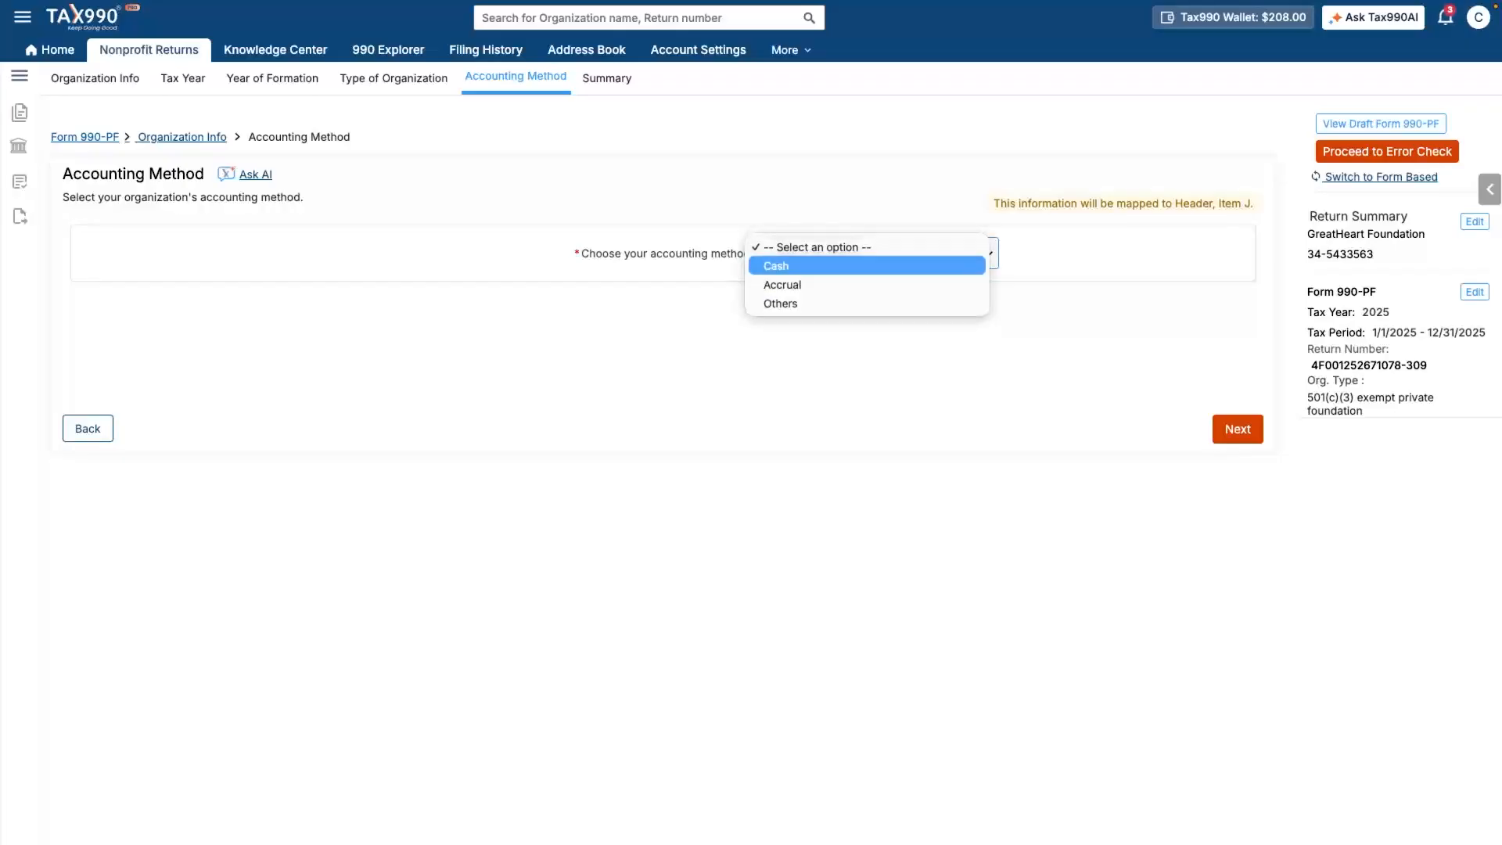
pyautogui.click(867, 266)
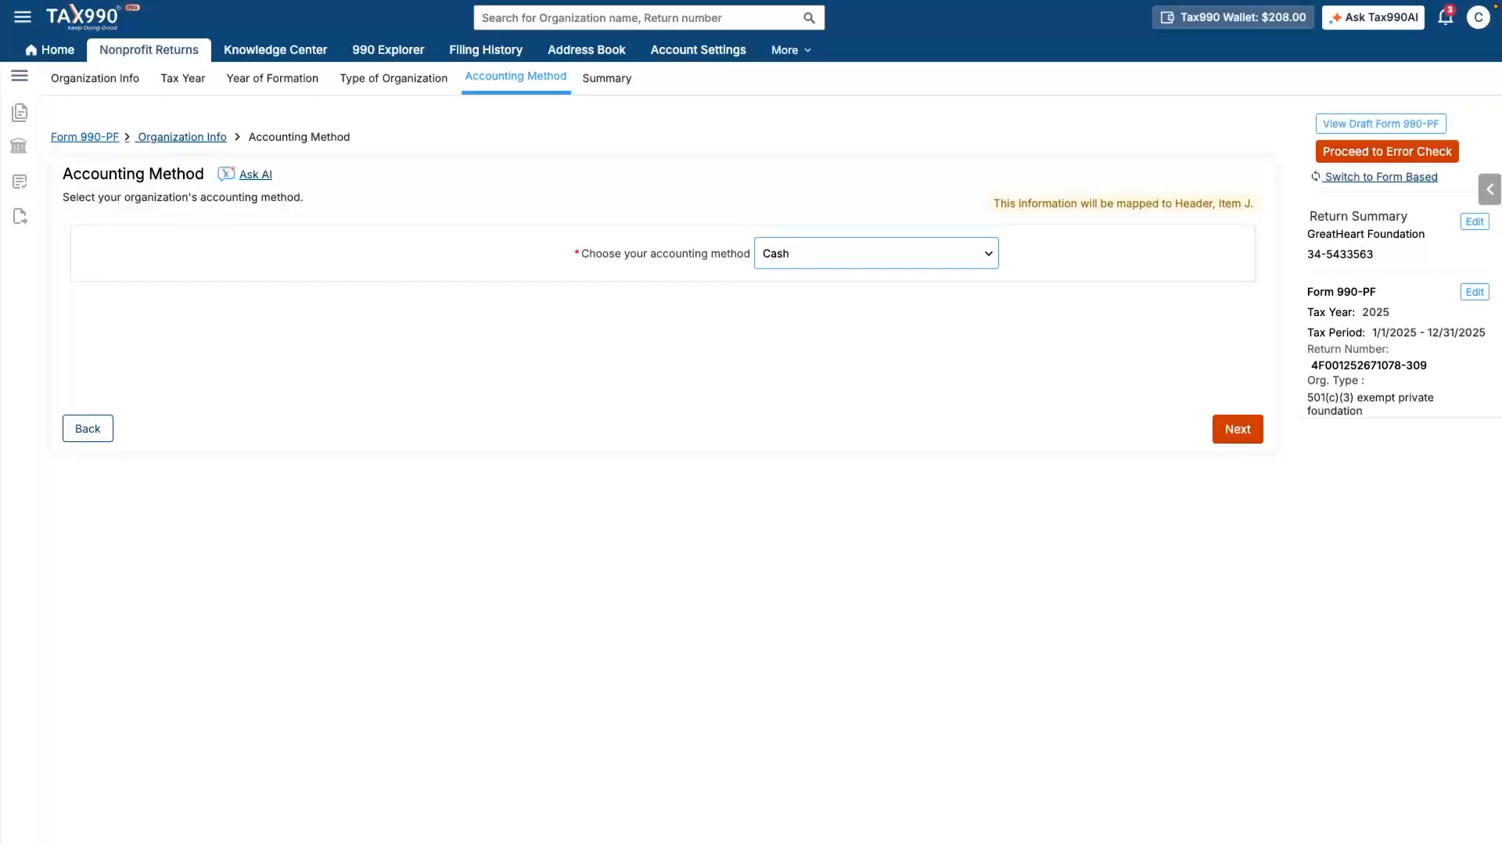
pyautogui.click(1237, 429)
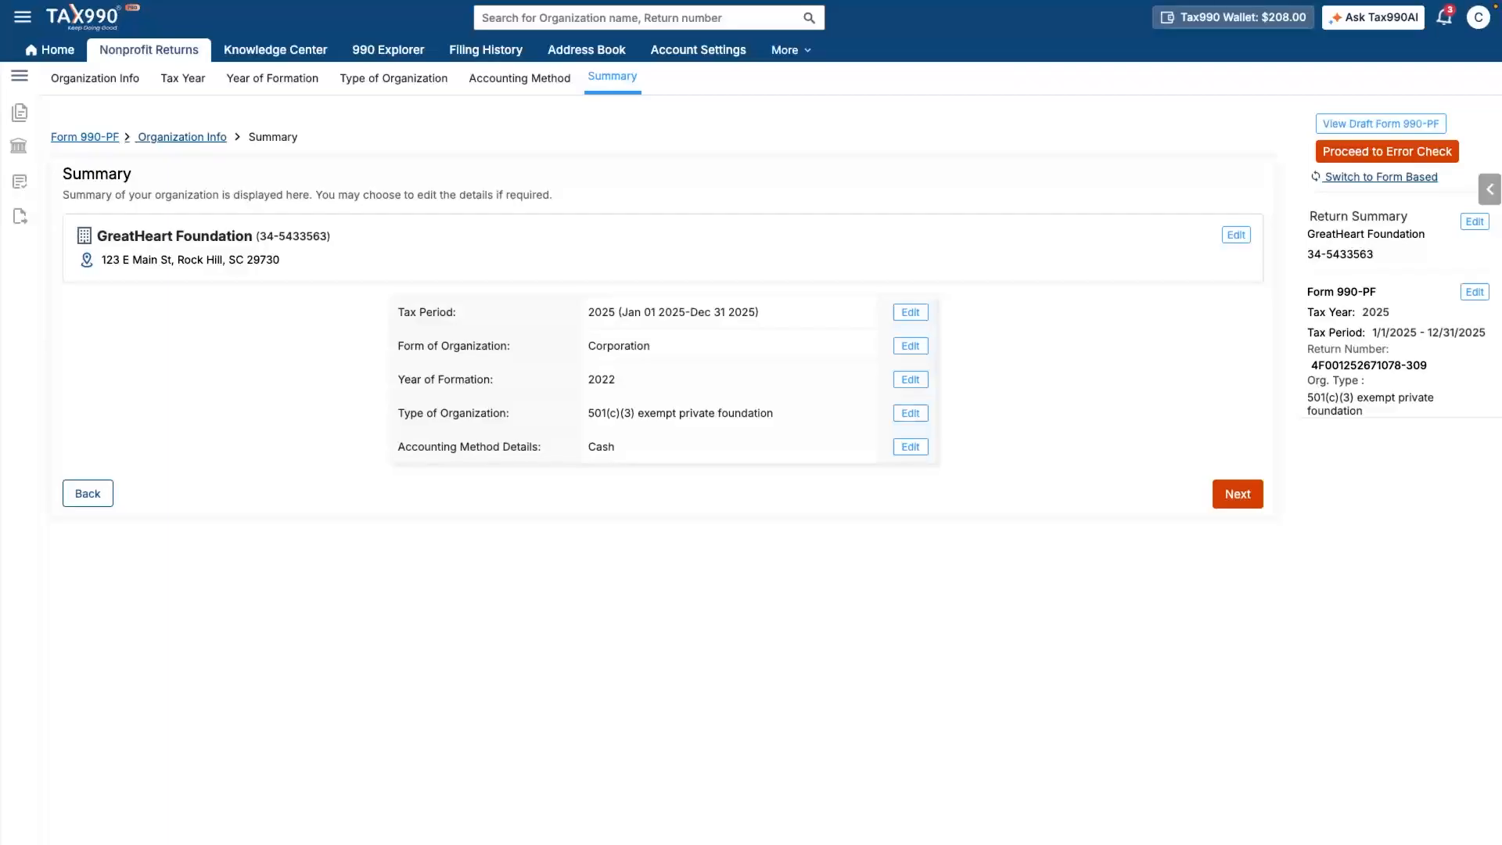
# - Inspect the TAX990-75 'not found in IRS records' warning, then proceed to federal filing
pyautogui.click(1237, 494)
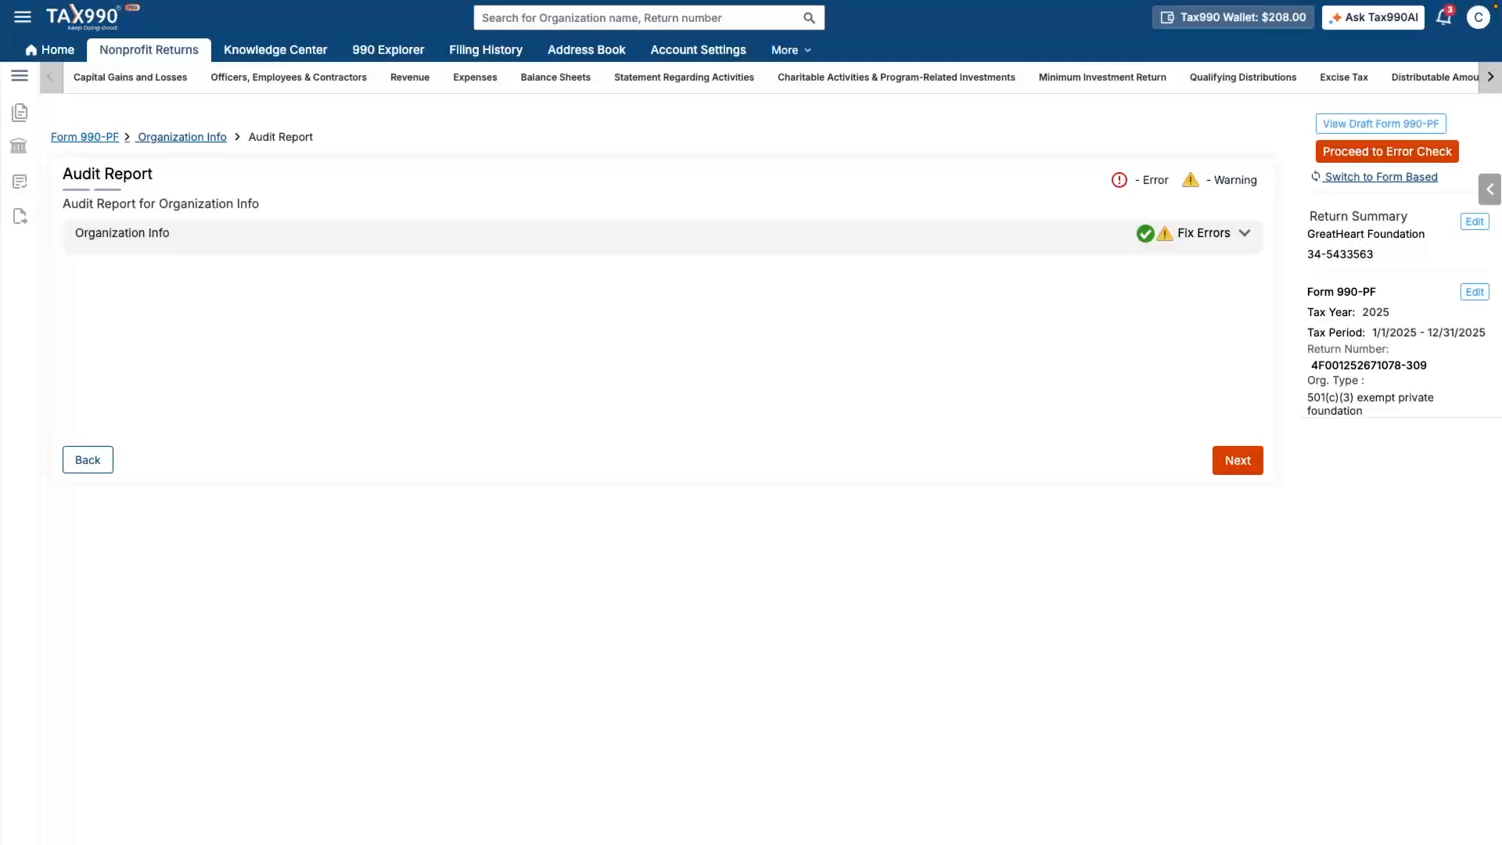
pyautogui.click(1204, 232)
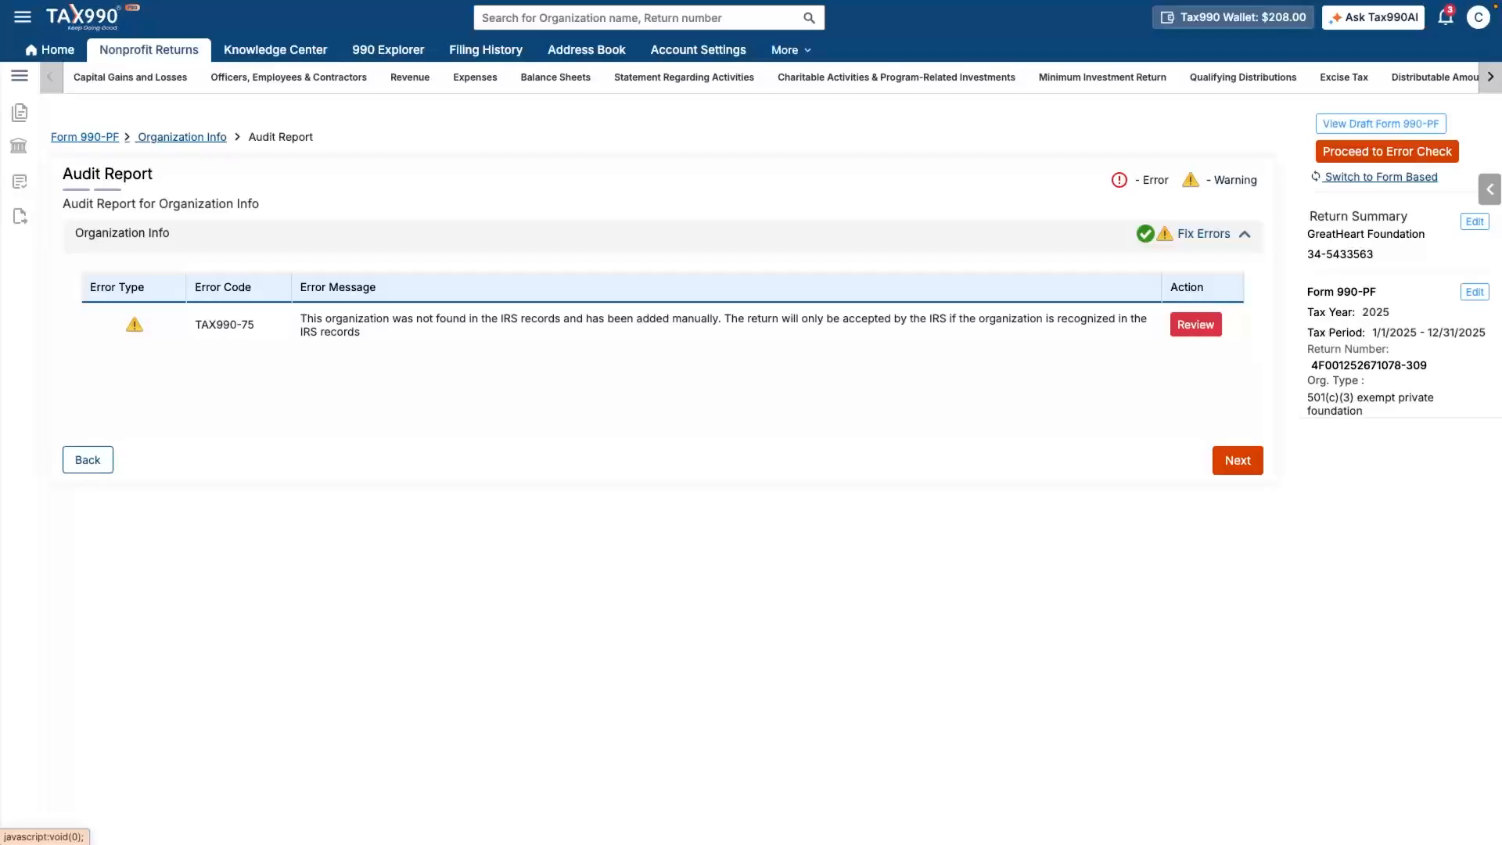
pyautogui.click(1213, 234)
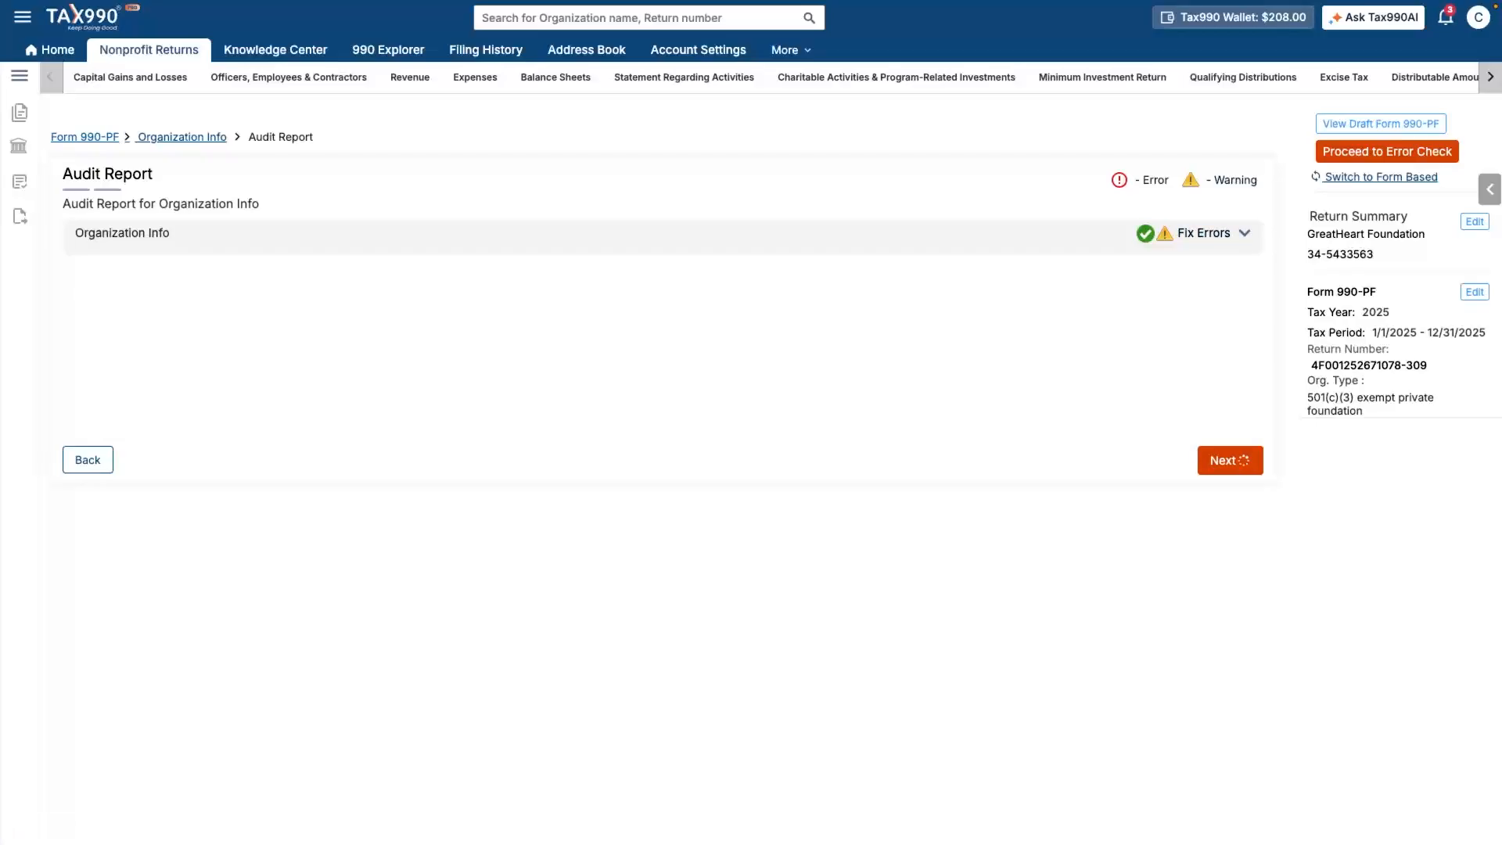
pyautogui.click(1237, 460)
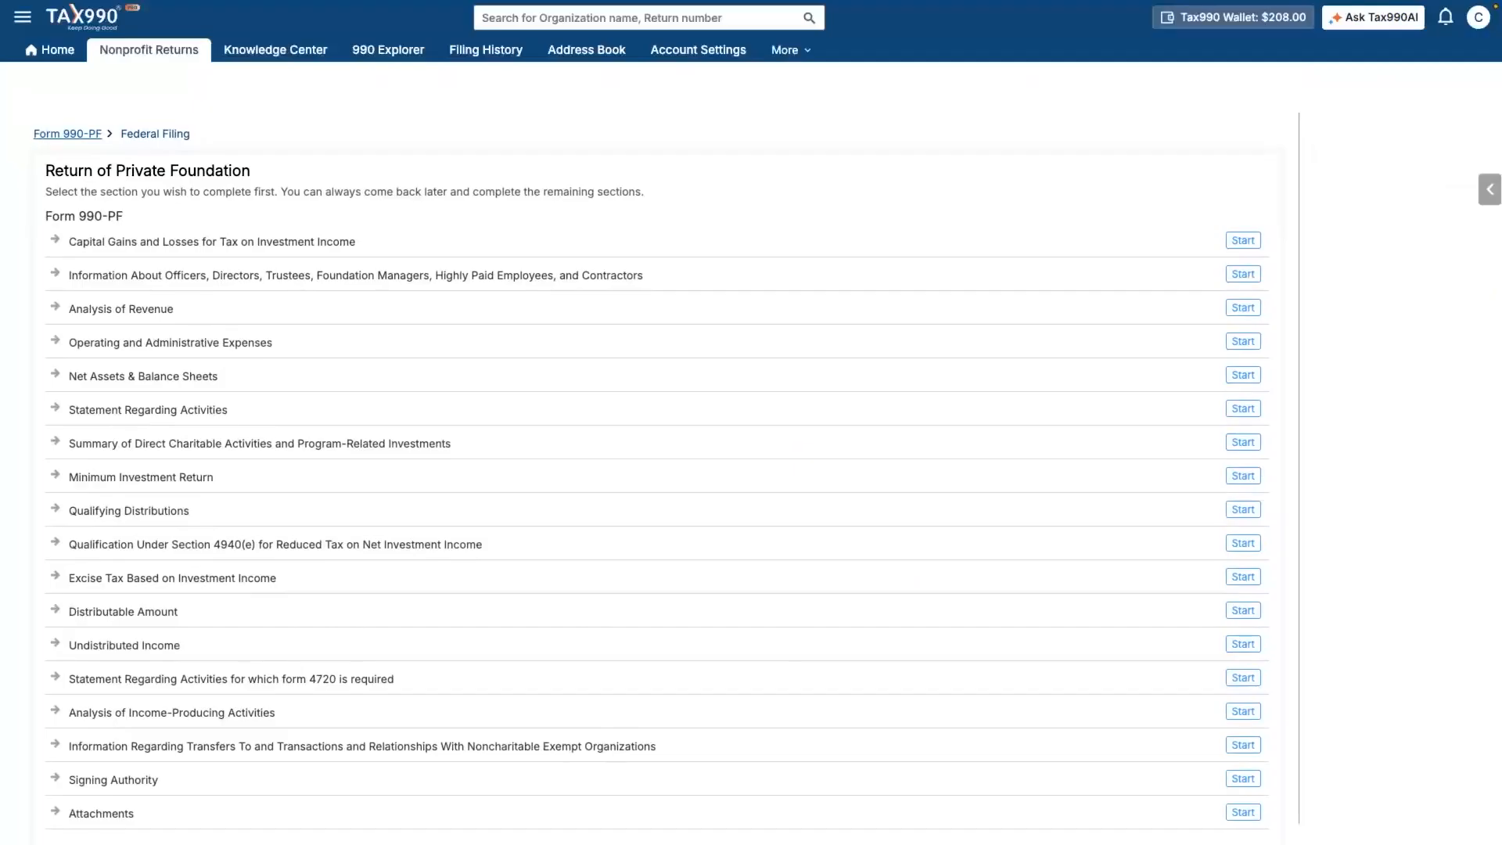
# - Begin the federal sections and start Capital Gains and Losses for Tax on Investment Income
pyautogui.click(1234, 811)
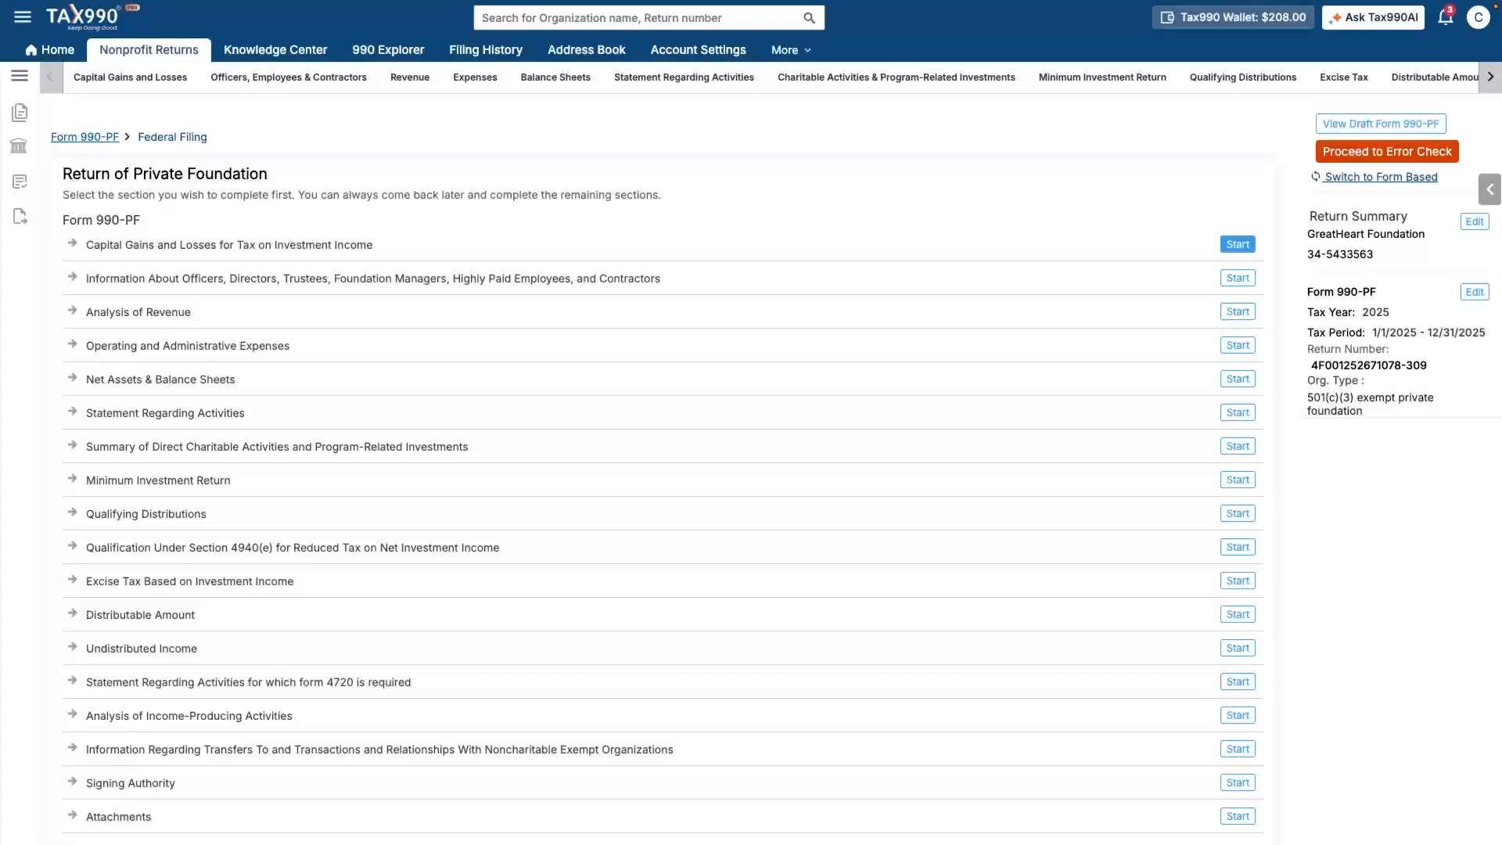
pyautogui.click(1240, 243)
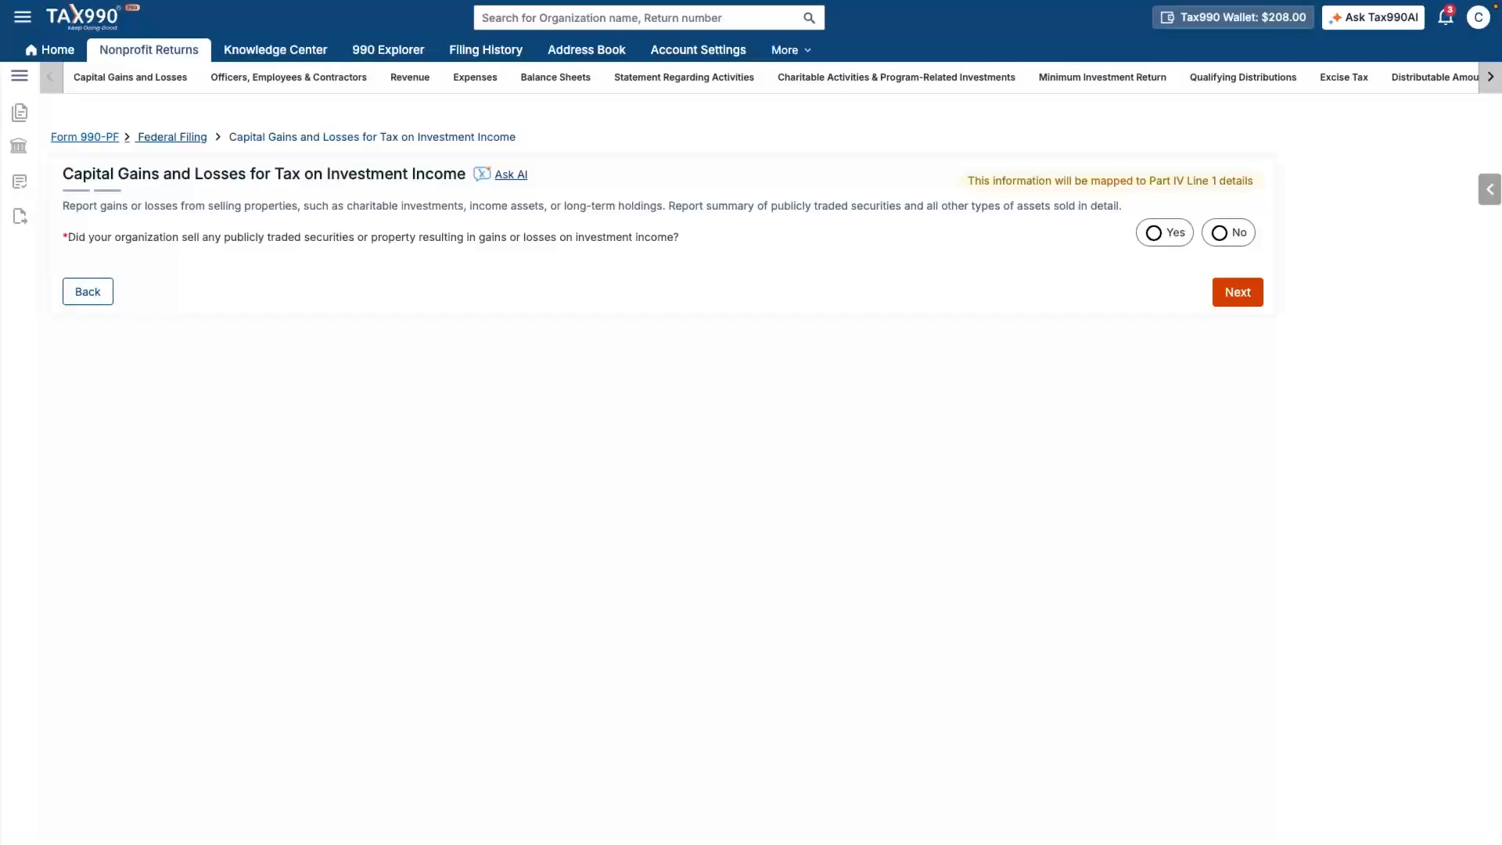
# - Add a Real Estate sale described as '2-story brick house', acquired by Purchase
pyautogui.click(1155, 233)
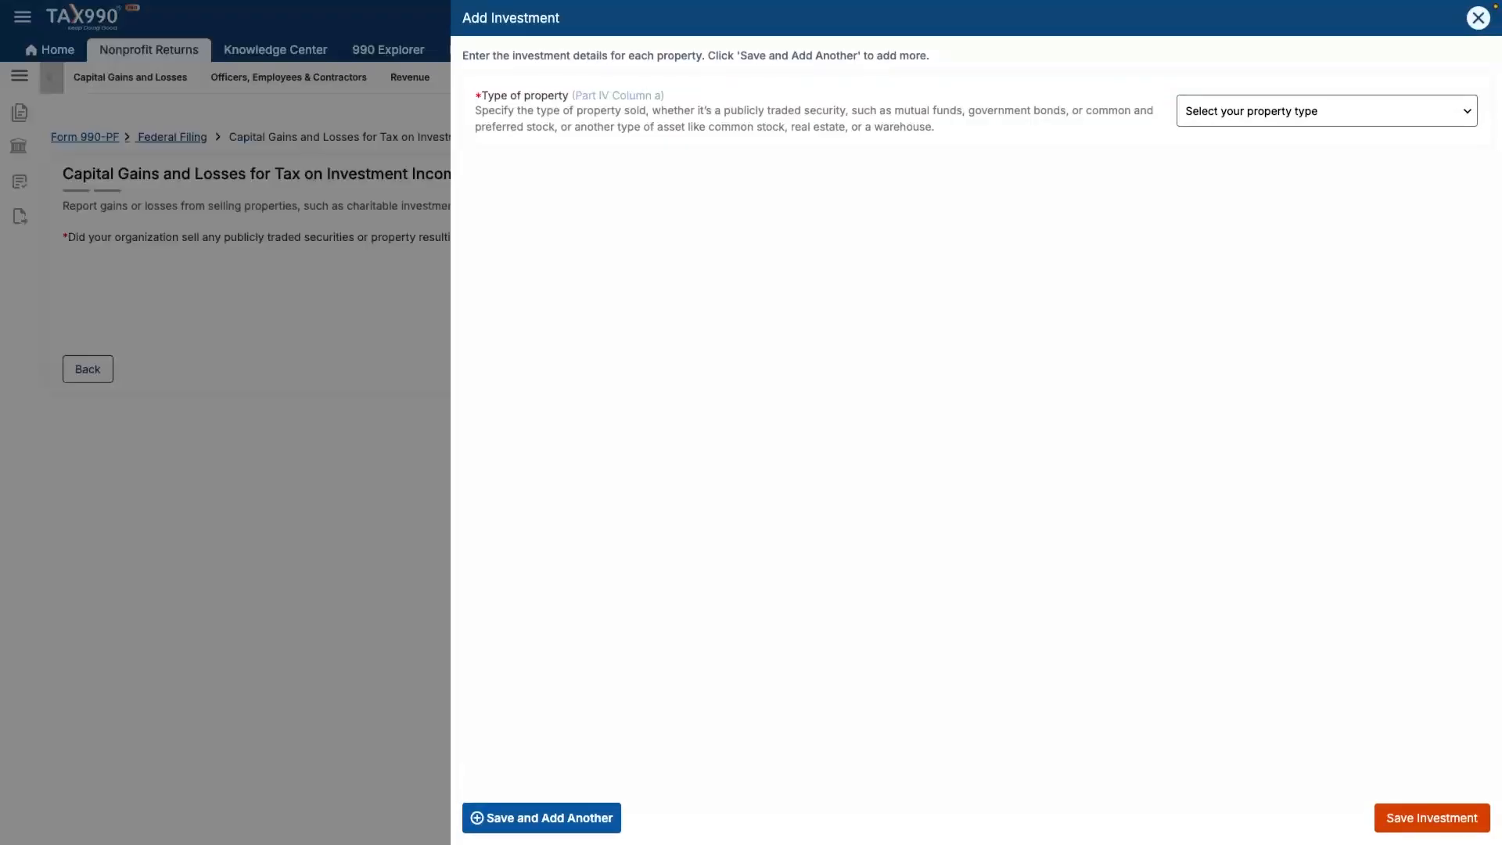
pyautogui.click(1327, 118)
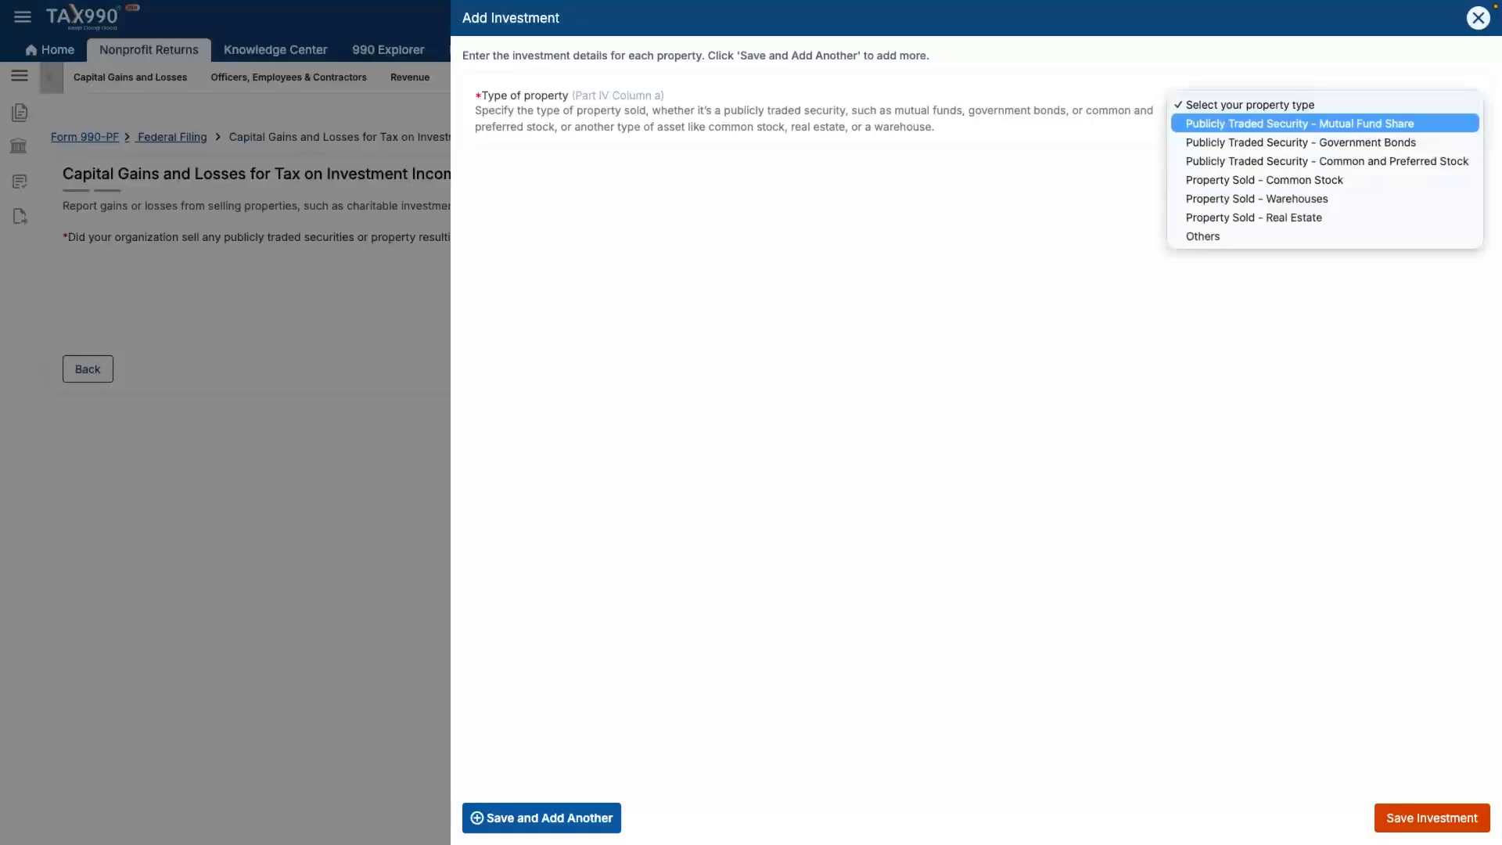
pyautogui.click(1254, 218)
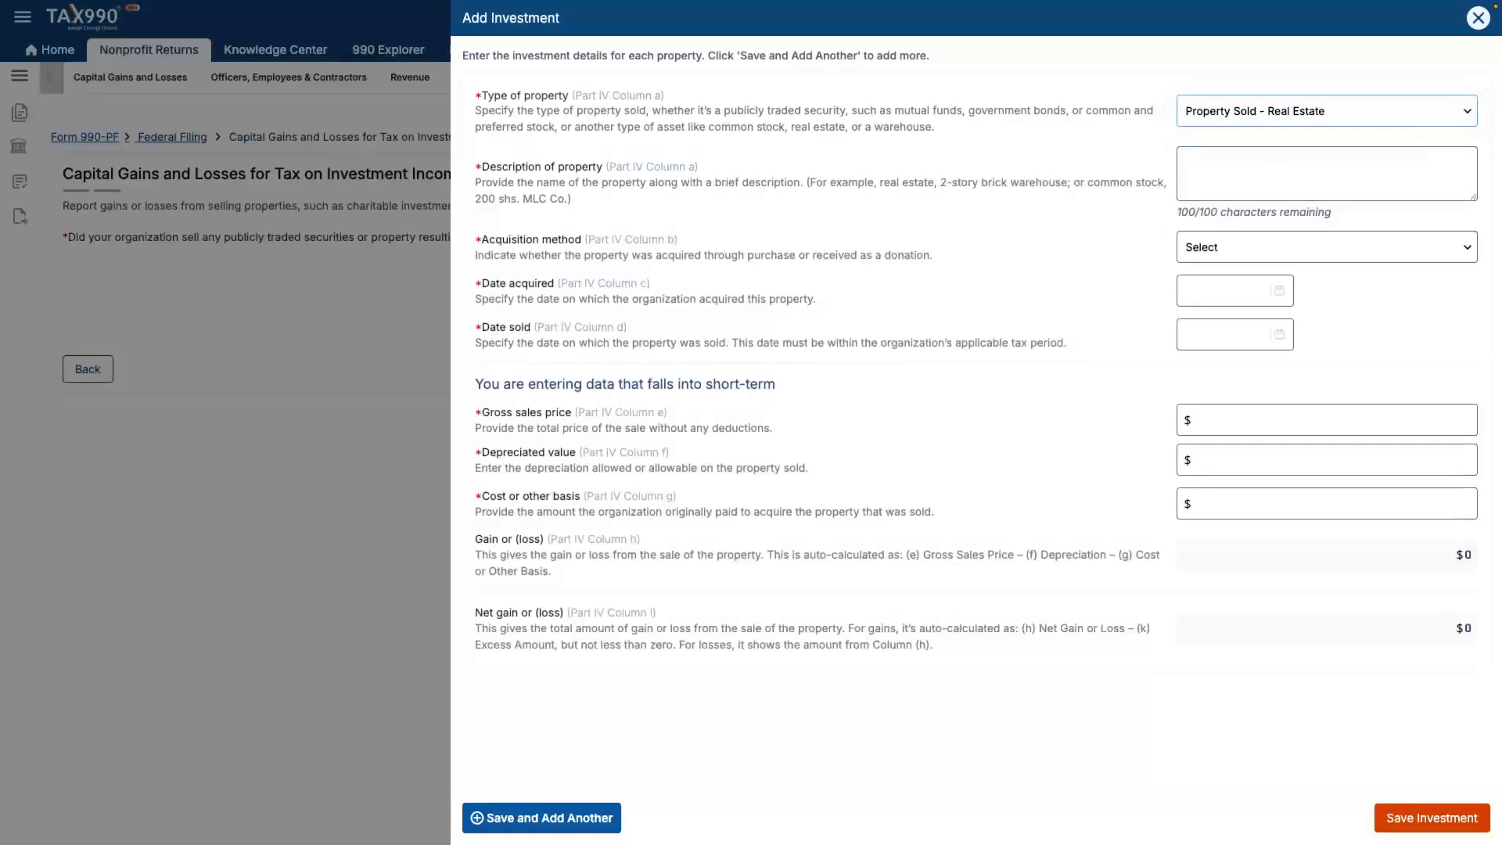
pyautogui.click(1327, 174)
pyautogui.write('2-story brick house')
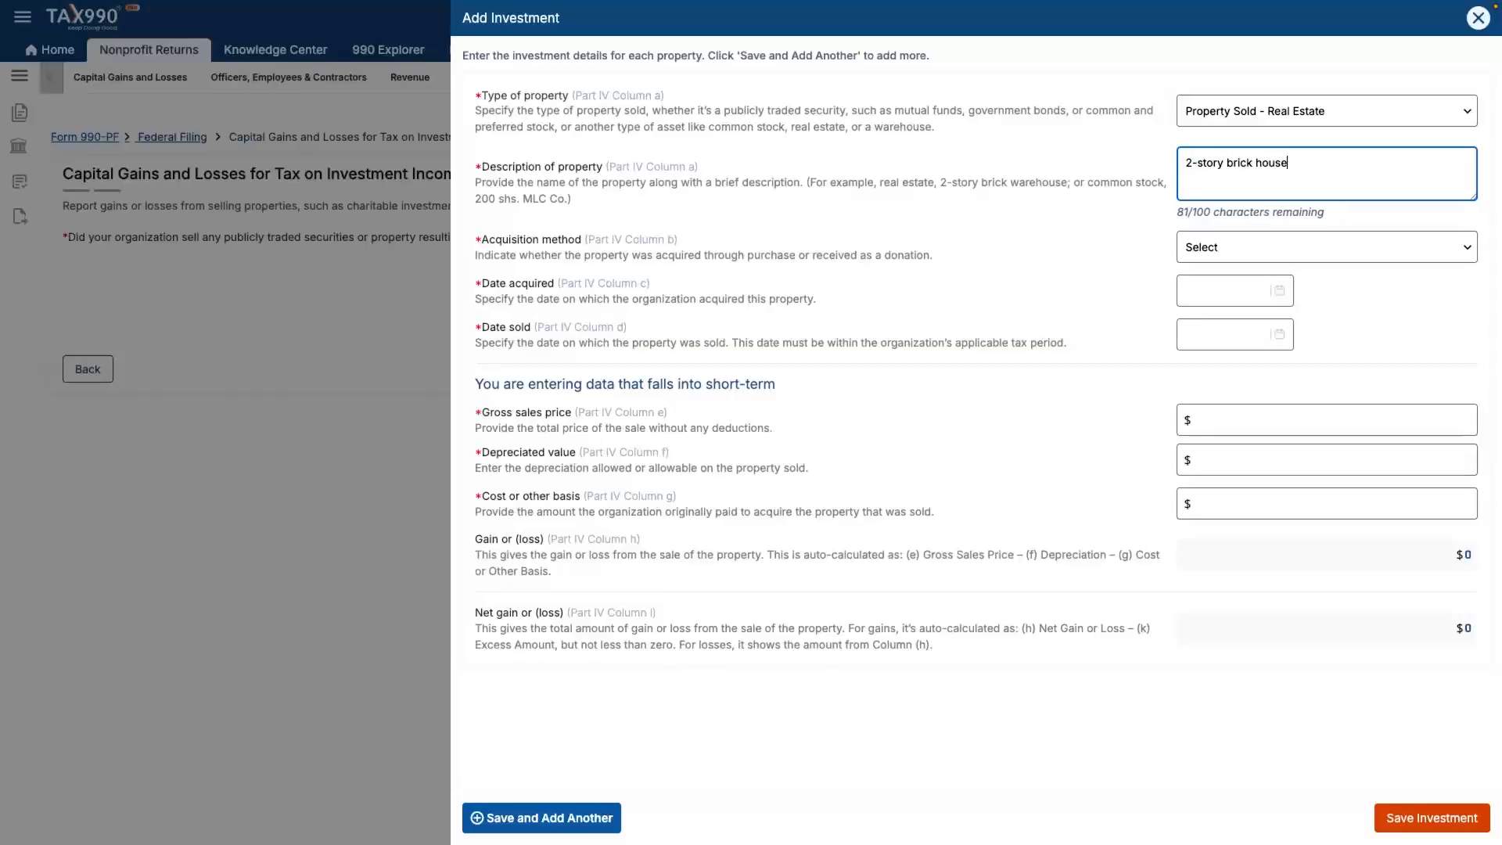
pyautogui.click(1327, 248)
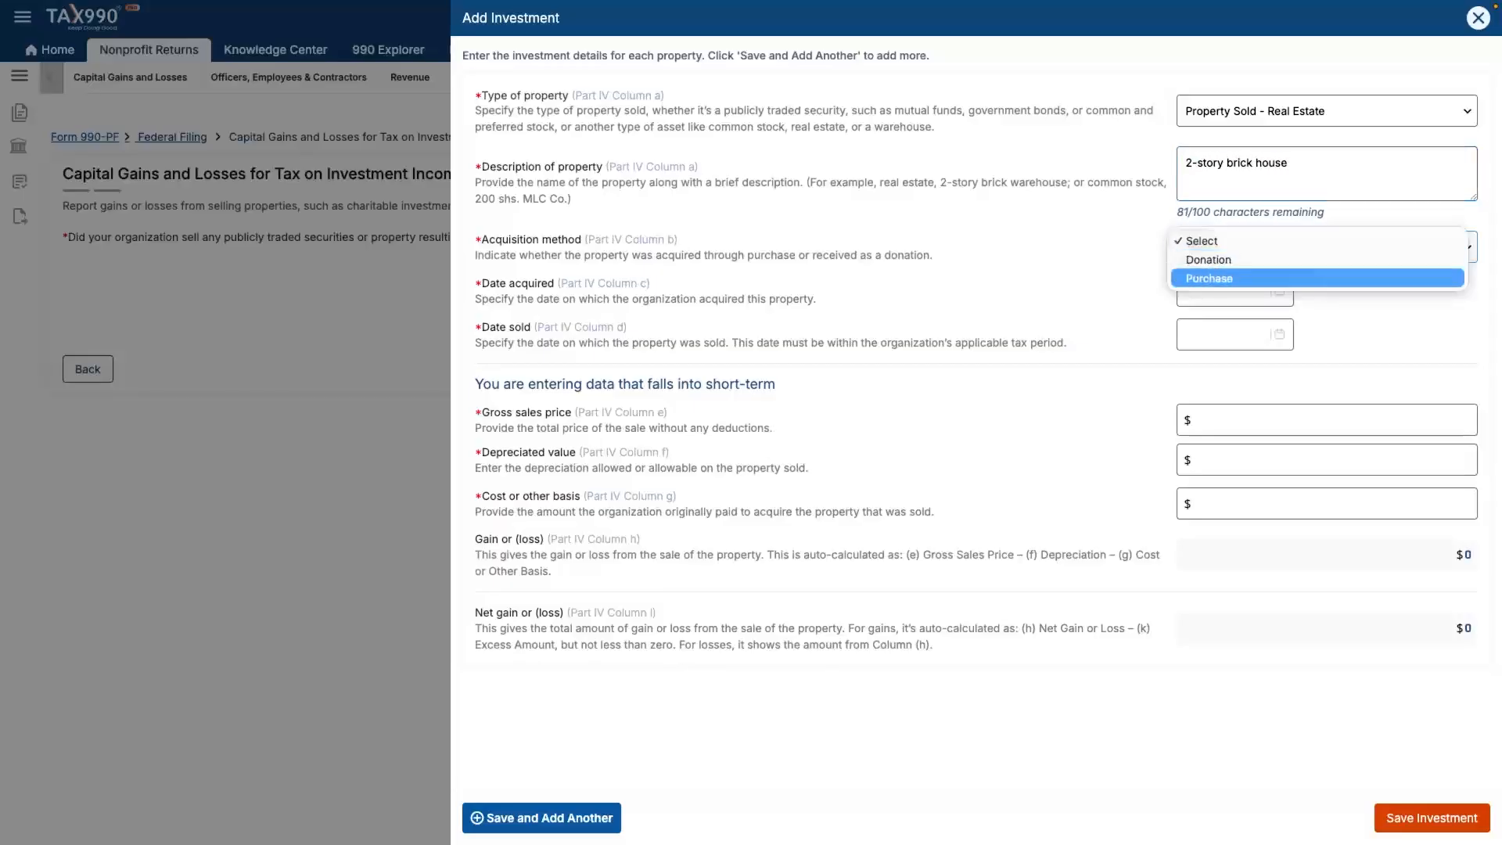
pyautogui.press('Return')
pyautogui.press('Tab')
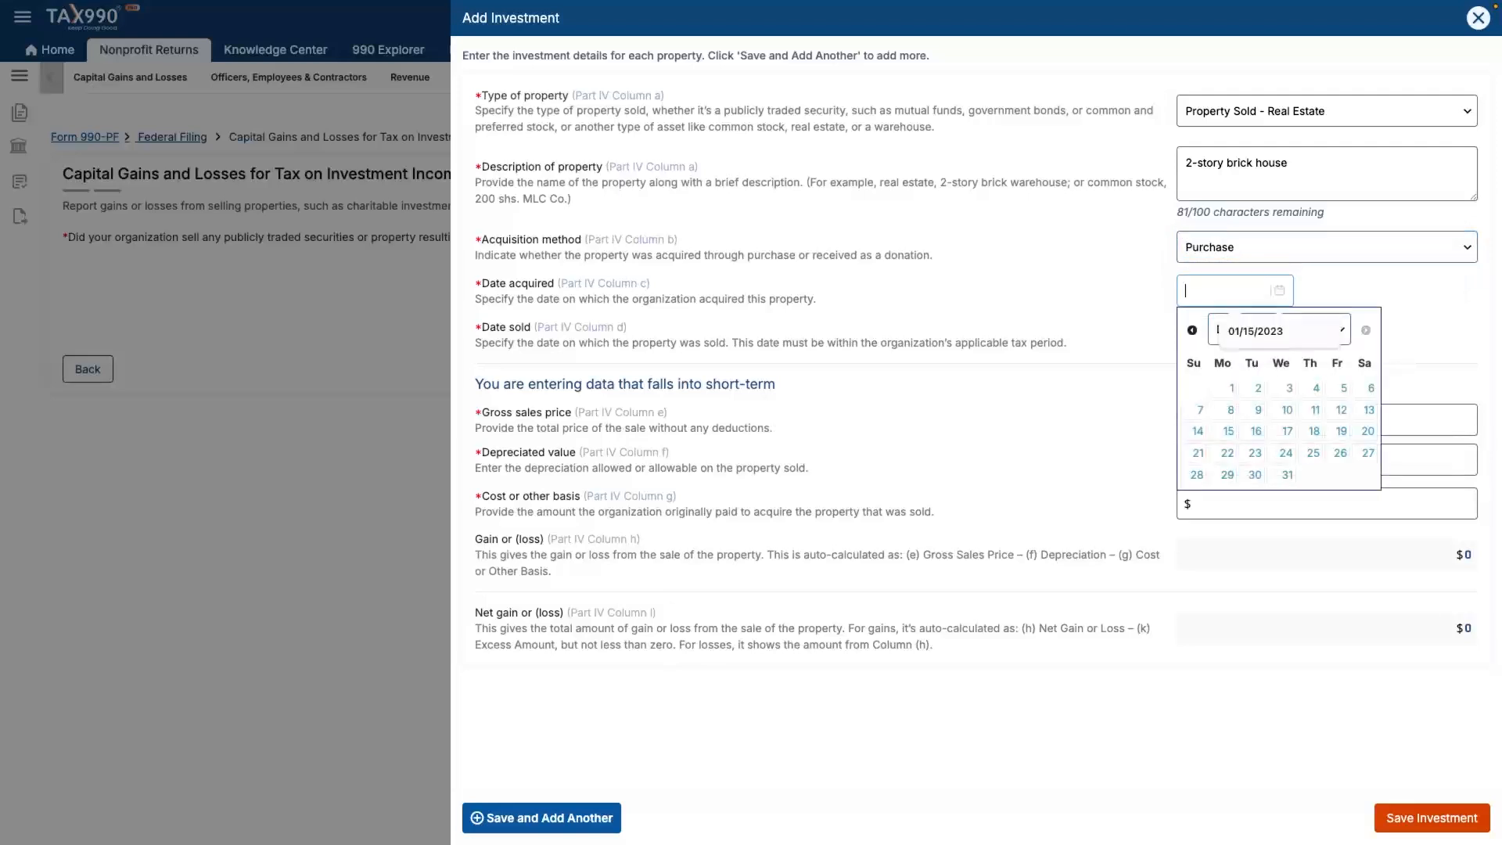
# - Set the date acquired to 08/01/2025 and the date sold to 12/23/2025
pyautogui.click(1193, 330)
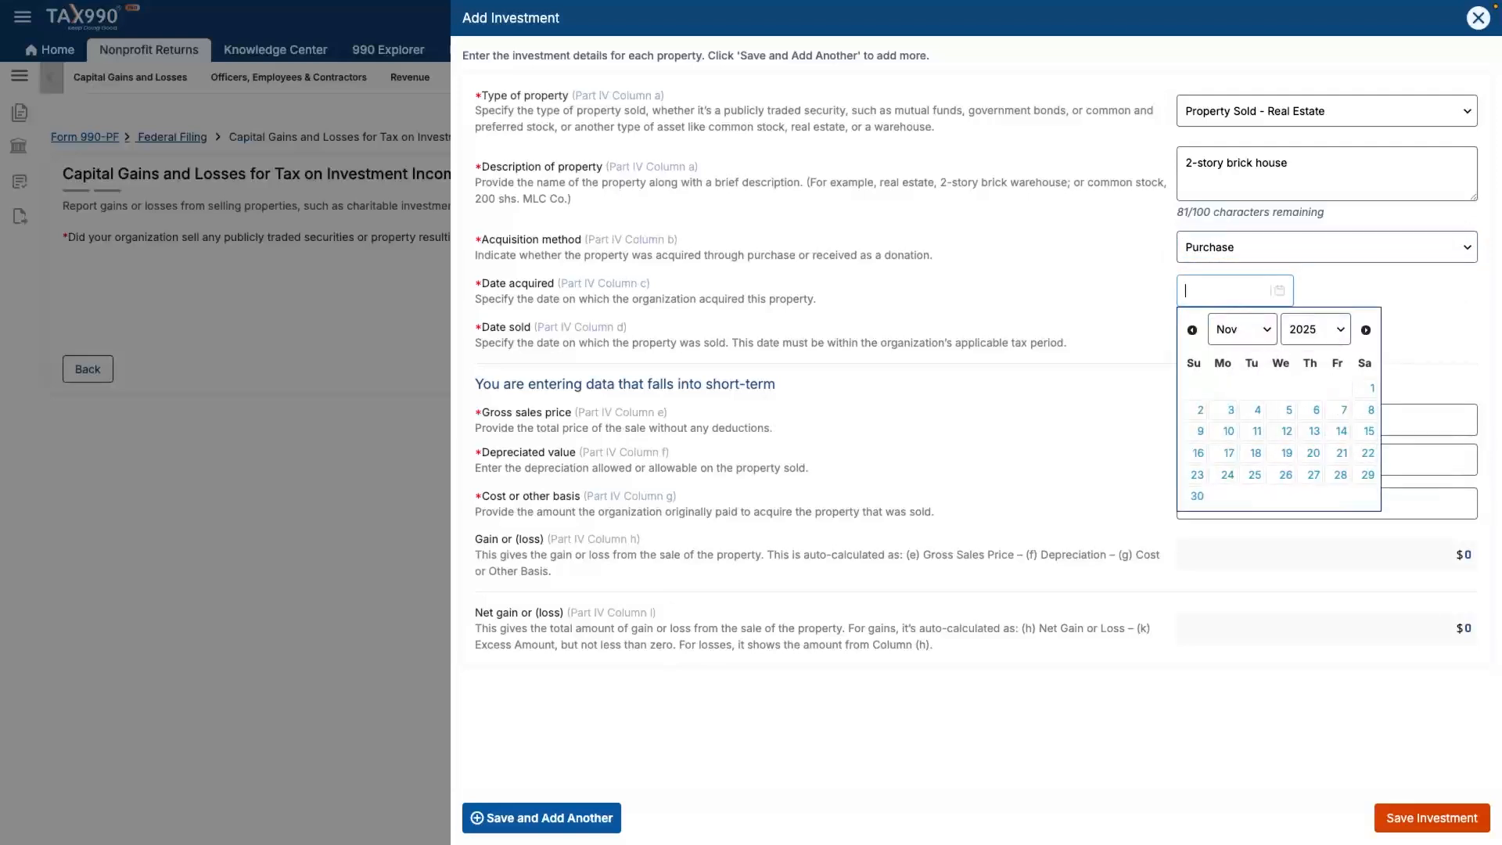
pyautogui.click(1242, 329)
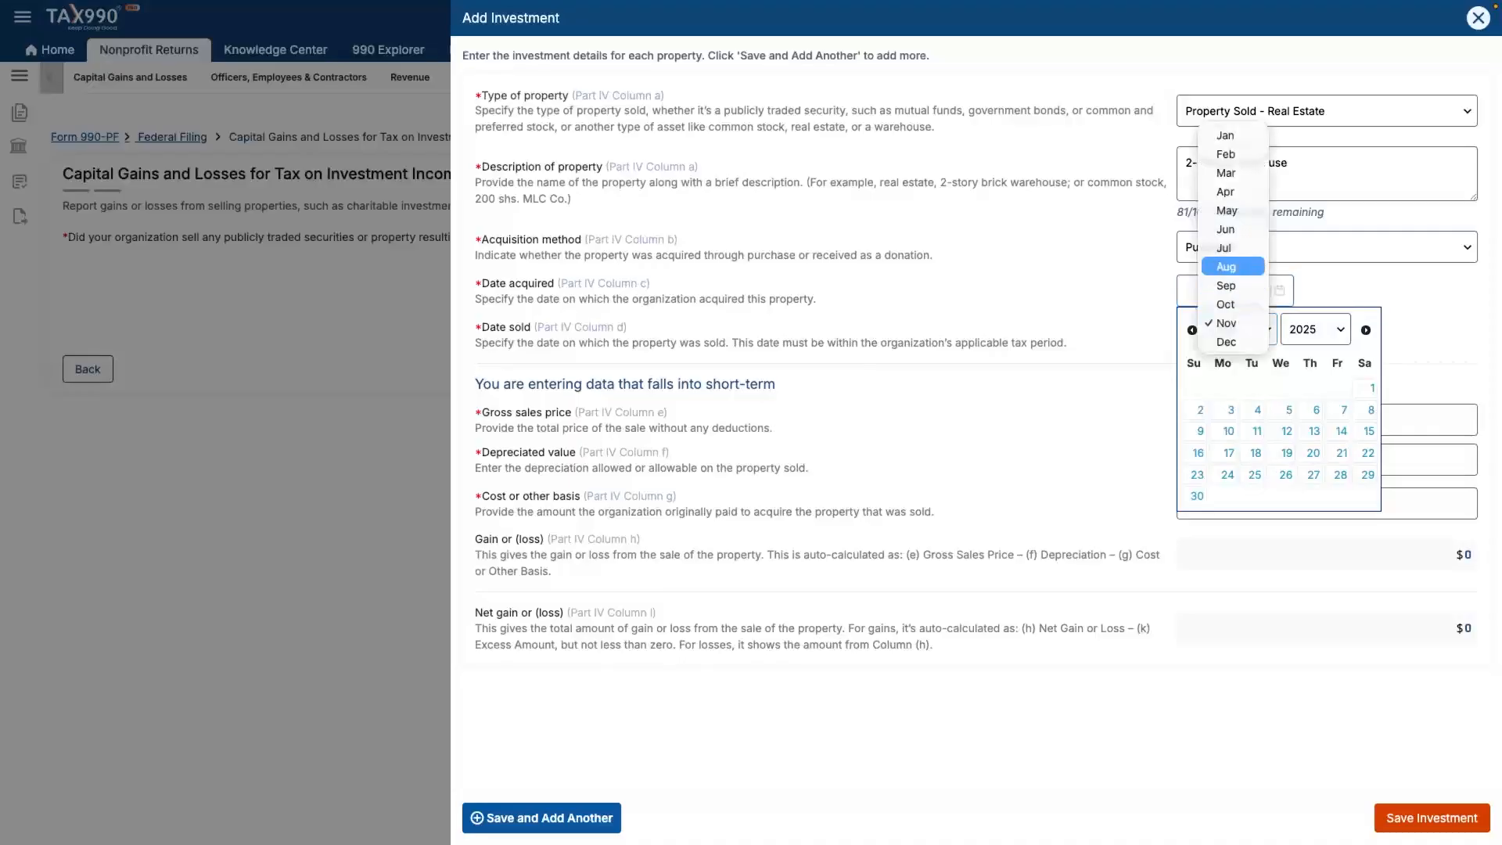
pyautogui.click(1233, 267)
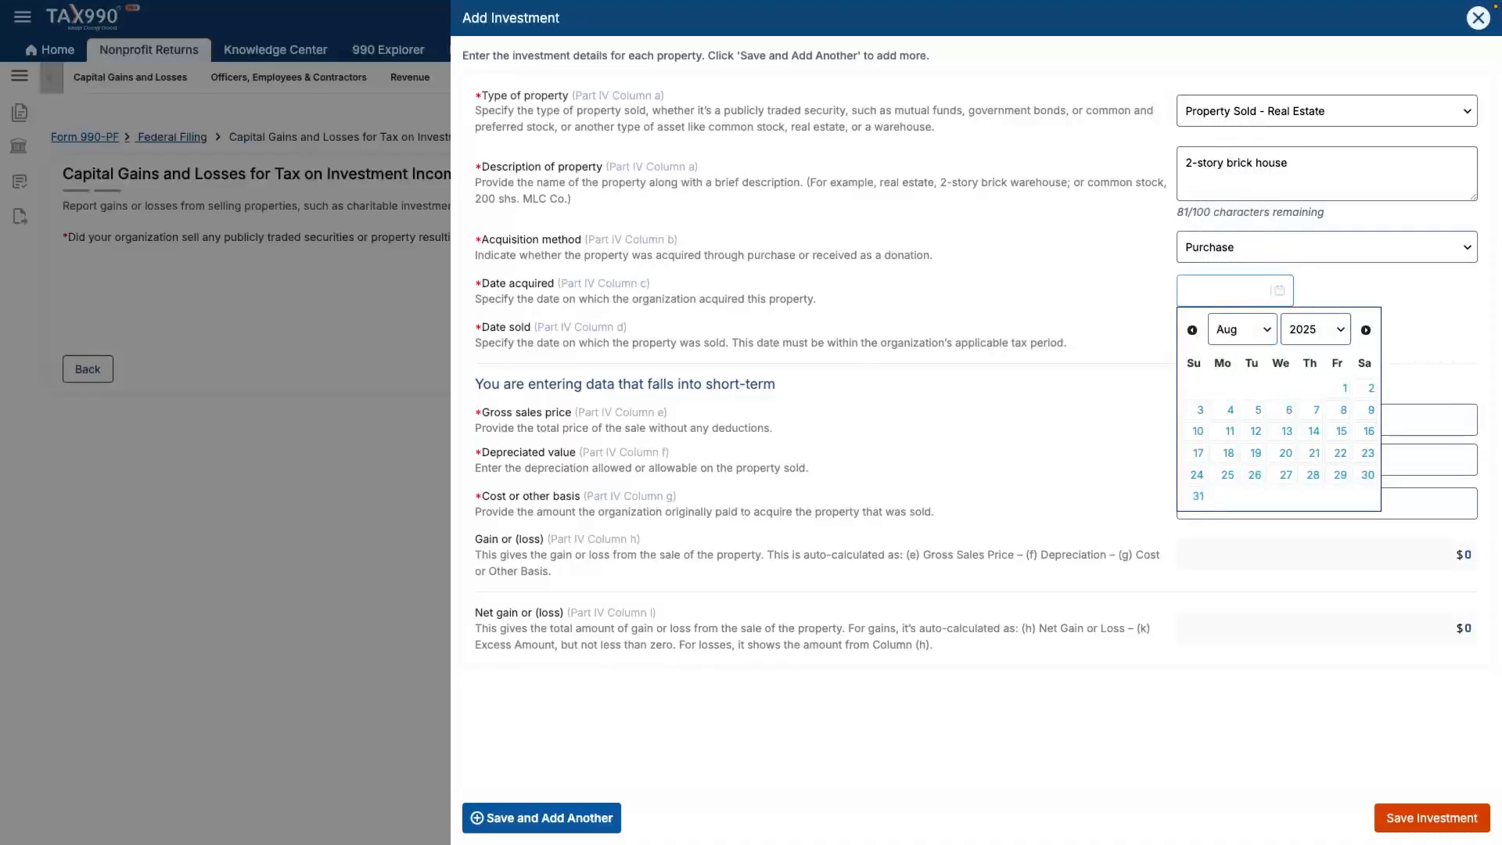
pyautogui.click(1343, 389)
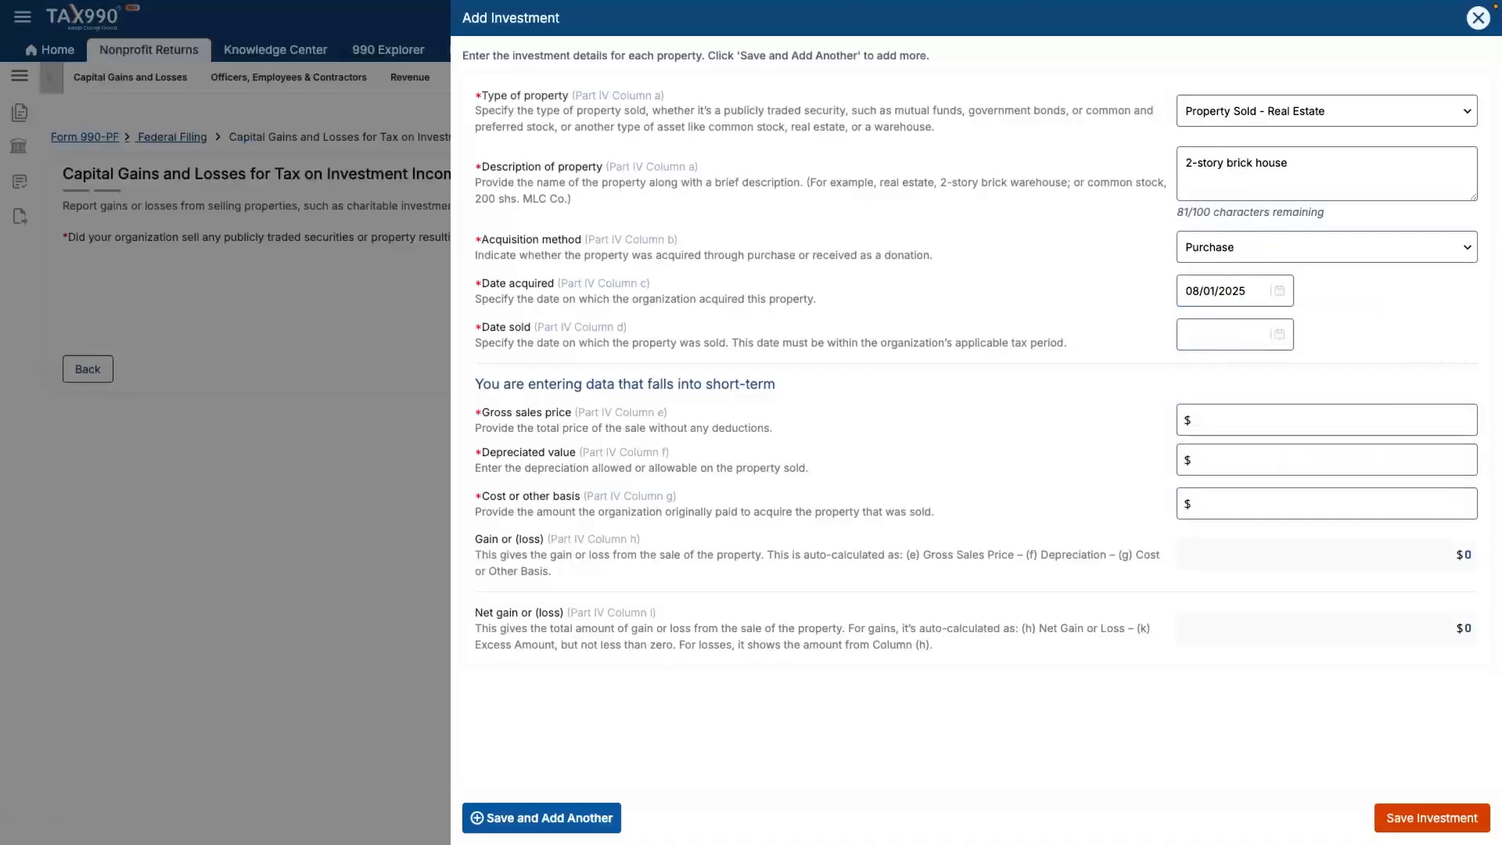
pyautogui.click(1234, 334)
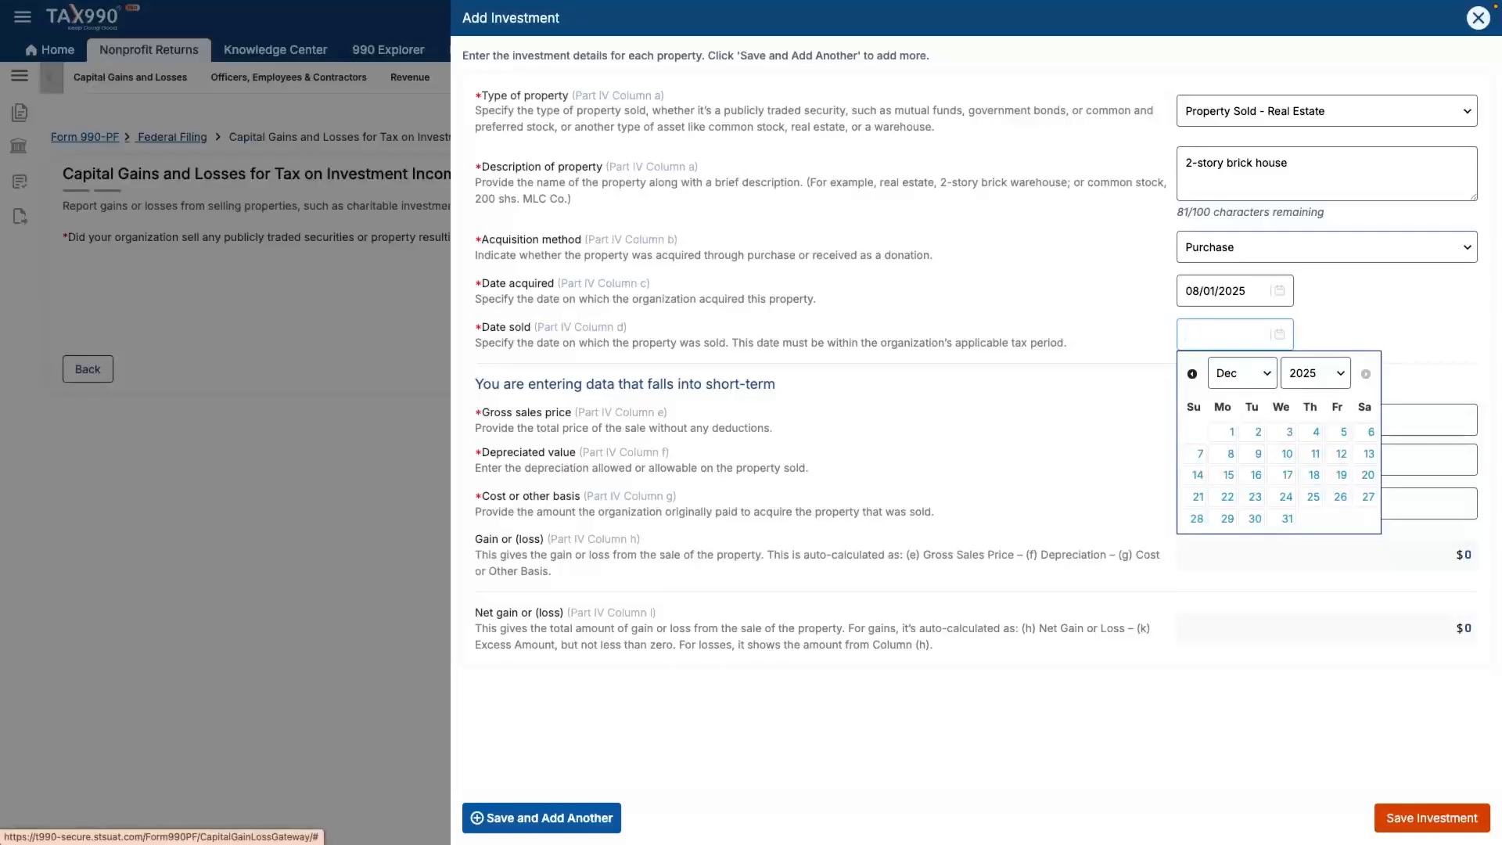
pyautogui.click(1255, 496)
# - Enter gross sales price 50000, depreciation 20000 and cost basis 10000
pyautogui.click(1327, 421)
pyautogui.write('50000')
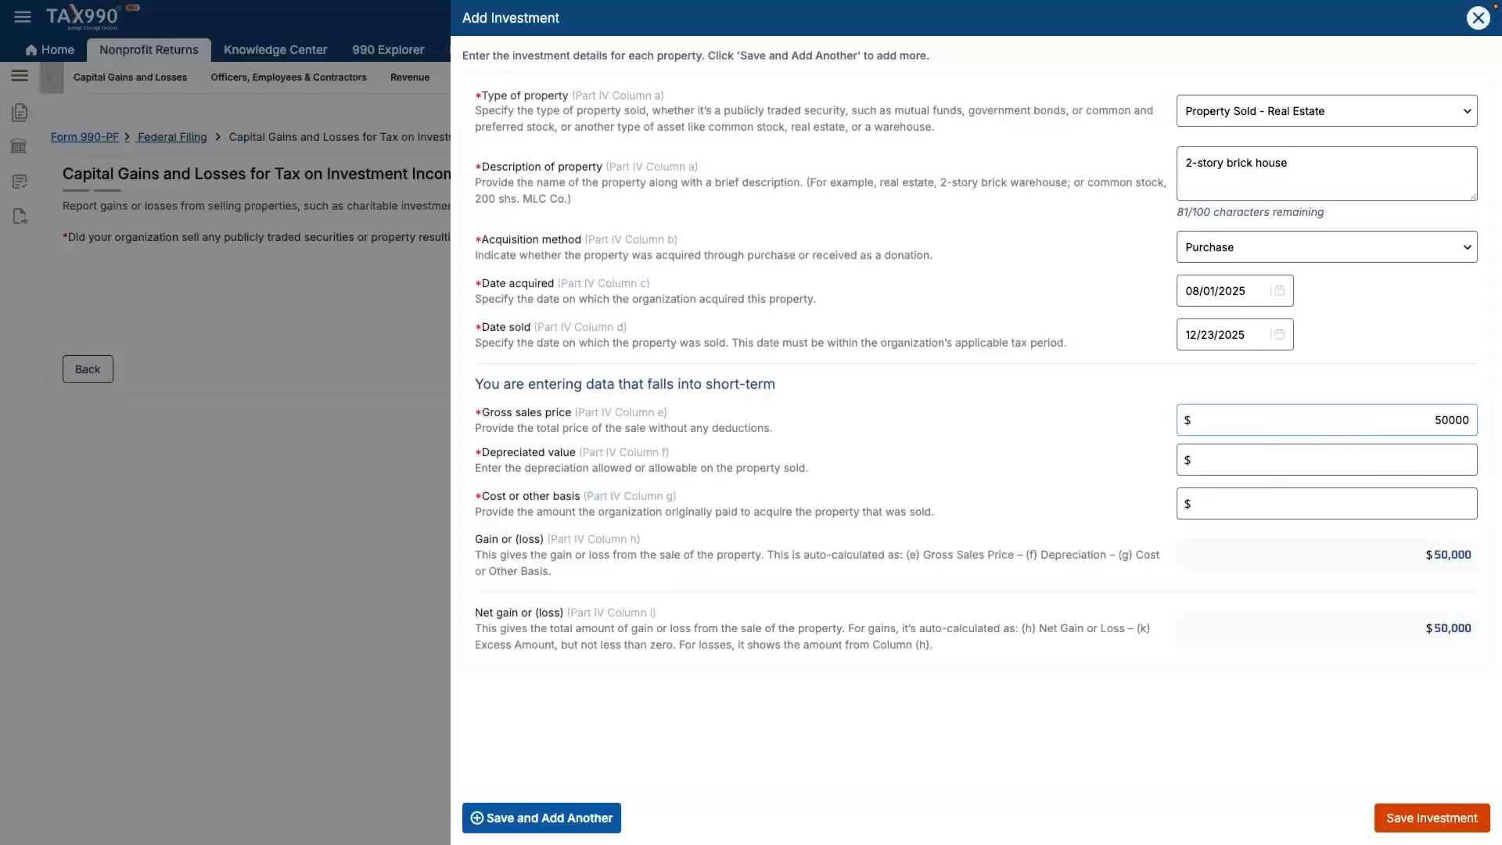
pyautogui.click(1326, 460)
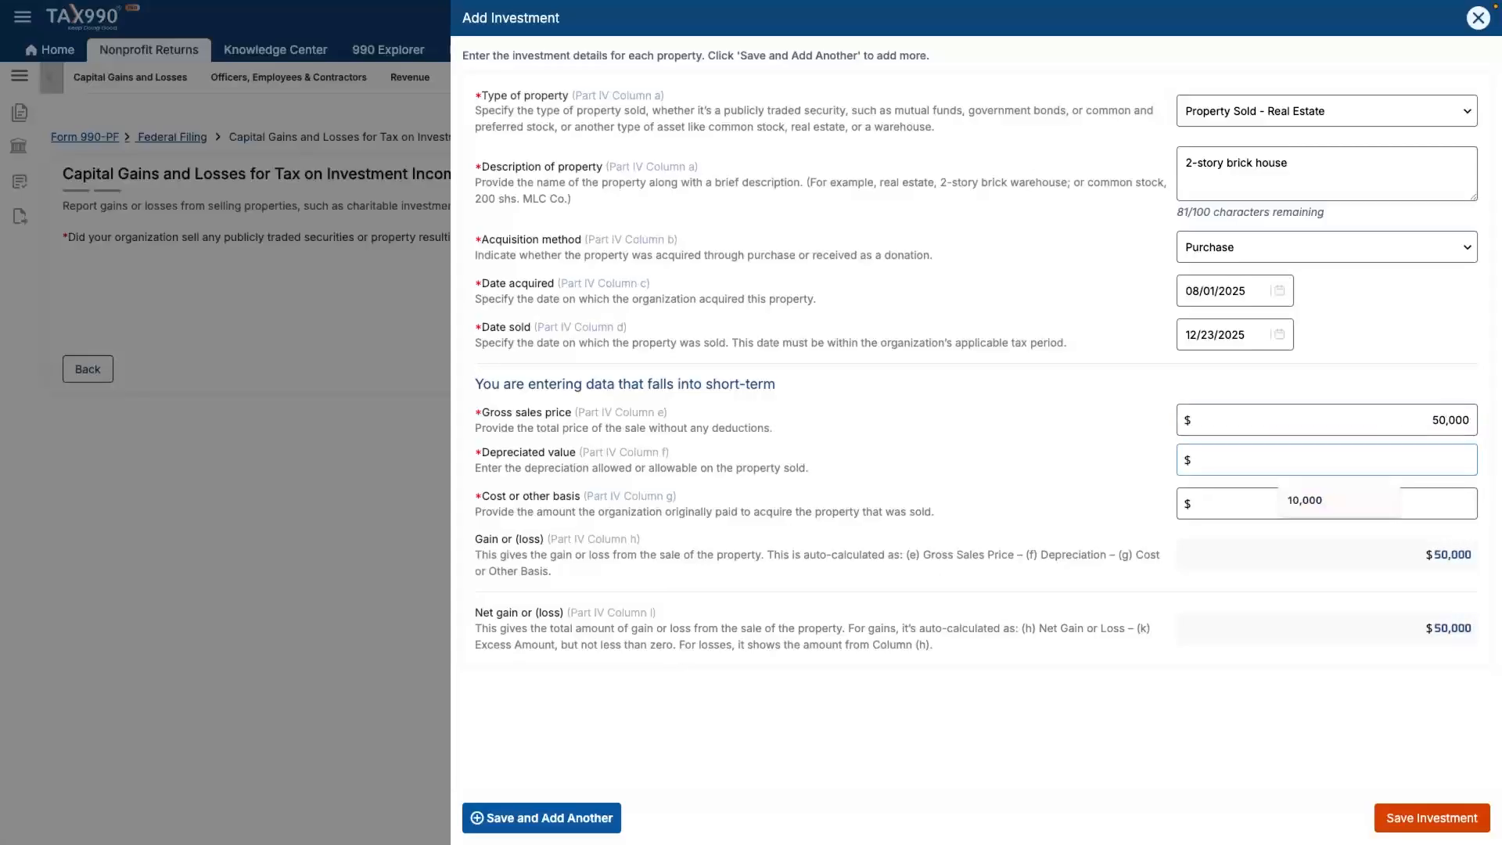
pyautogui.write('20000')
pyautogui.press('Tab')
pyautogui.write('10000')
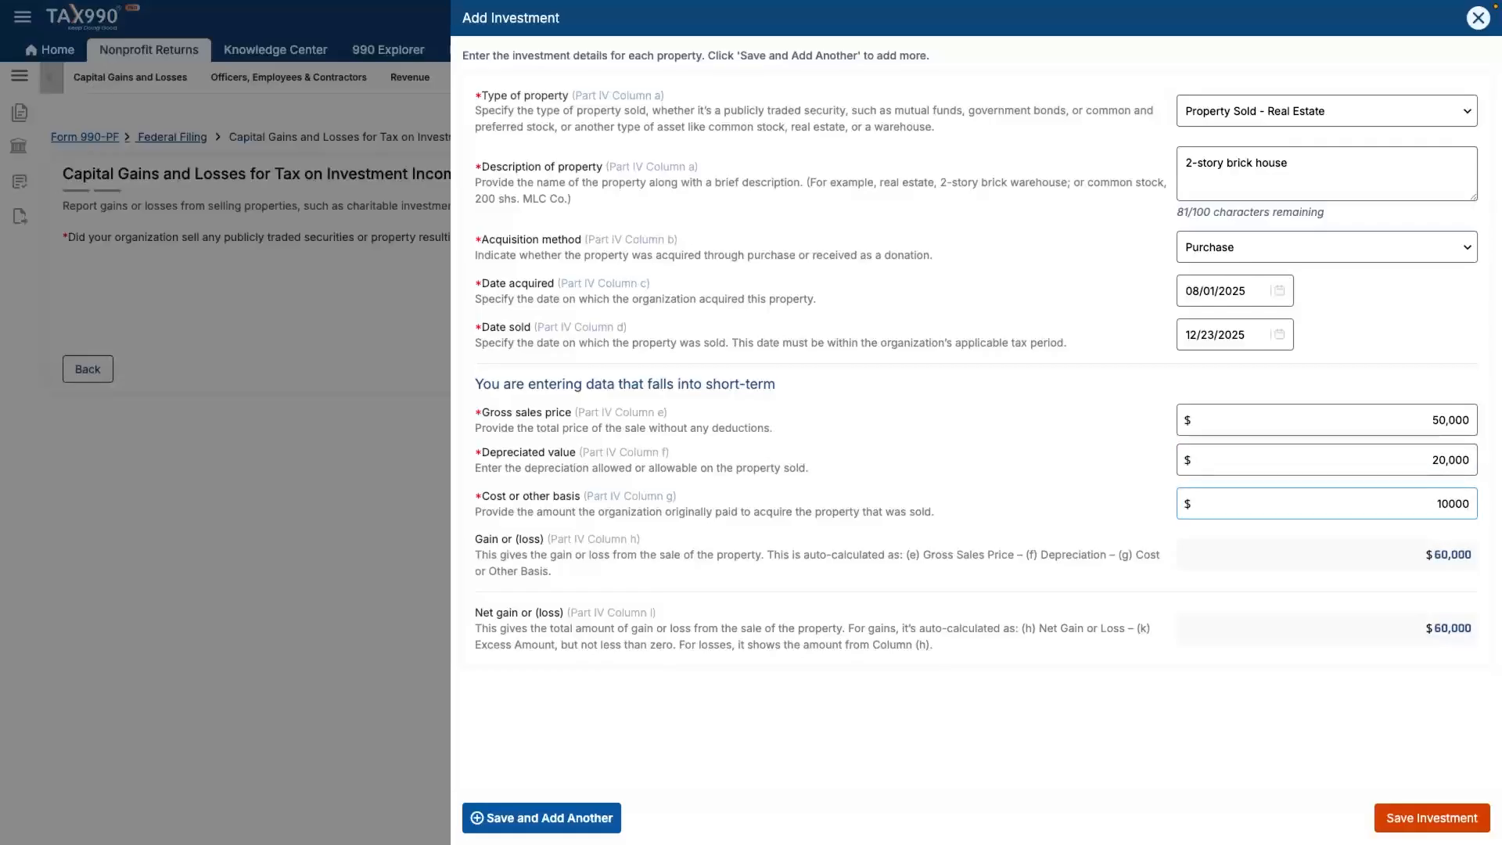
pyautogui.press('Tab')
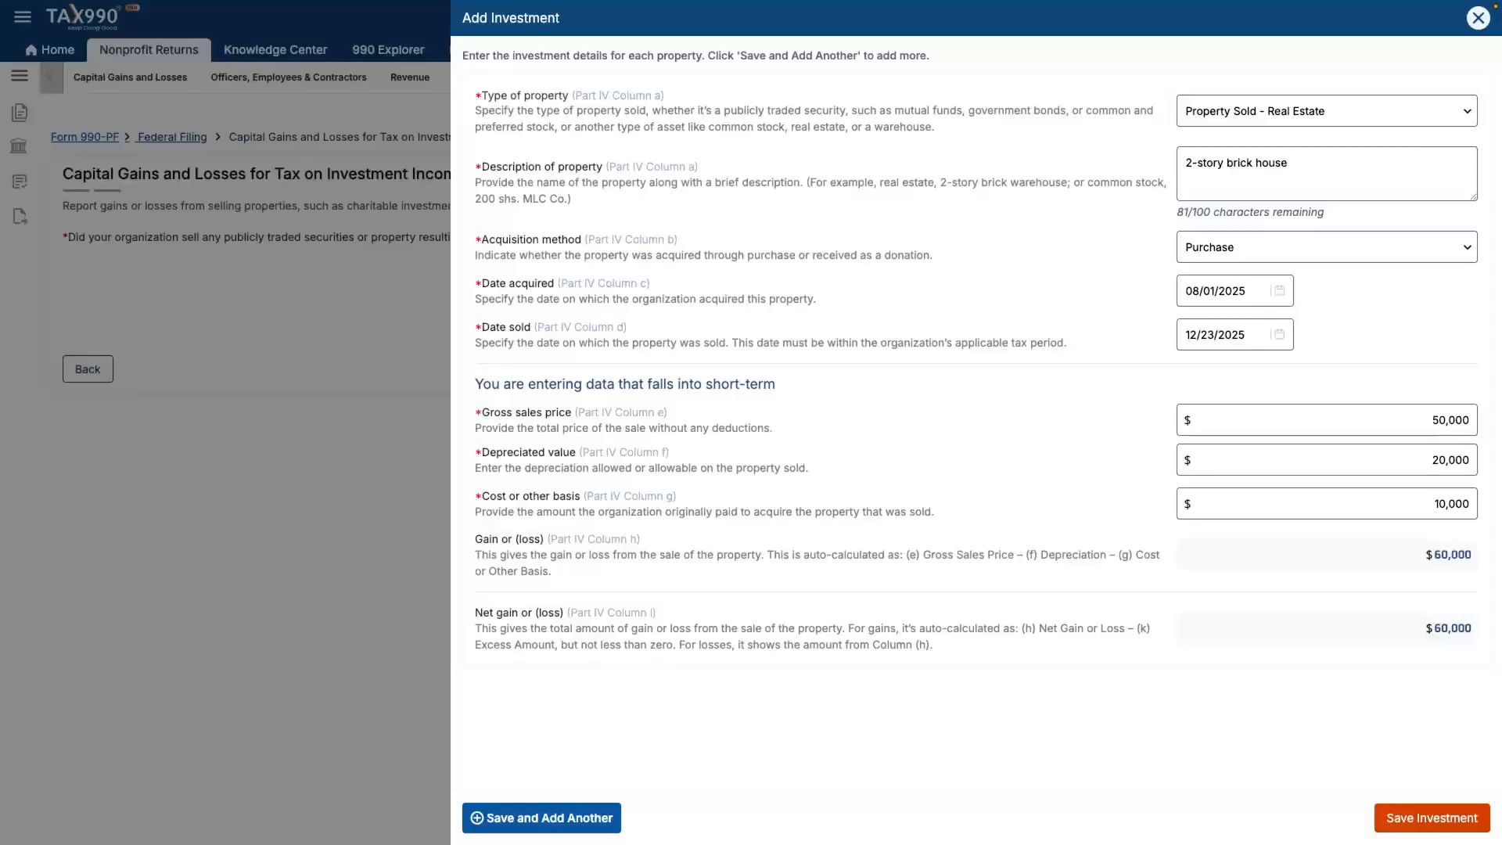
# - Save the brick house investment and continue to Officers, Directors, Employees & Contractors
pyautogui.click(1432, 817)
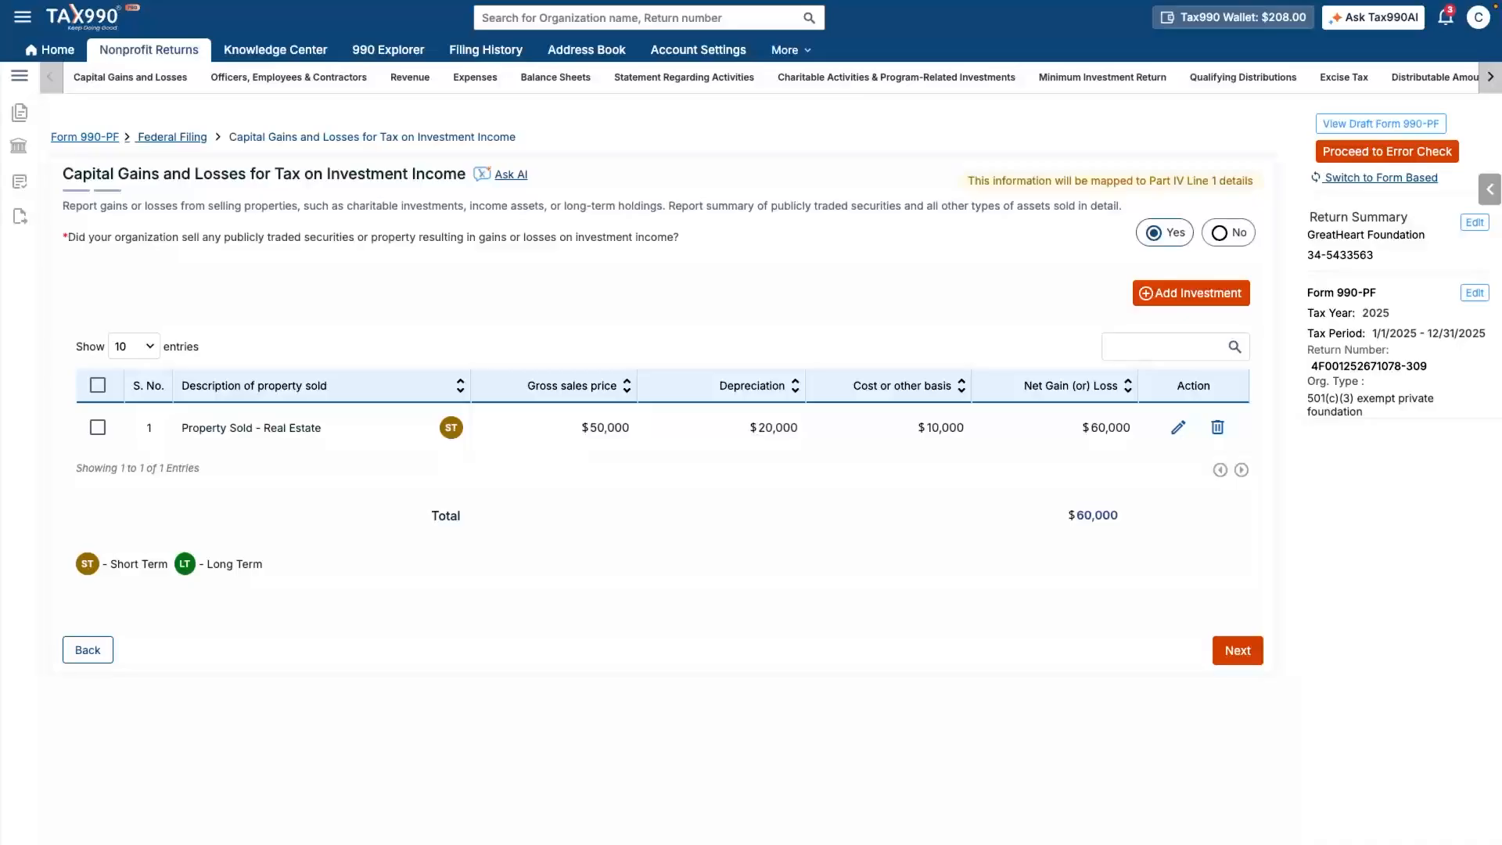
pyautogui.click(1237, 650)
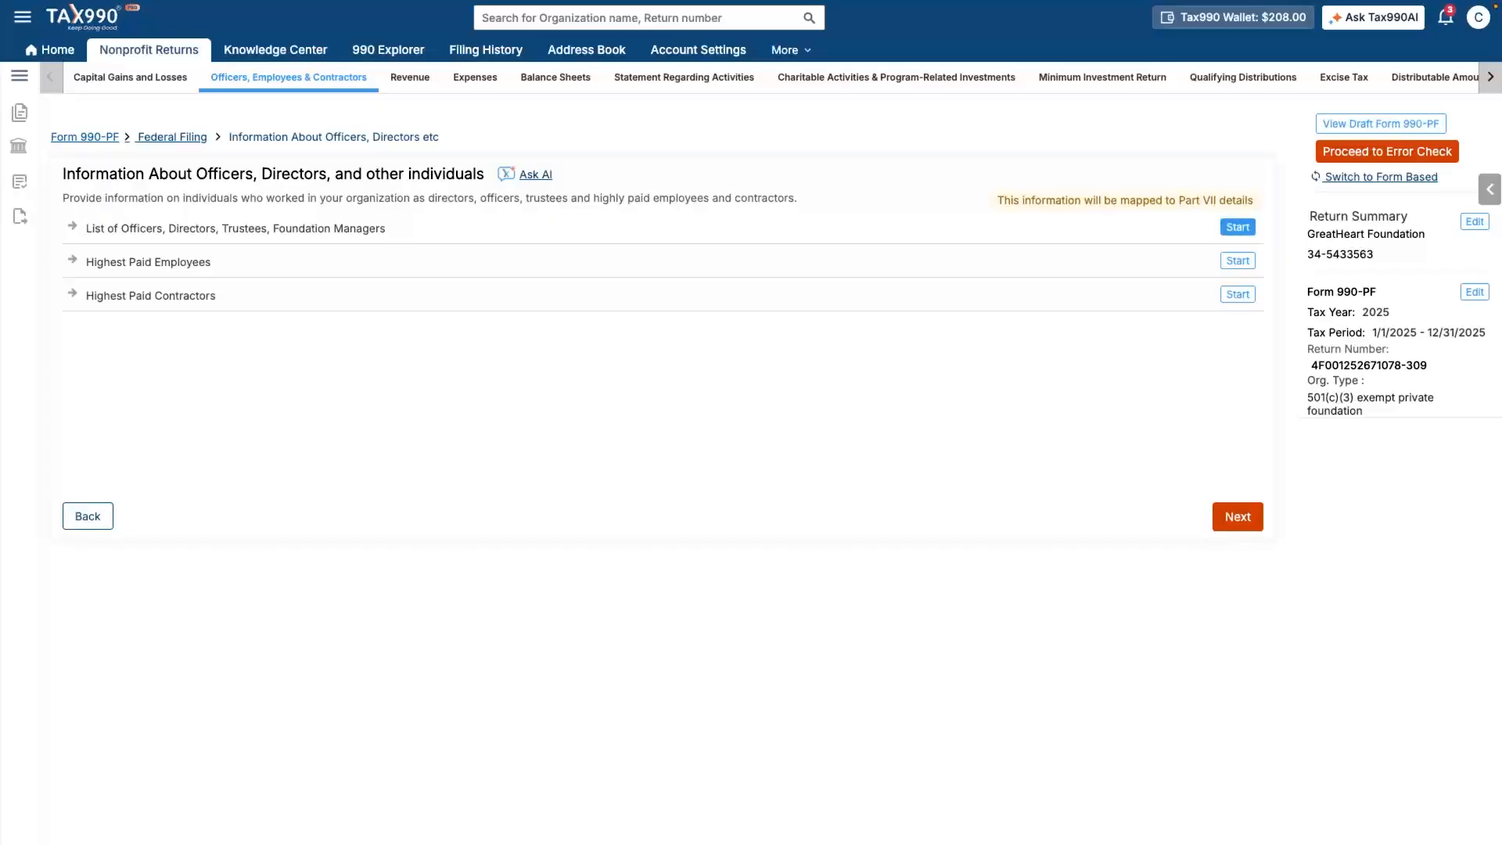
# - Start the List of Officers, Directors, Trustees, Foundation Managers section
pyautogui.click(1237, 227)
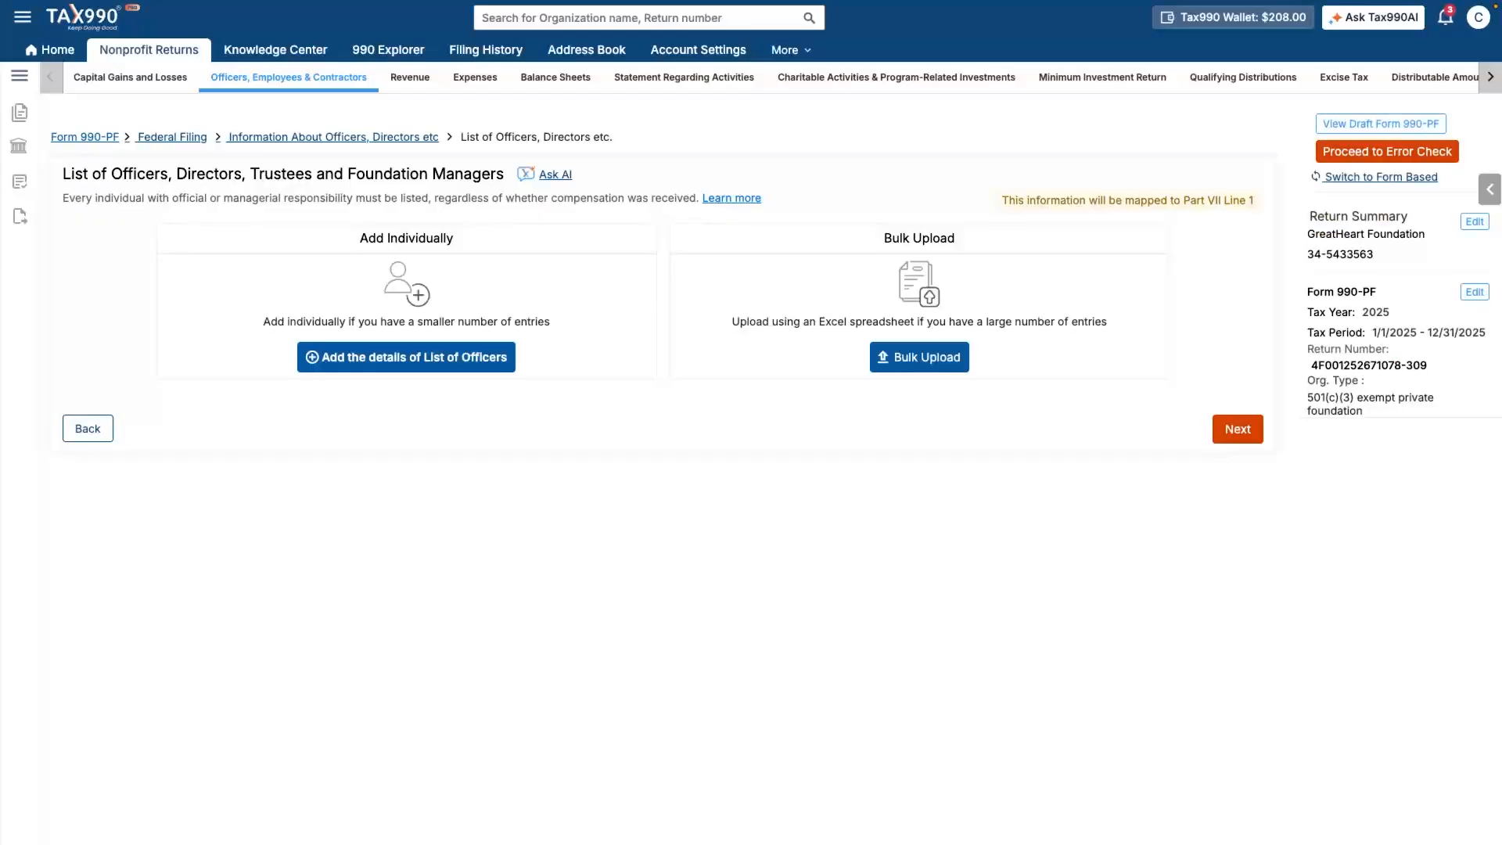
# - Begin a new officer entry with the officer's full name and title Executive Director
pyautogui.click(406, 358)
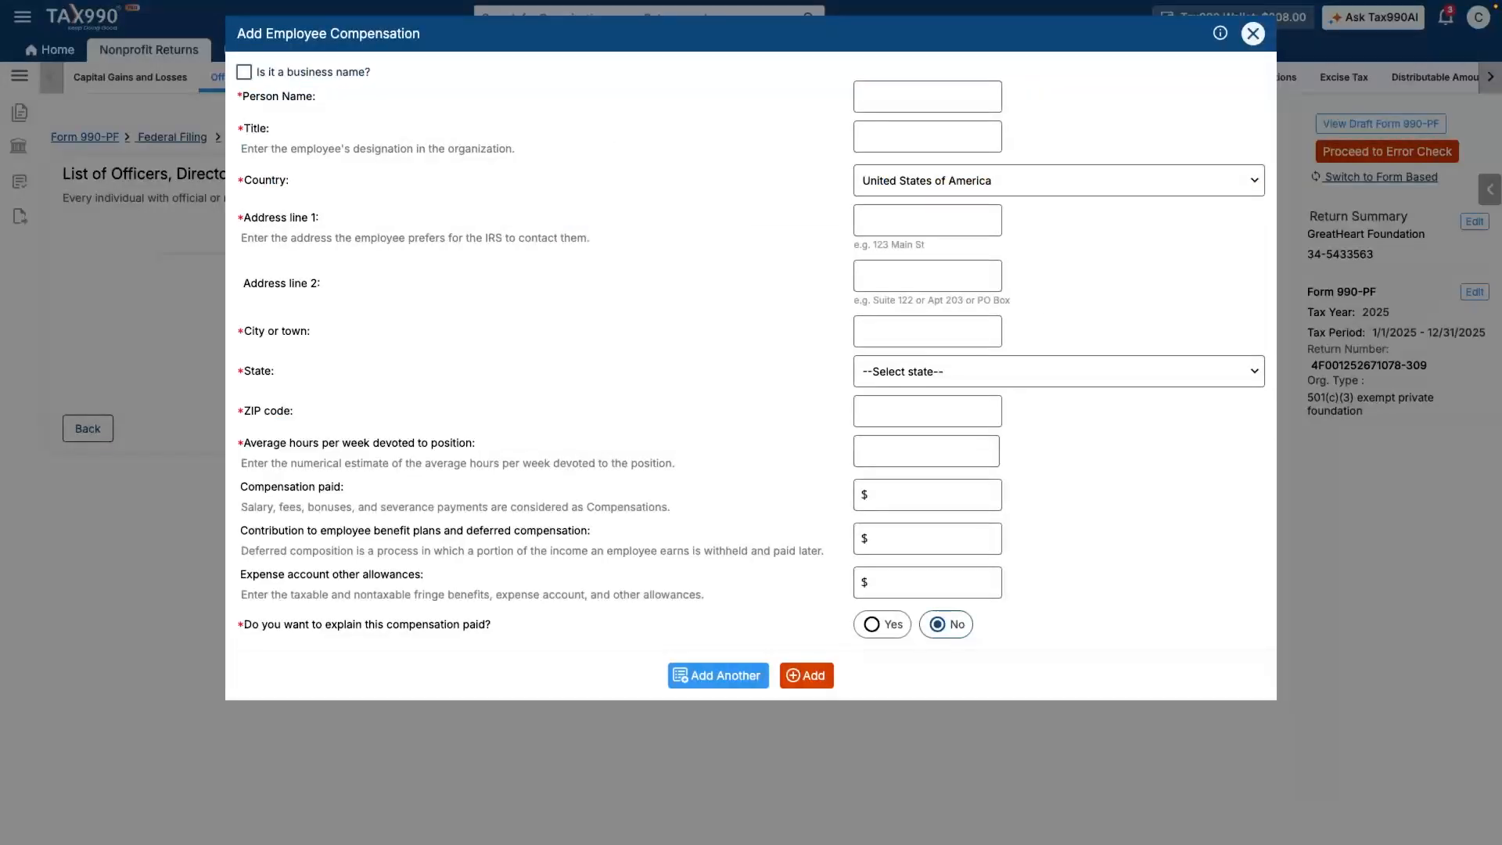
pyautogui.click(927, 97)
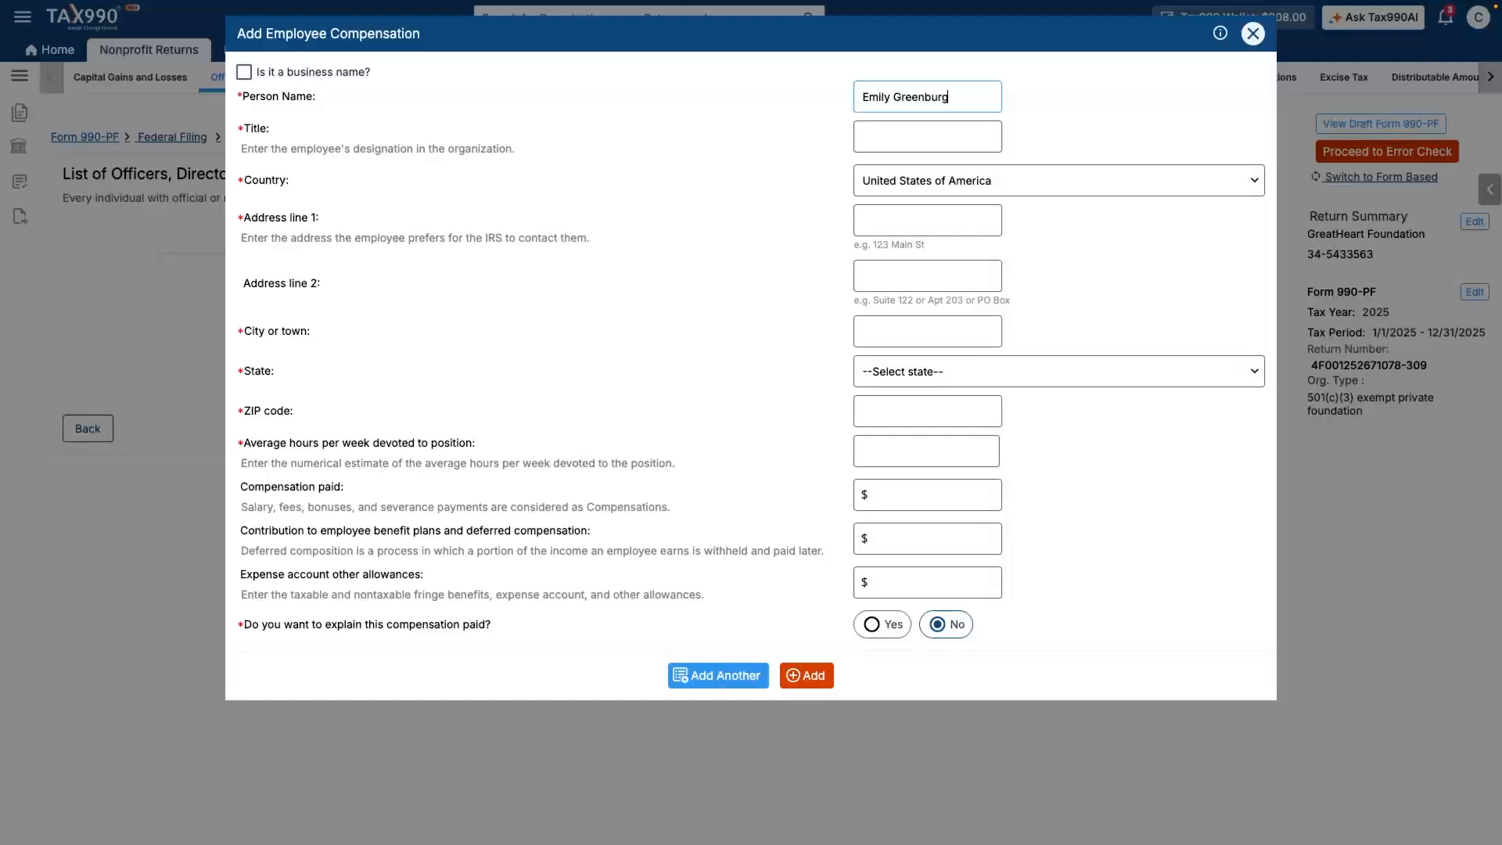
pyautogui.press('Tab')
pyautogui.write('Exe')
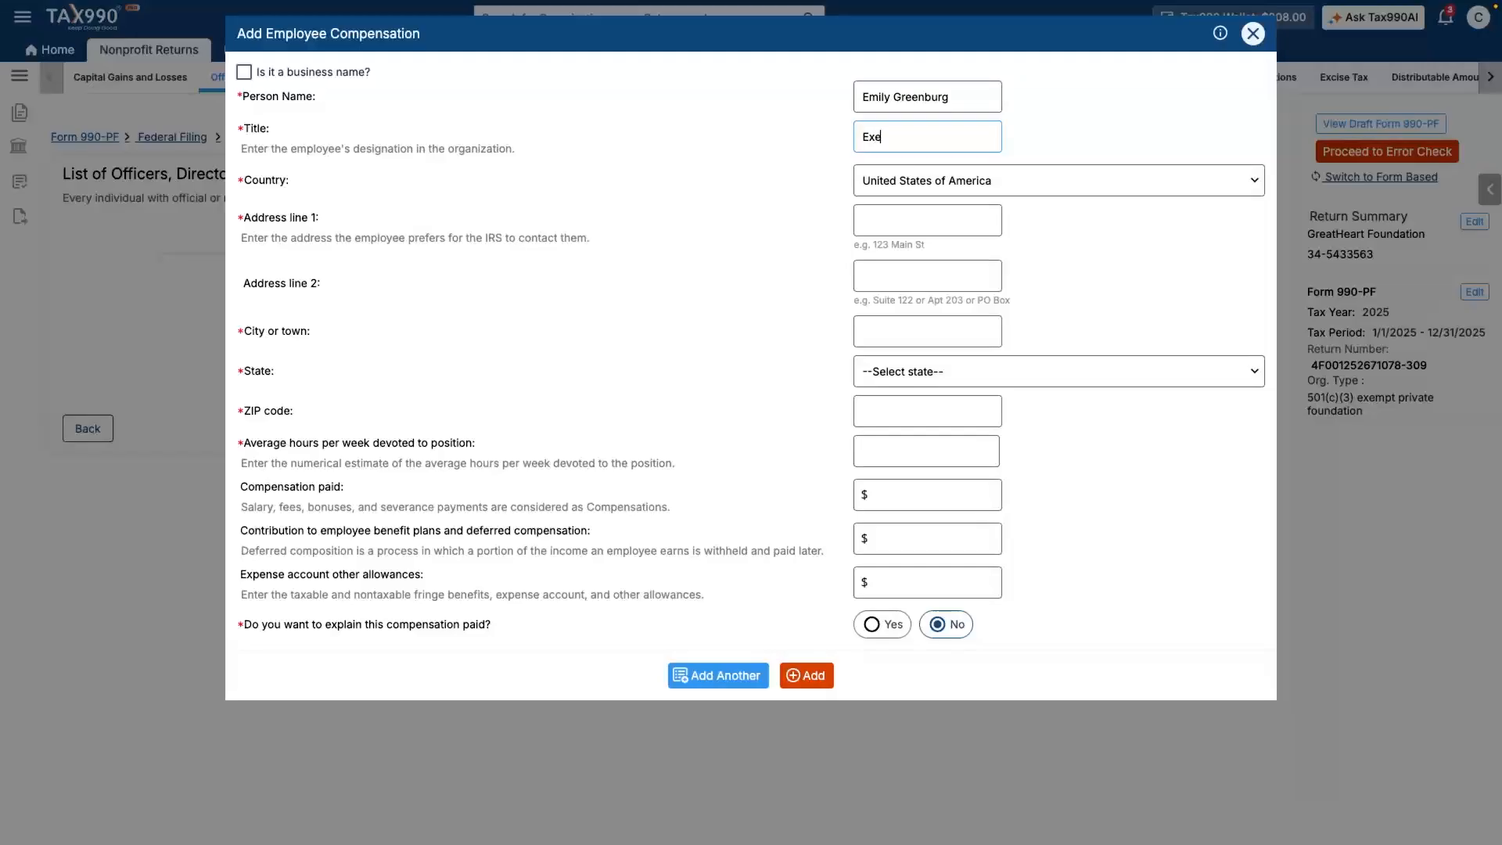
pyautogui.write('cutive Director')
# - Fill in her street address, city, state and ZIP code, plus 15 hours per week
pyautogui.click(928, 221)
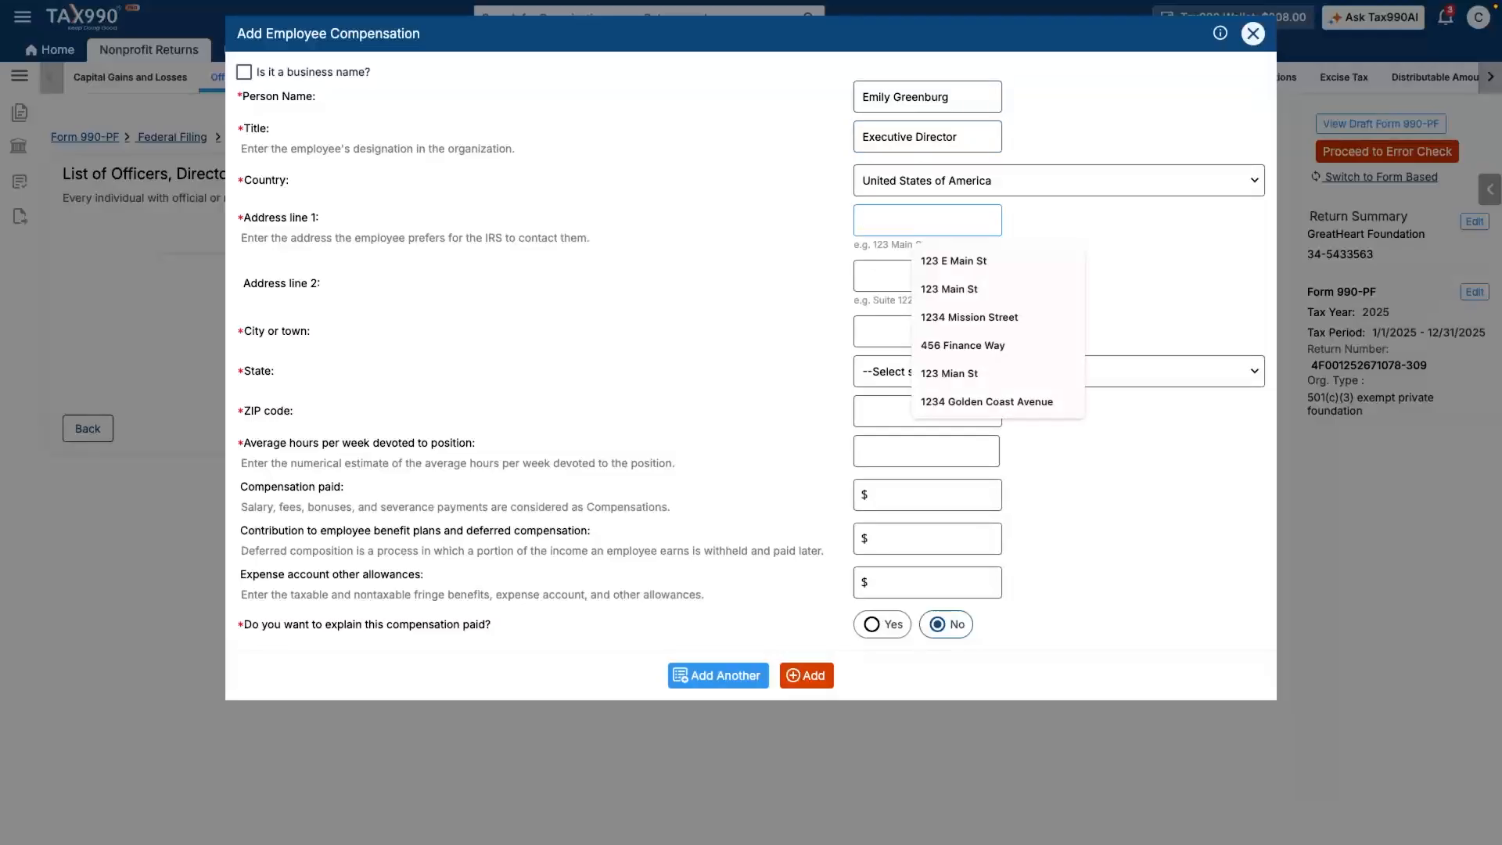
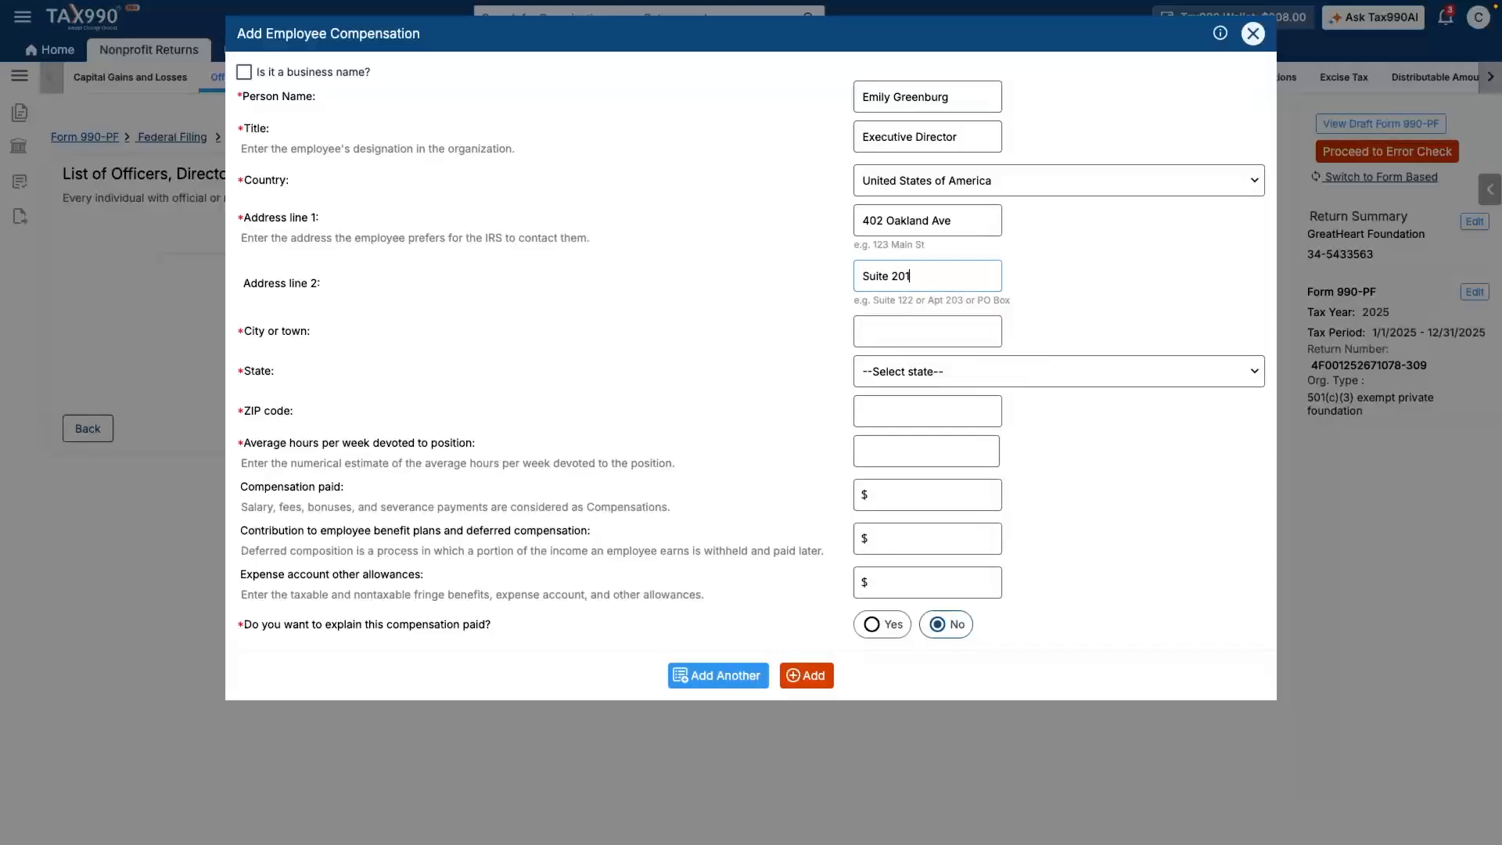
pyautogui.press('Tab')
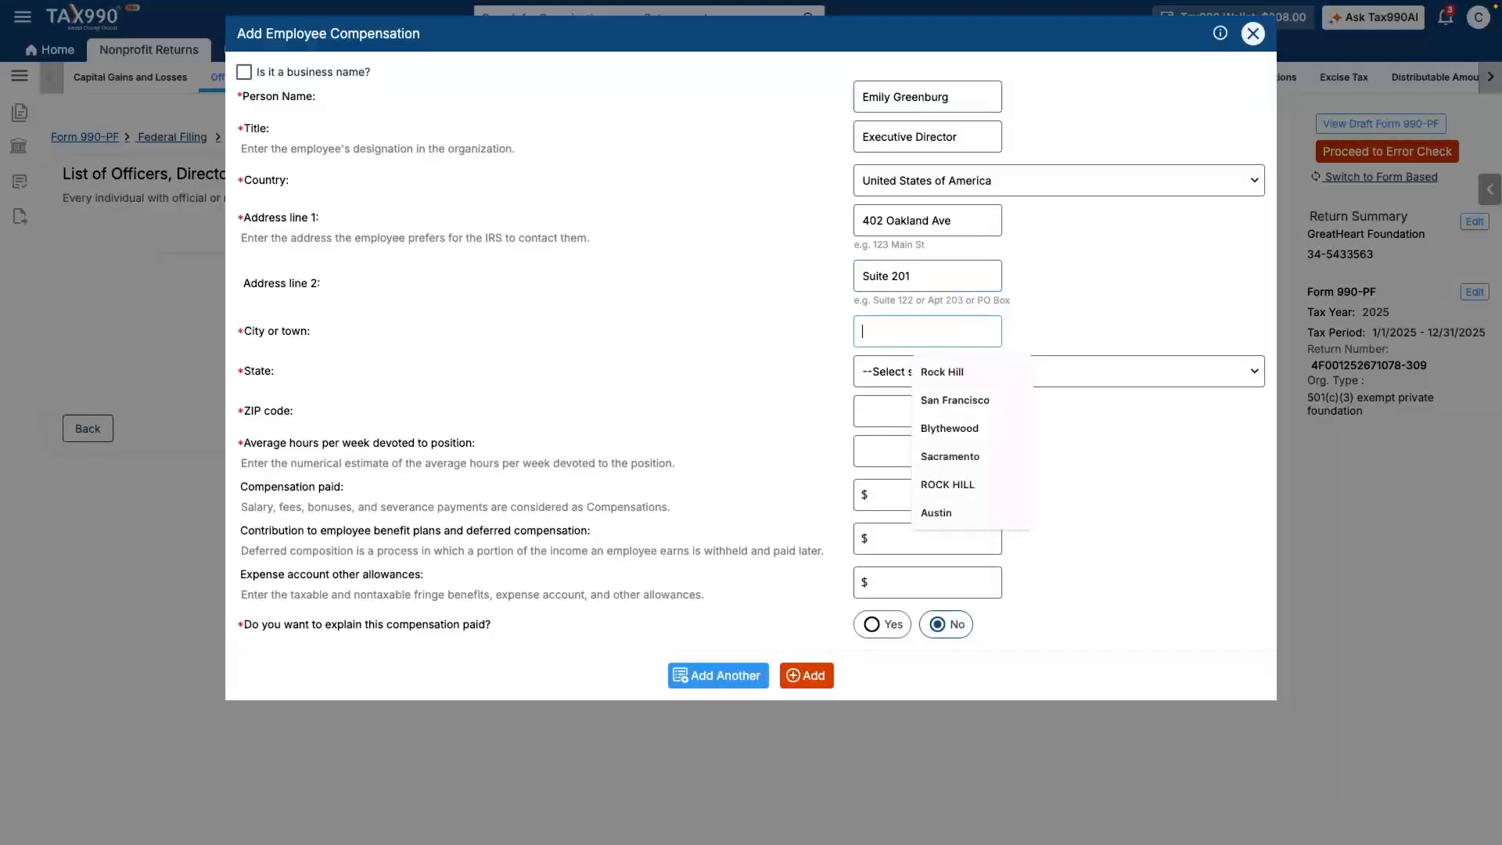
pyautogui.write('Rock Hill')
pyautogui.press('Tab')
pyautogui.press('s')
pyautogui.press('Tab')
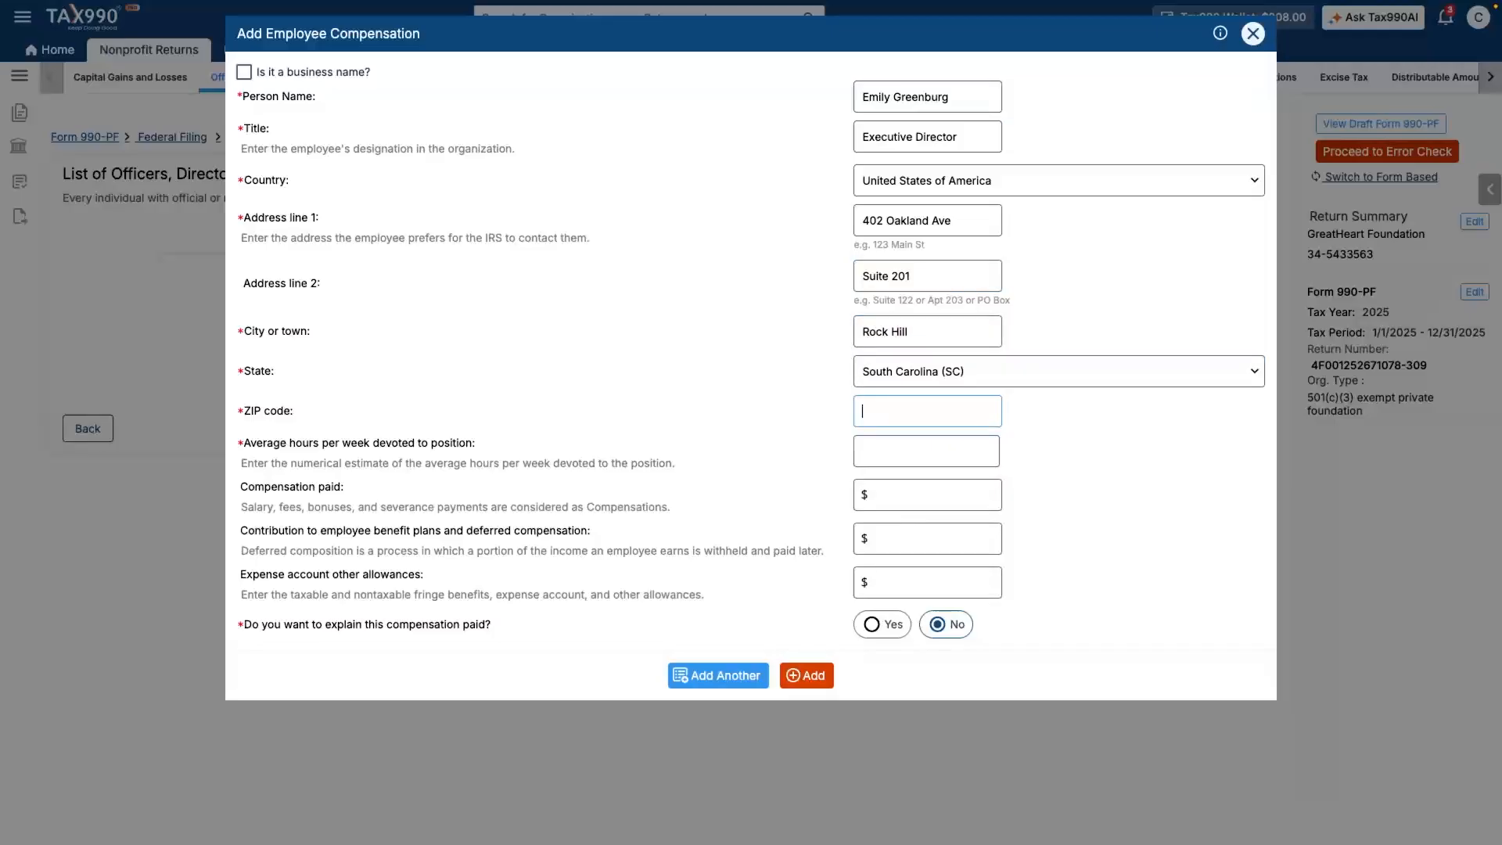
pyautogui.write('29730')
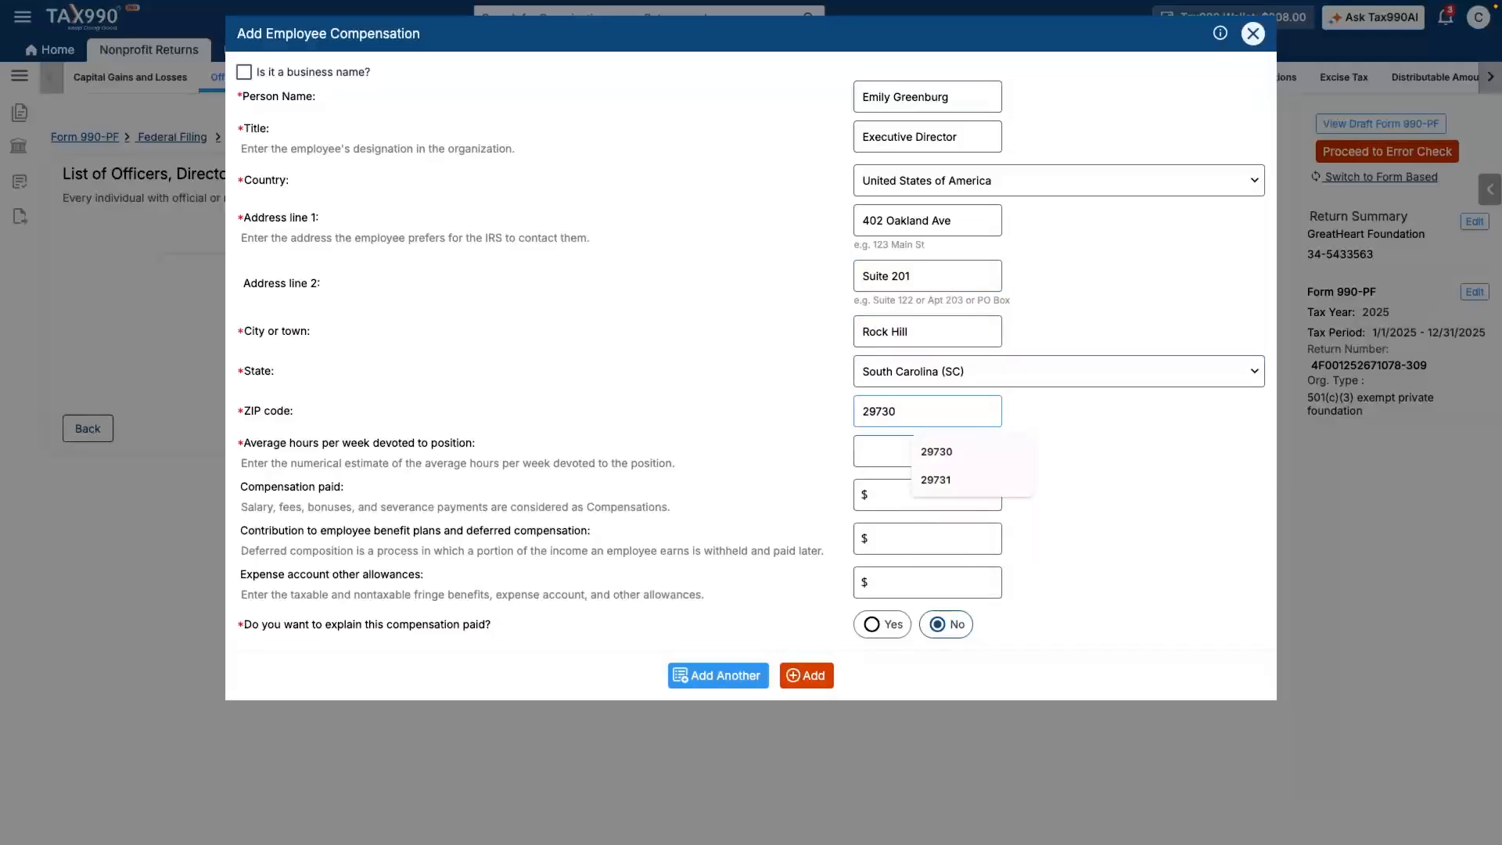
pyautogui.press('Tab')
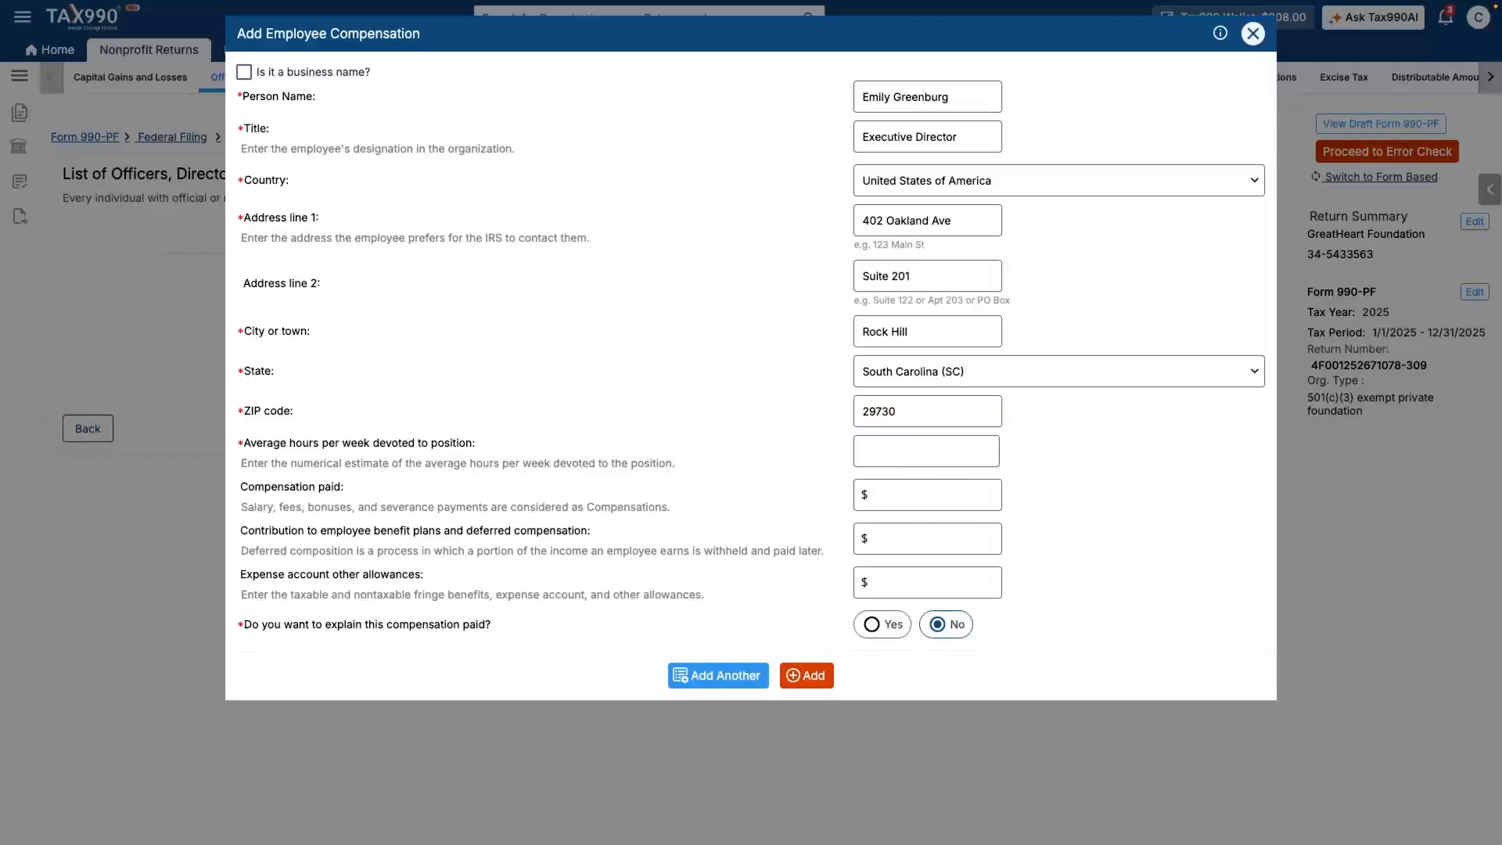
pyautogui.write('15')
pyautogui.press('Tab')
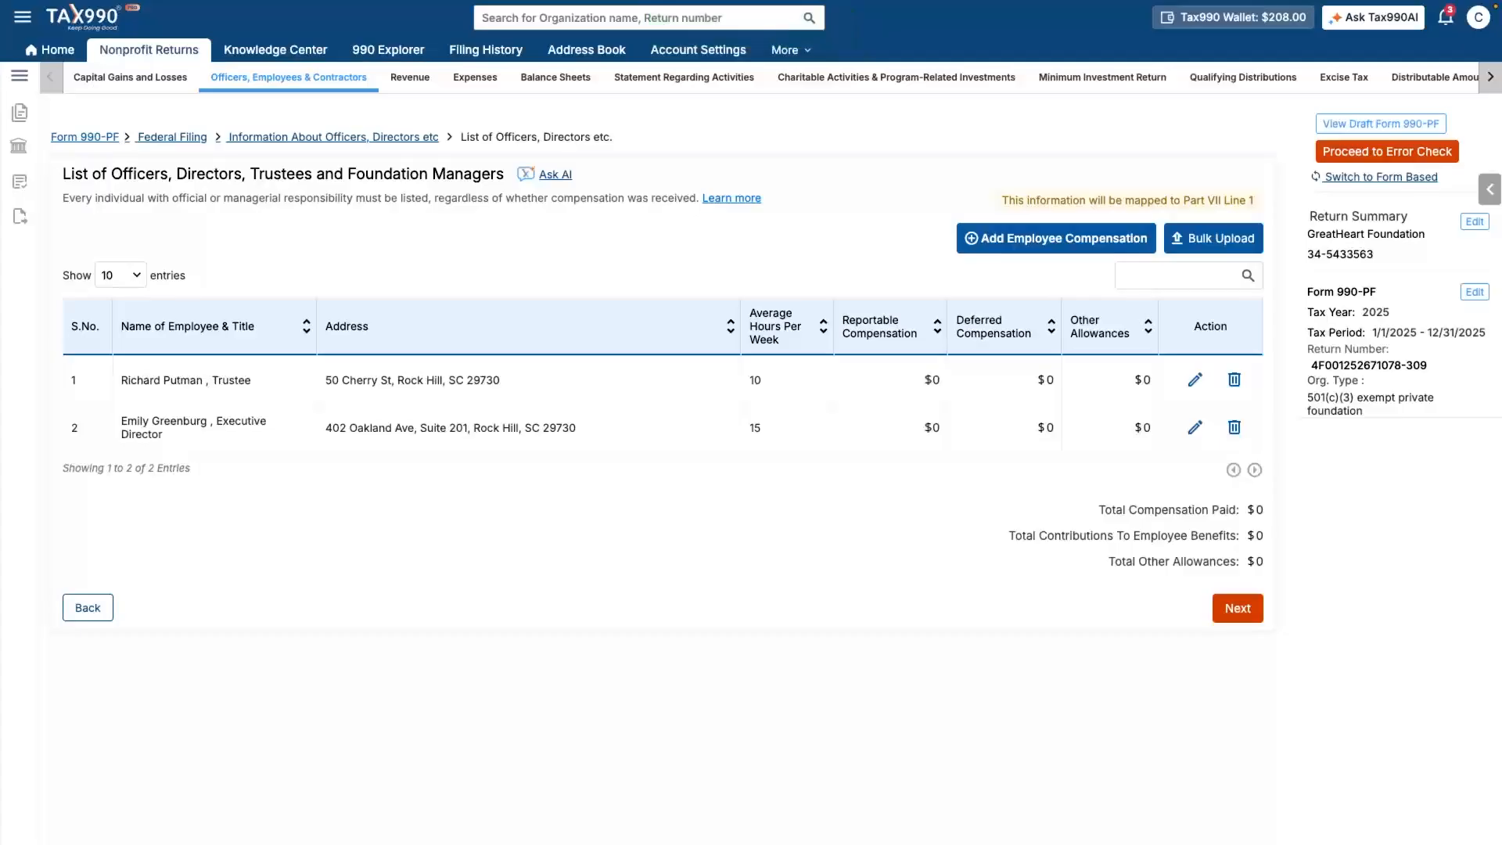
# - Advance past the officers list, highest-paid employees, contractors and audit report pages
pyautogui.click(1237, 608)
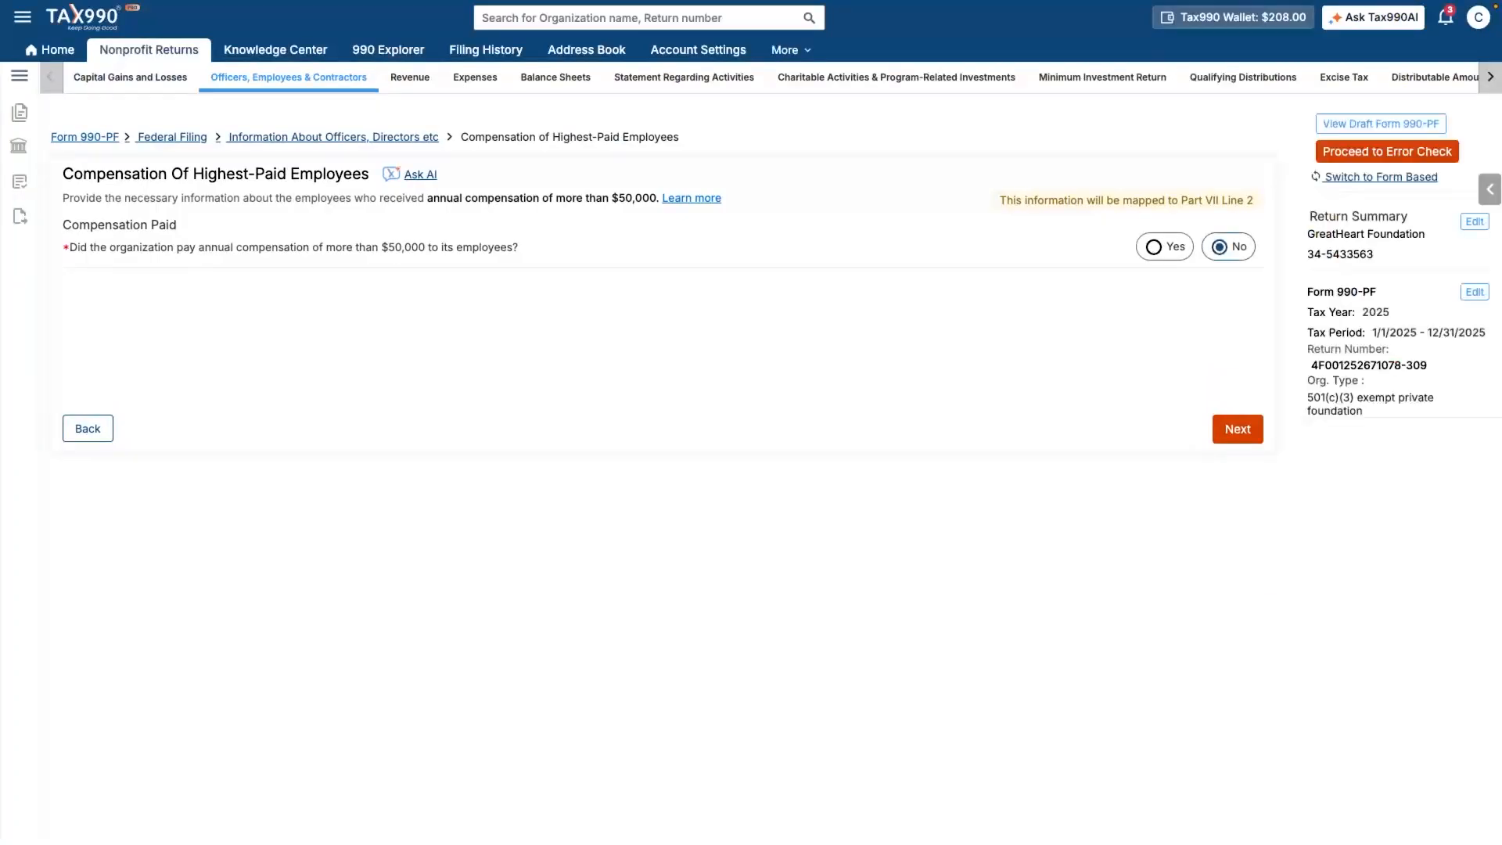
pyautogui.click(1237, 428)
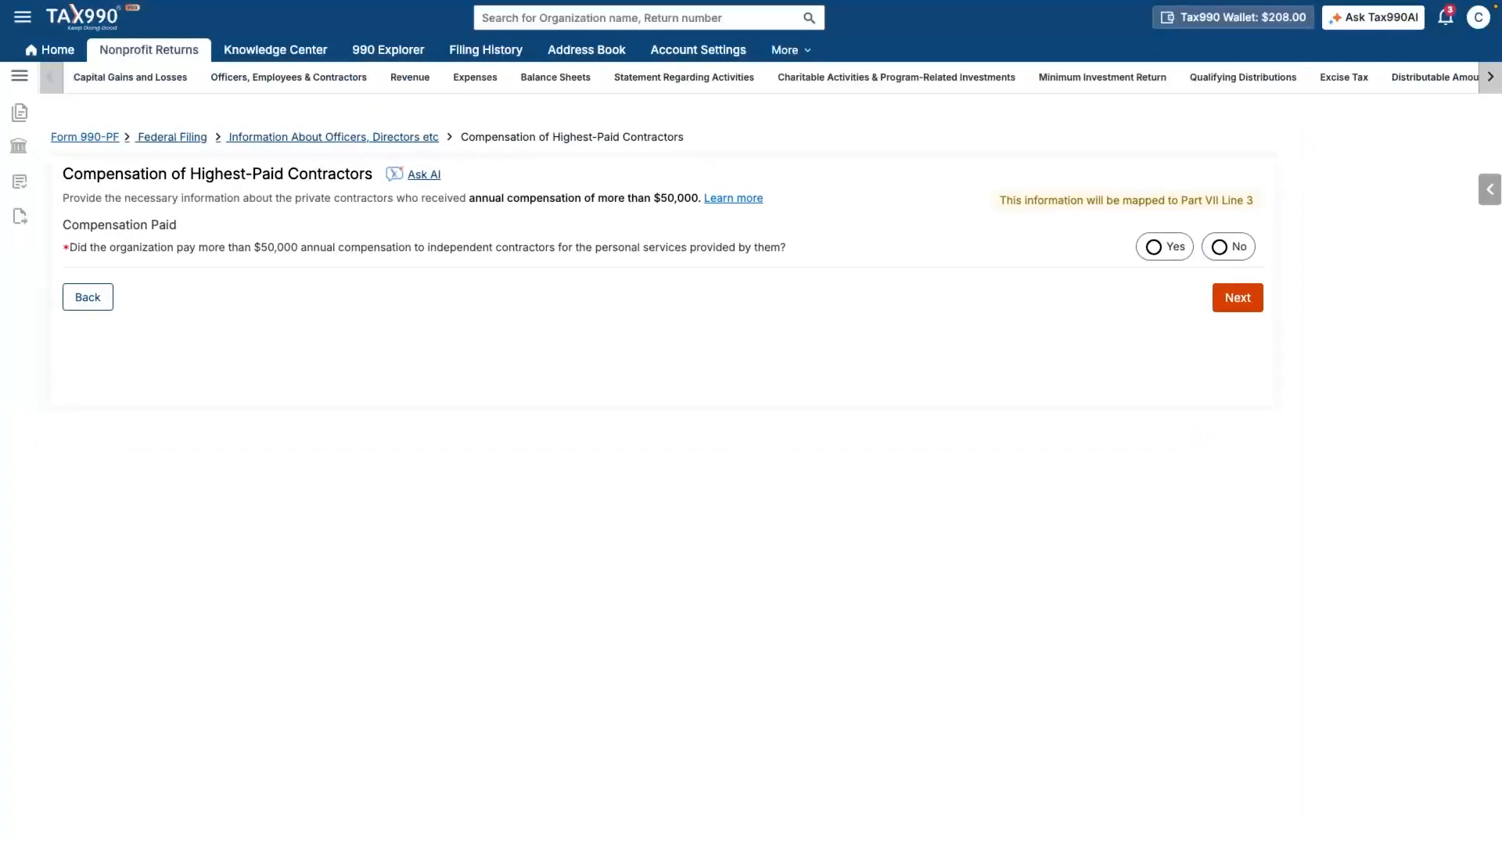
pyautogui.click(1238, 297)
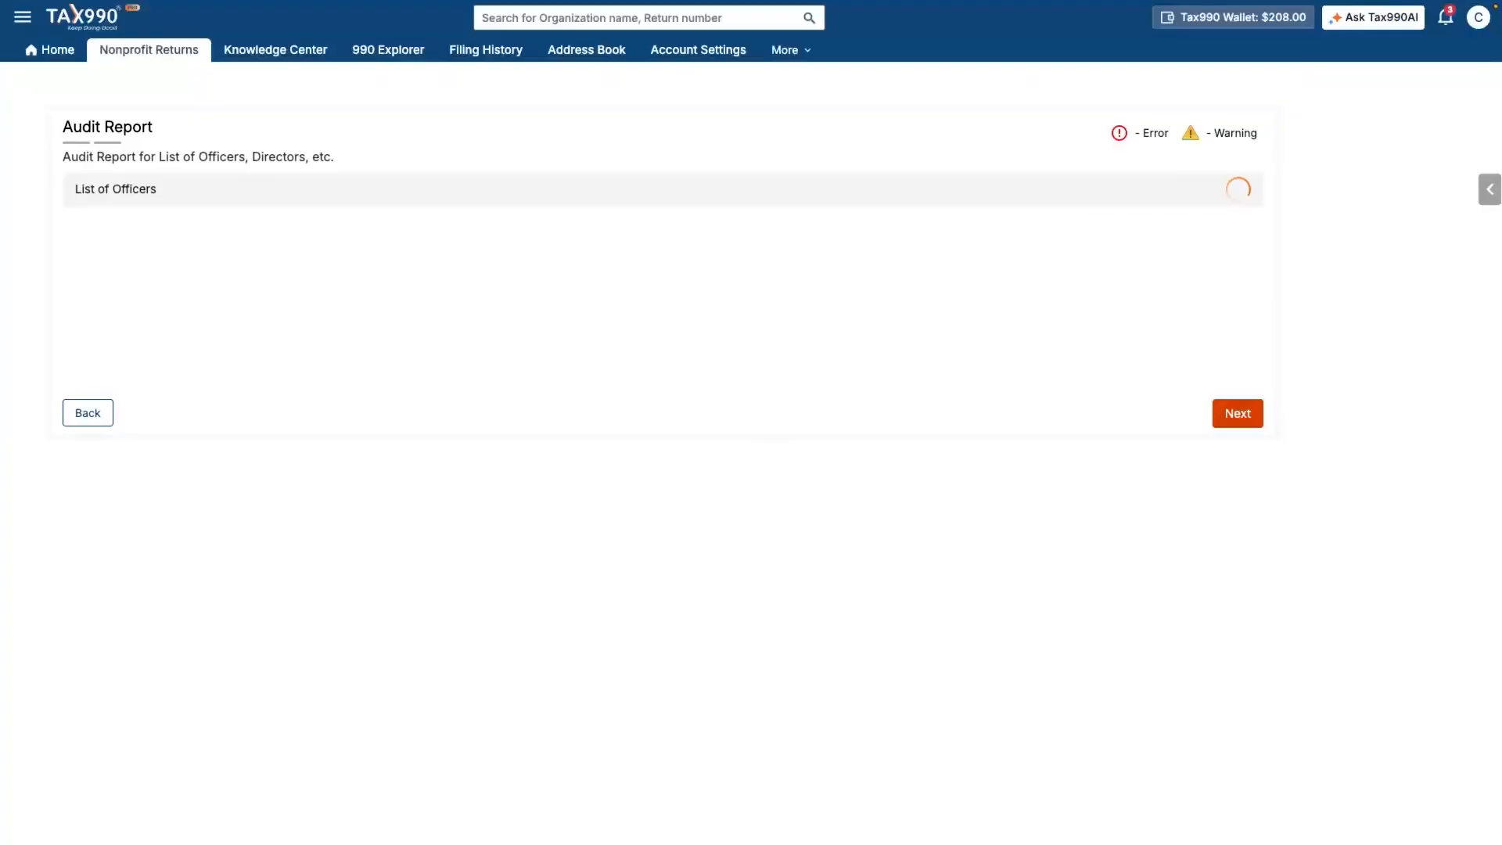
pyautogui.click(1237, 413)
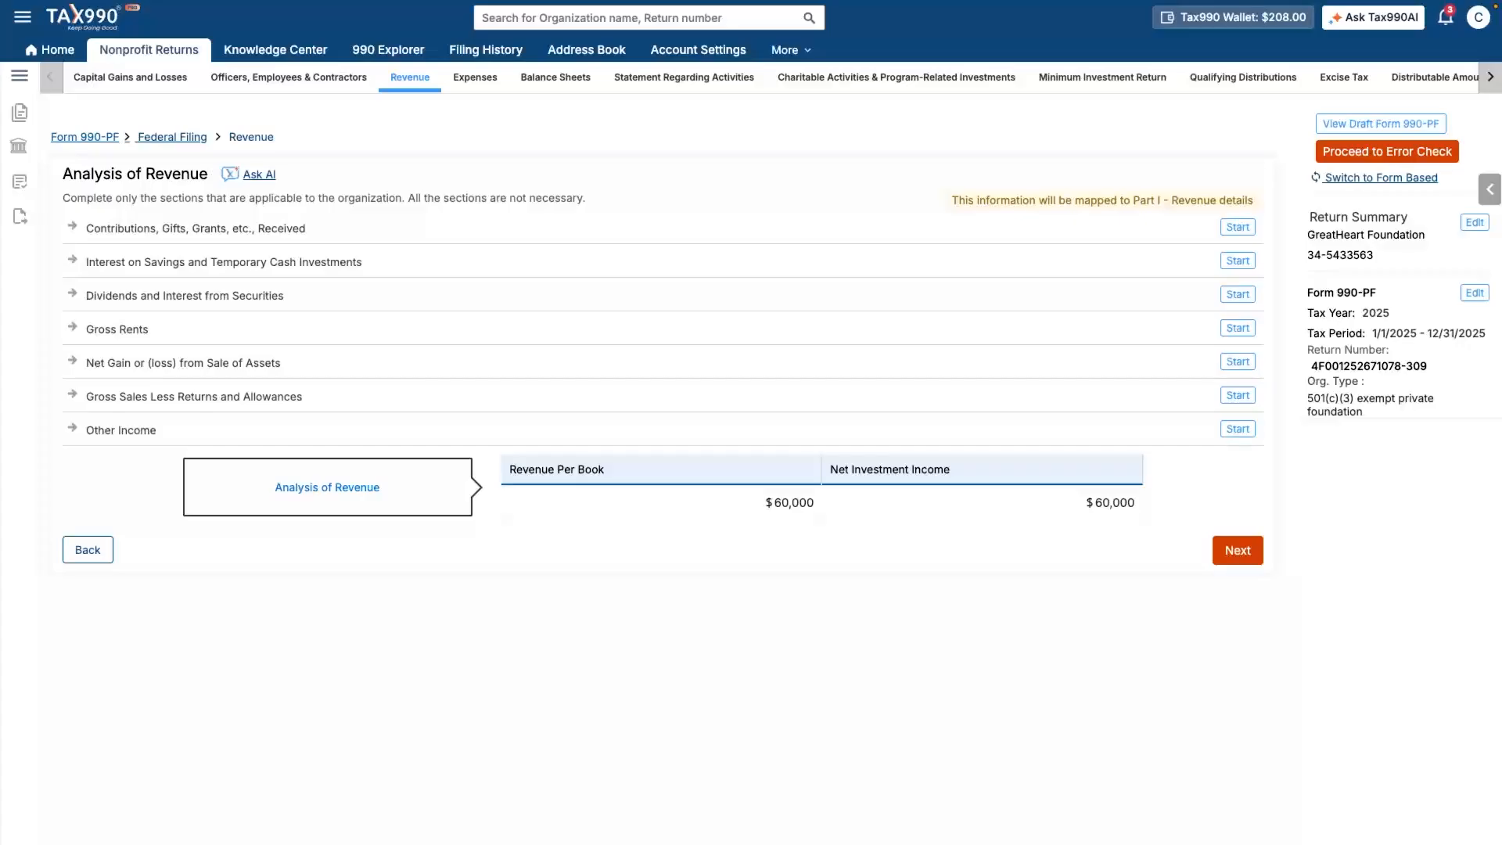
# - Start a contribution of $5,000 or more from an individual, entering the contributor's name
pyautogui.click(1238, 227)
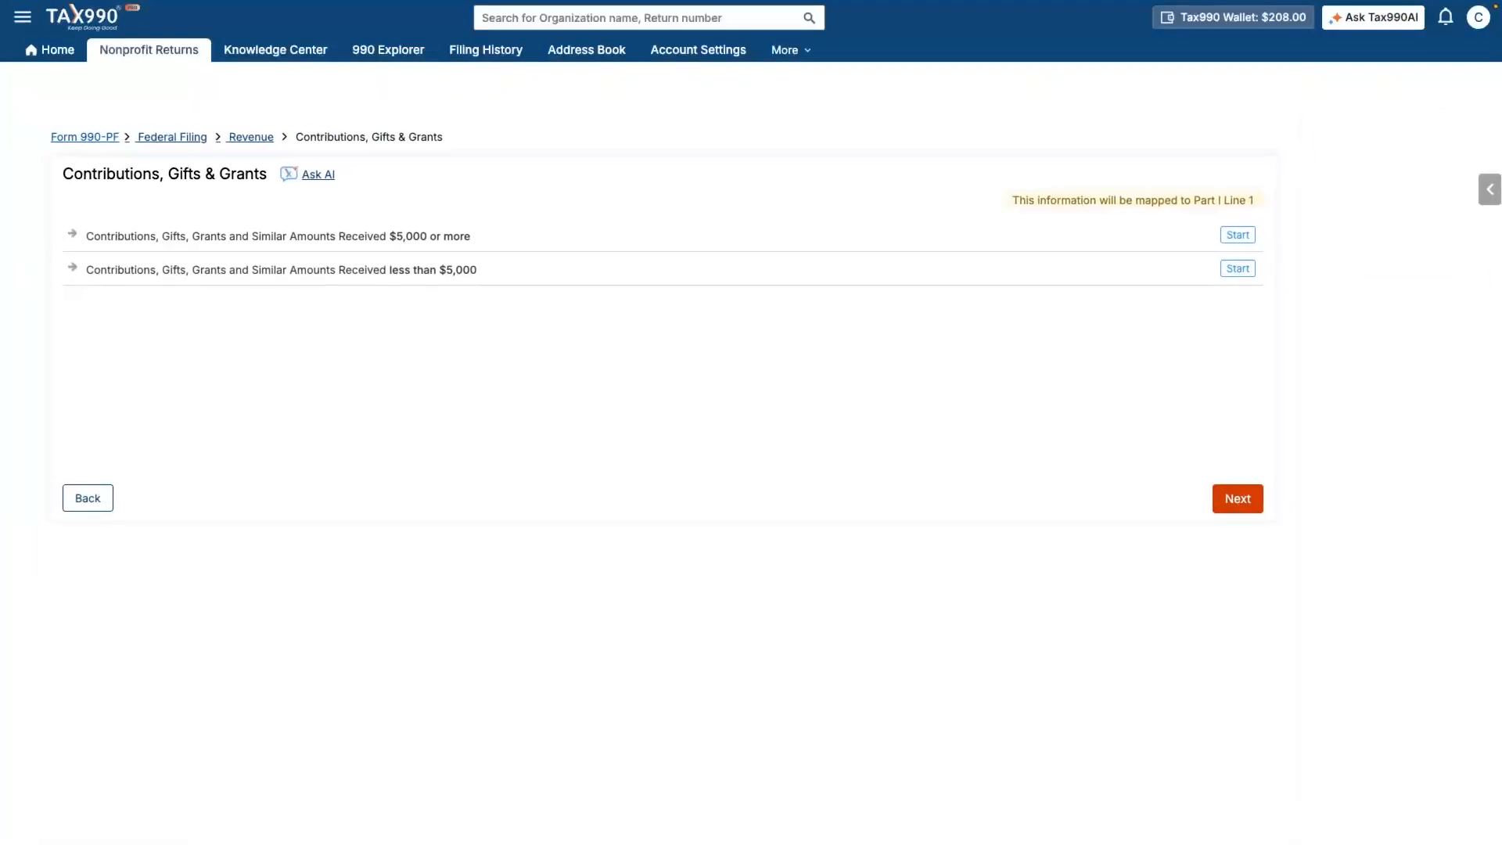
pyautogui.click(1238, 234)
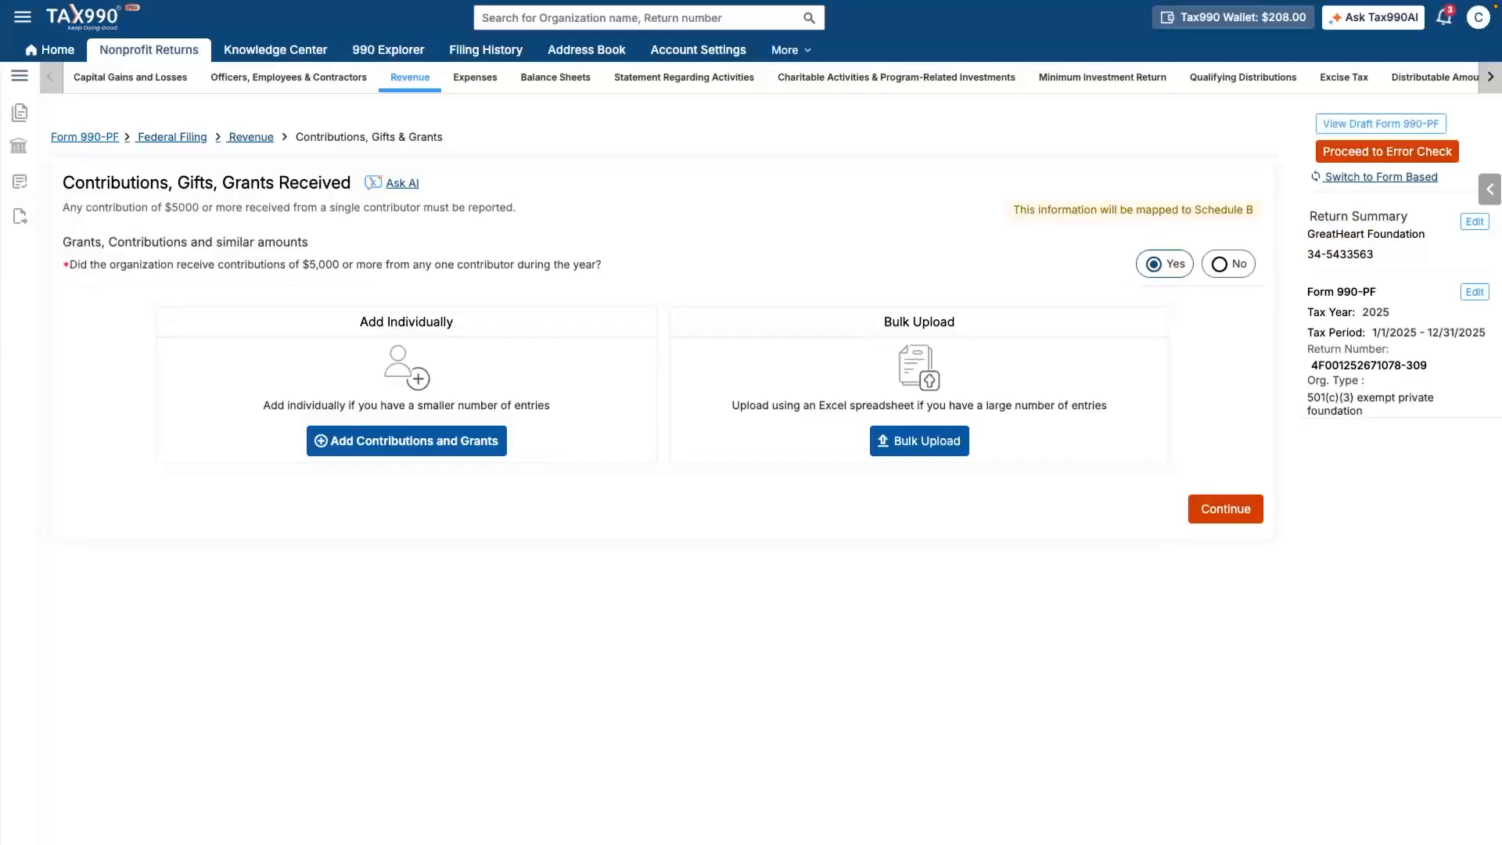
pyautogui.click(406, 440)
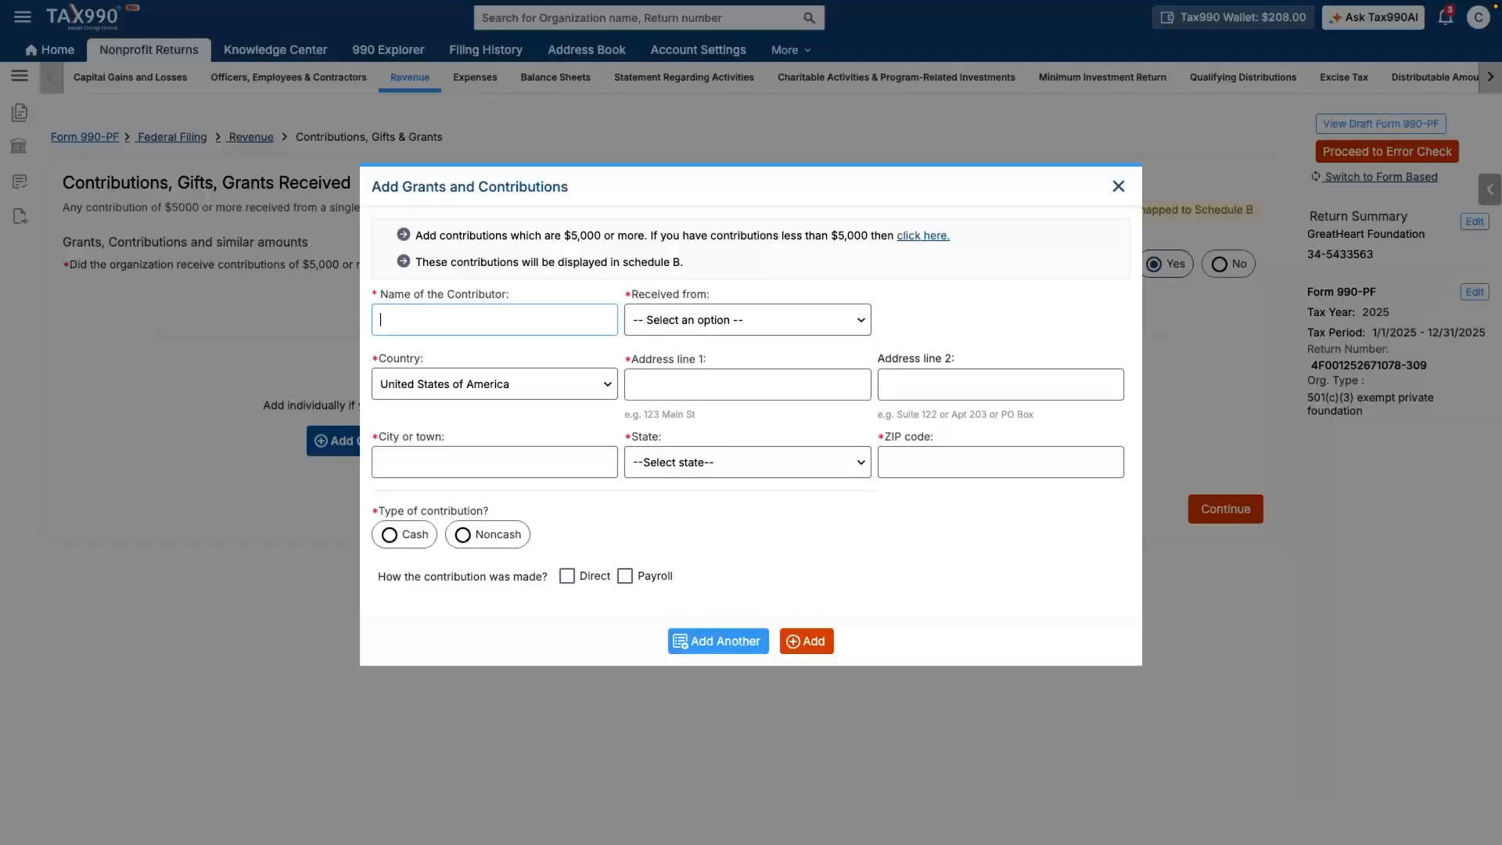
pyautogui.click(494, 320)
pyautogui.write('John Smith')
pyautogui.click(747, 320)
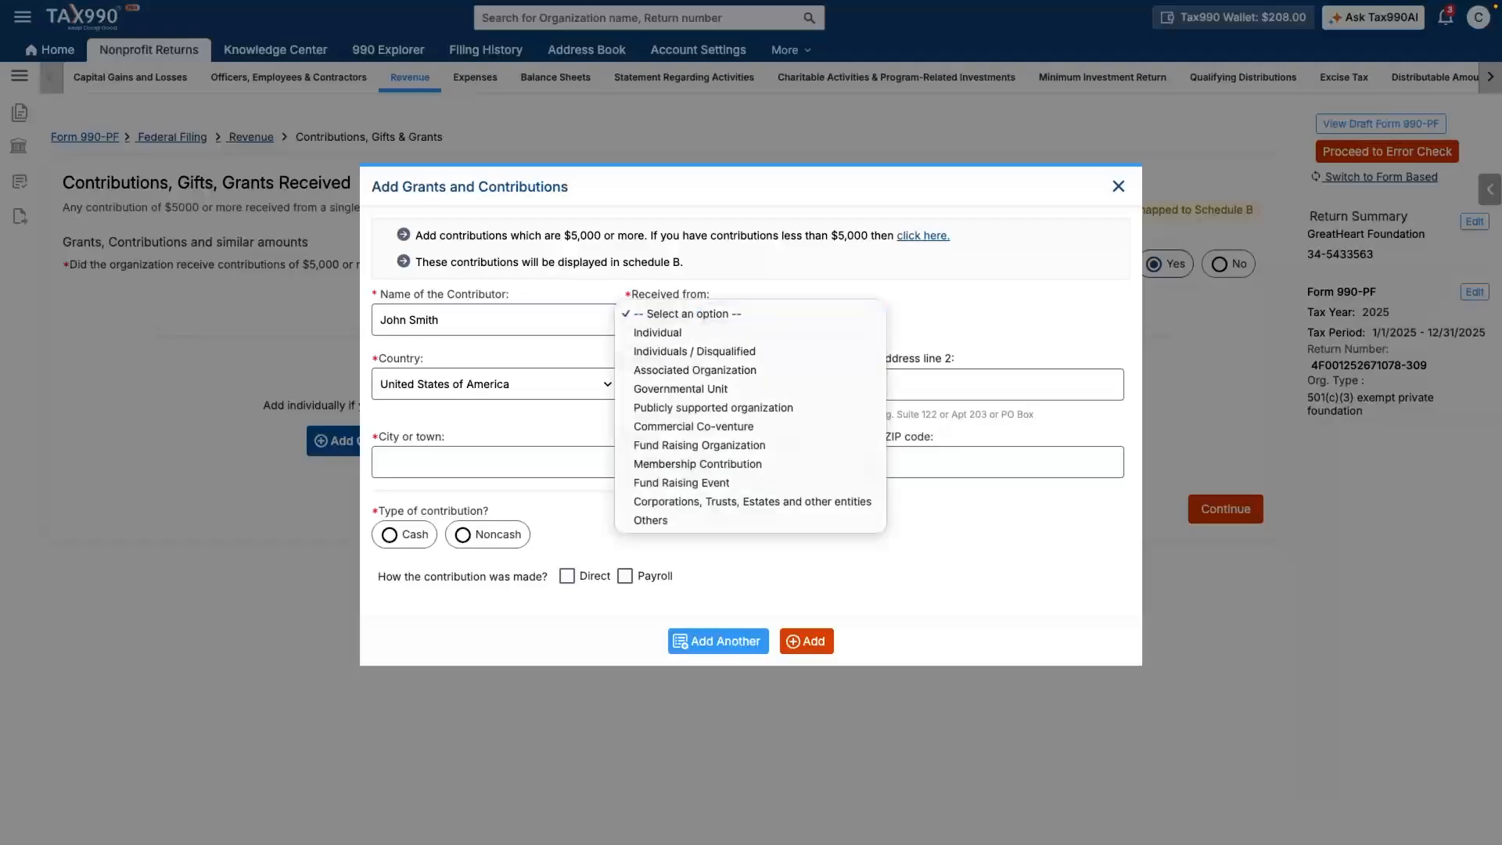
pyautogui.press('Return')
# - Fill the contributor's address from a saved suggestion and mark $6,000 as direct cash
pyautogui.click(747, 384)
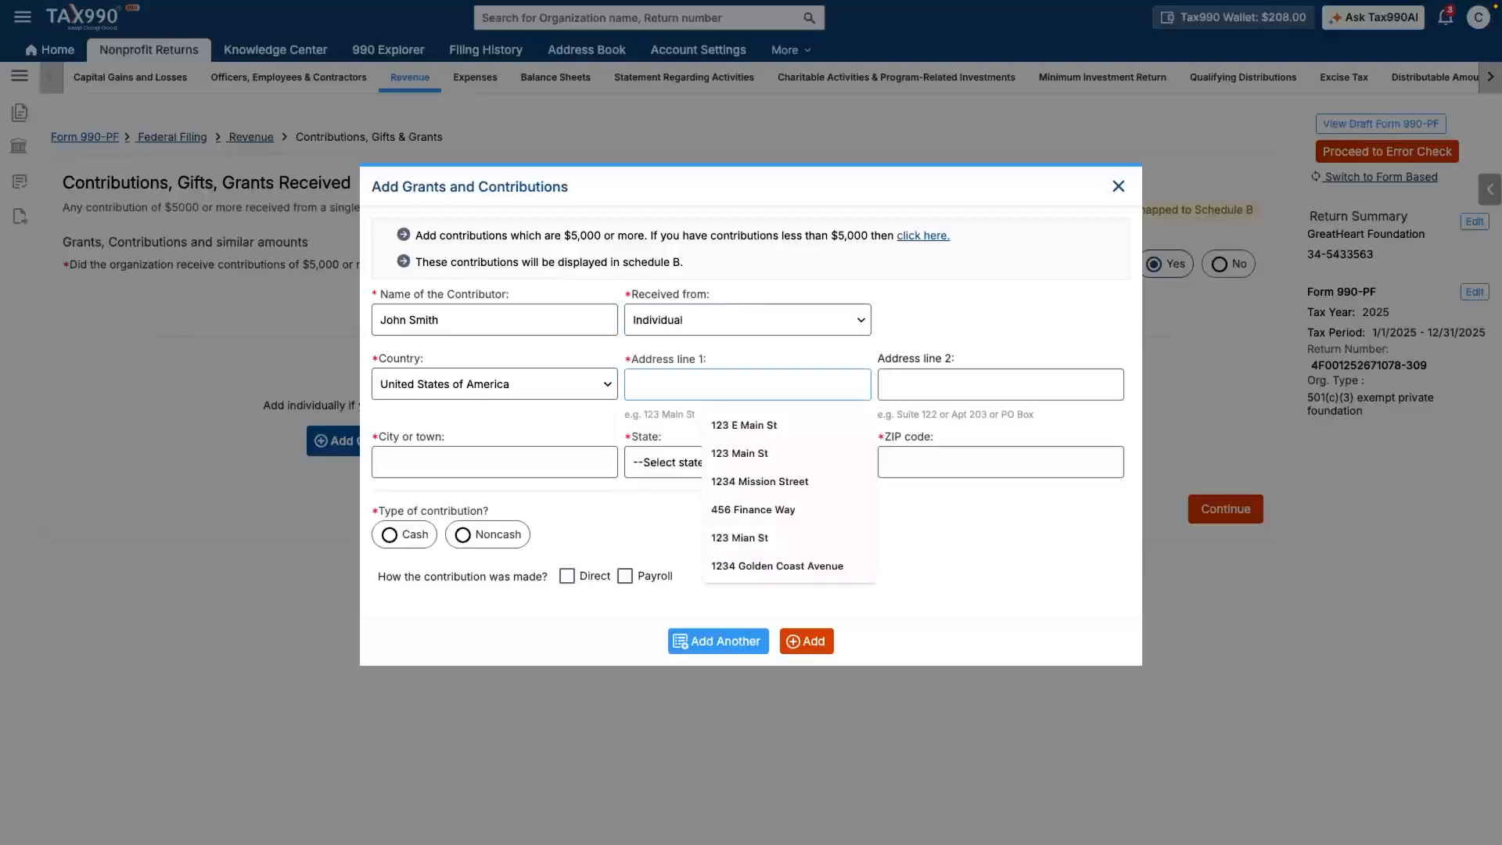
pyautogui.write('16')
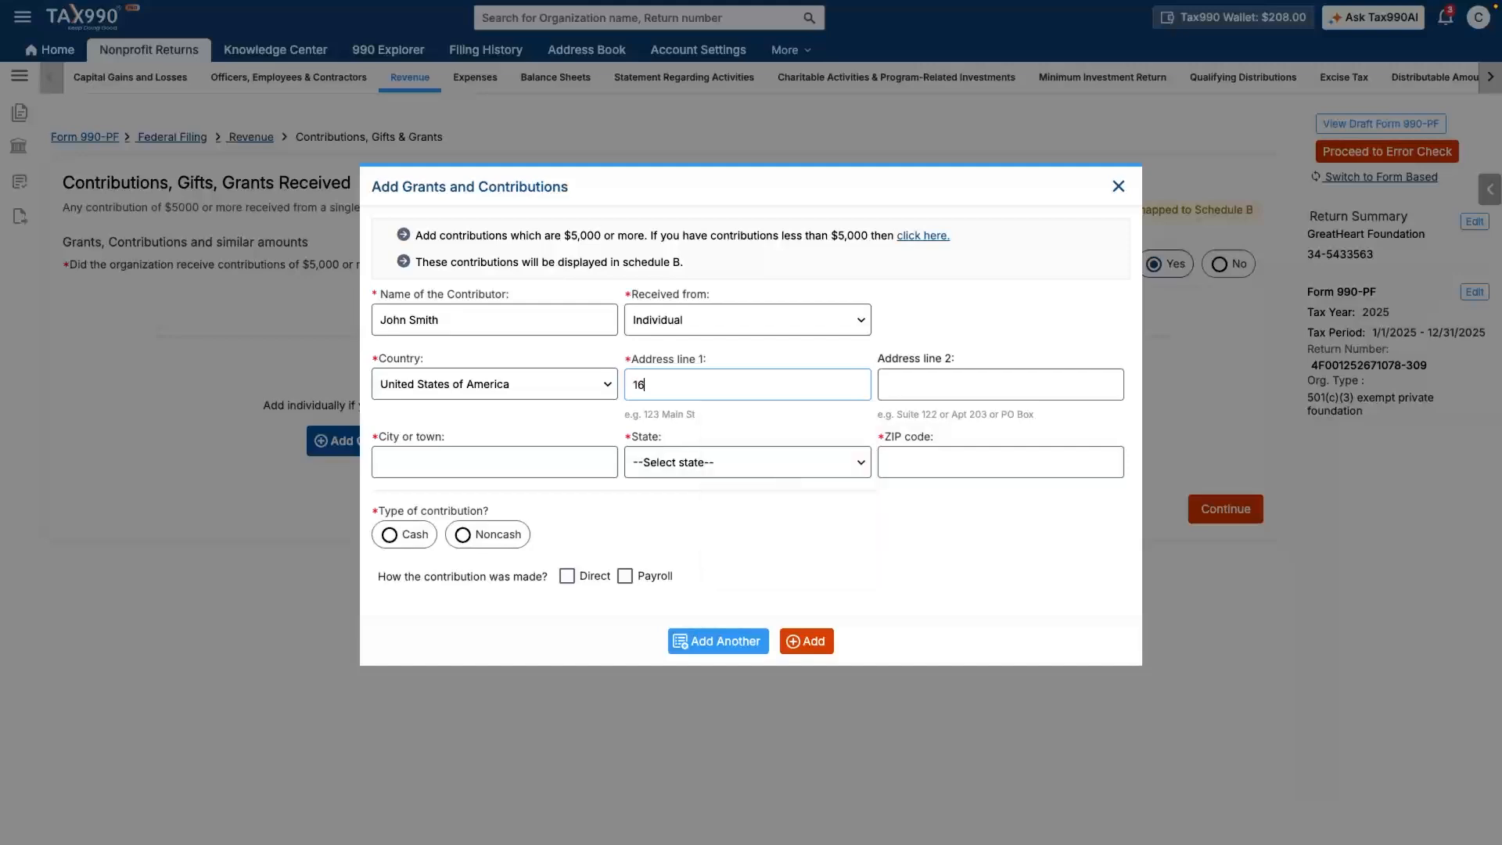
pyautogui.click(700, 426)
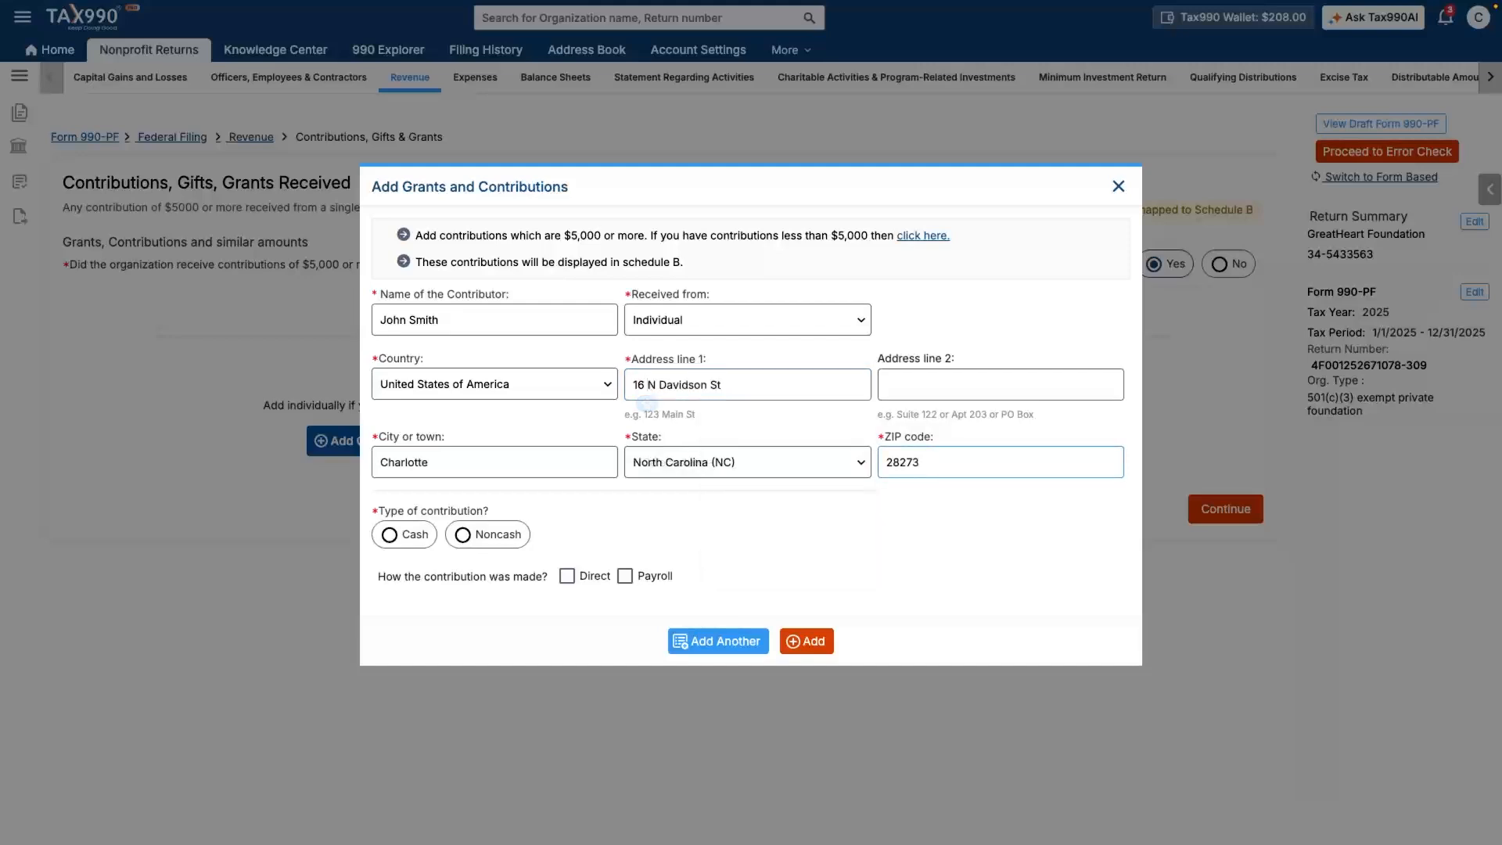
pyautogui.click(404, 535)
pyautogui.click(609, 588)
pyautogui.write('6000')
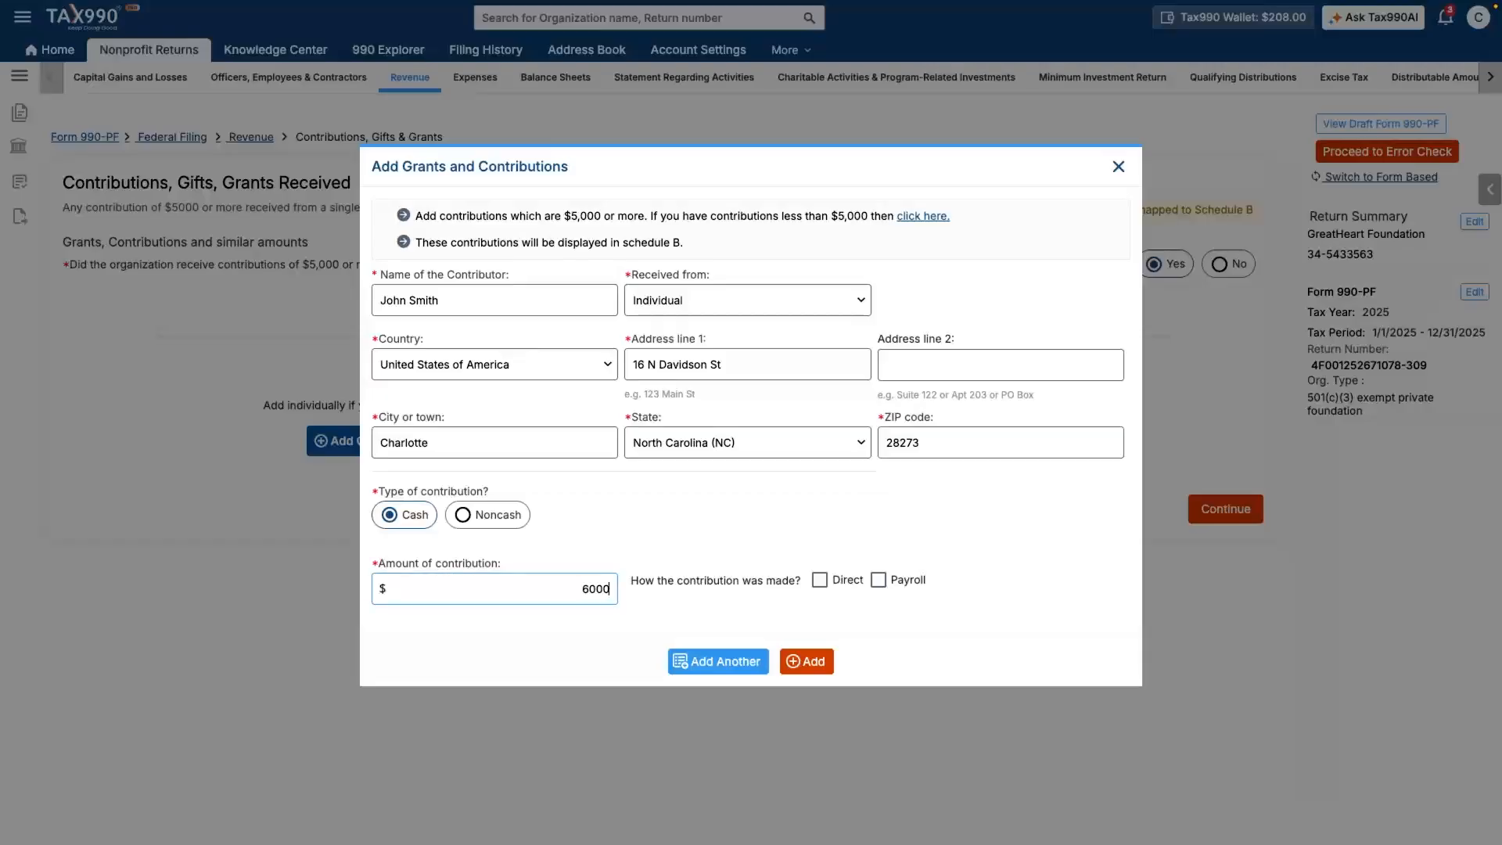
pyautogui.press('Tab')
pyautogui.press('space')
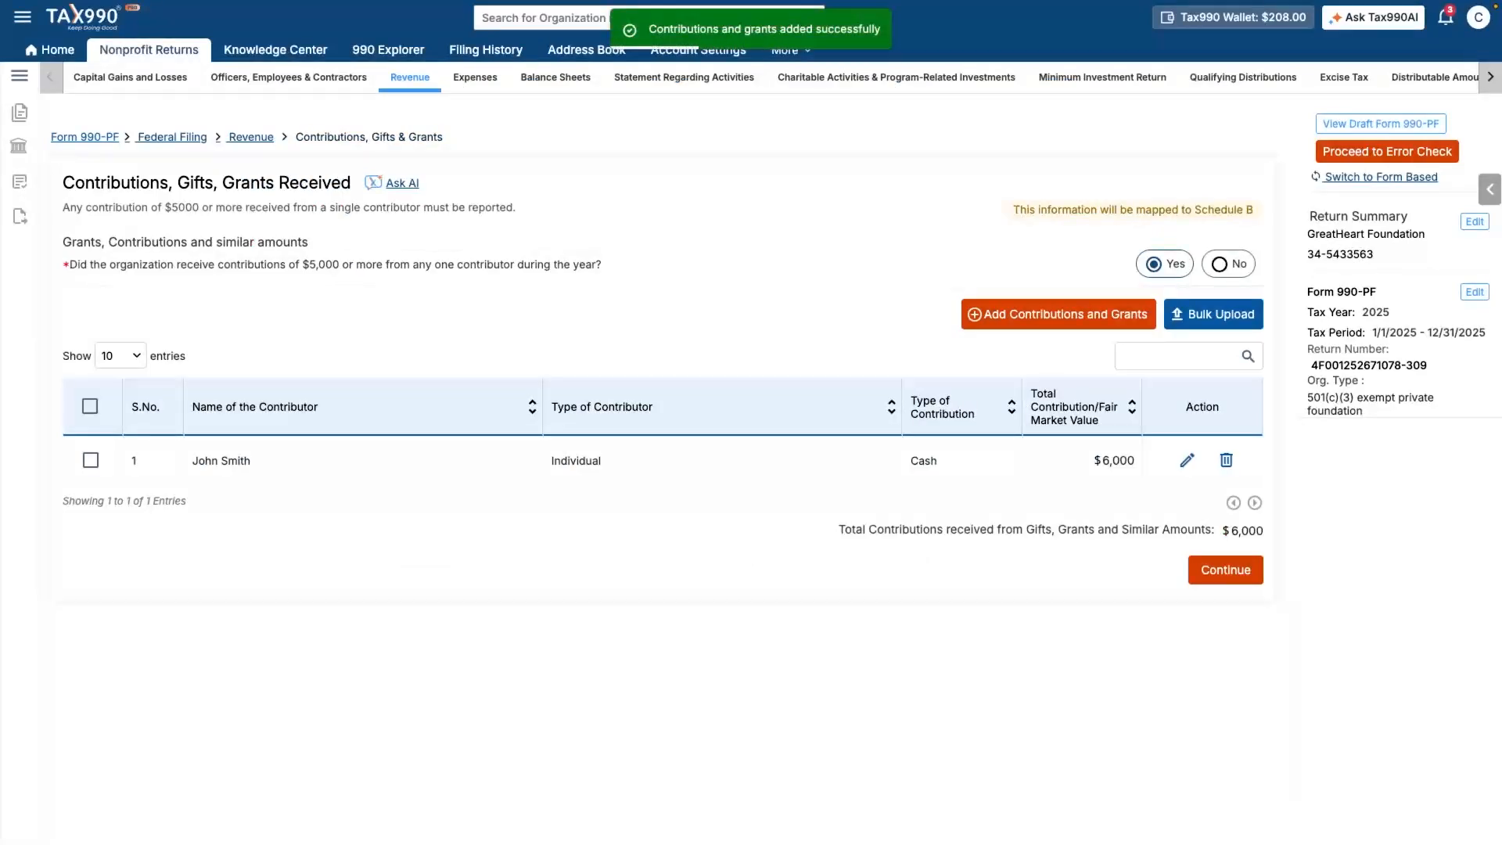
pyautogui.click(1225, 571)
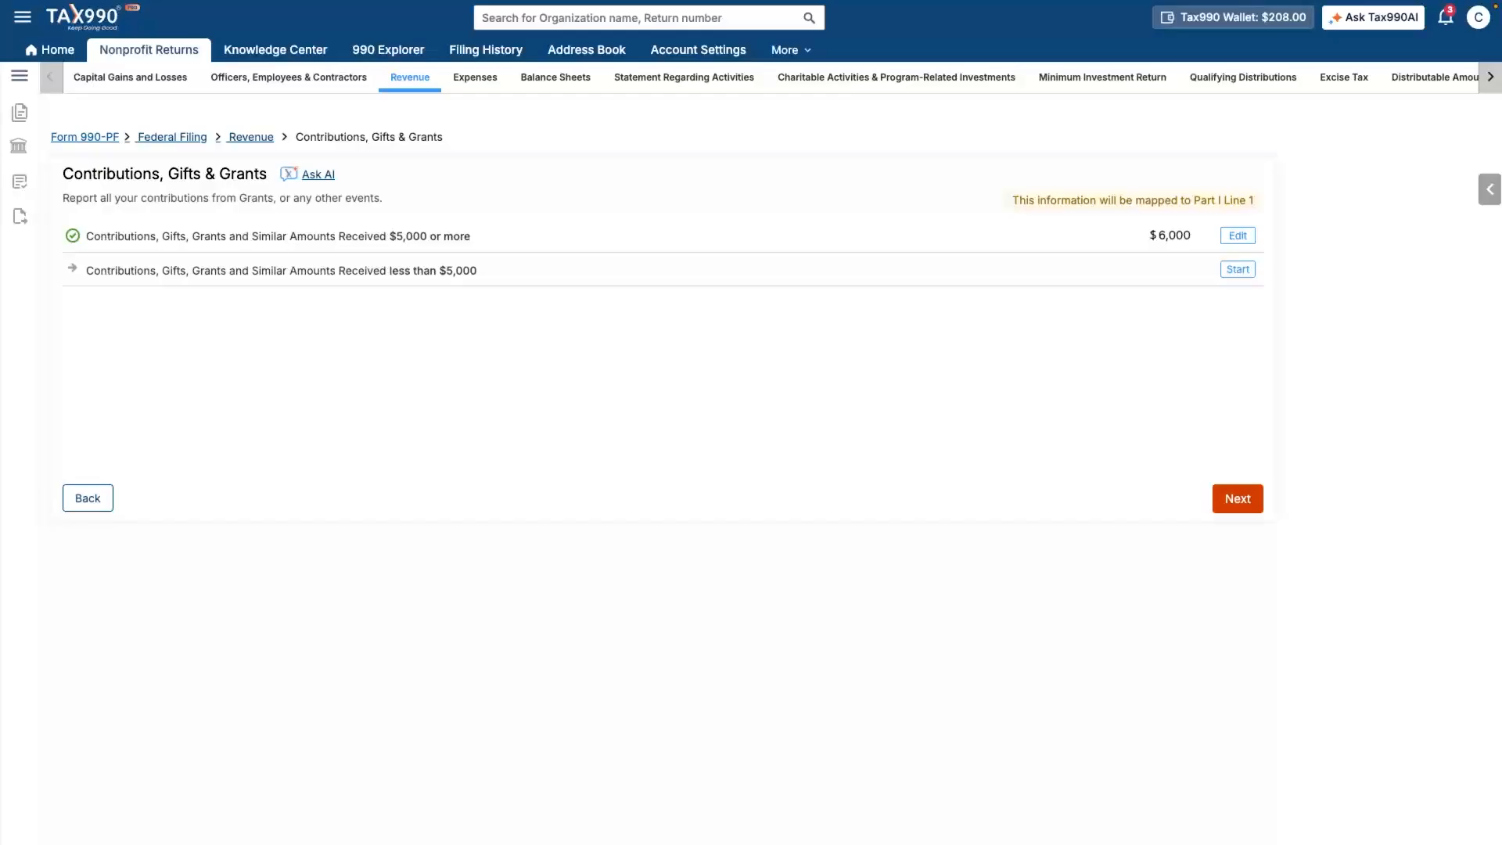
# - Add Donor 1's $3,400 contribution under contributions under $5,000, then return to the summary
pyautogui.click(1238, 269)
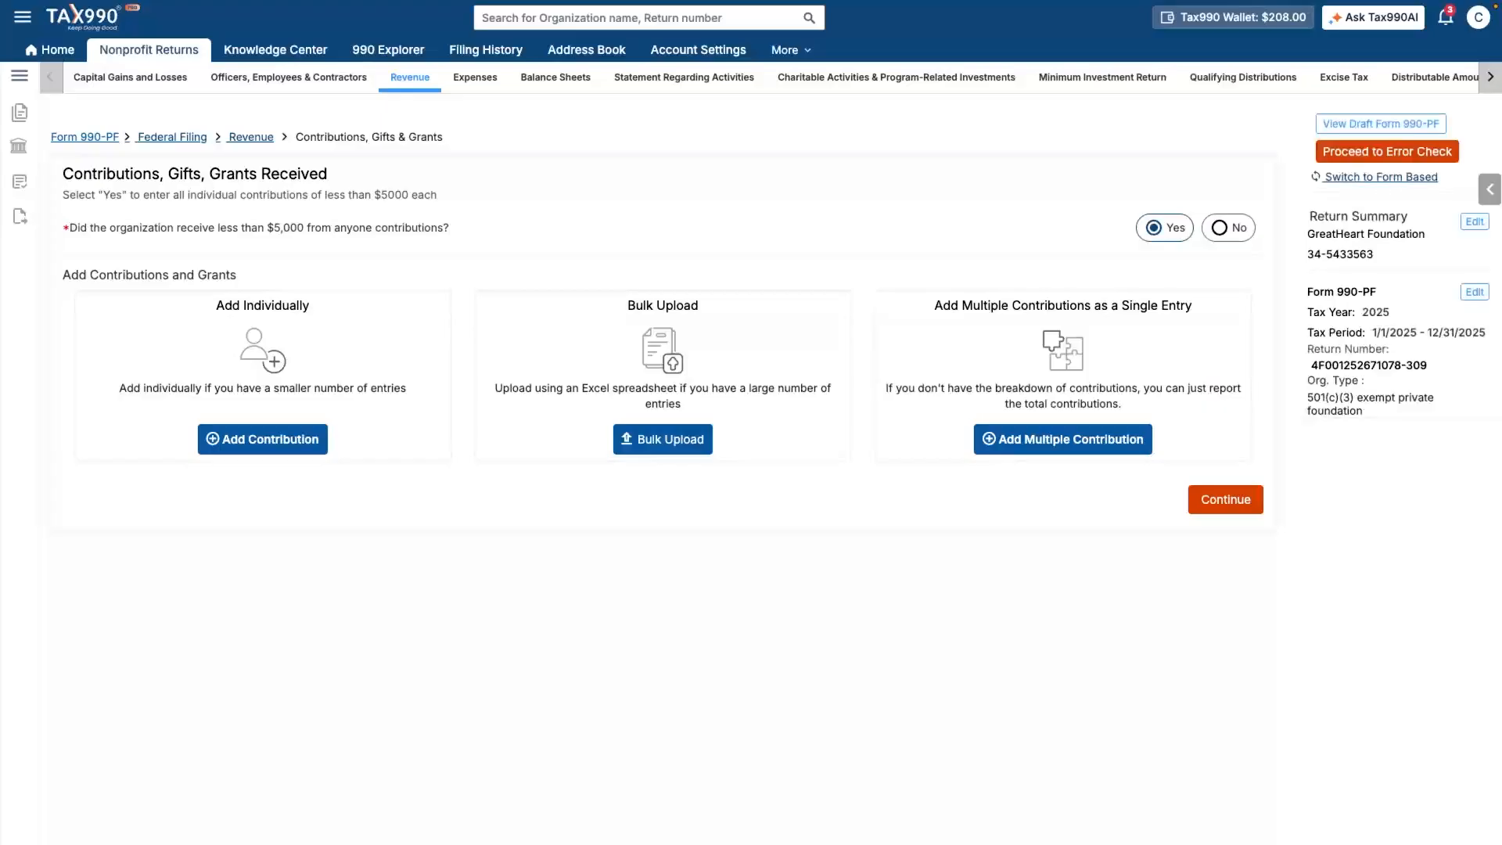
pyautogui.click(262, 439)
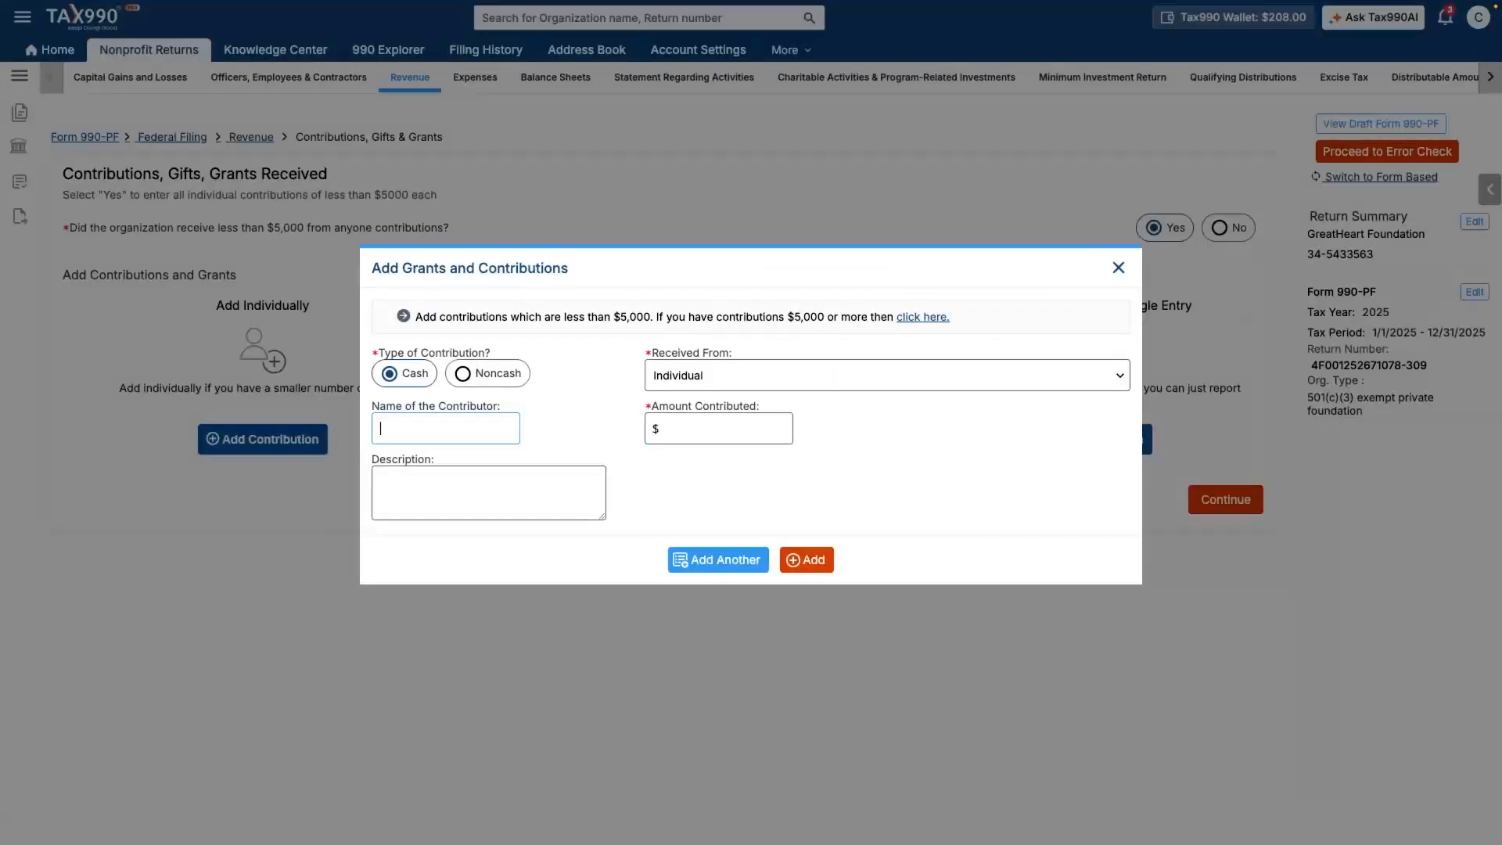
pyautogui.click(446, 428)
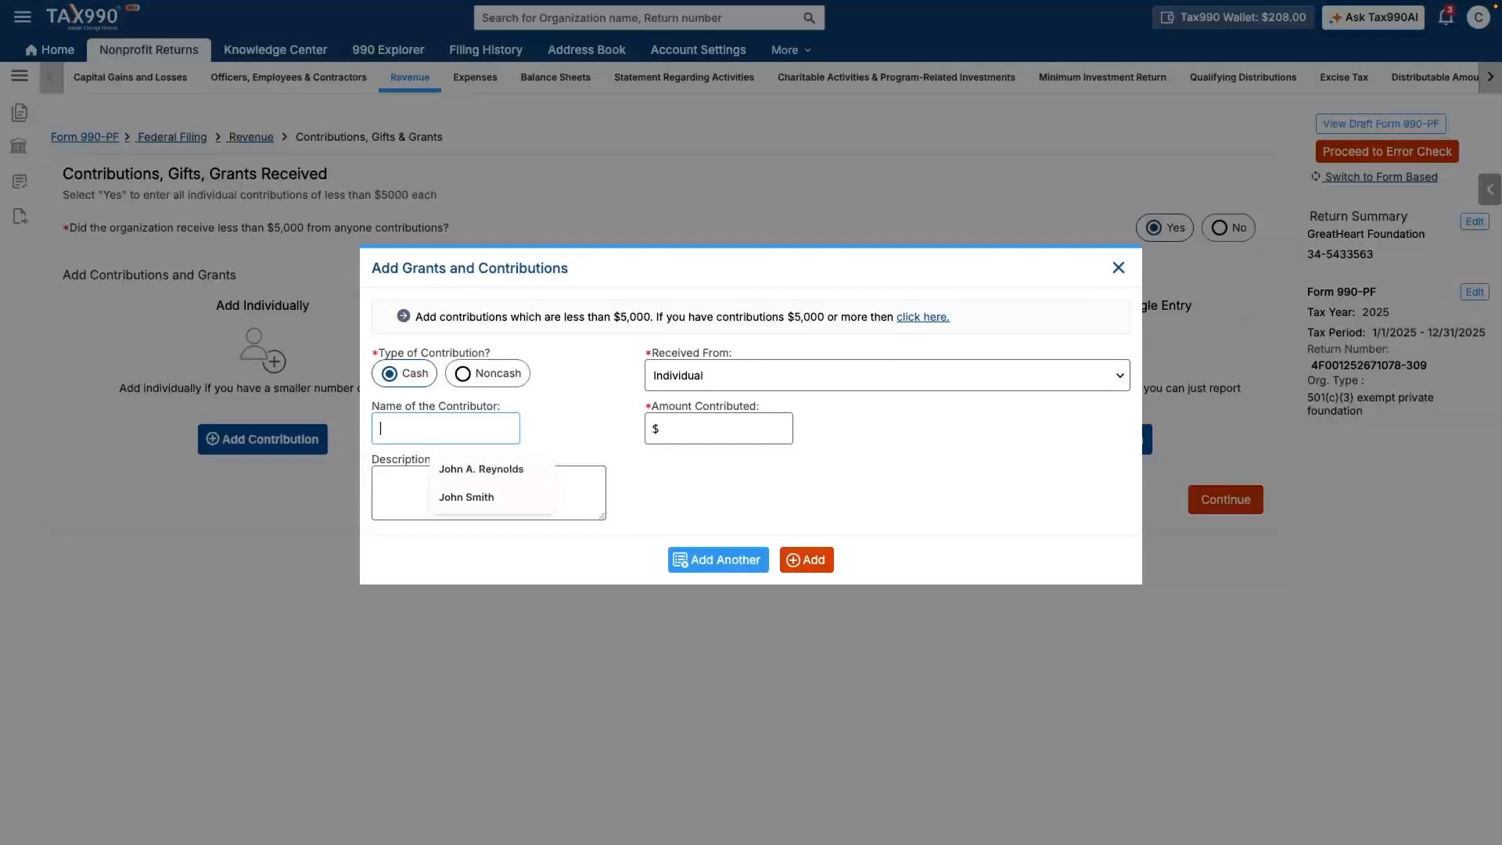
pyautogui.write('Donor 1')
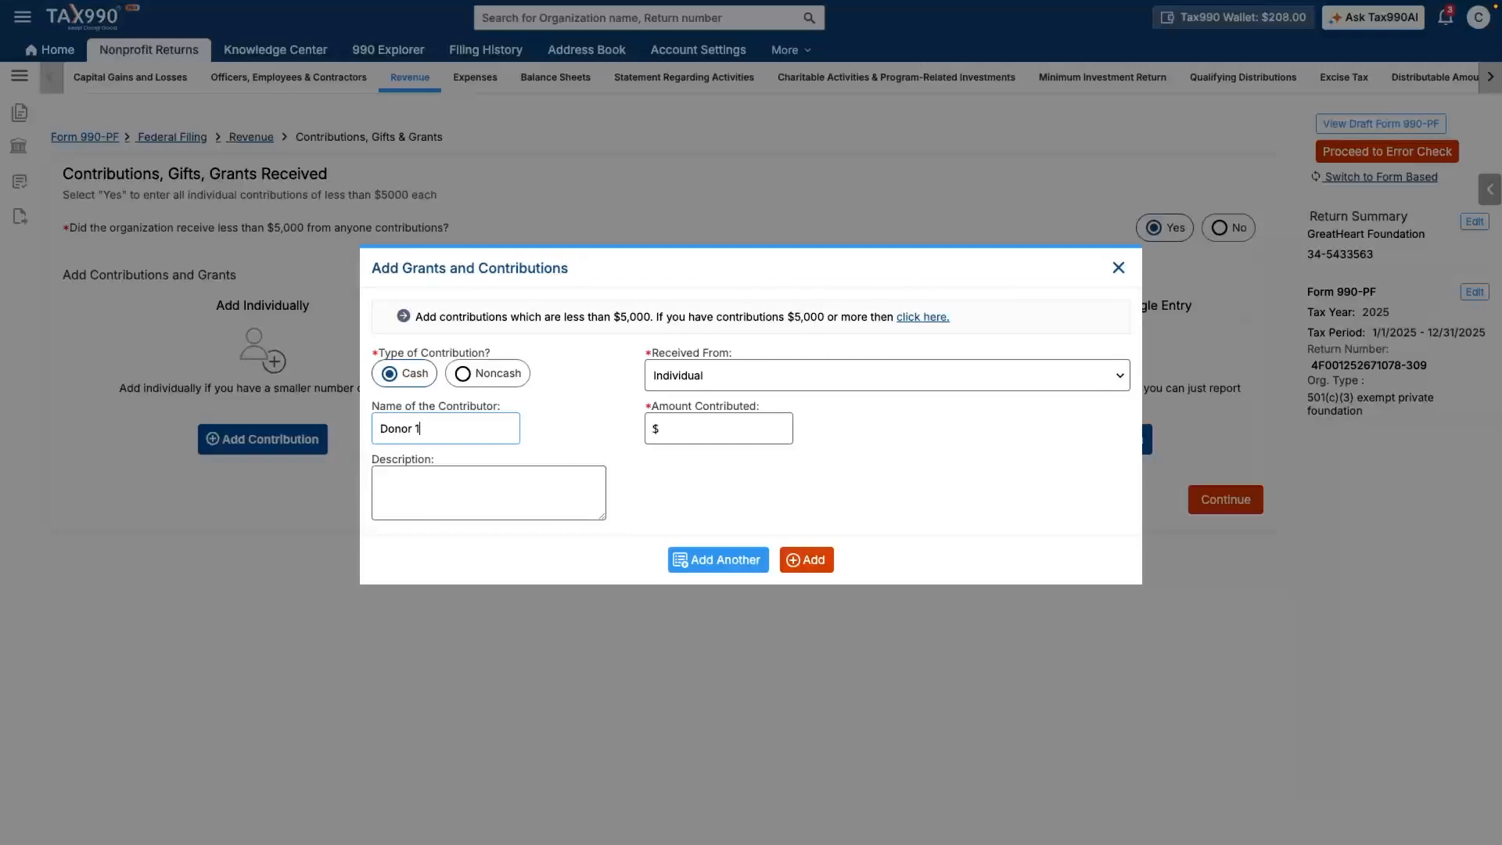
pyautogui.press('Tab')
pyautogui.write('3400')
pyautogui.press('Tab')
pyautogui.click(806, 560)
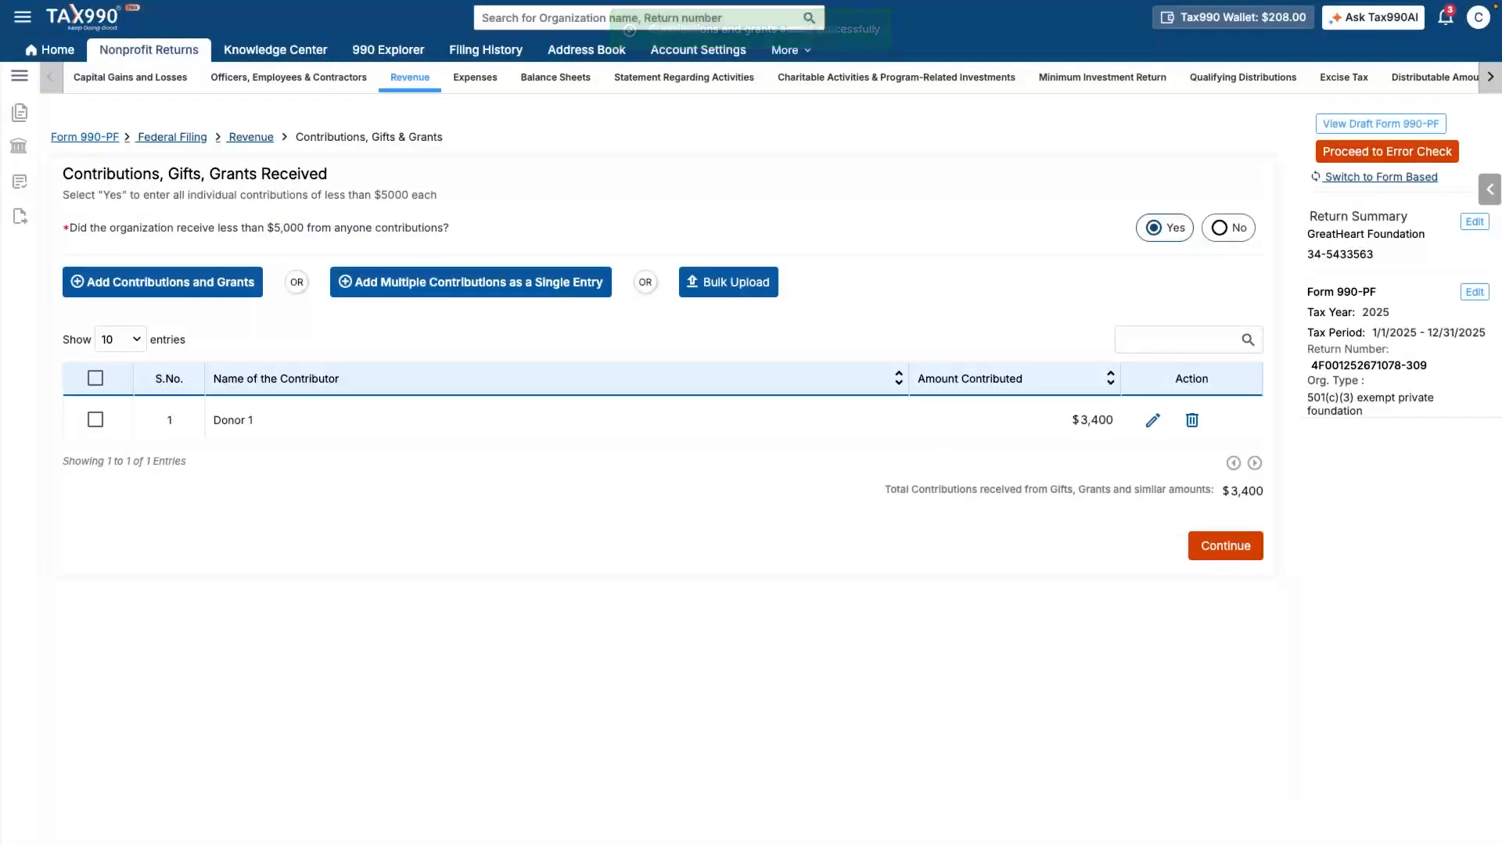
pyautogui.click(1225, 546)
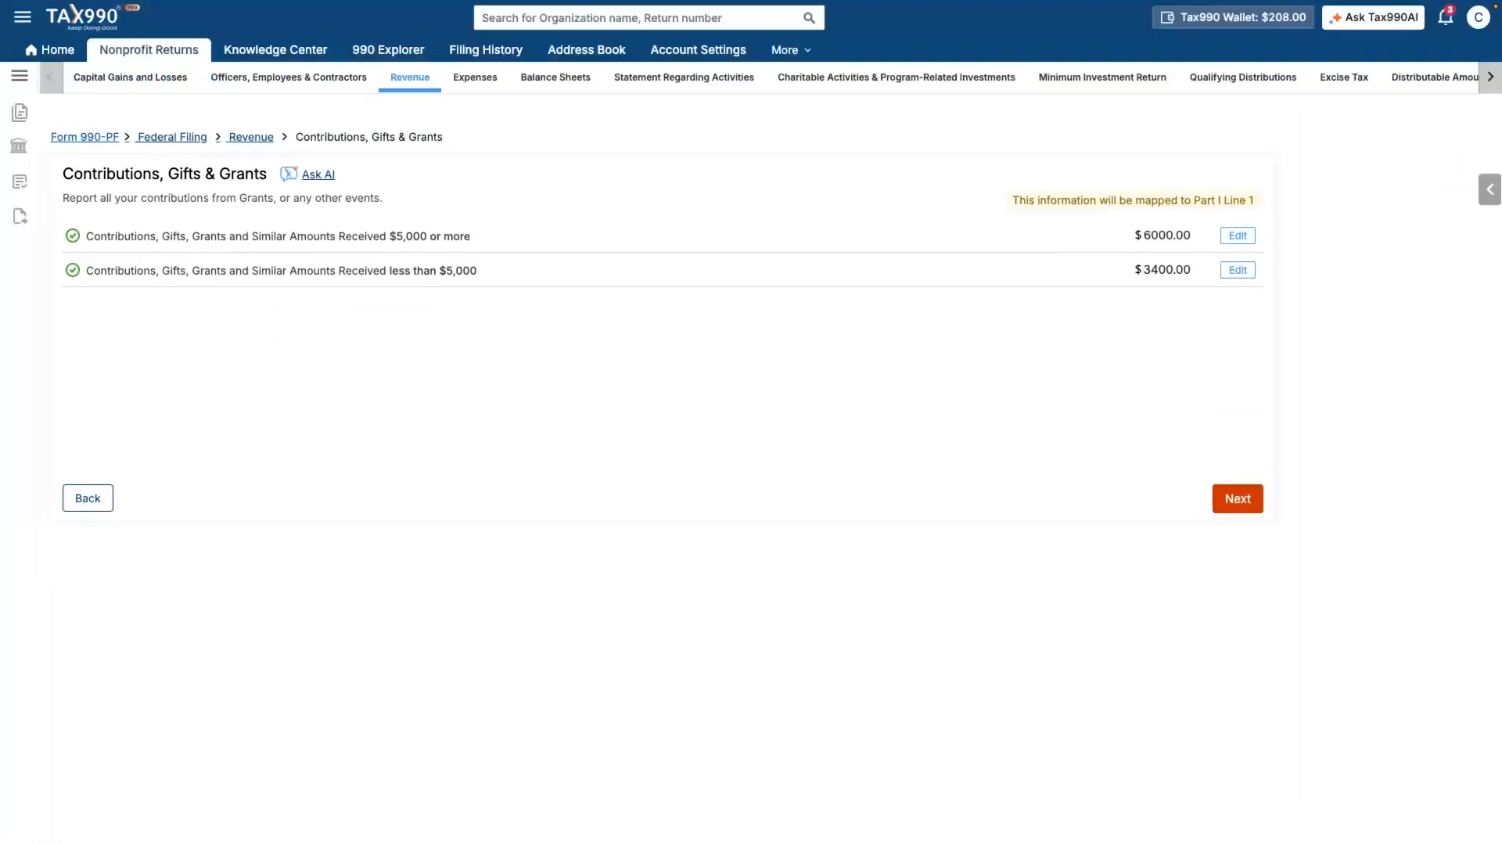
# - Add savings interest entry 'Interest' with $5,000 revenue per book and $500 net investment income
pyautogui.click(1237, 498)
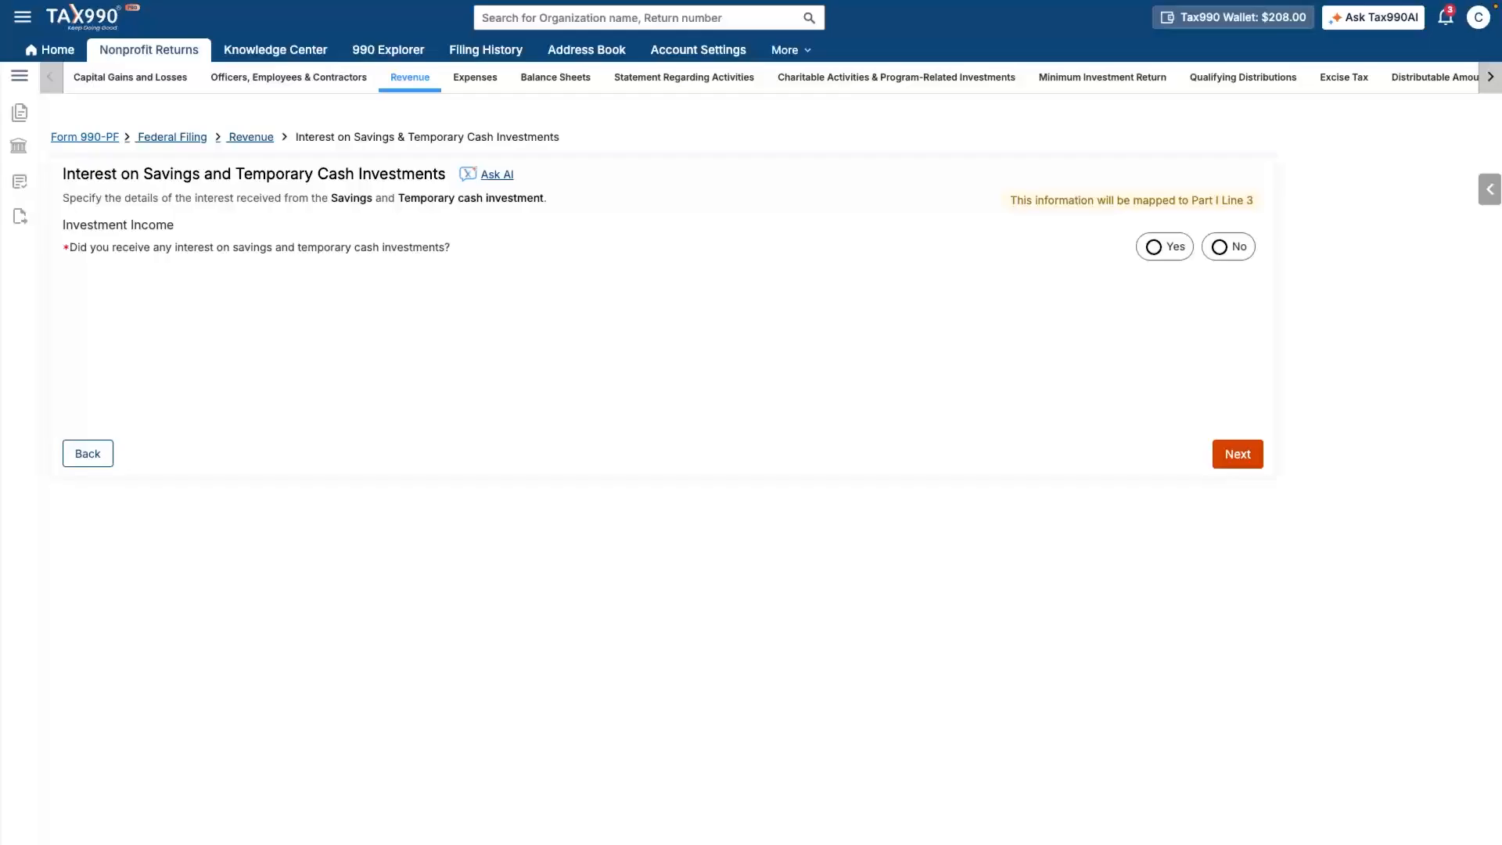
pyautogui.click(1154, 247)
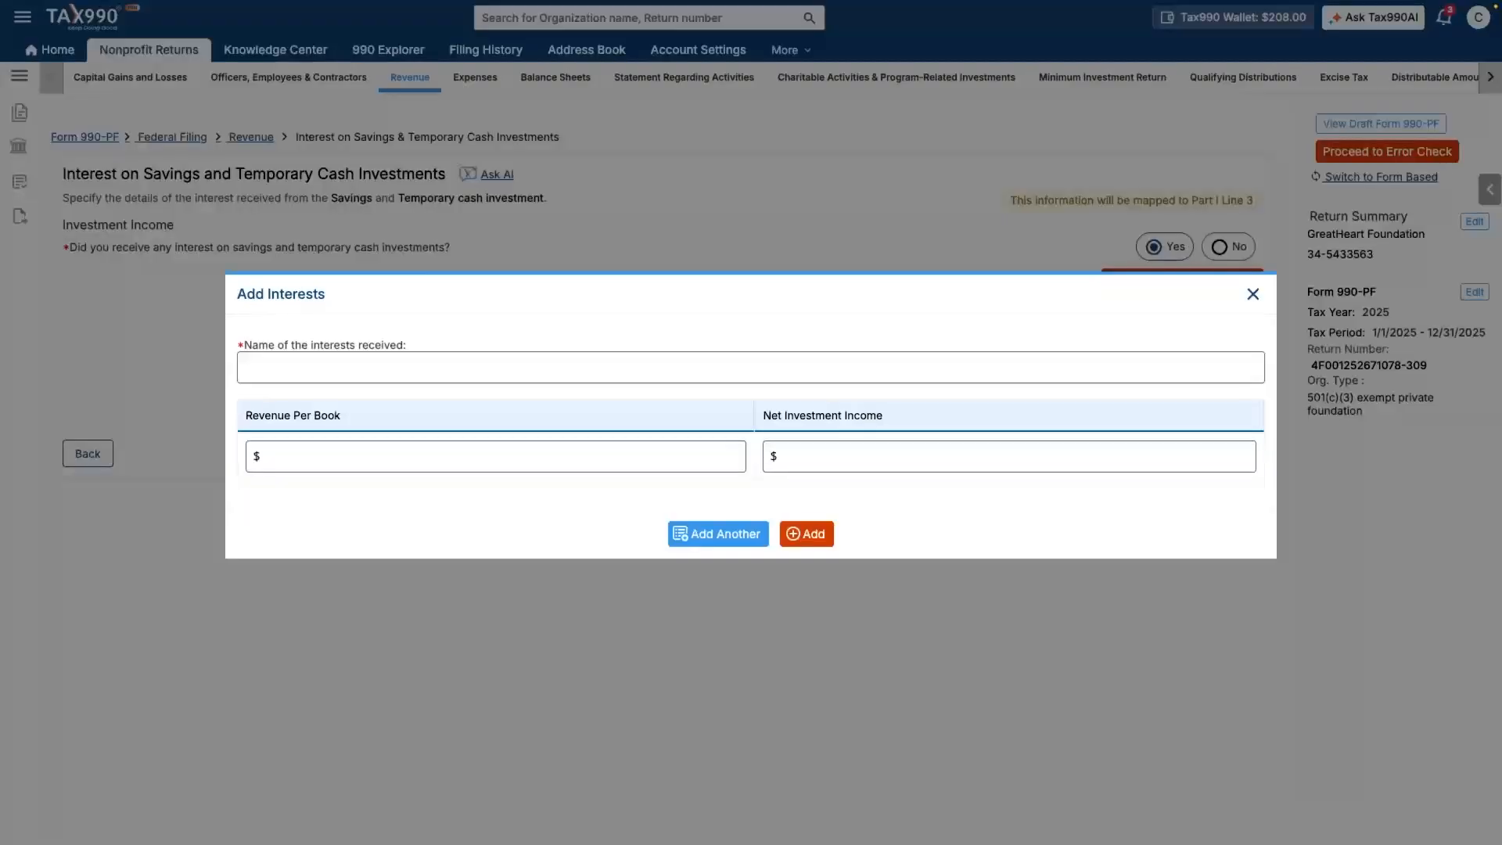
pyautogui.click(249, 368)
pyautogui.write('Interest')
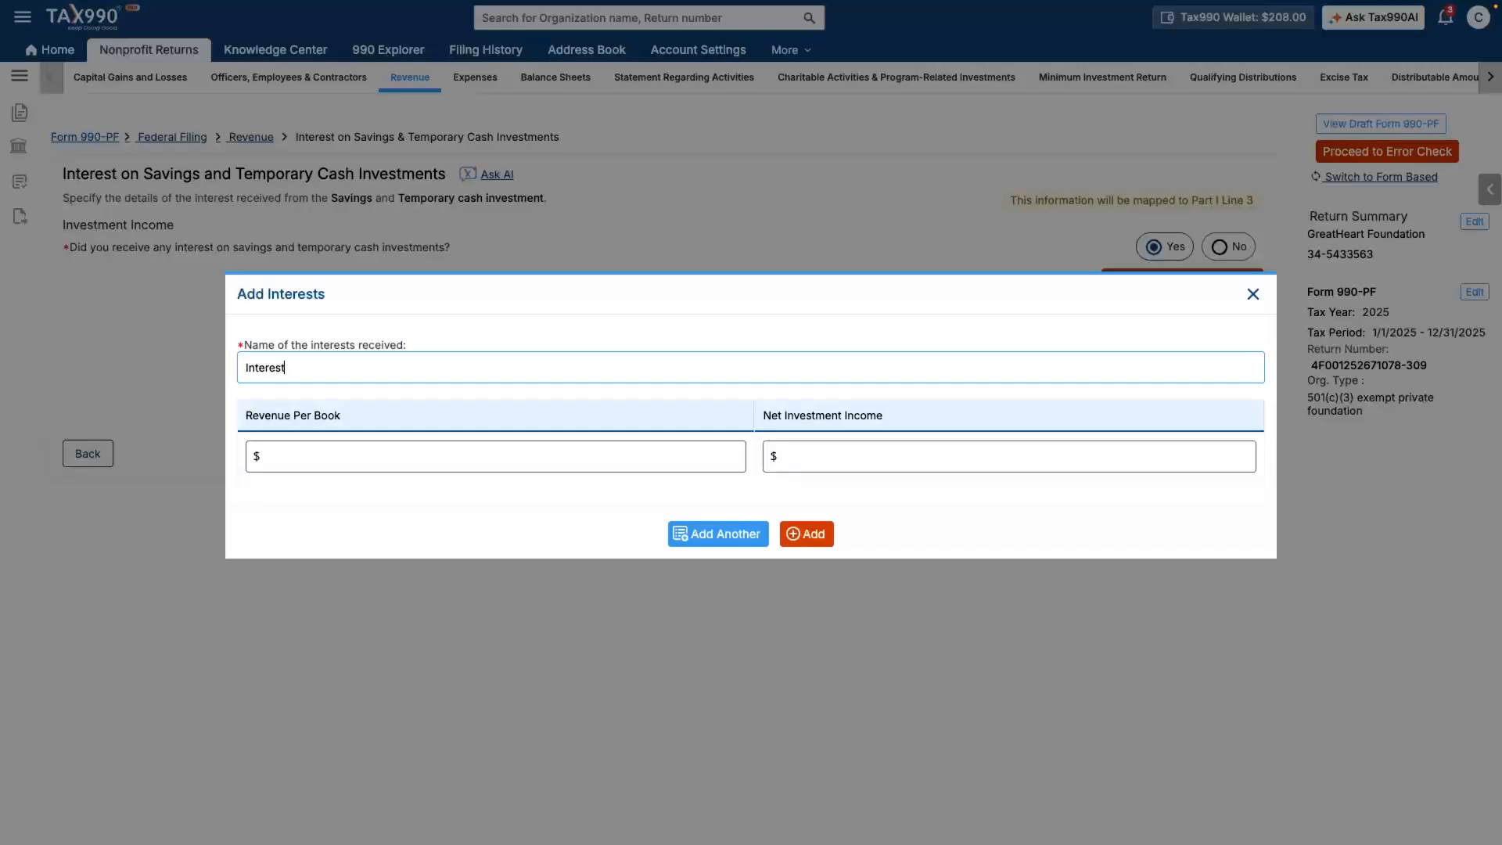
pyautogui.click(496, 456)
pyautogui.write('5000')
pyautogui.click(1009, 456)
pyautogui.write('500')
pyautogui.press('Tab')
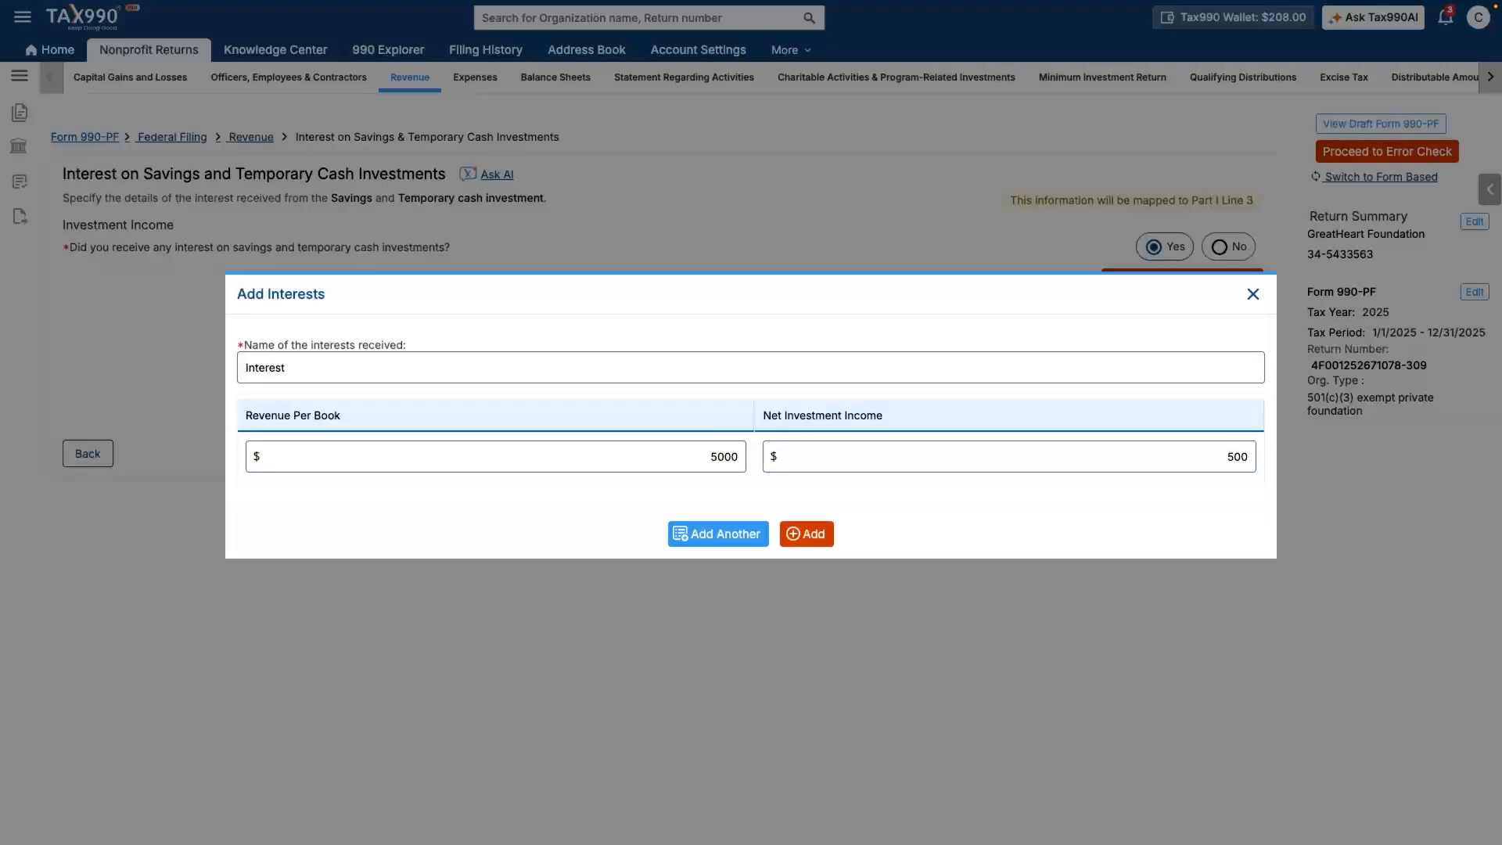
pyautogui.click(806, 534)
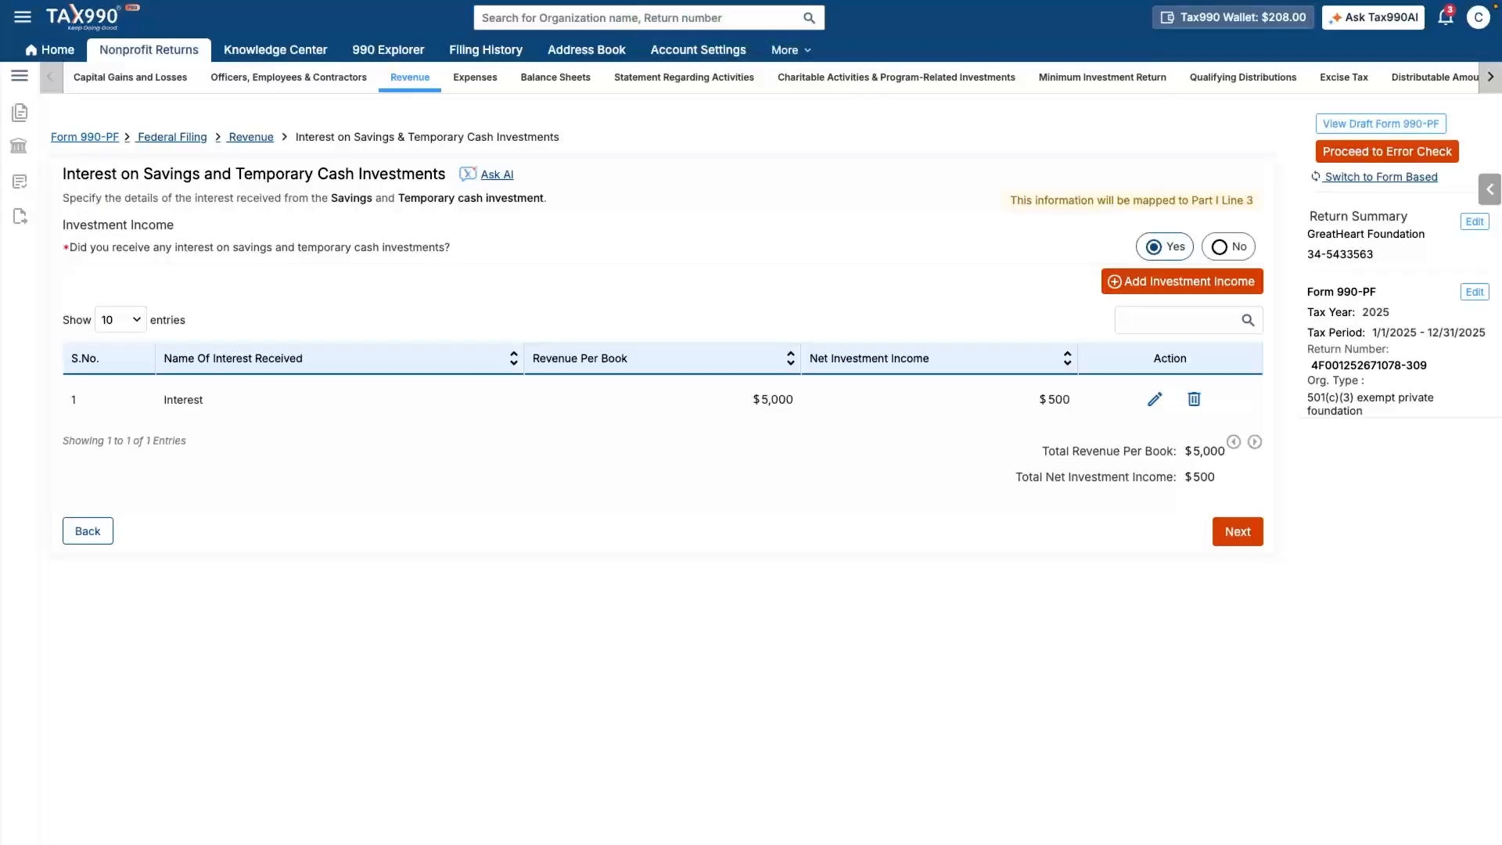
pyautogui.click(1237, 531)
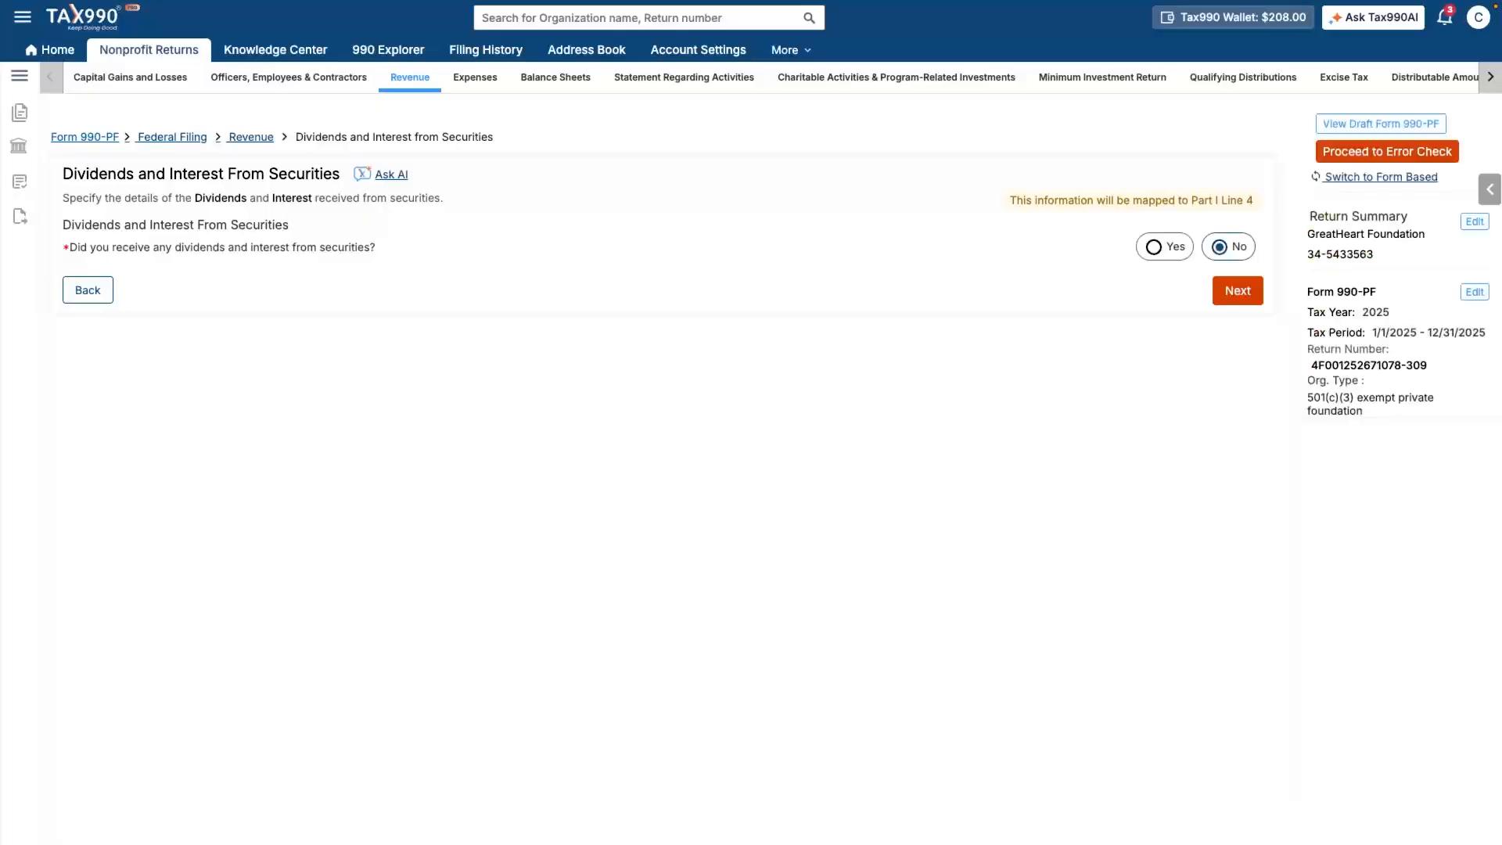
# - Add a Real Estate rent entry: $20,000 gross rent, $15,000 net investment income, $500 expenses
pyautogui.click(1237, 290)
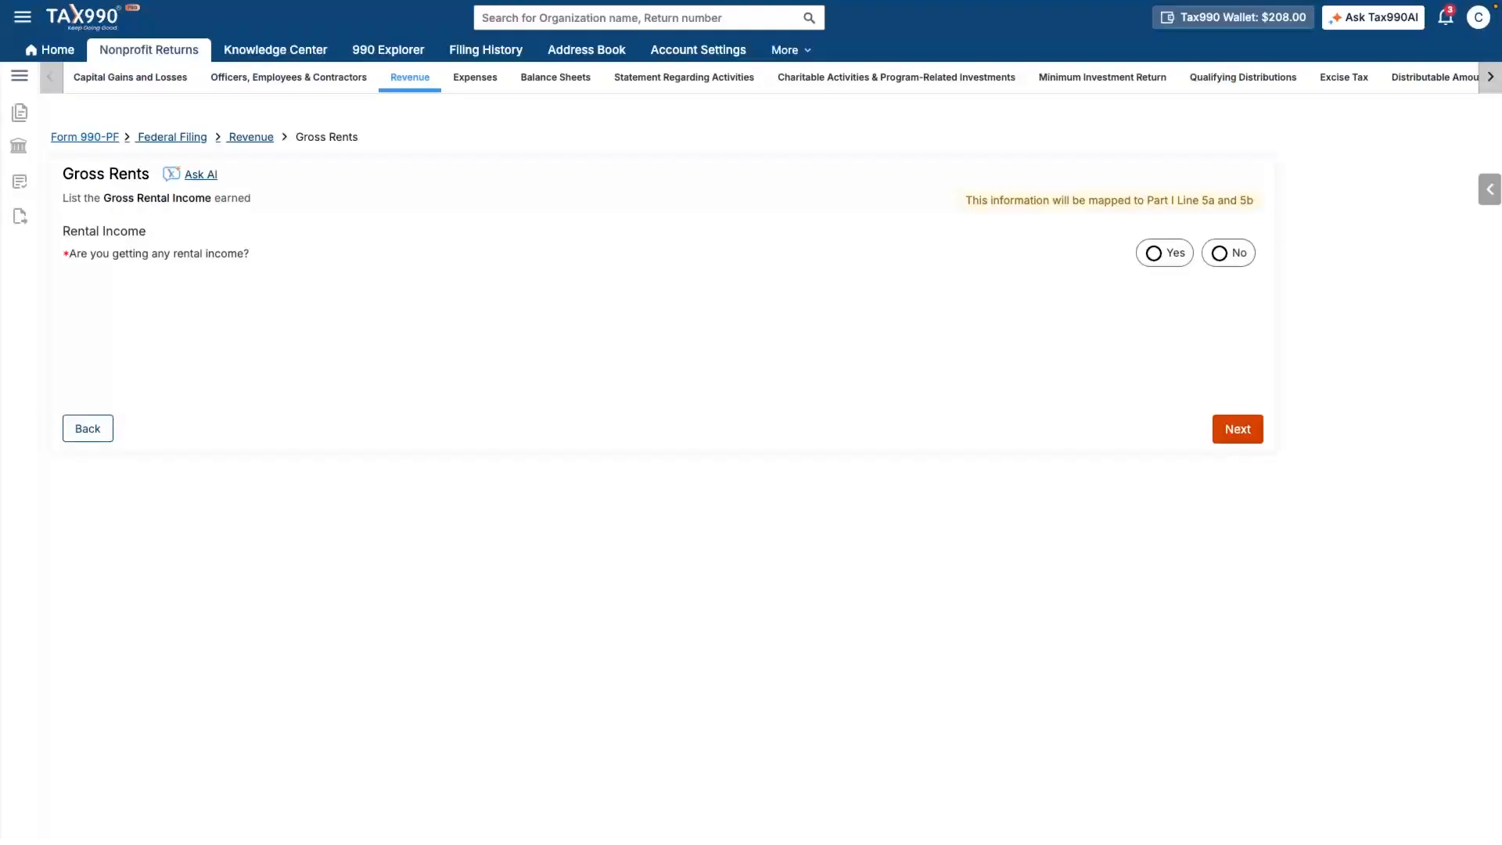
pyautogui.click(1164, 252)
pyautogui.click(799, 326)
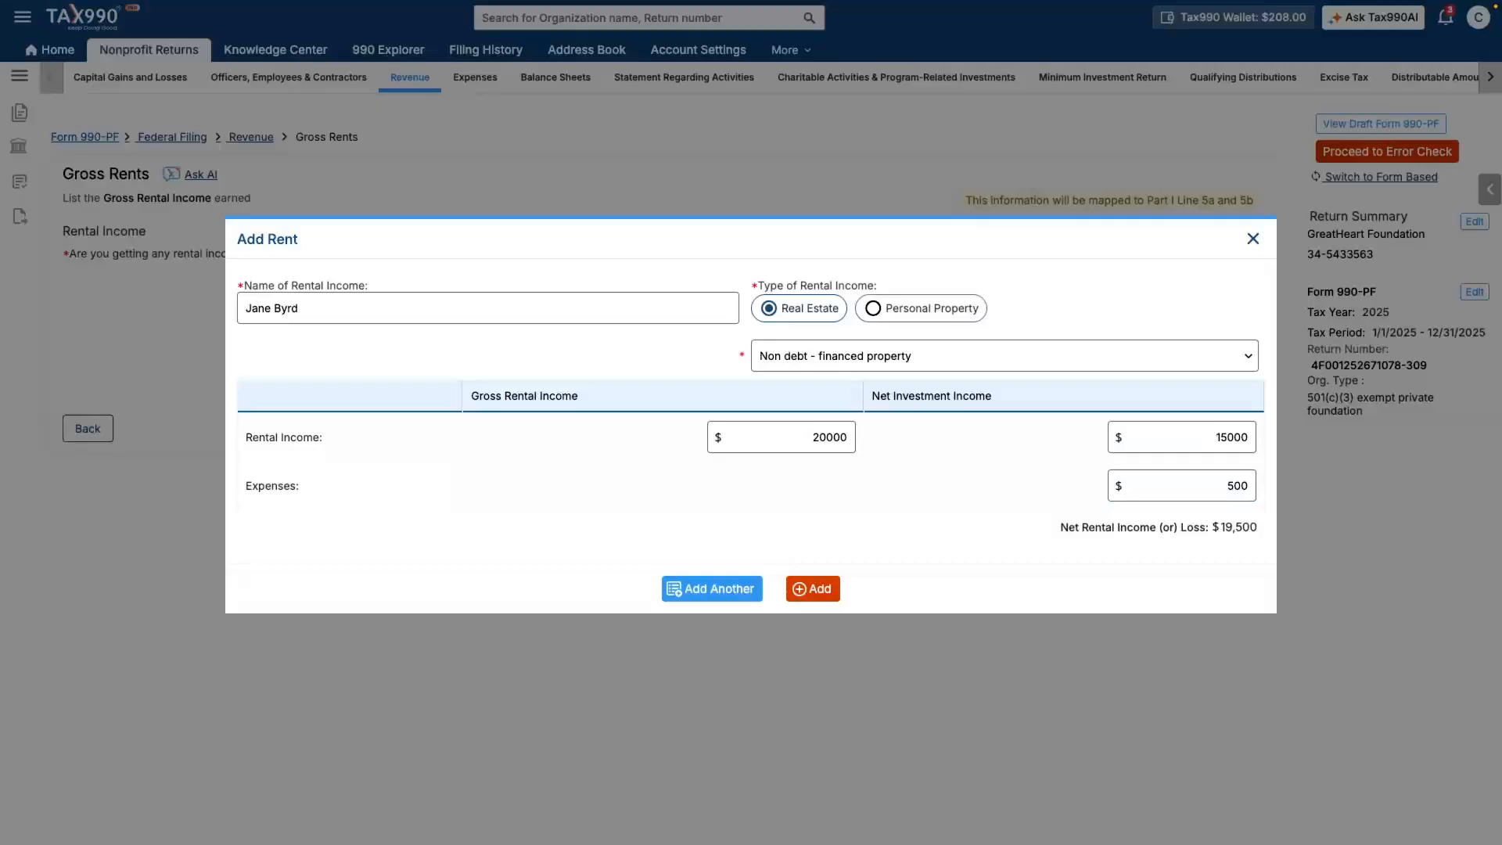
pyautogui.click(812, 589)
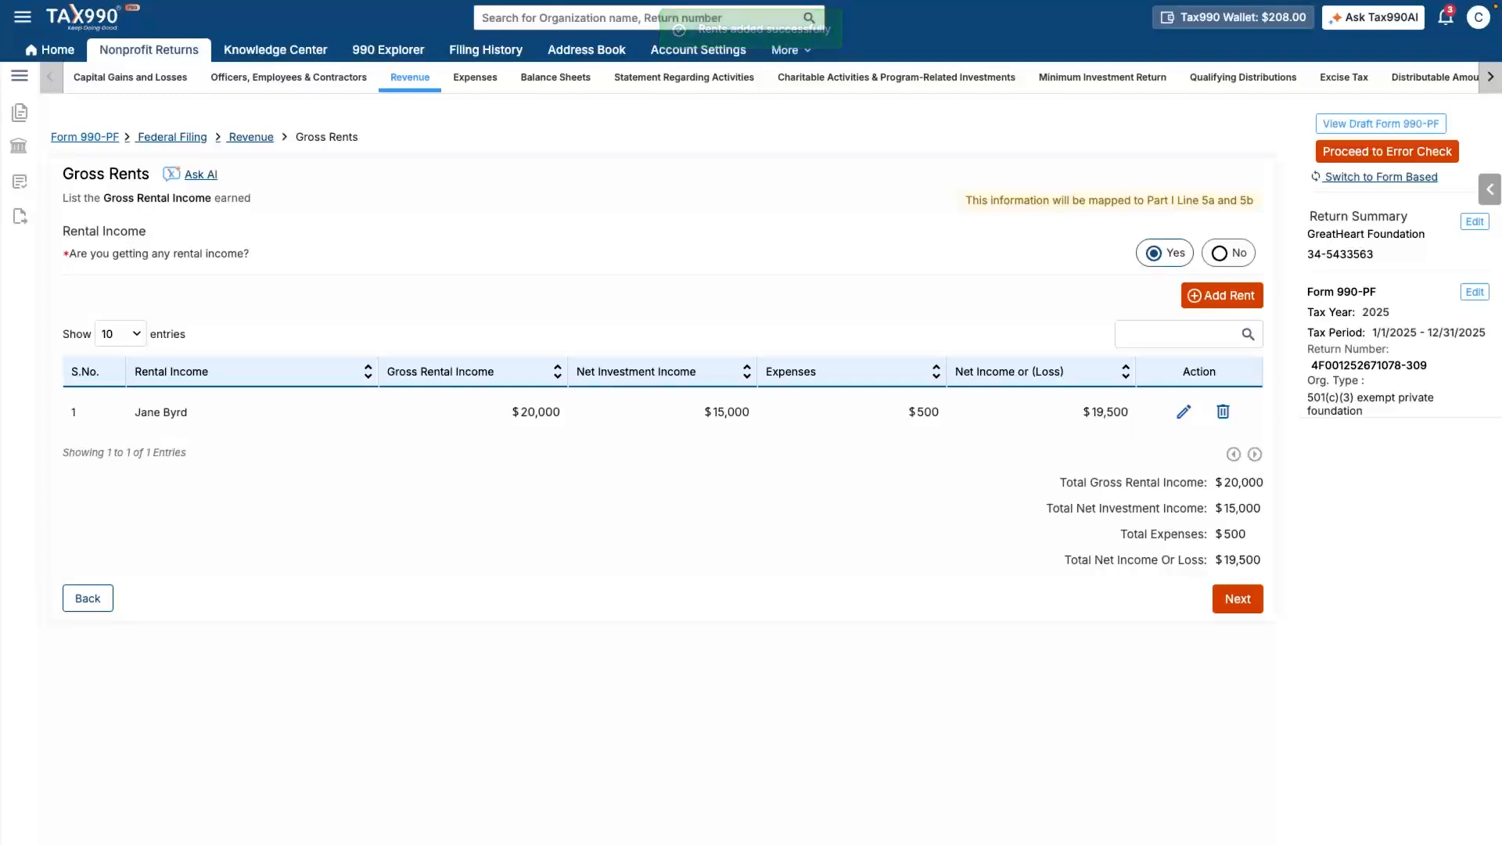
pyautogui.click(1238, 598)
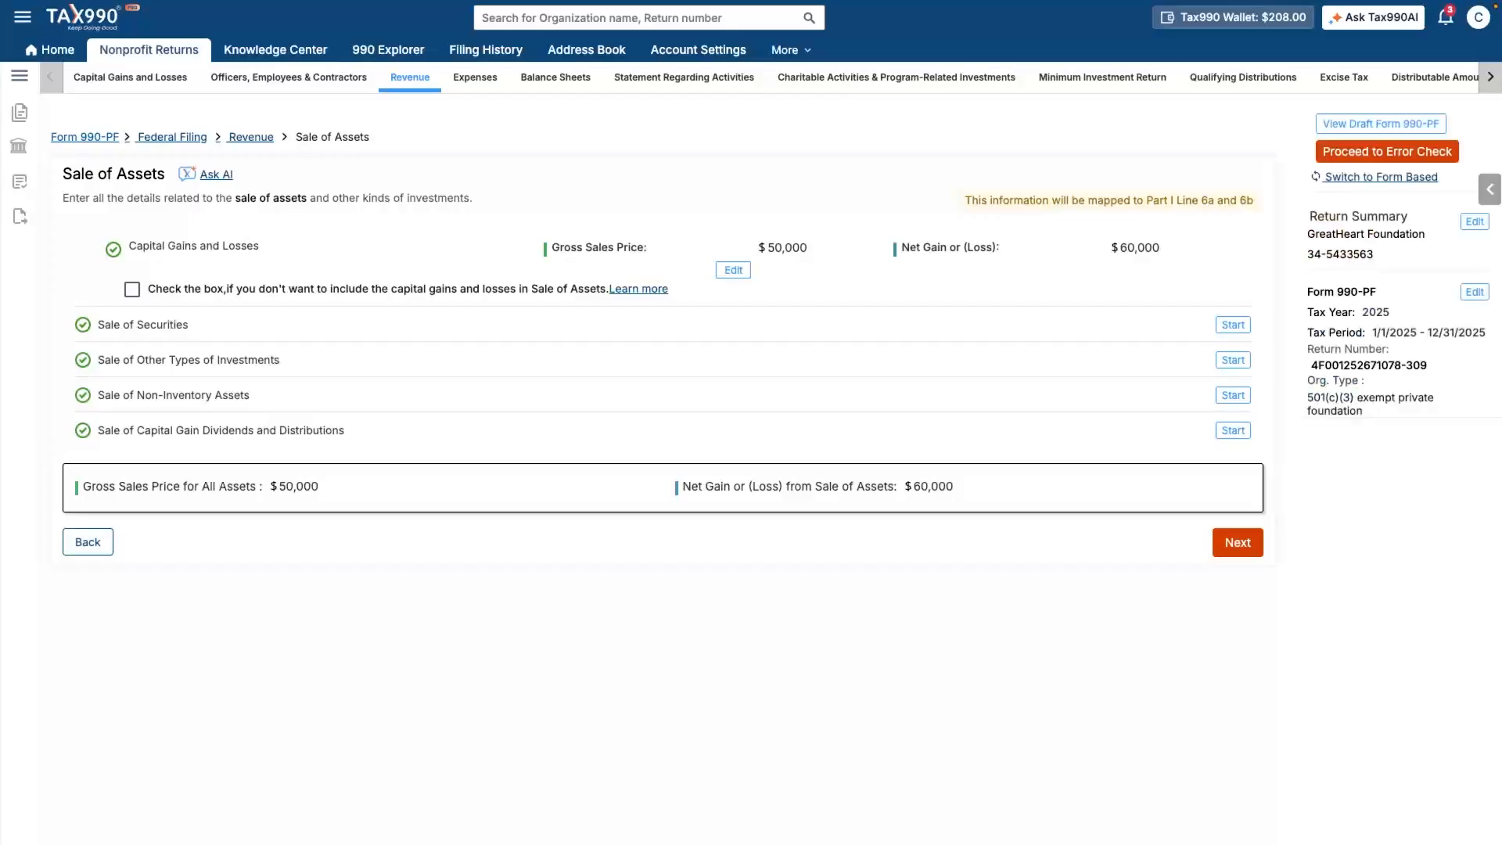
# - Add inventory sale 'A List' with $1,700 gross sales and $500 cost of goods sold
pyautogui.click(1237, 542)
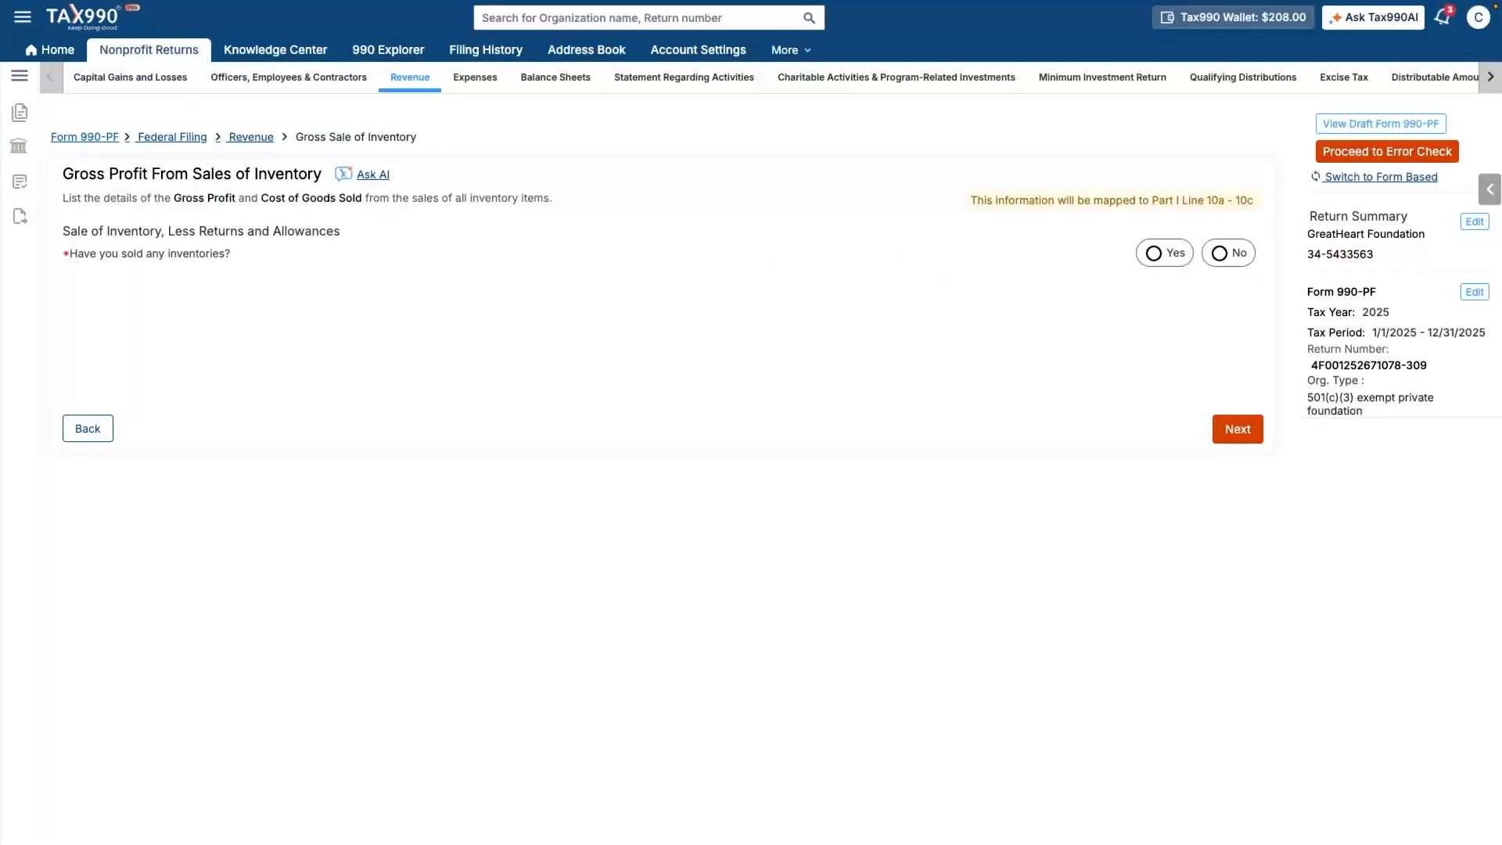
pyautogui.click(1154, 253)
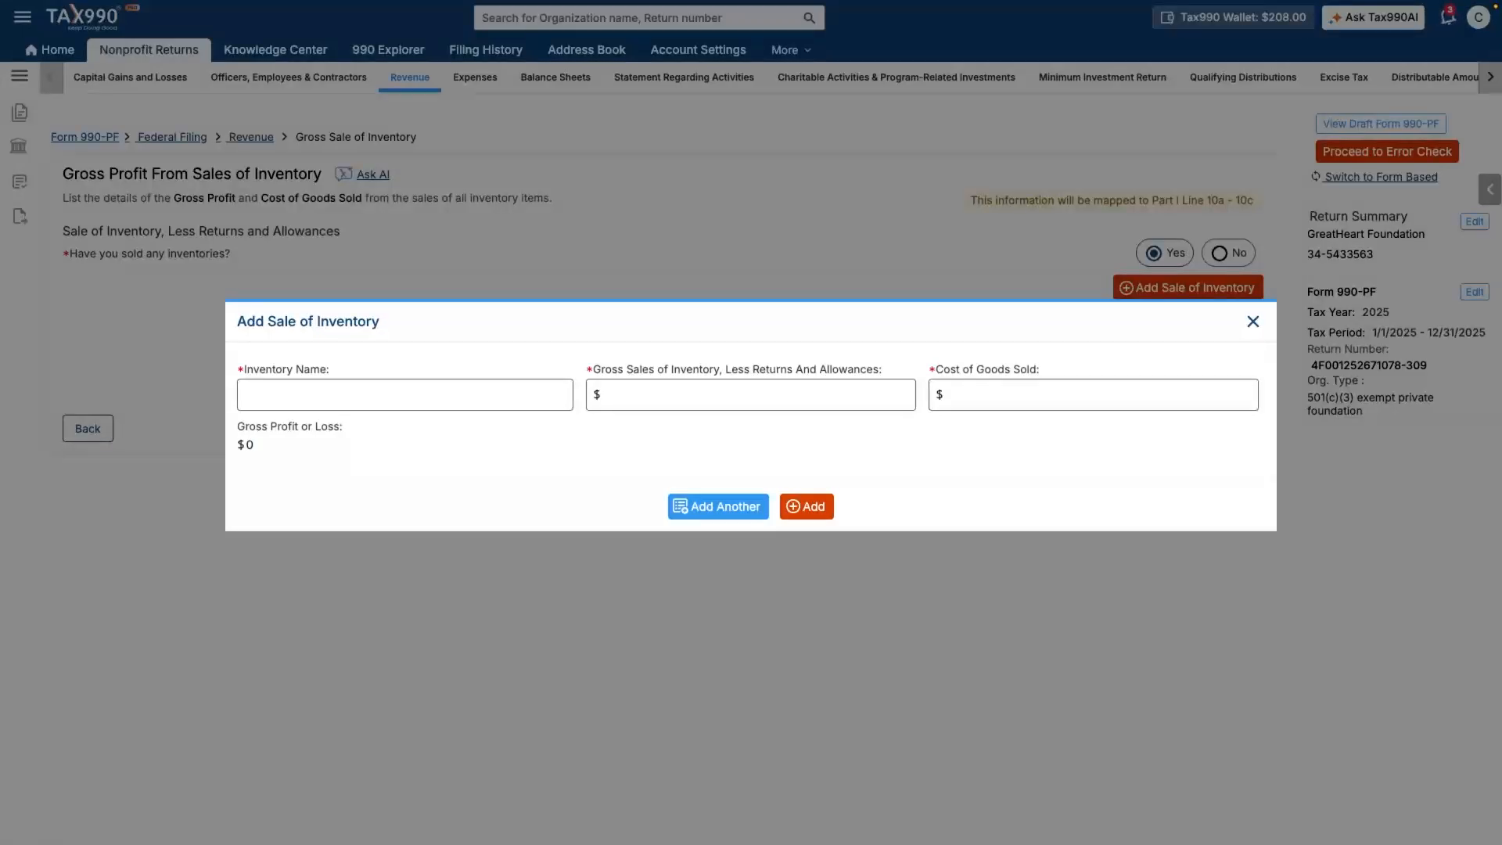
pyautogui.click(404, 395)
pyautogui.write('A List')
pyautogui.press('Tab')
pyautogui.write('1700')
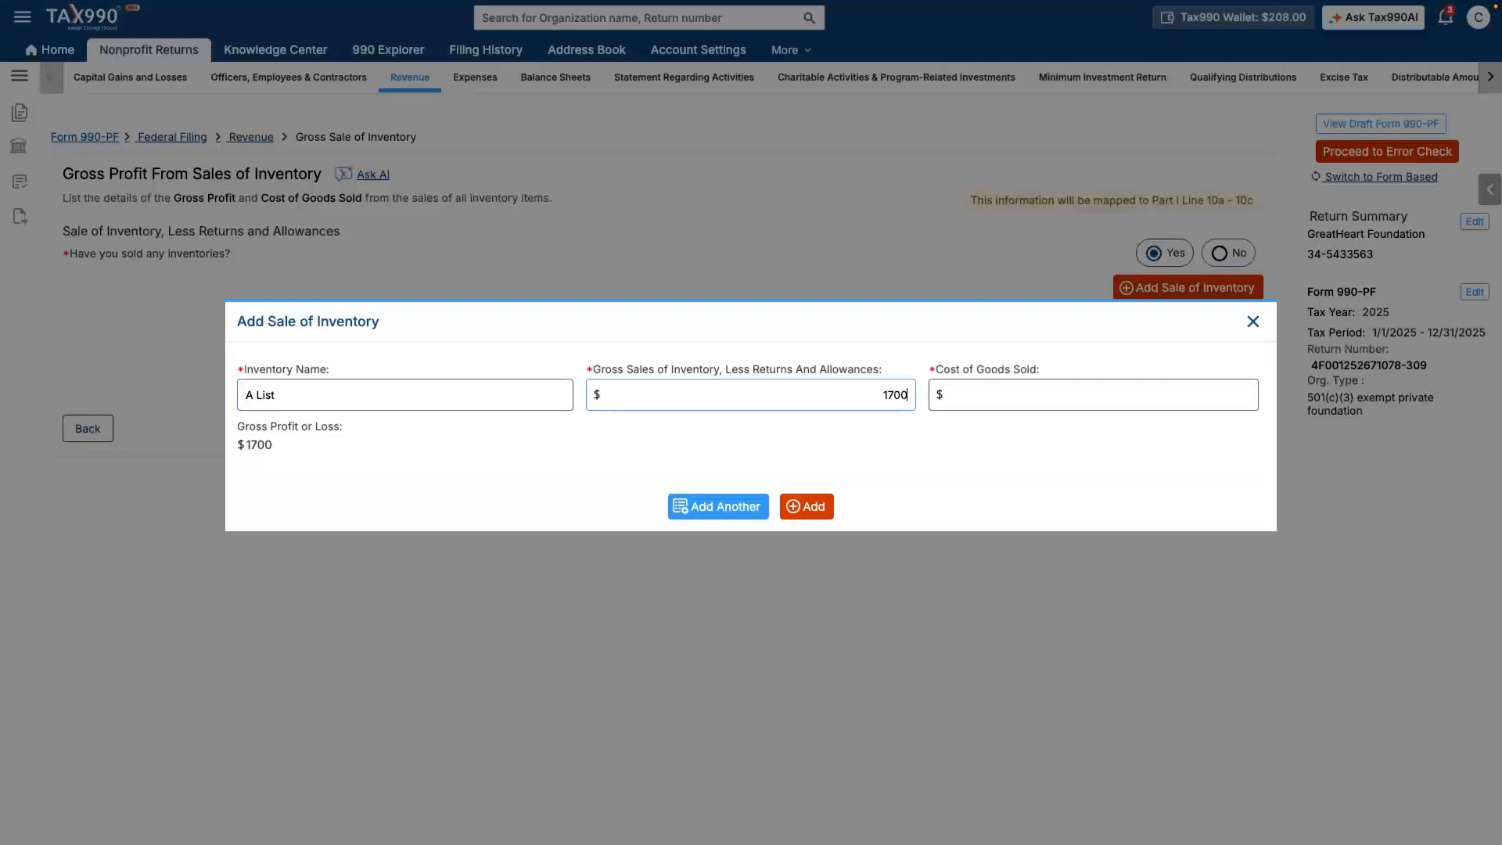
pyautogui.press('Tab')
pyautogui.write('500')
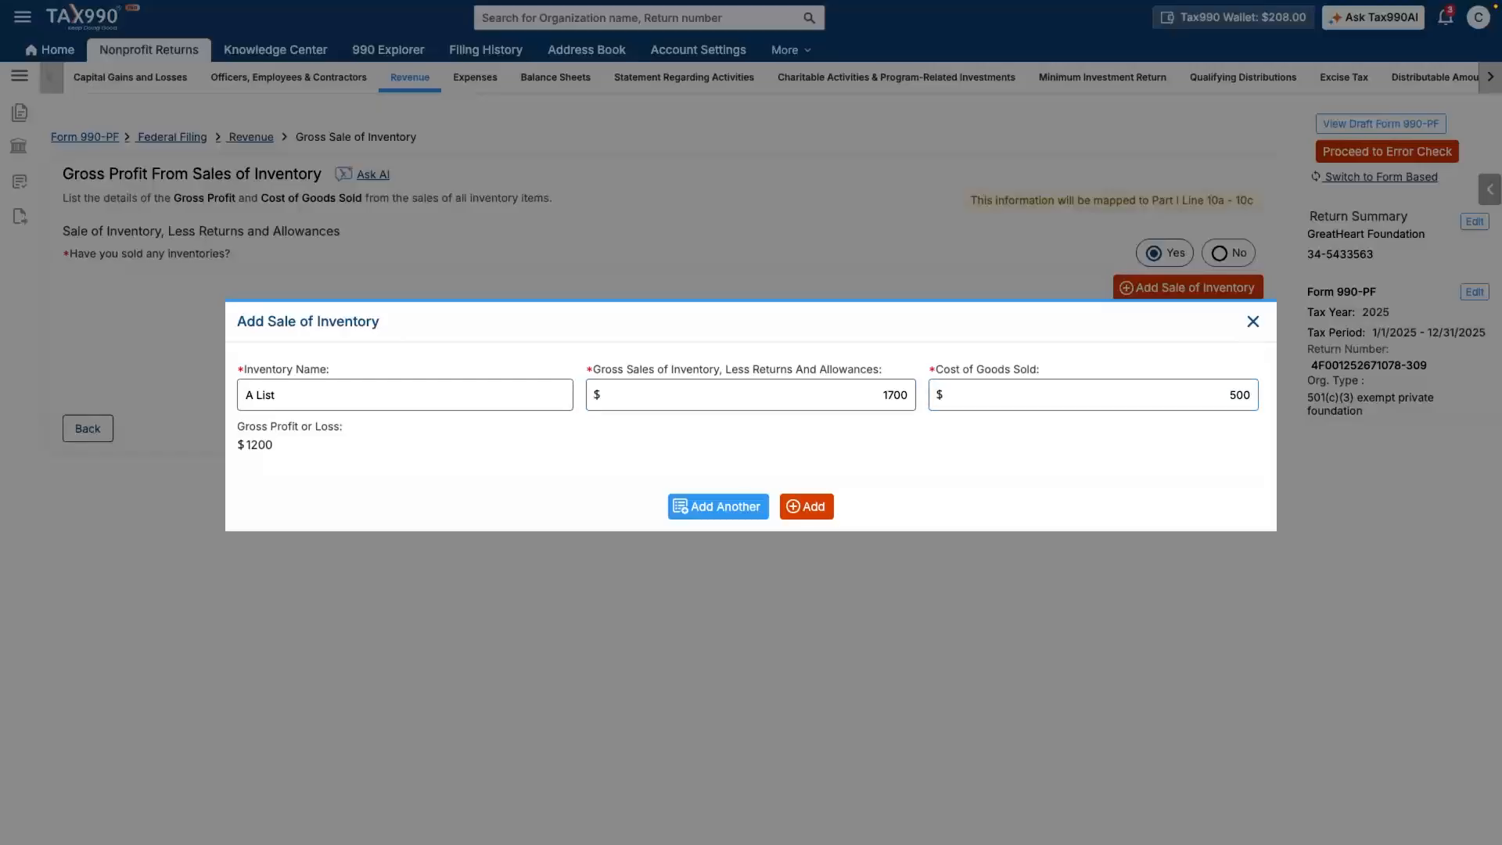
pyautogui.press('Return')
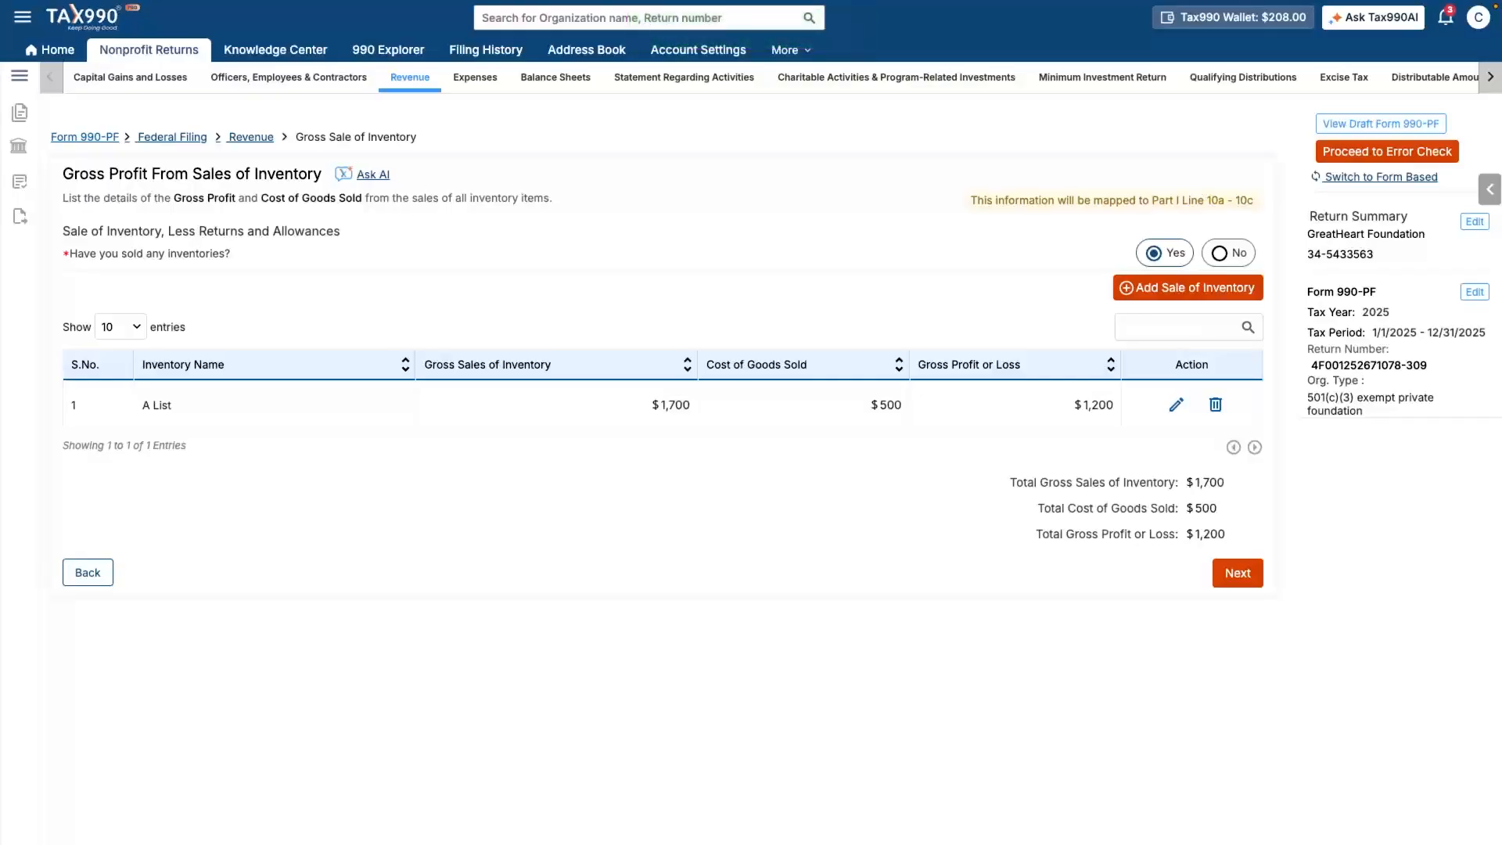
pyautogui.click(1238, 573)
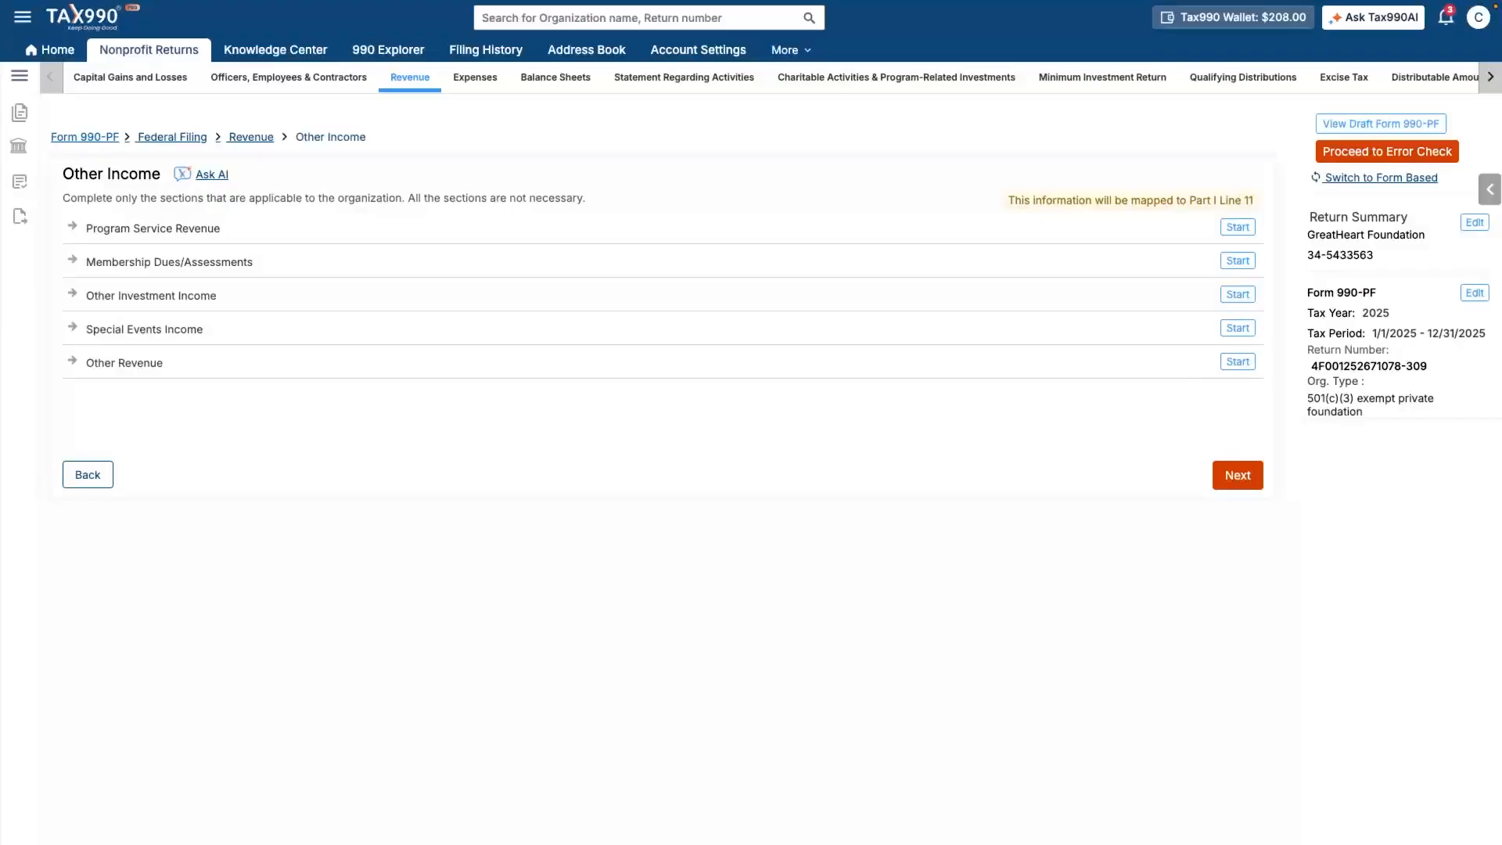
# - Start a program service revenue entry described as office supplies retailers, business code 453210
pyautogui.click(1237, 227)
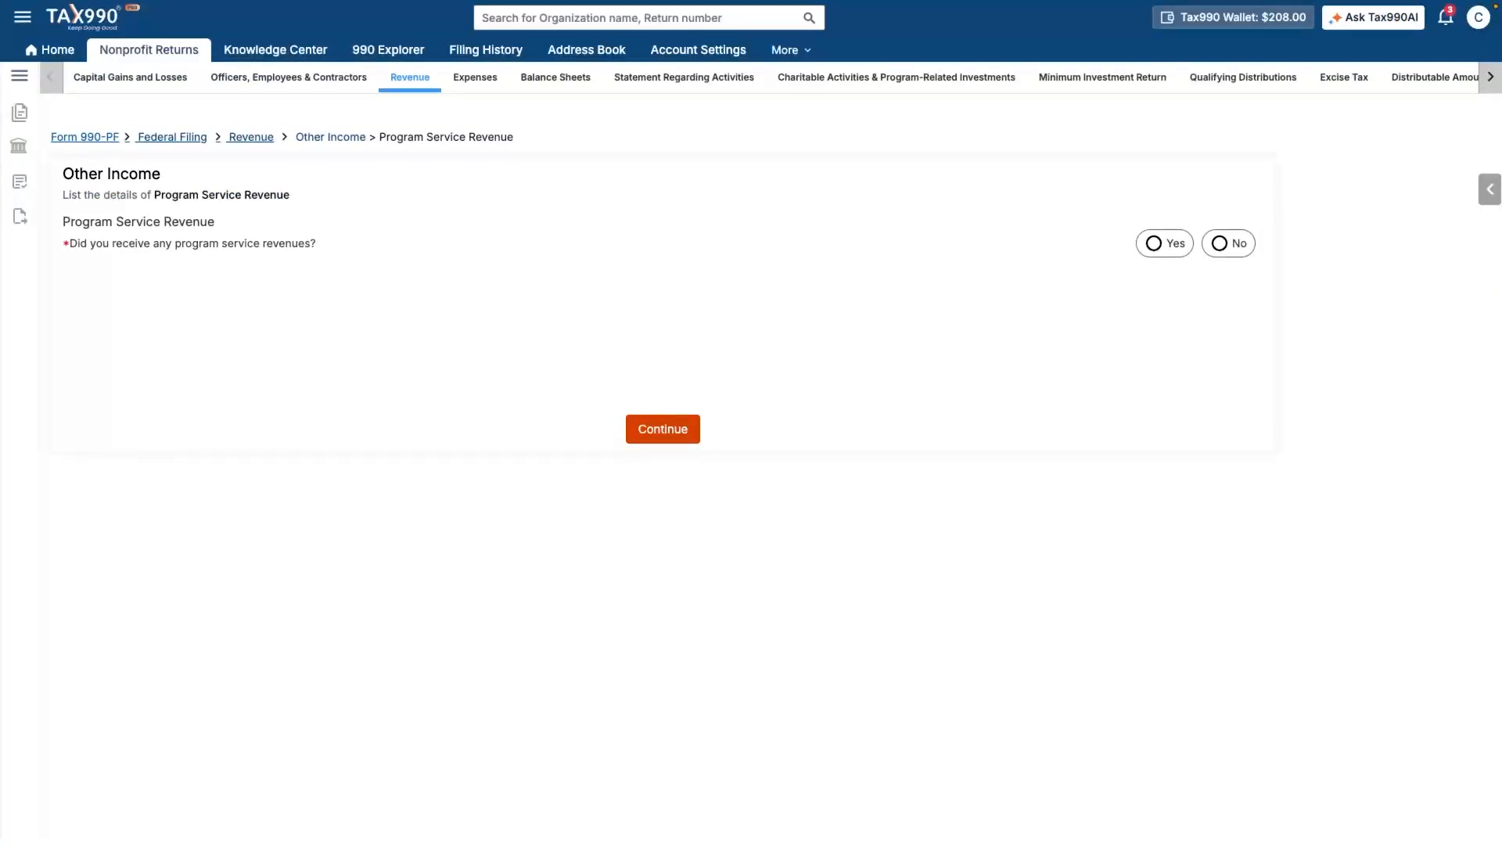
pyautogui.click(1155, 243)
pyautogui.click(1190, 279)
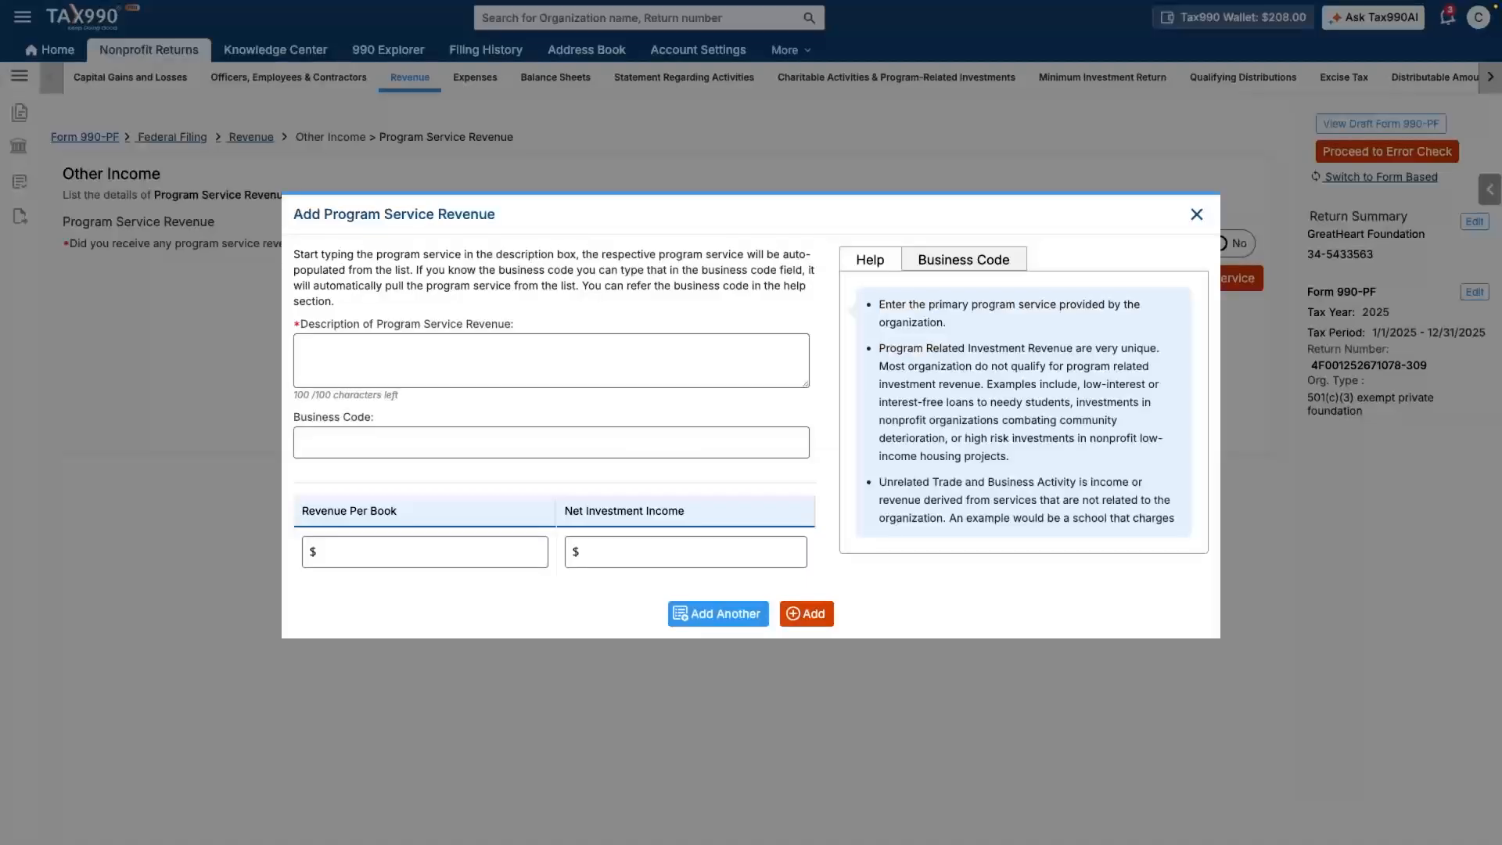
pyautogui.click(550, 361)
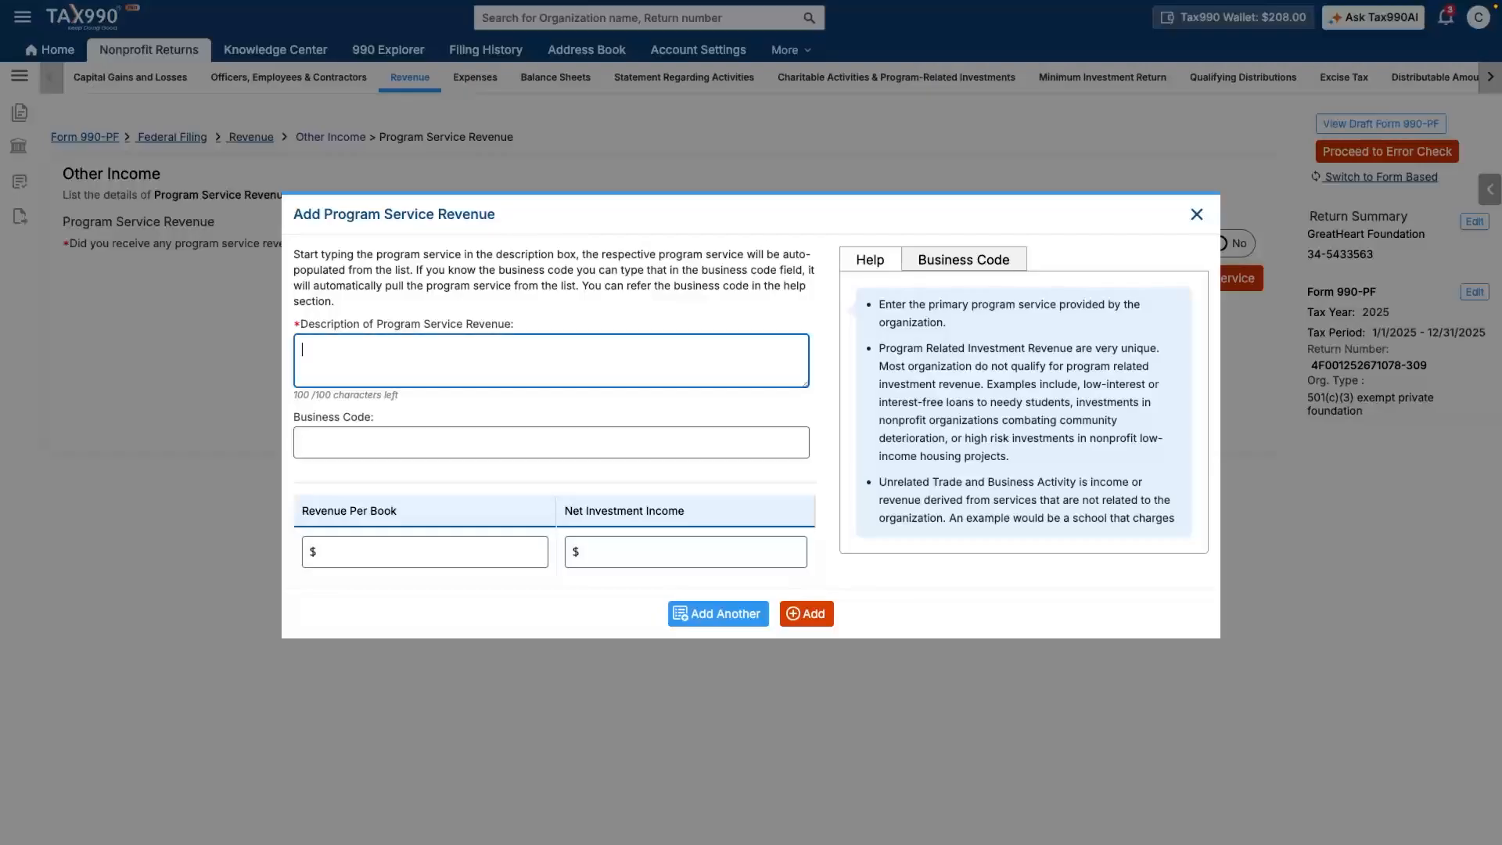
pyautogui.write('Office supplies and stationery retailers')
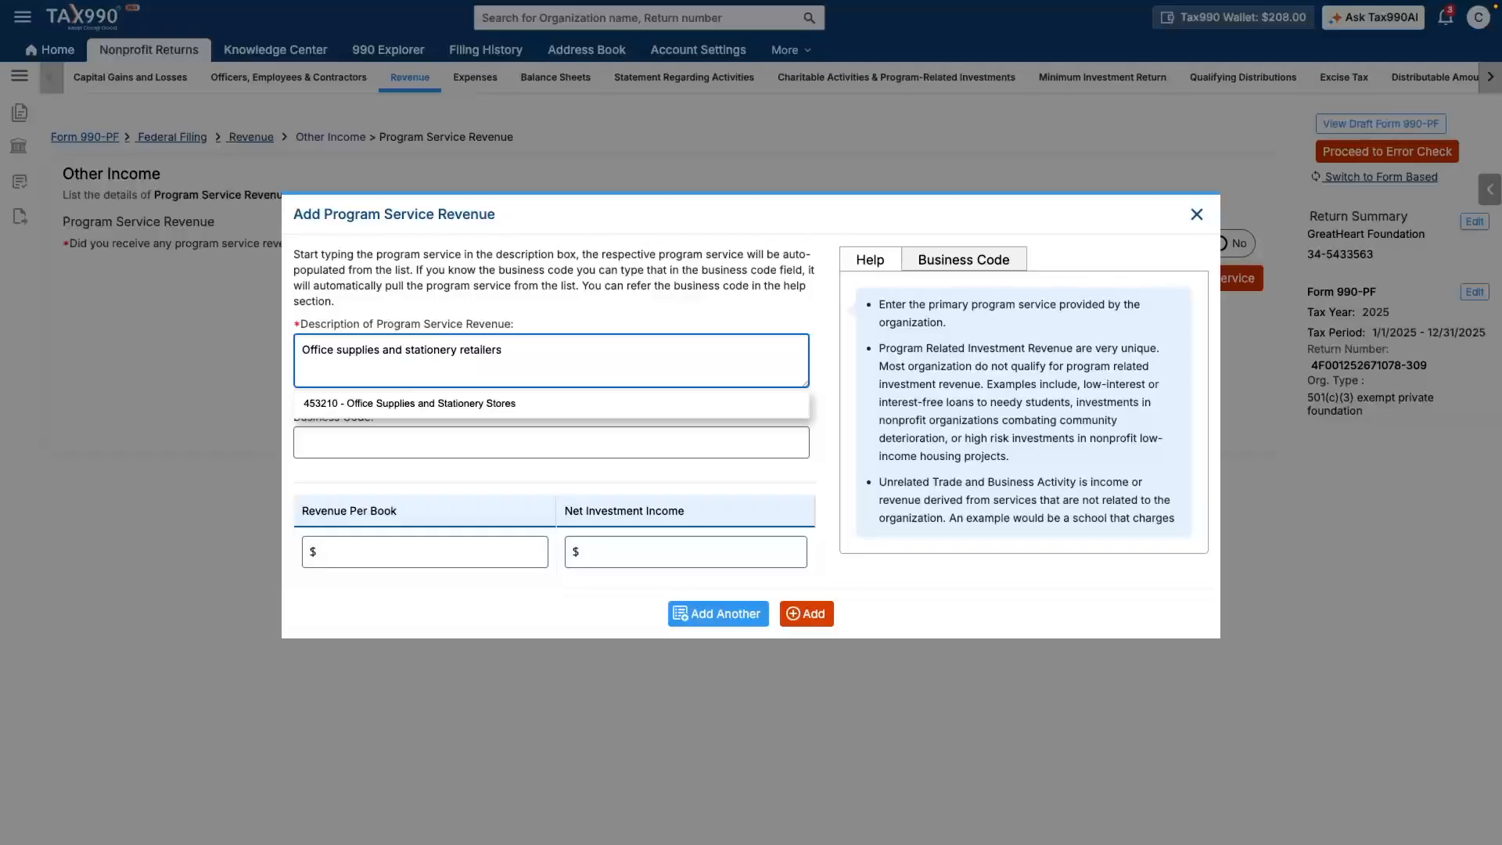
pyautogui.press('Down')
pyautogui.press('Return')
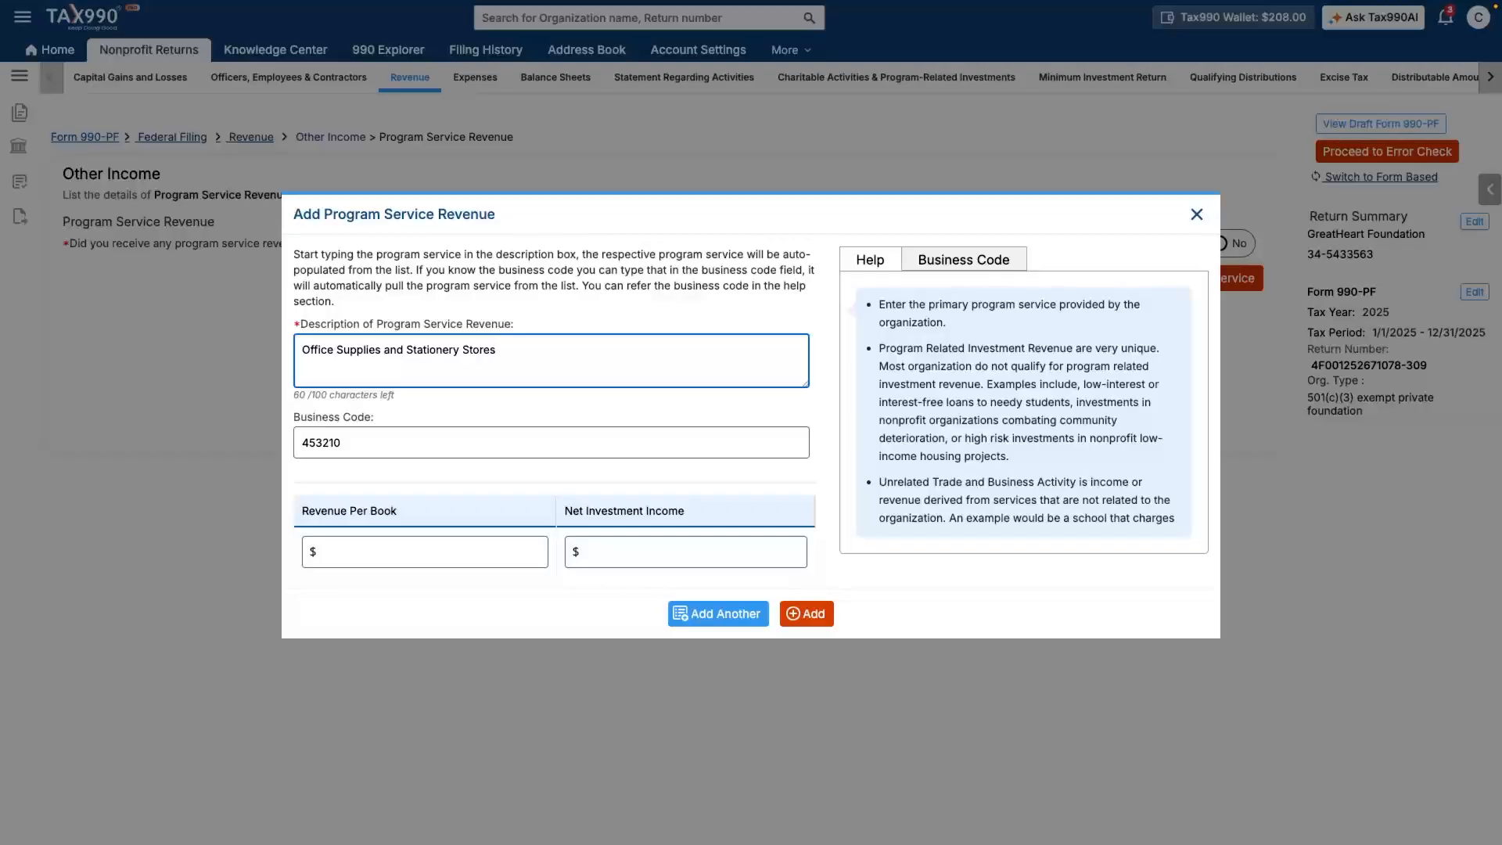
# - Enter $7,000 revenue per book and $4,000 net investment income, and add the entry
pyautogui.click(539, 552)
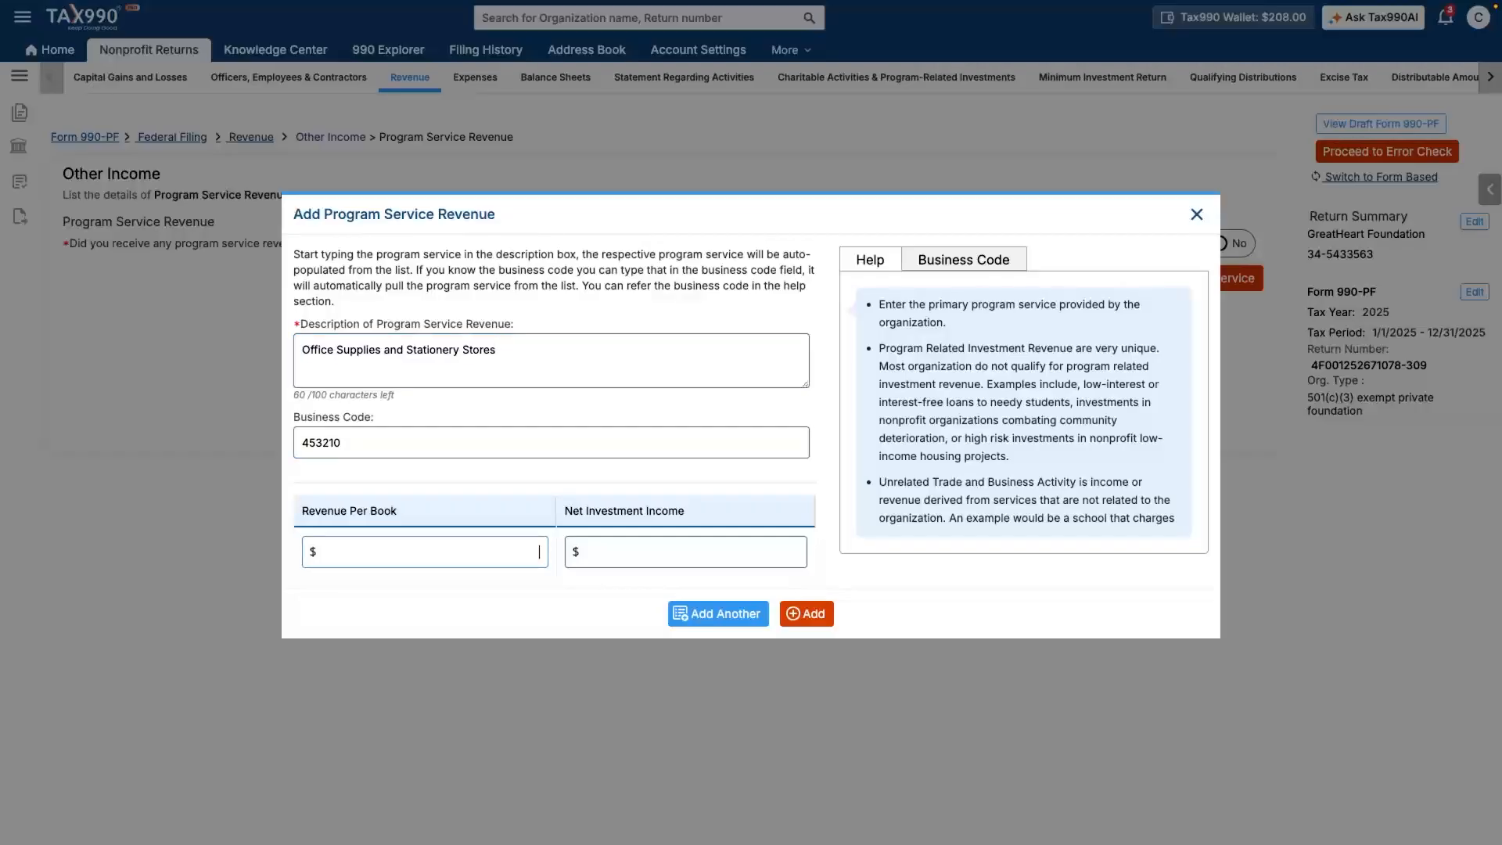
pyautogui.write('7000')
pyautogui.press('Tab')
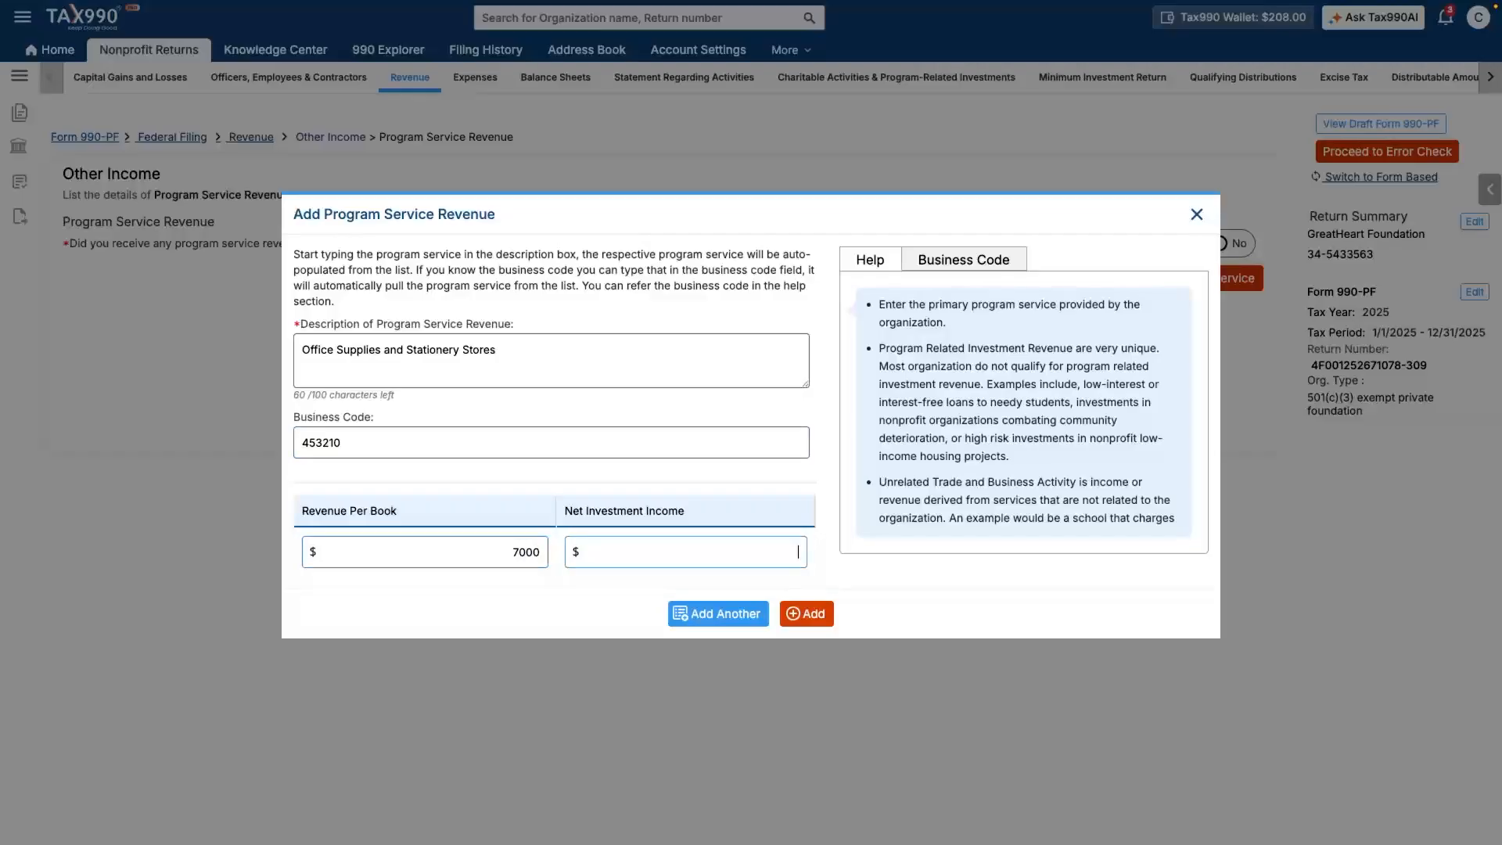
pyautogui.write('4000')
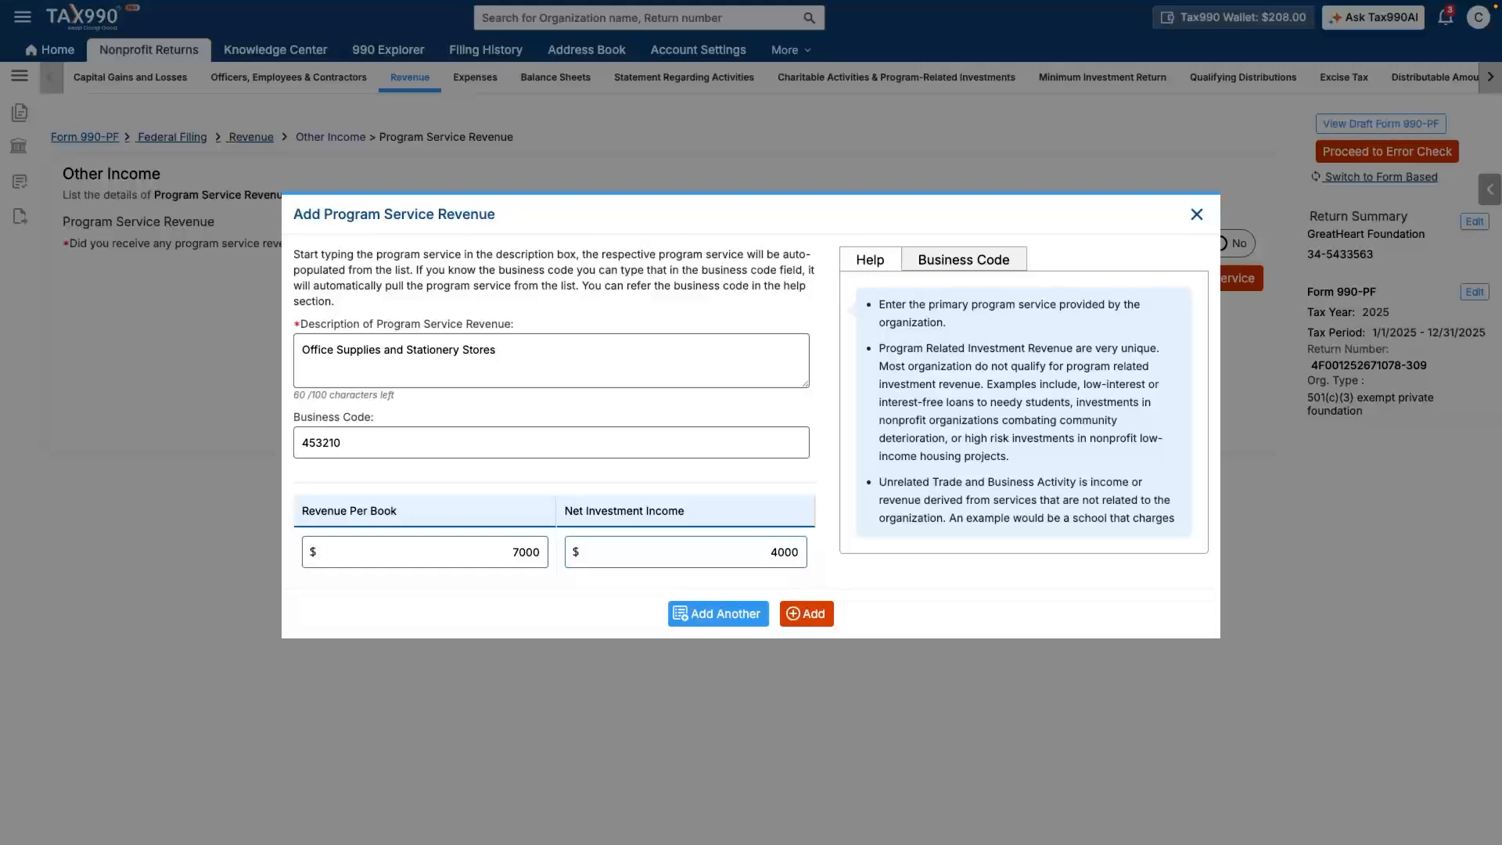
pyautogui.click(807, 614)
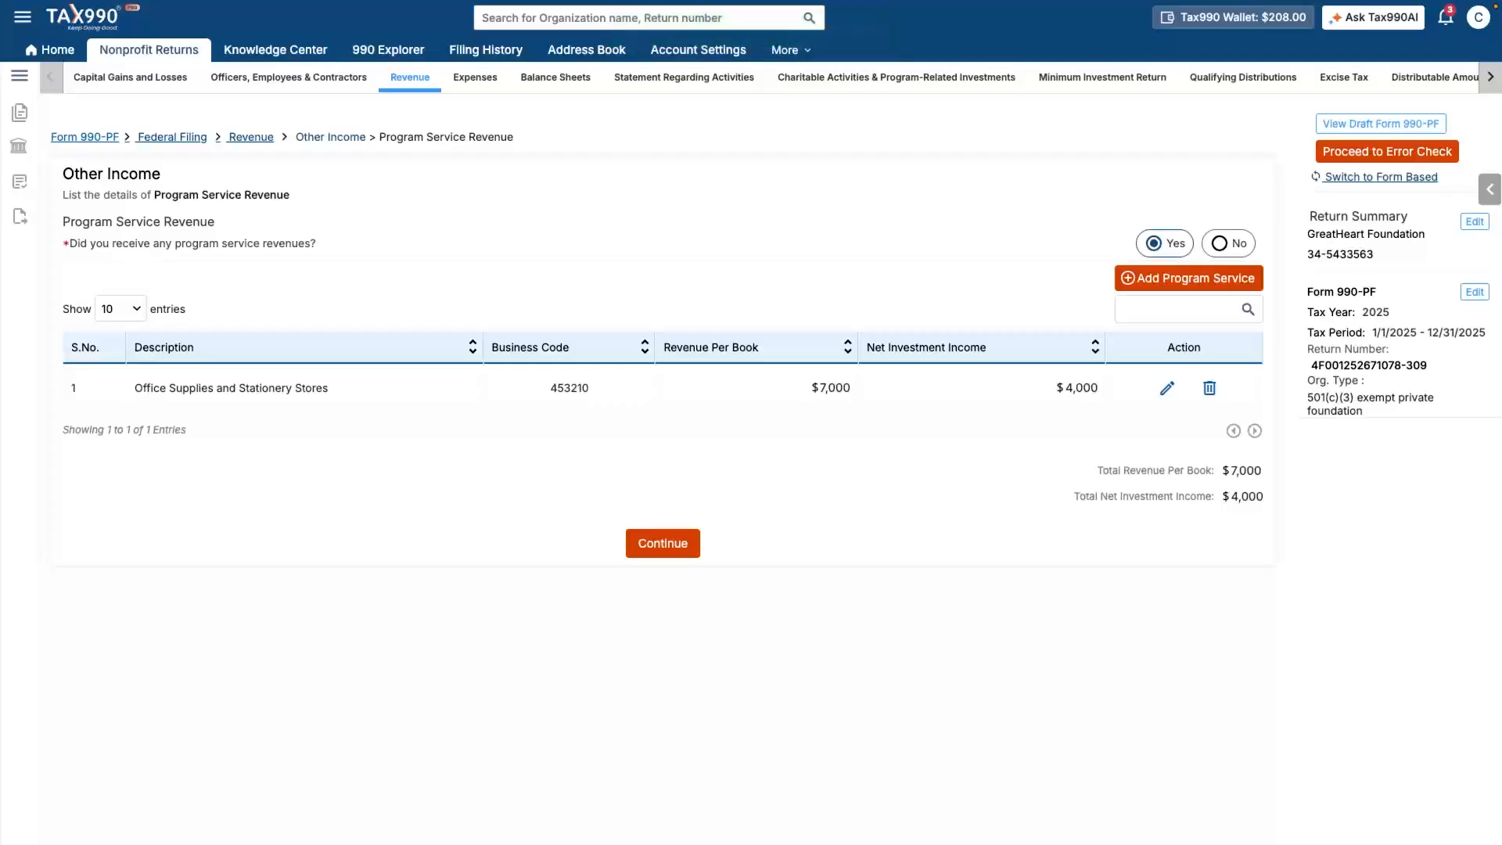
pyautogui.click(663, 543)
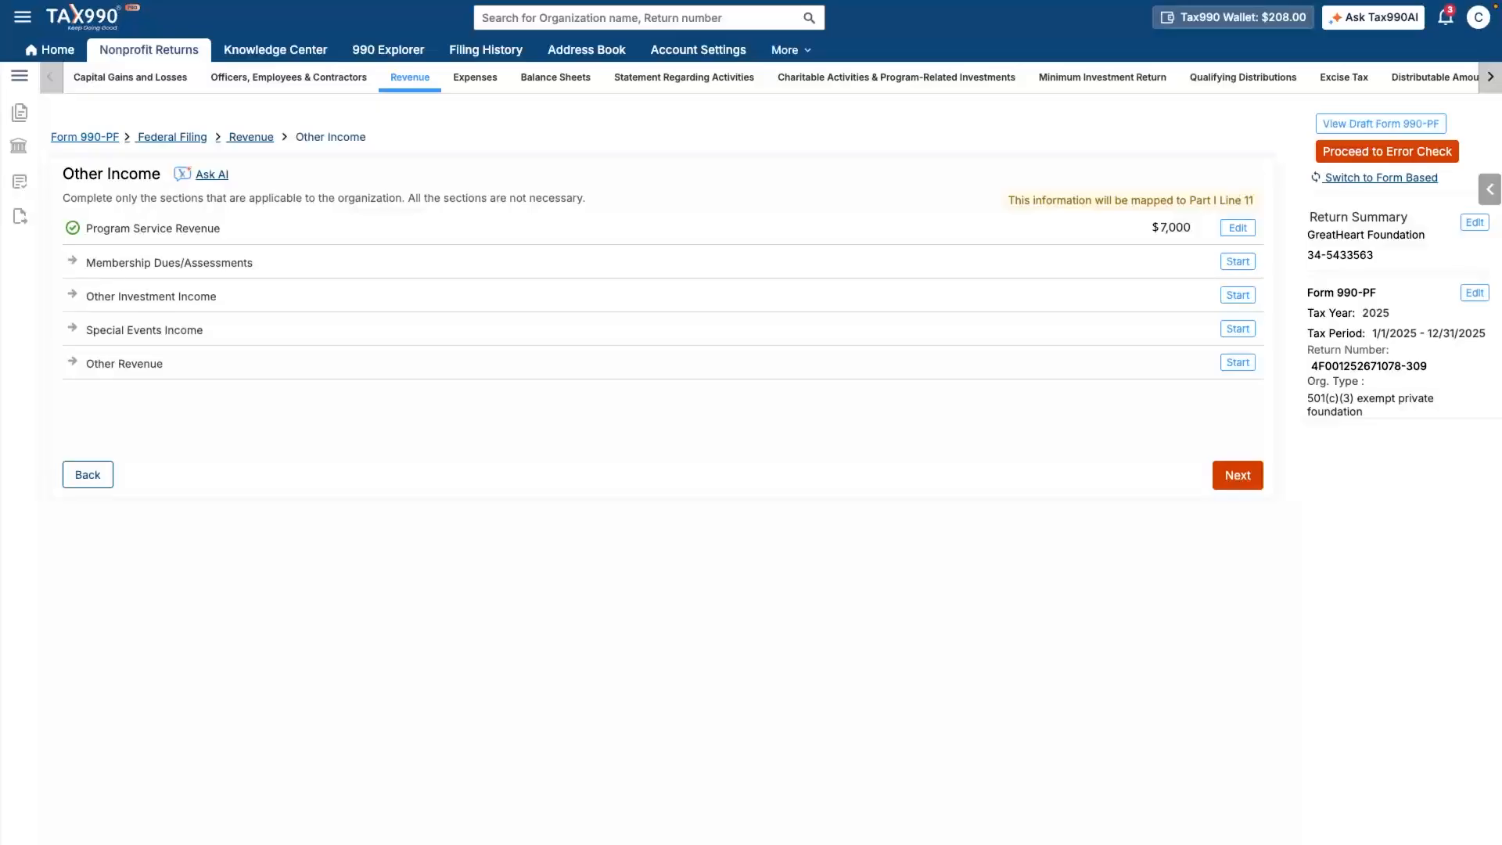
# - Advance past Other Income into expenses and start the Travel, Conferences, and Meetings section
pyautogui.click(1236, 475)
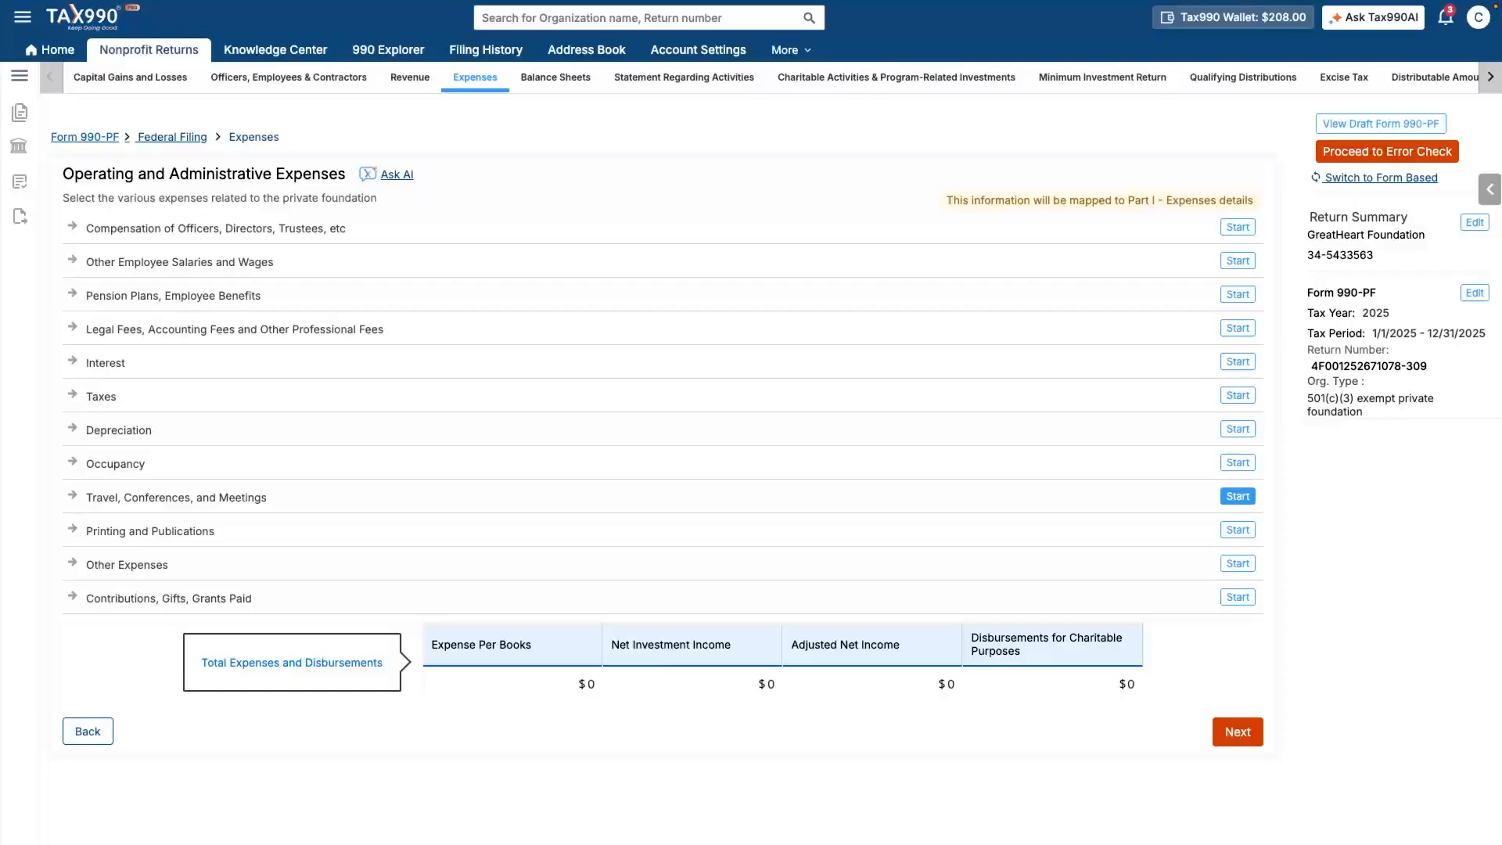
pyautogui.click(1237, 496)
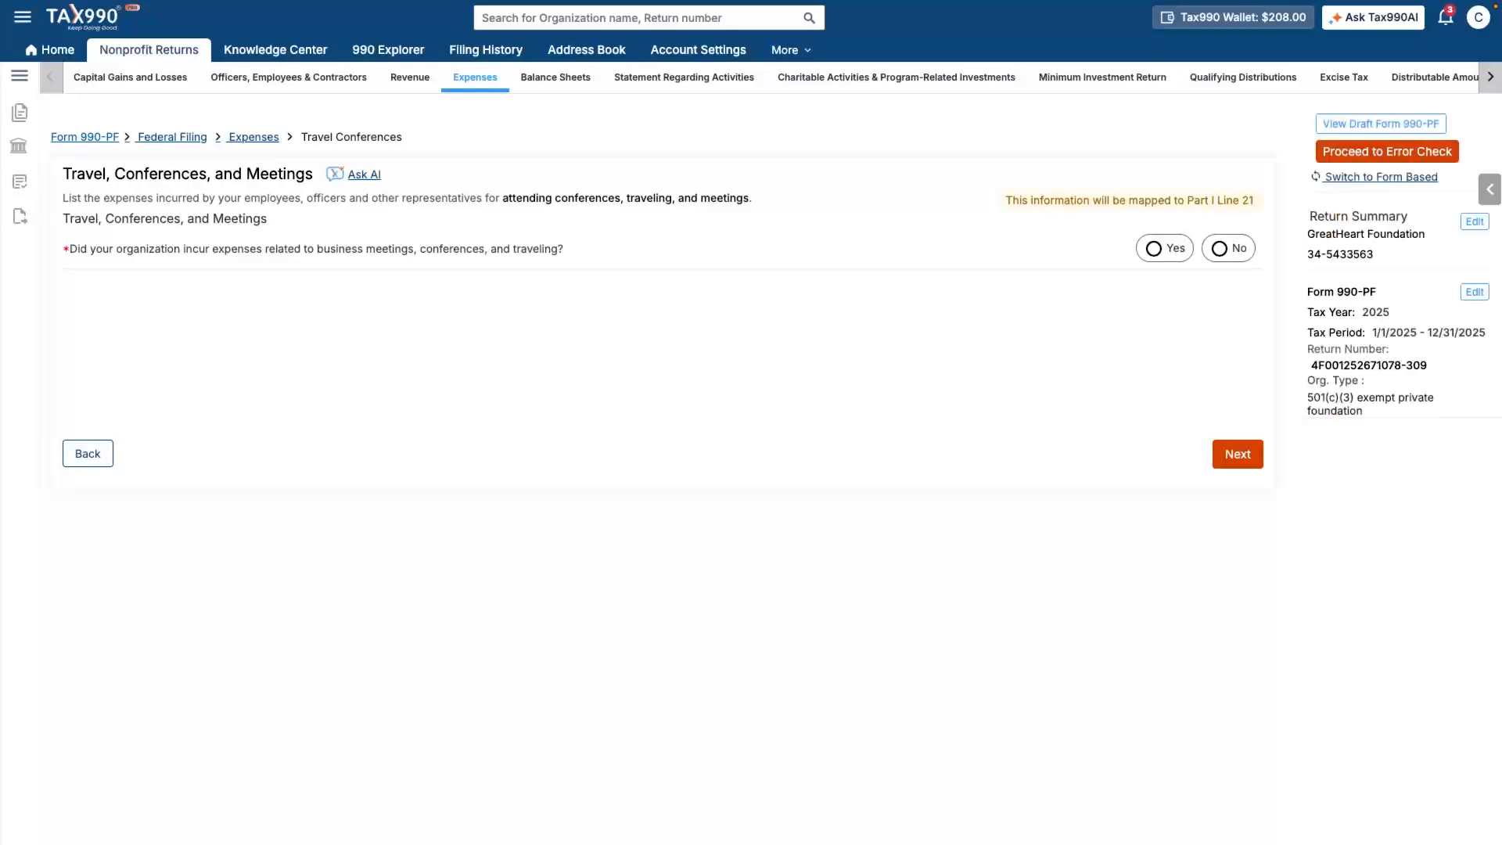
# - Add a Conference travel expense of $5,000 per book, $2,000 net investment income and $0 disbursements
pyautogui.click(1154, 249)
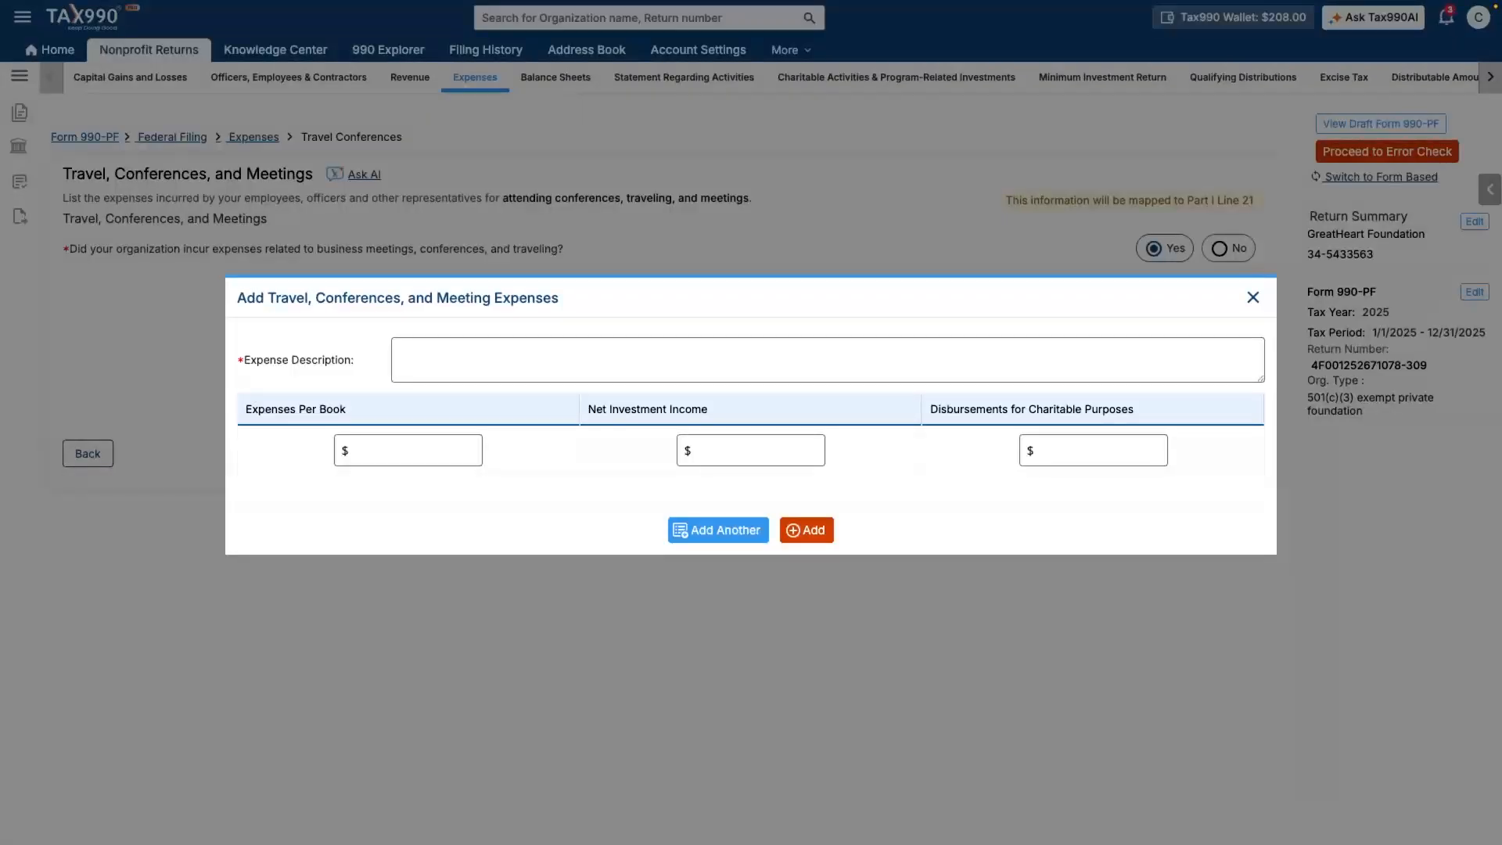
pyautogui.click(400, 354)
pyautogui.write('Conference')
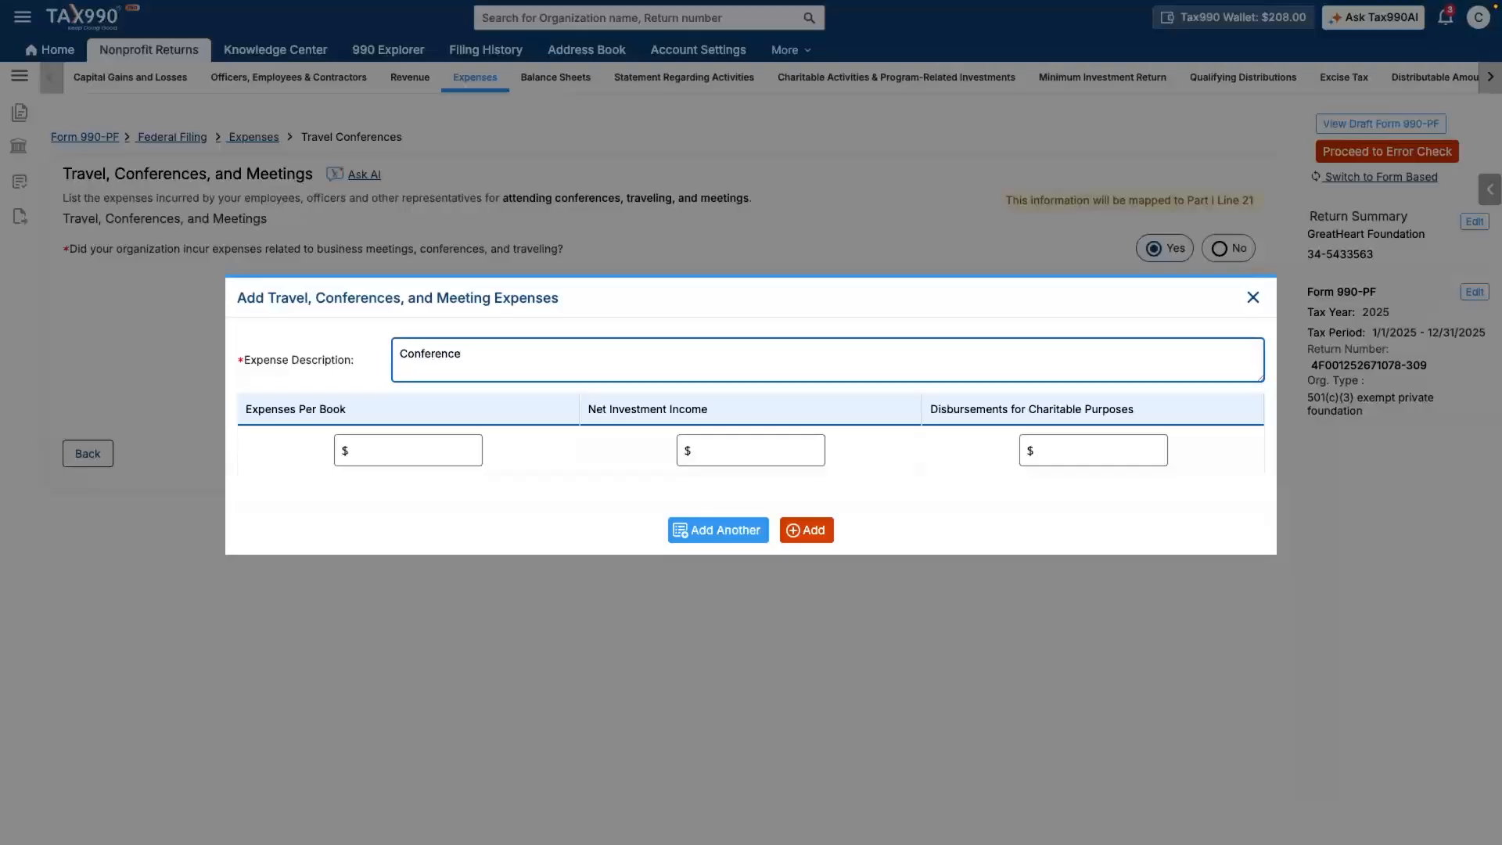
pyautogui.click(472, 451)
pyautogui.write('5000')
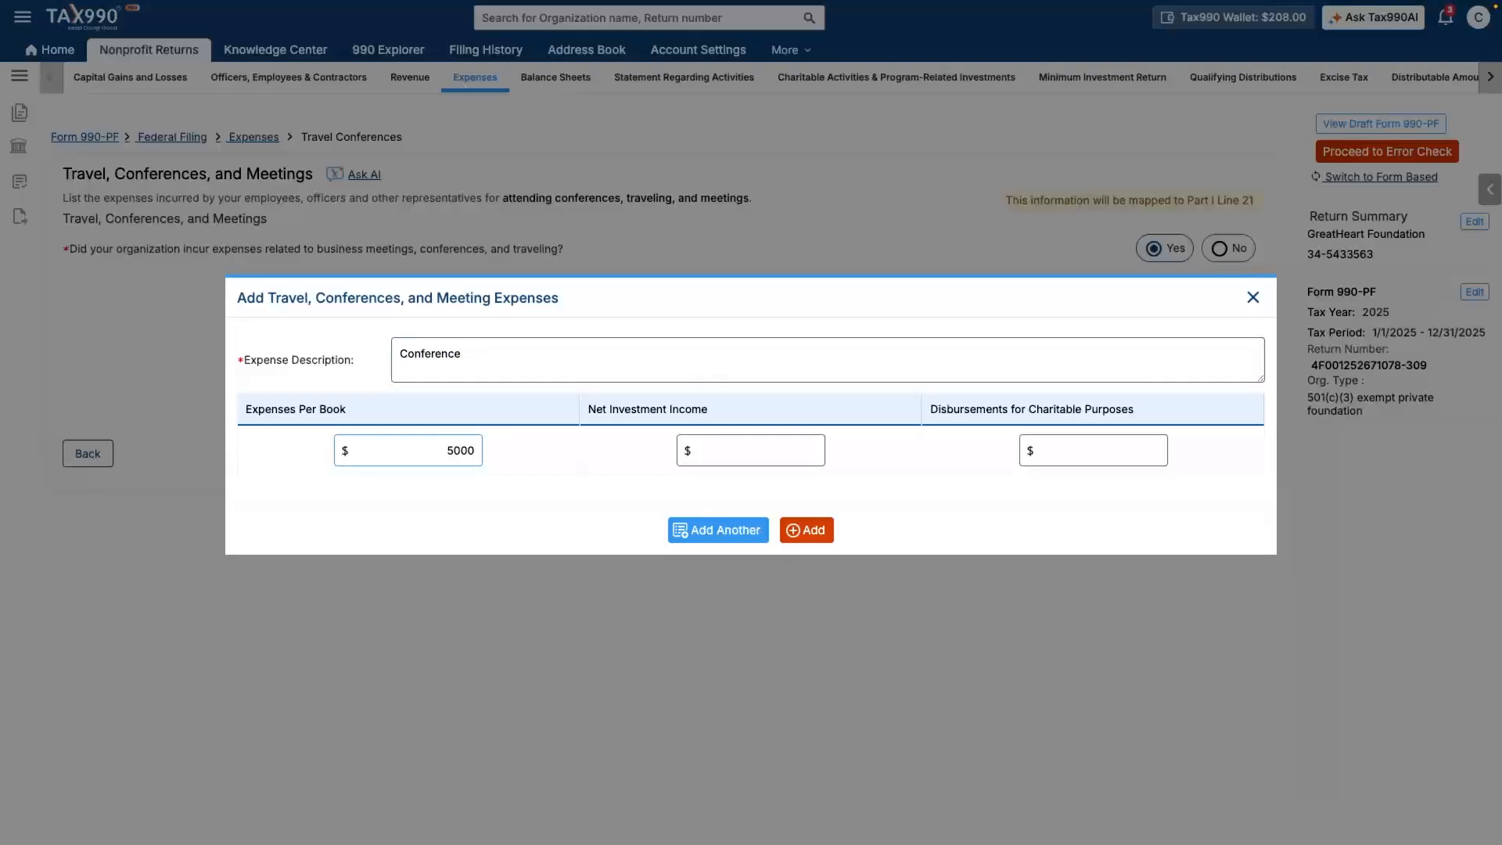
pyautogui.click(815, 451)
pyautogui.write('2000')
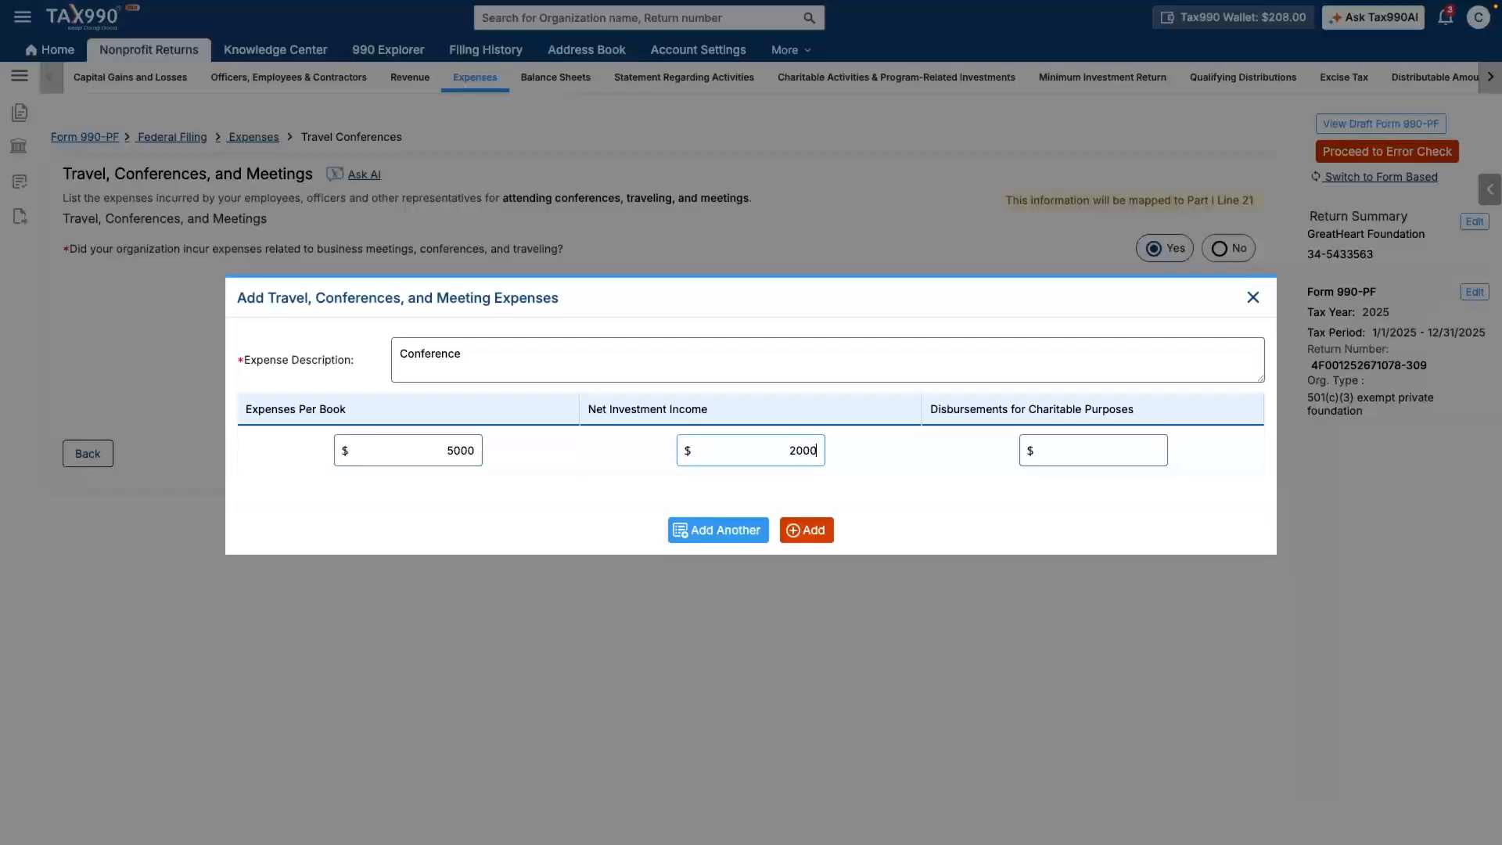
pyautogui.press('Tab')
pyautogui.write('0')
pyautogui.click(807, 530)
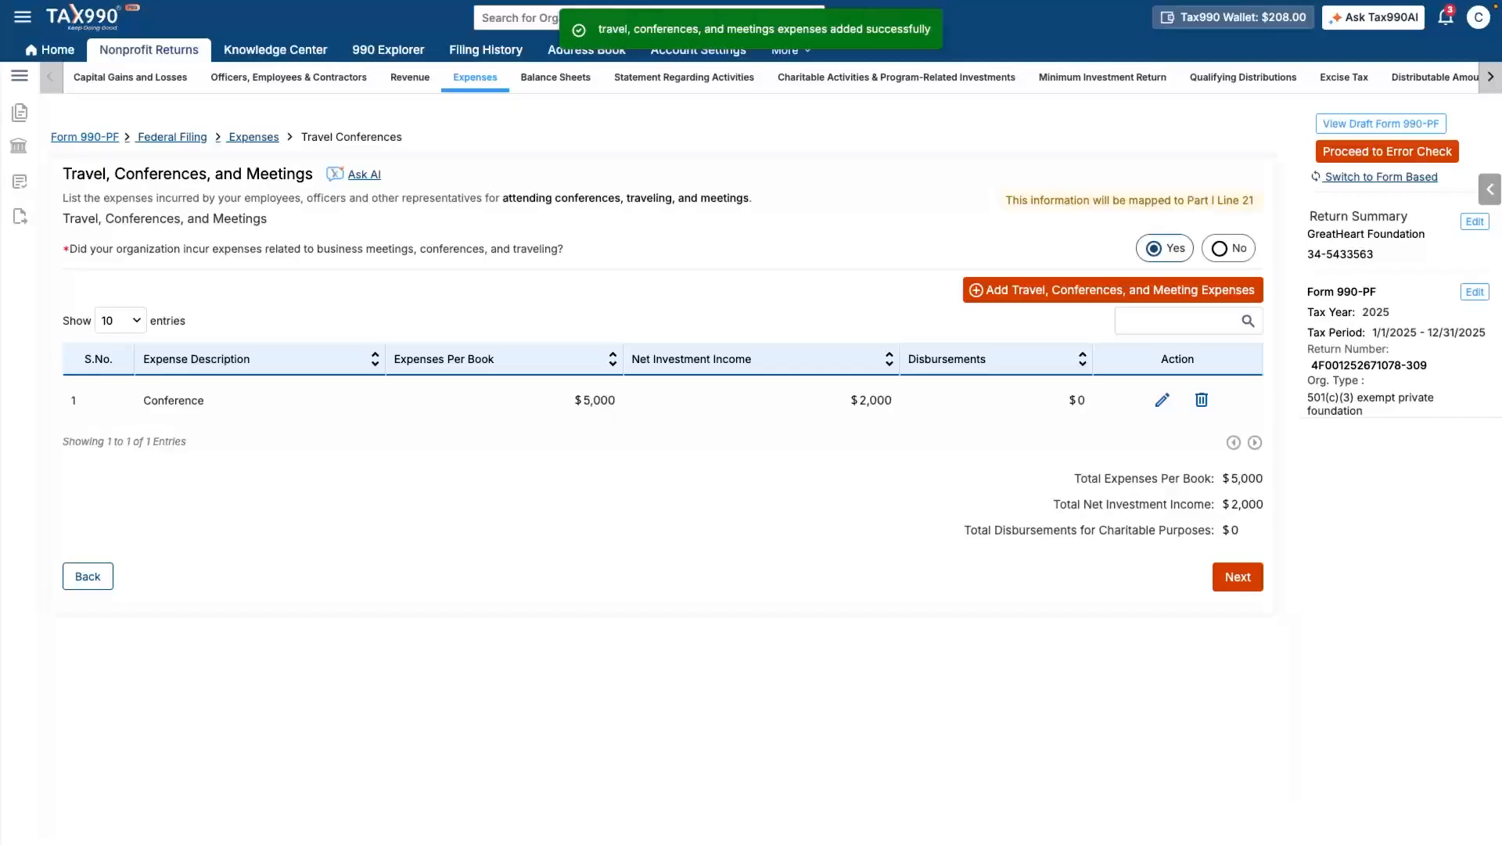
pyautogui.click(1237, 577)
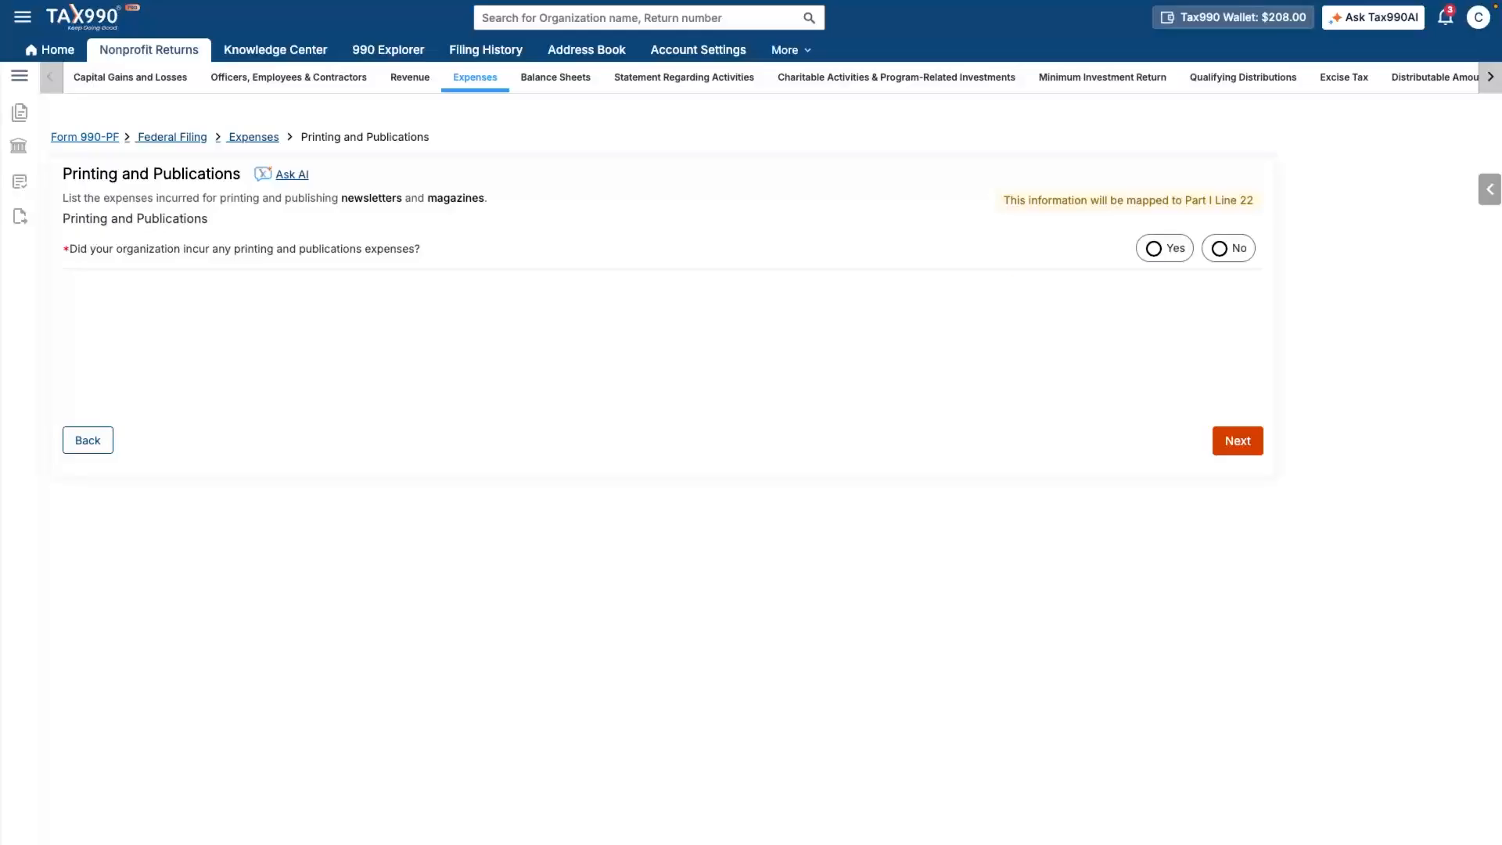
# - Add a 'Printing flyers' expense of $1,500 per book with $500 net investment income
pyautogui.click(1154, 249)
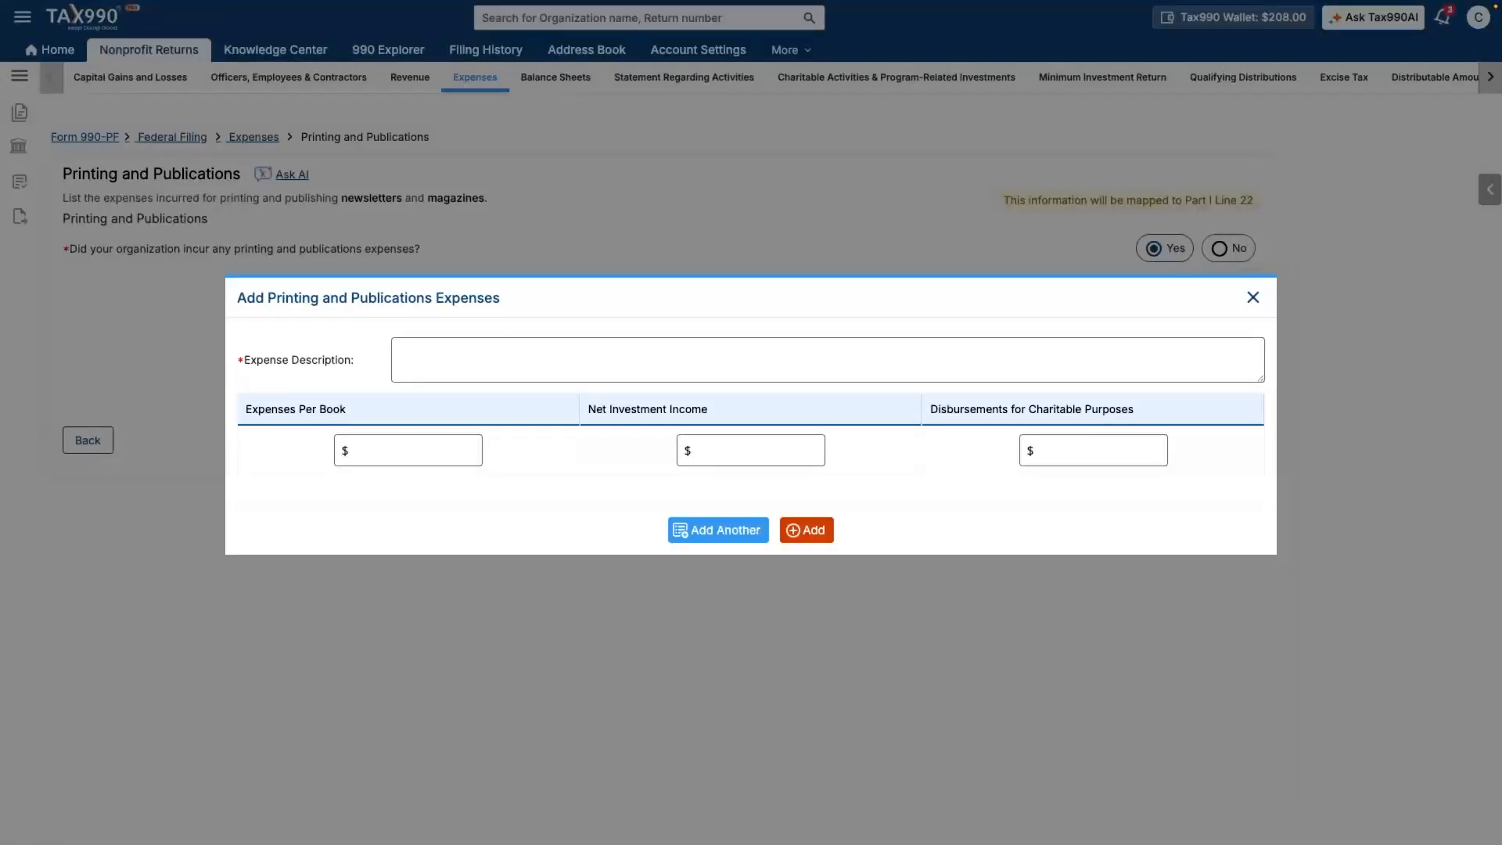
pyautogui.click(407, 356)
pyautogui.write('Printing flyers')
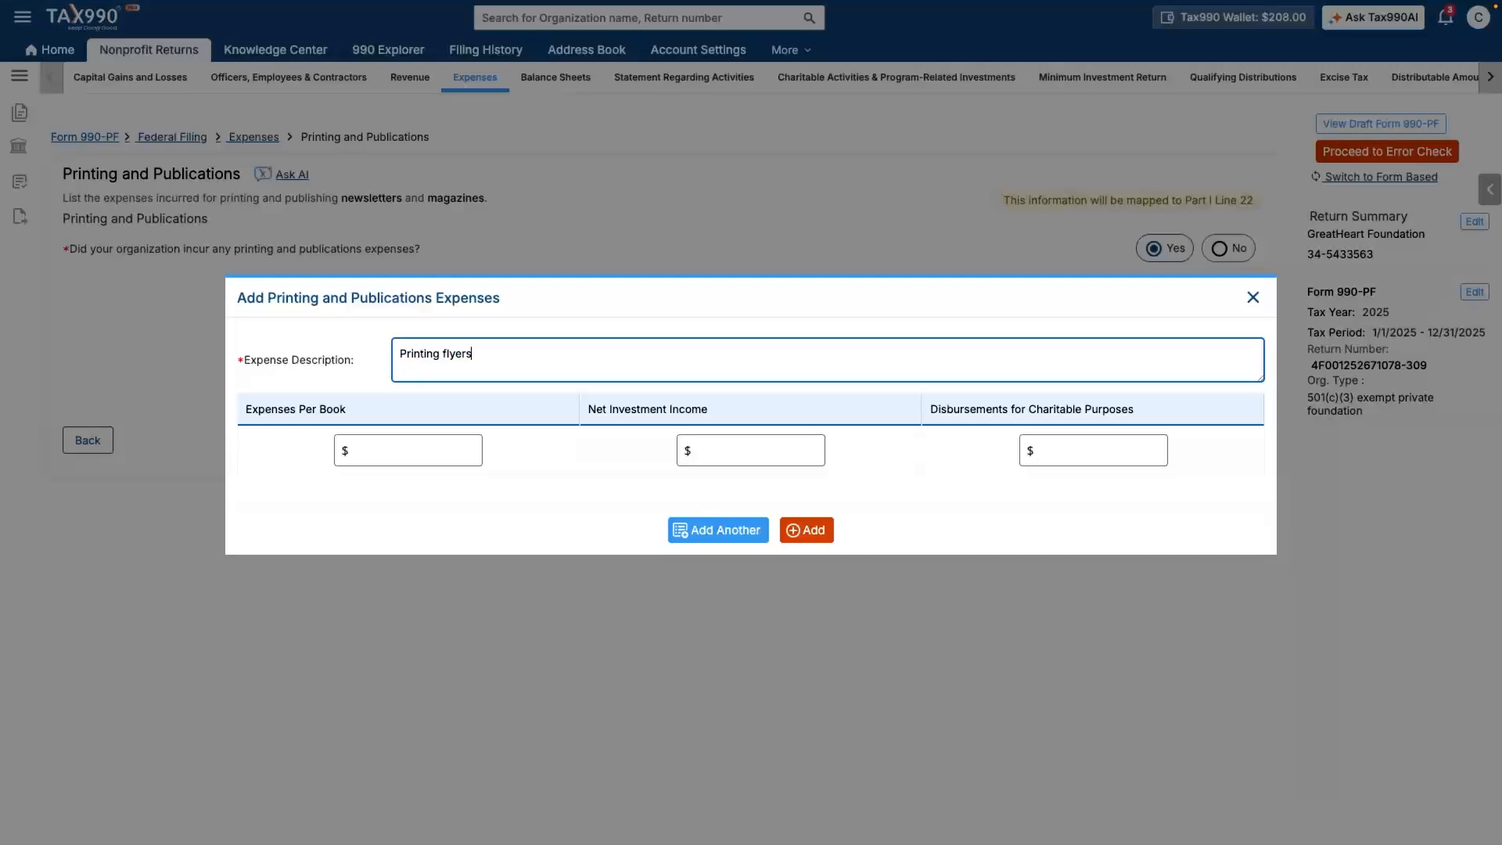
pyautogui.press('Tab')
pyautogui.write('1500')
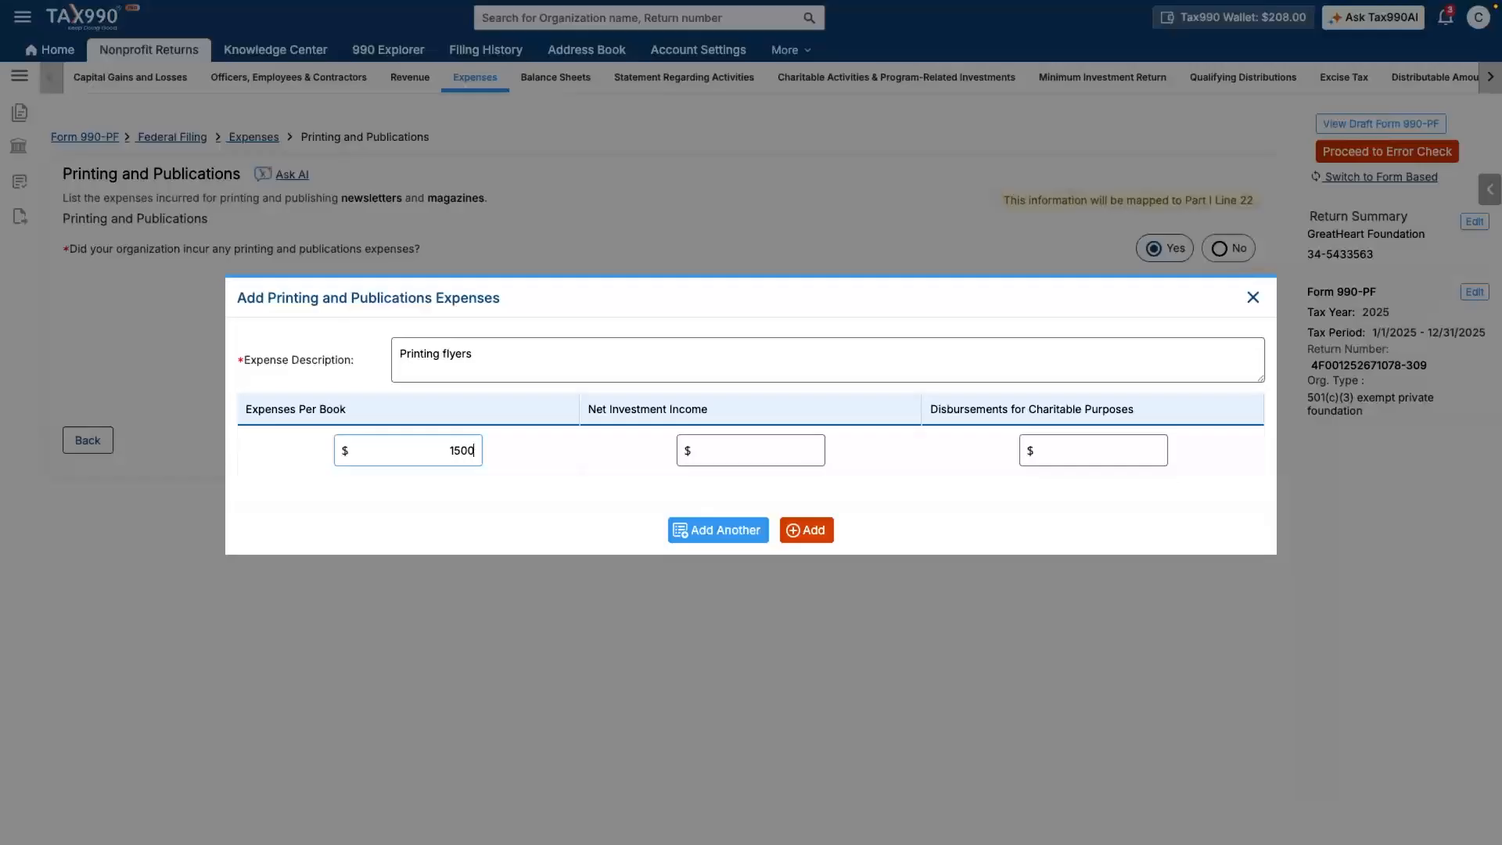
pyautogui.press('Tab')
pyautogui.write('500')
pyautogui.press('Tab')
pyautogui.press('Return')
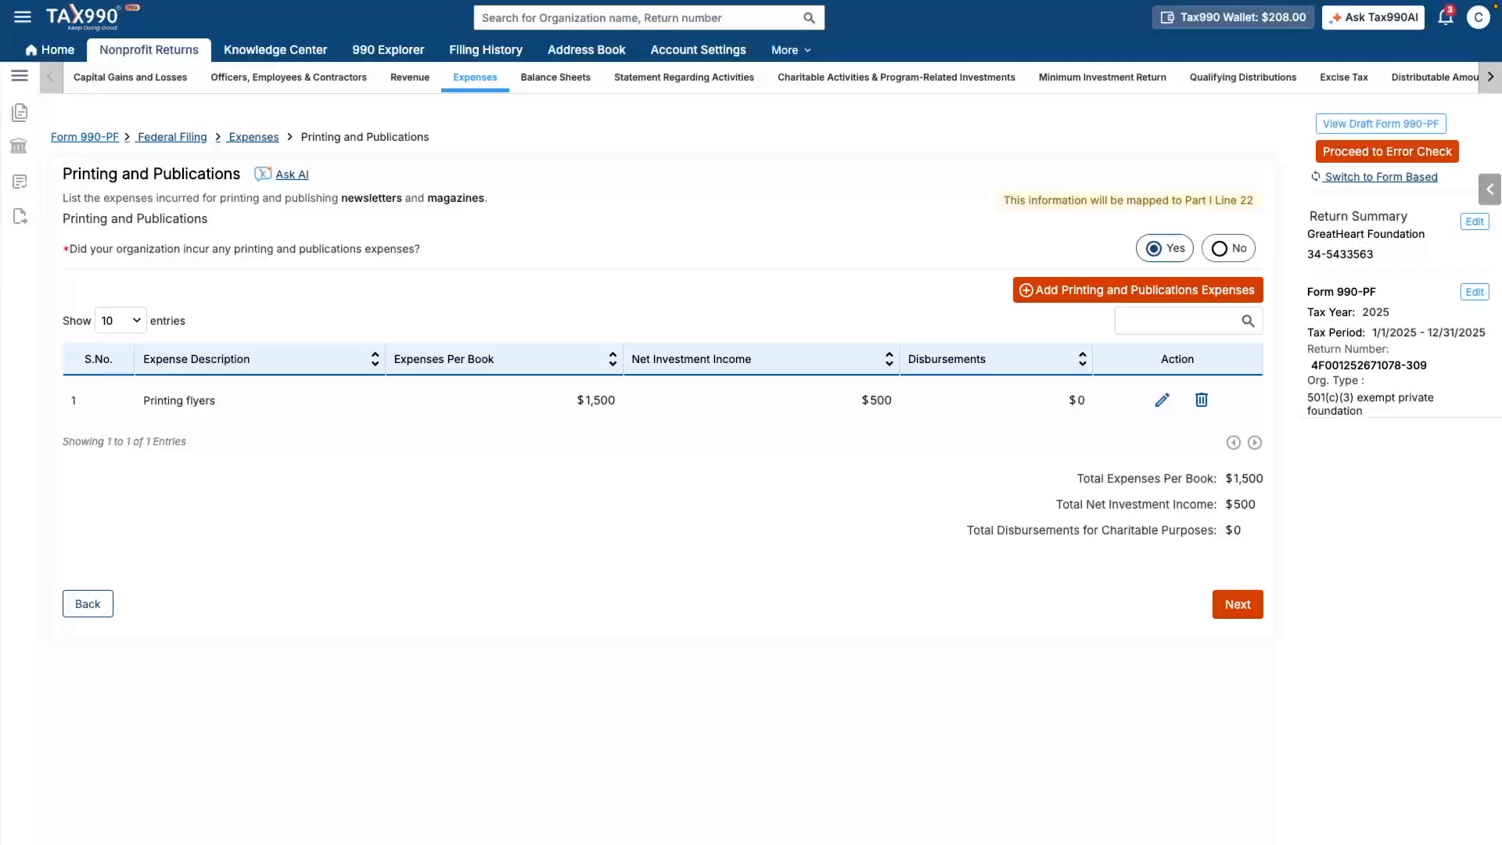
pyautogui.click(1239, 604)
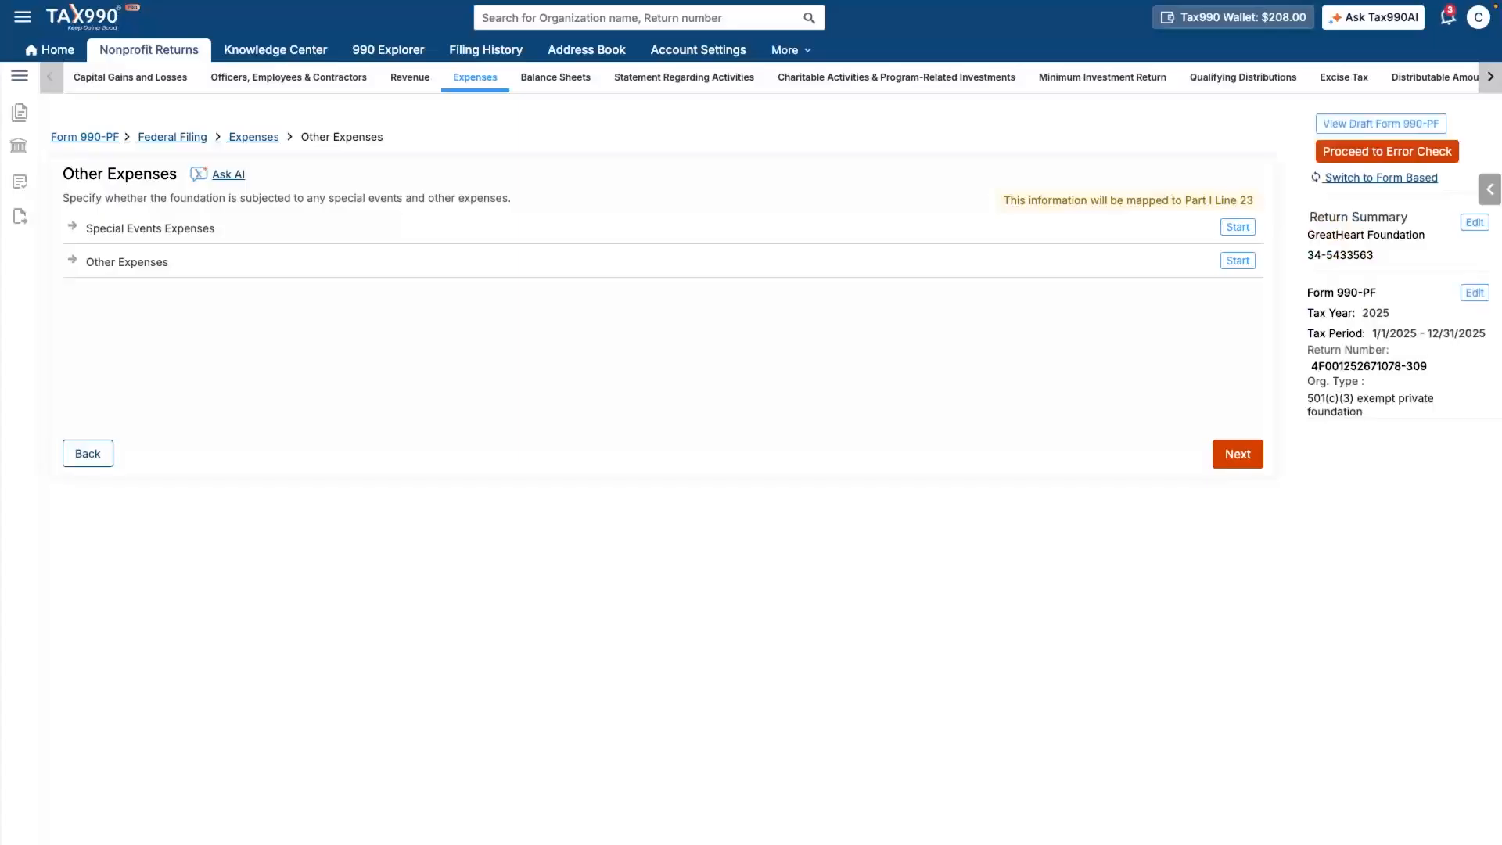
# - Skip Other Expenses and Contributions, Gifts, Grants Paid without adding entries
pyautogui.click(1238, 454)
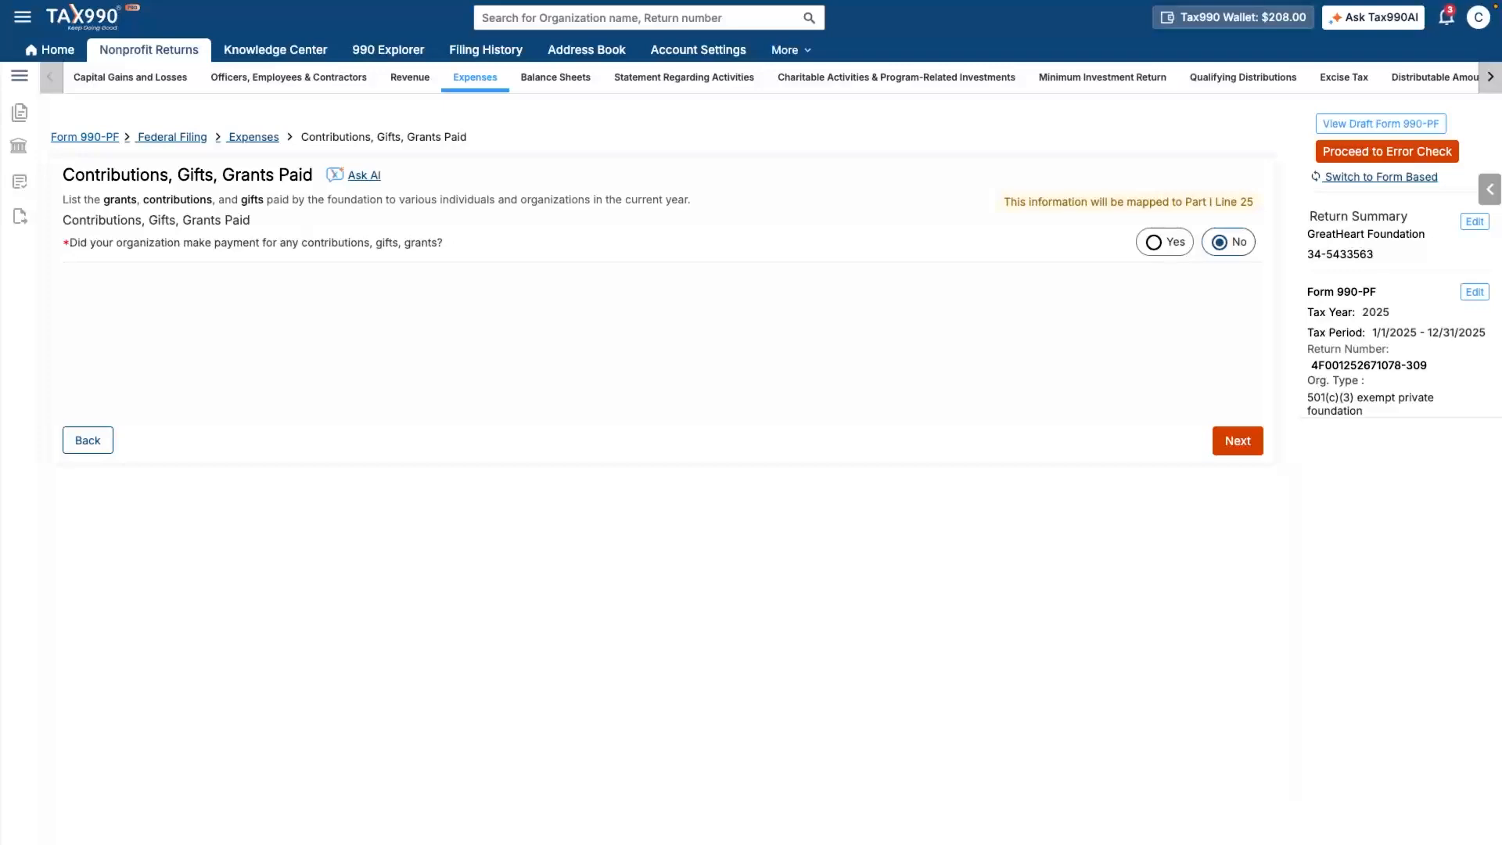
pyautogui.click(1237, 441)
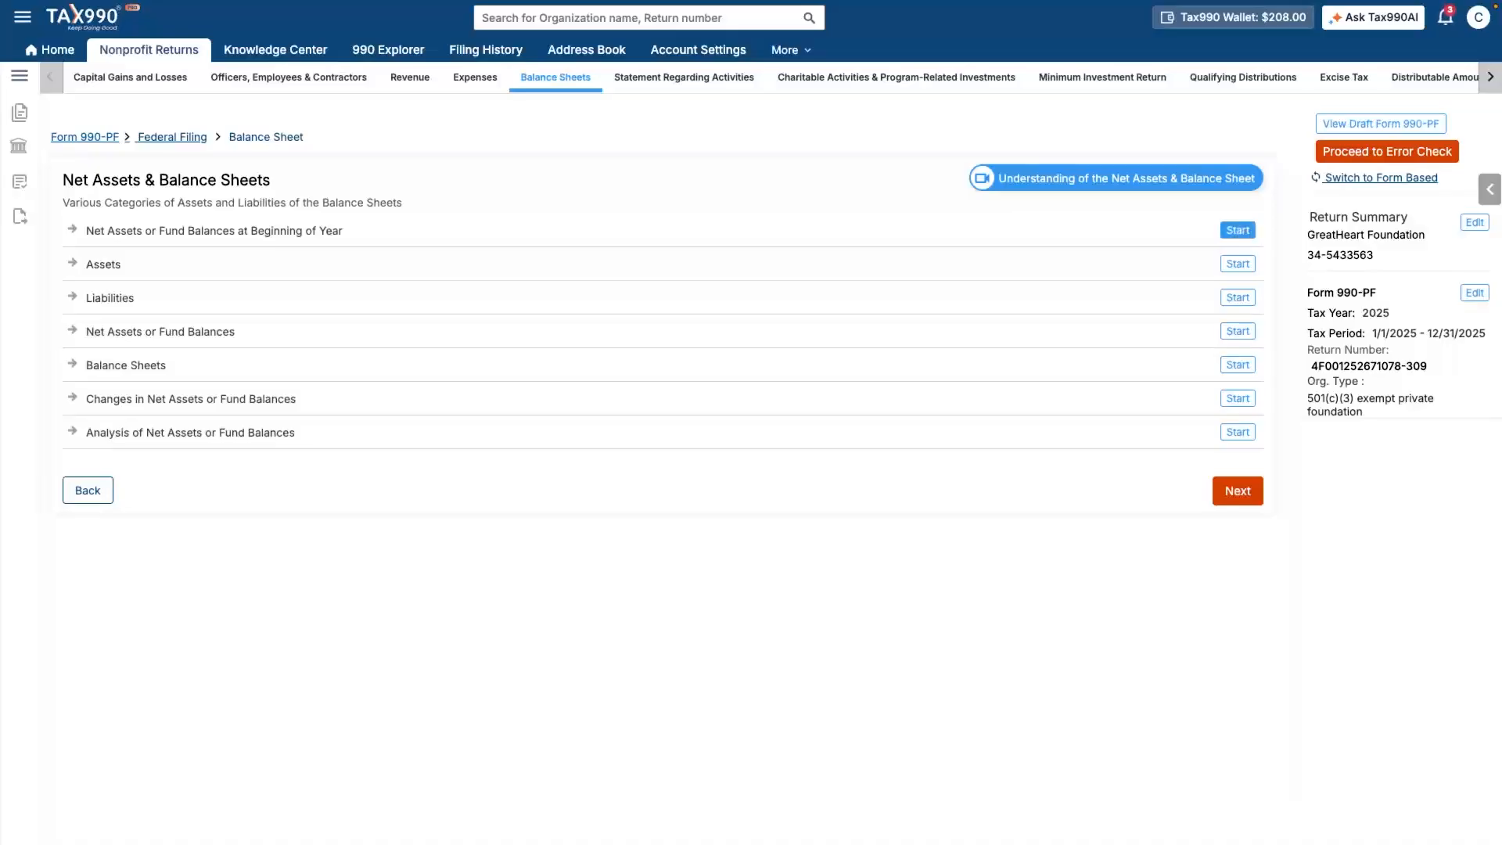
# - Enter 60523 as the beginning-of-year net assets and fund balances
pyautogui.click(1238, 230)
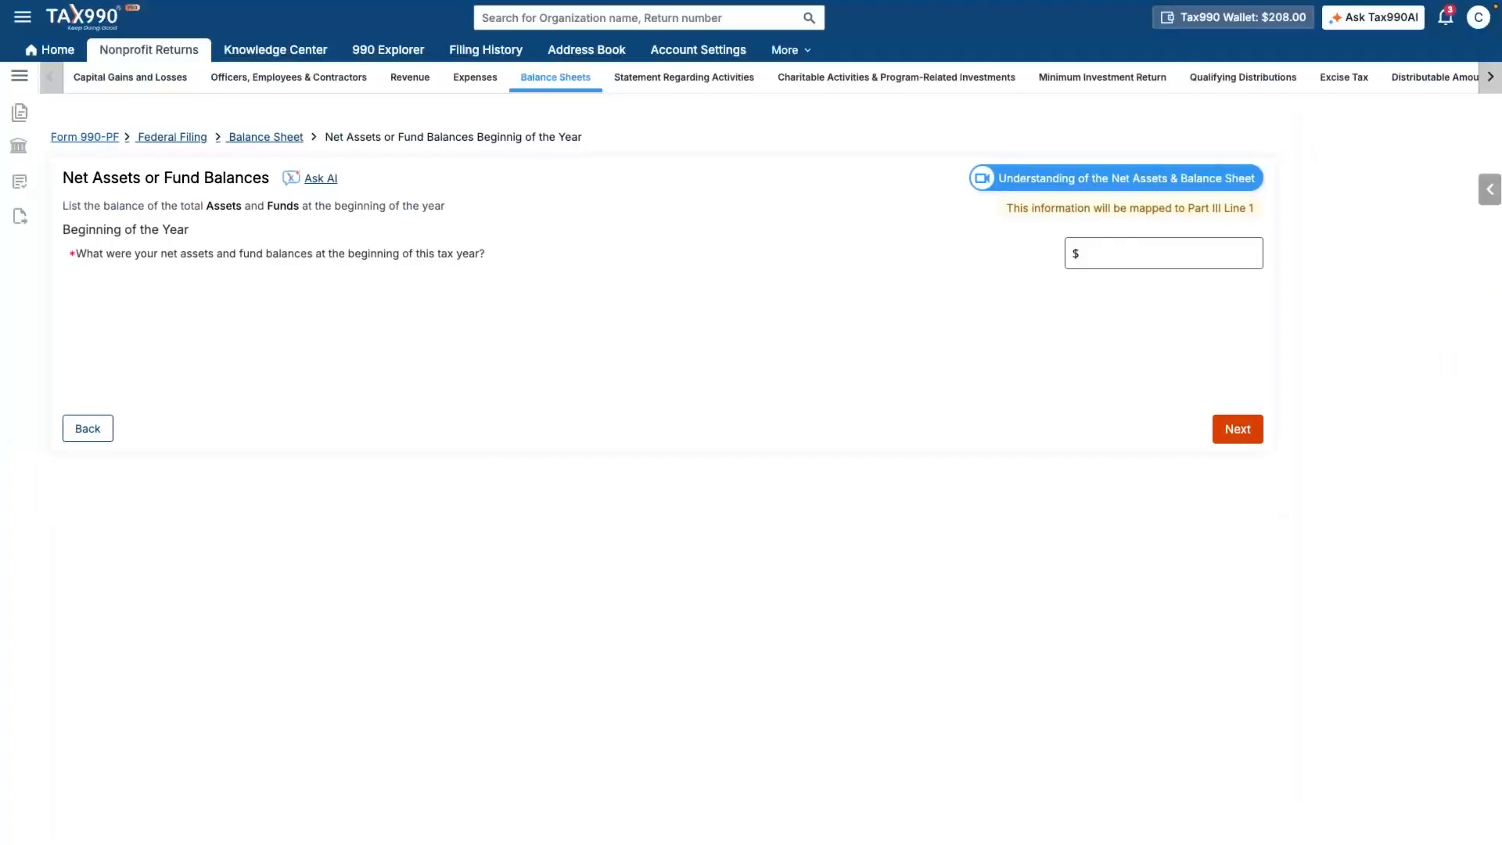
pyautogui.click(1163, 253)
pyautogui.write('60523')
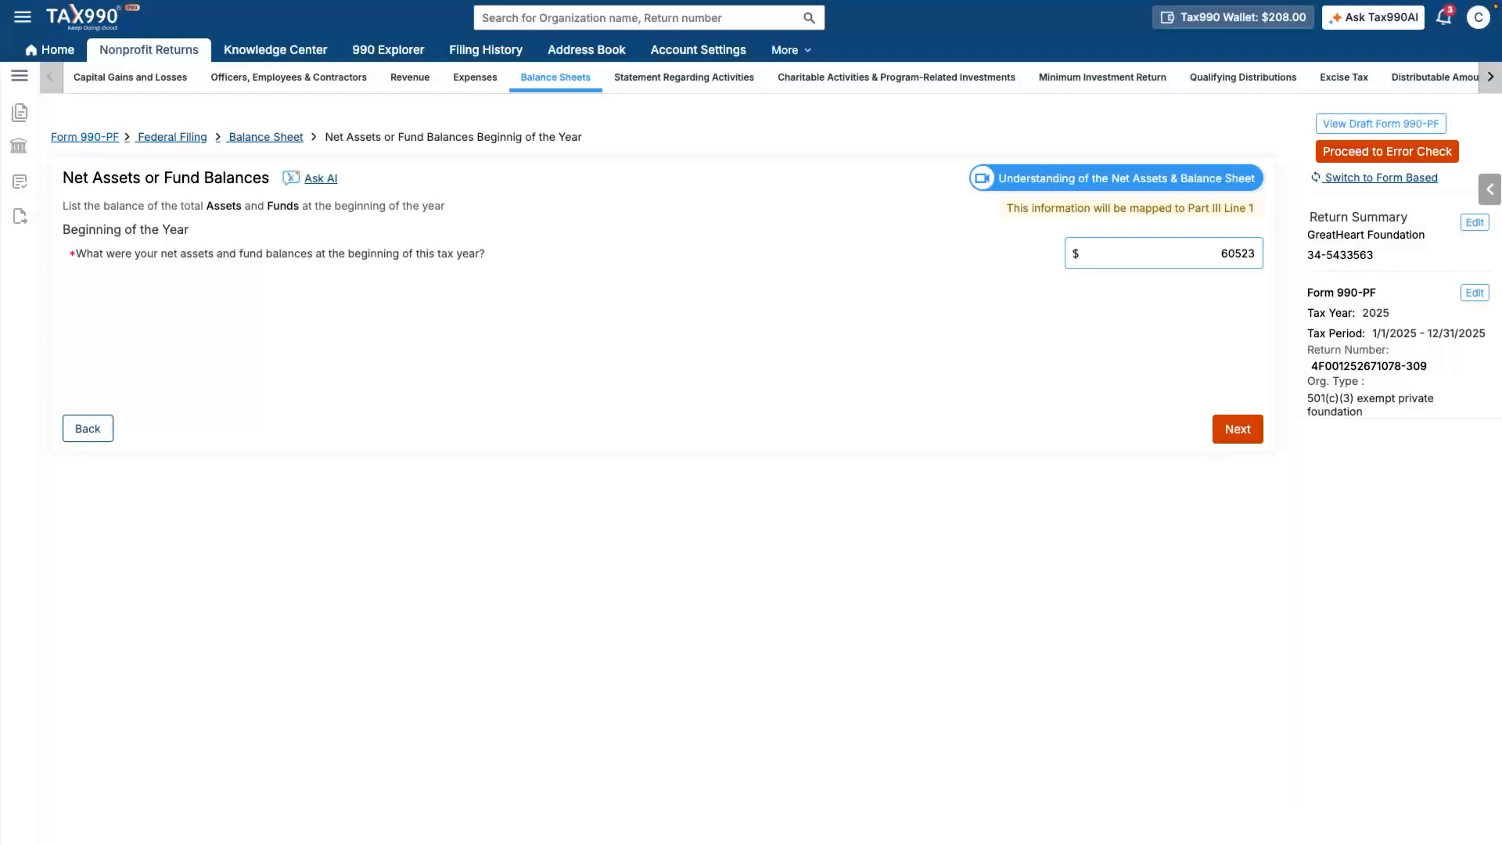
pyautogui.click(1238, 428)
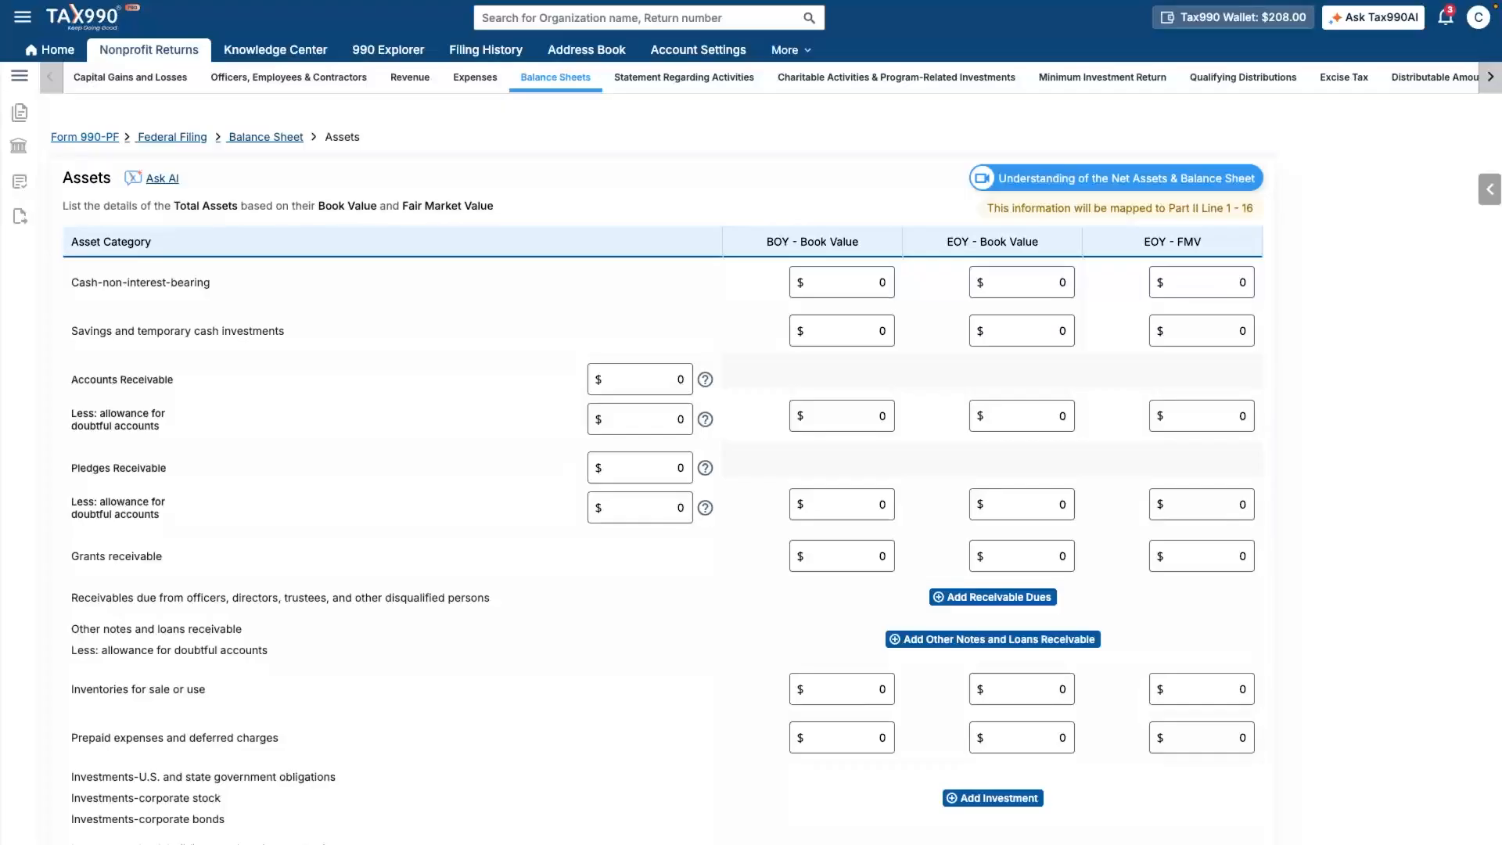
# - Enter cash book values 60000 (BOY) and 100623 (EOY), and savings 500 and 50000
pyautogui.click(841, 283)
pyautogui.write('60000')
pyautogui.click(1021, 283)
pyautogui.write('100623')
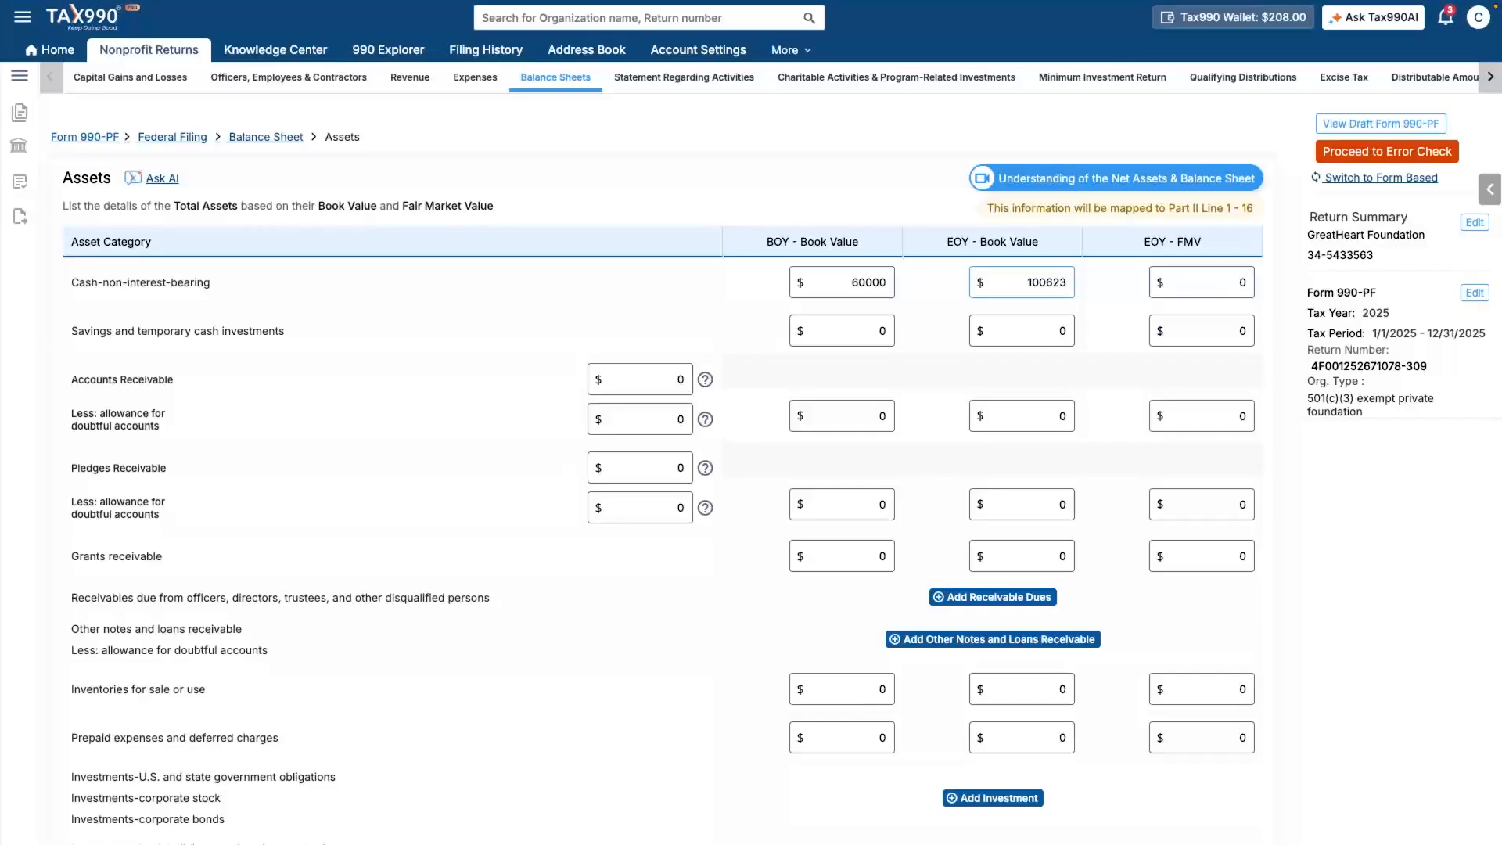
pyautogui.click(842, 331)
pyautogui.write('500')
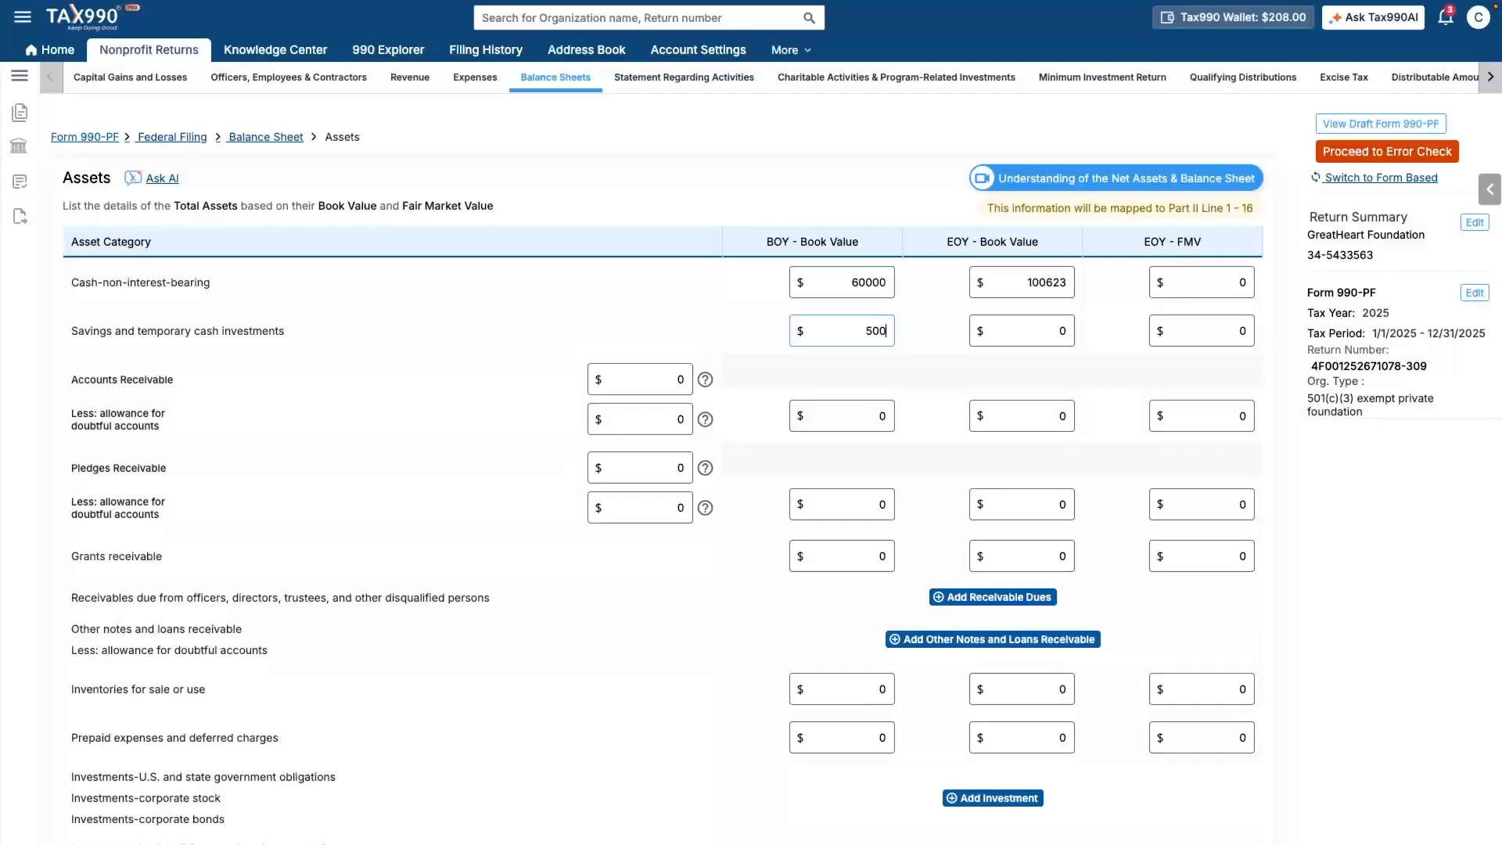
pyautogui.click(1022, 331)
pyautogui.write('50000')
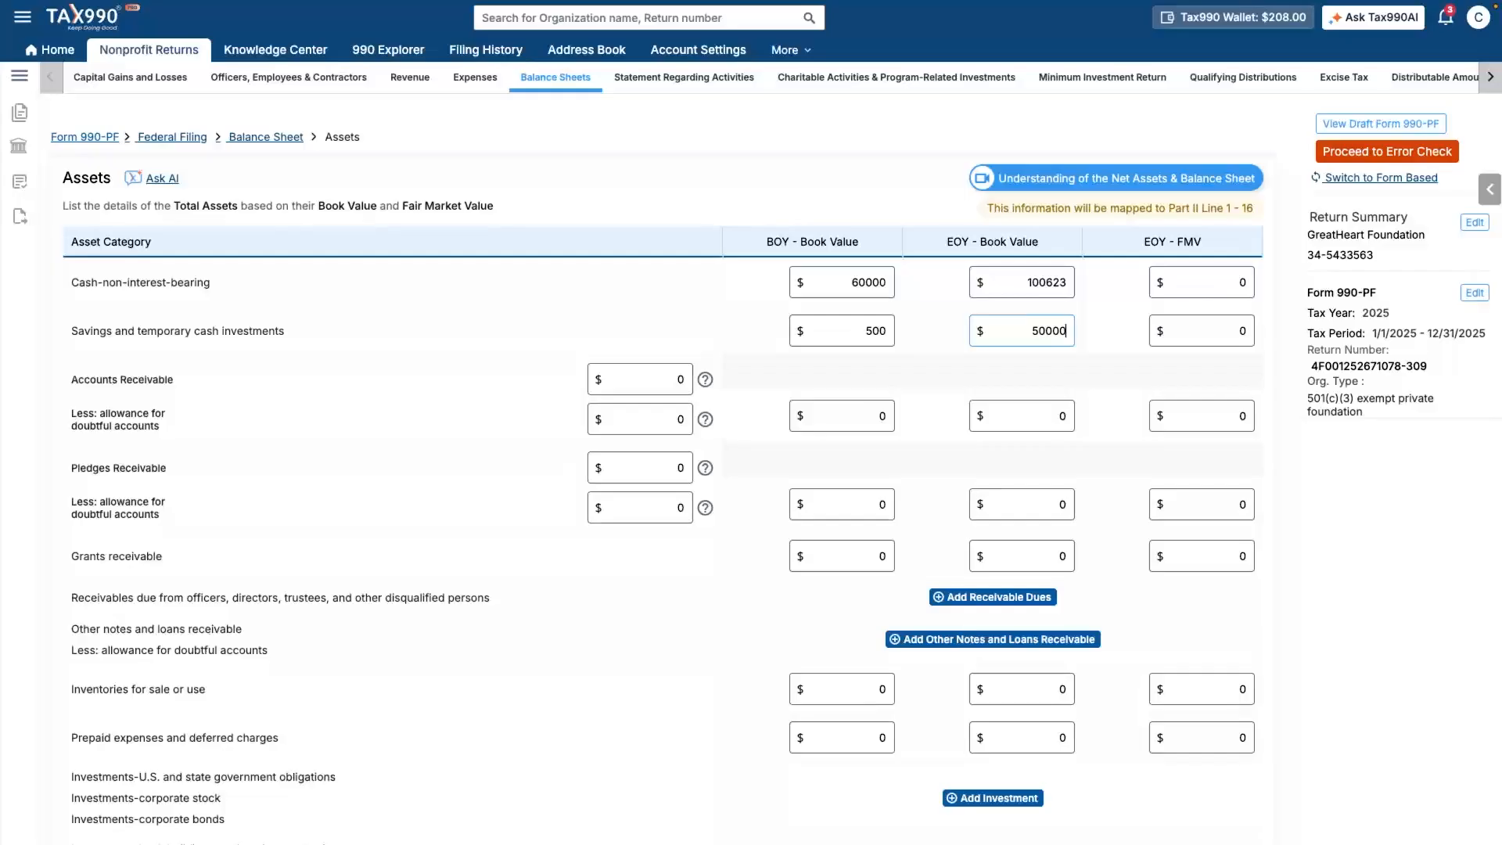
pyautogui.press('Tab')
# - Enter grants receivable book values of 23 at year start and 6000 at year end
pyautogui.click(842, 556)
pyautogui.write('23')
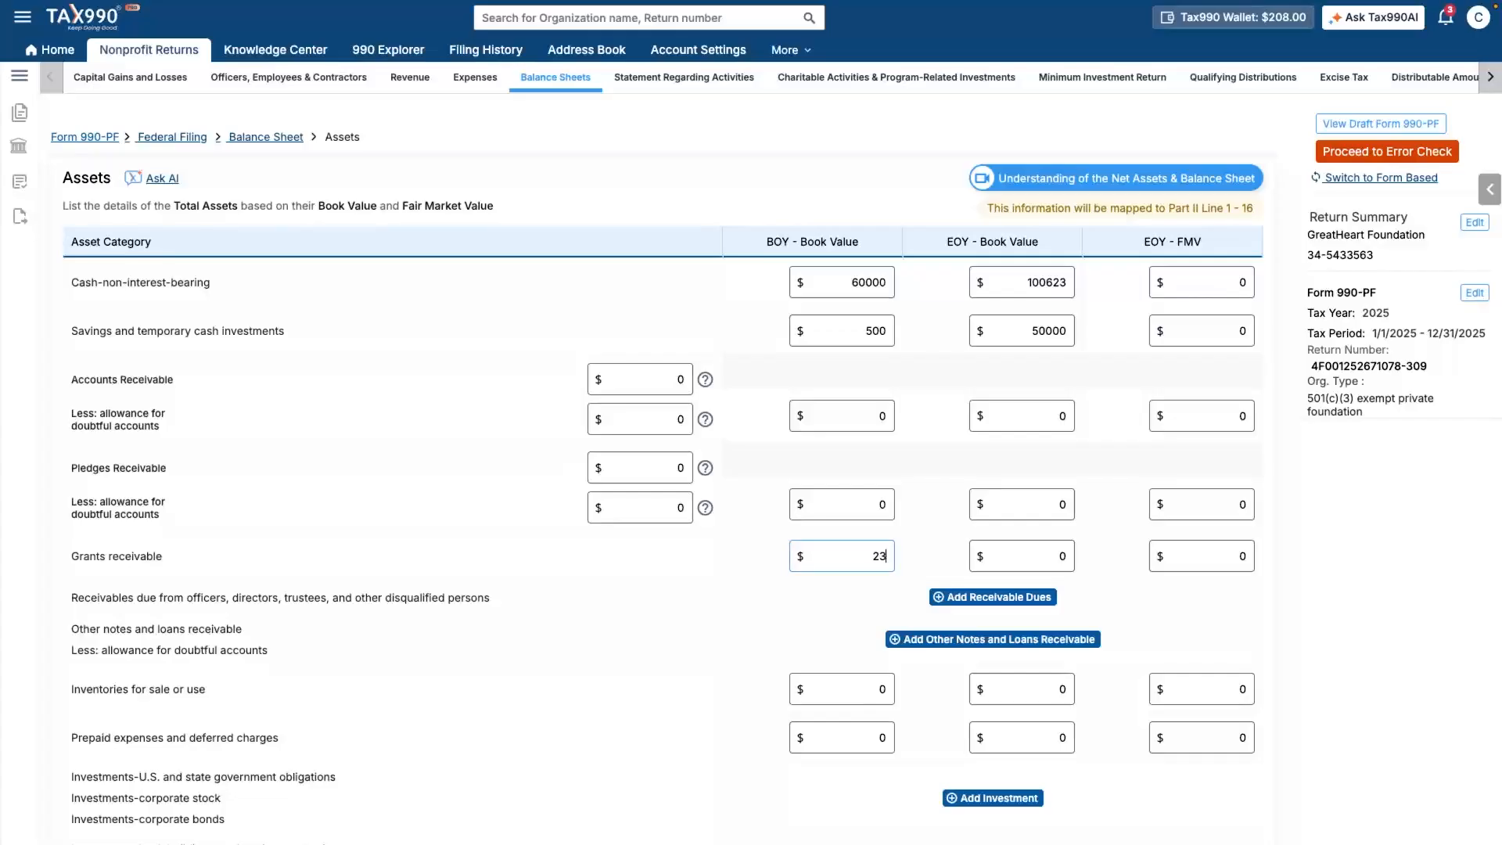
pyautogui.press('Tab')
pyautogui.write('6000')
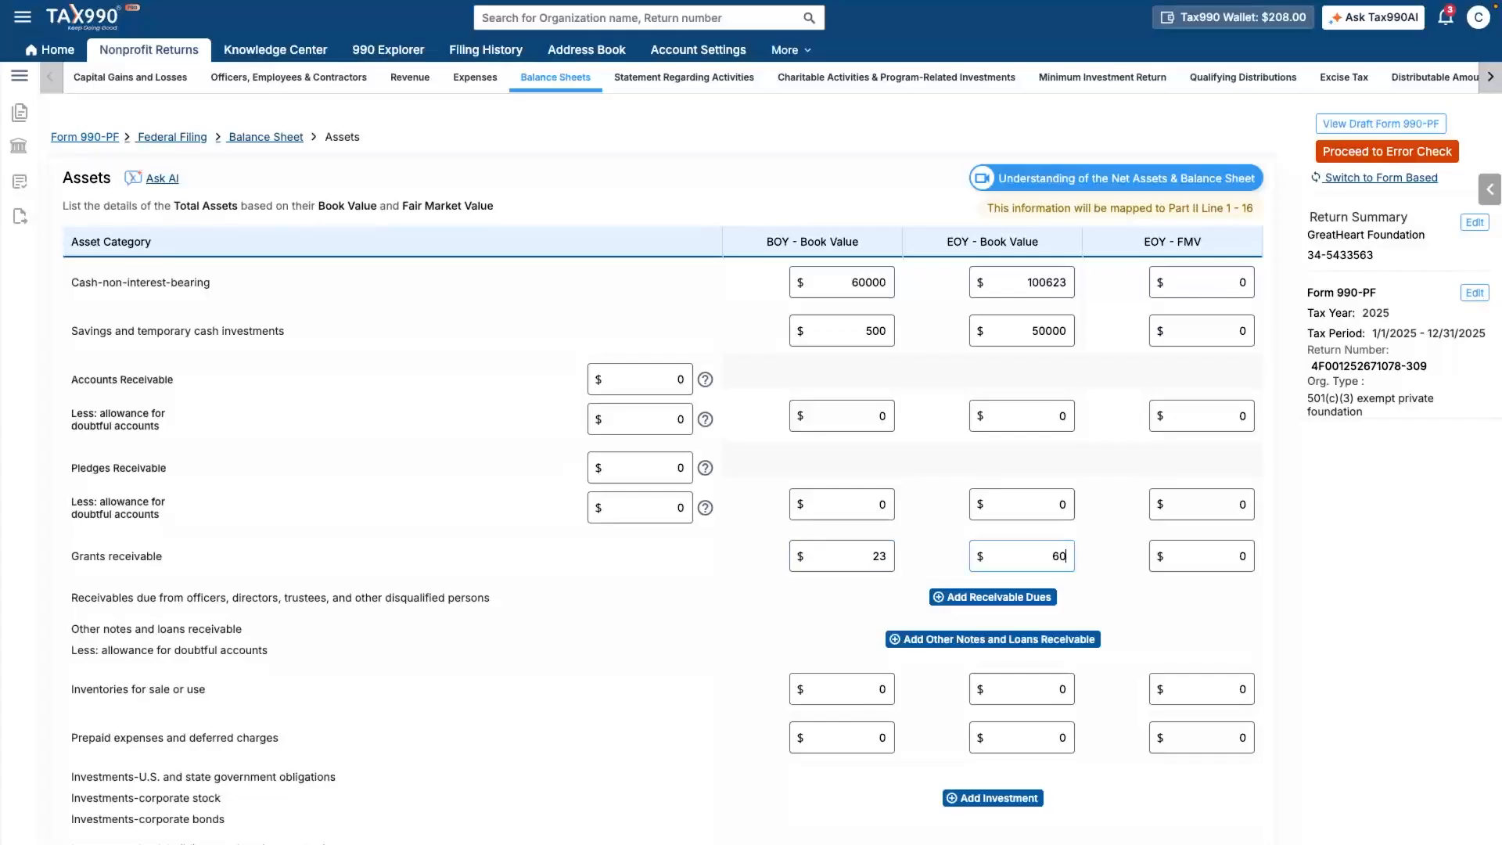
pyautogui.press('Tab')
pyautogui.scroll(-5, 664, 469)
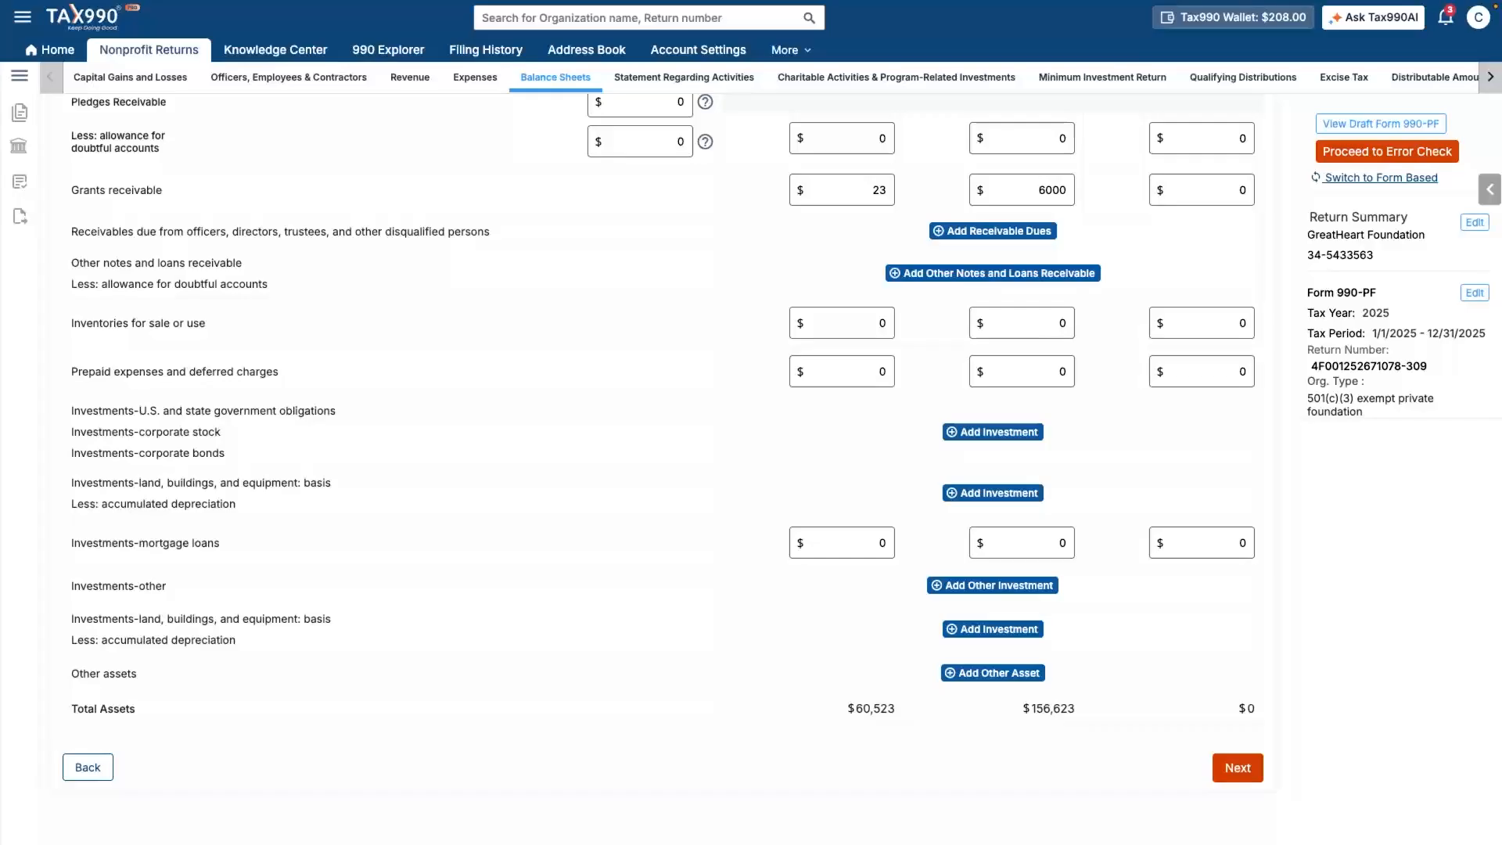
pyautogui.click(1237, 767)
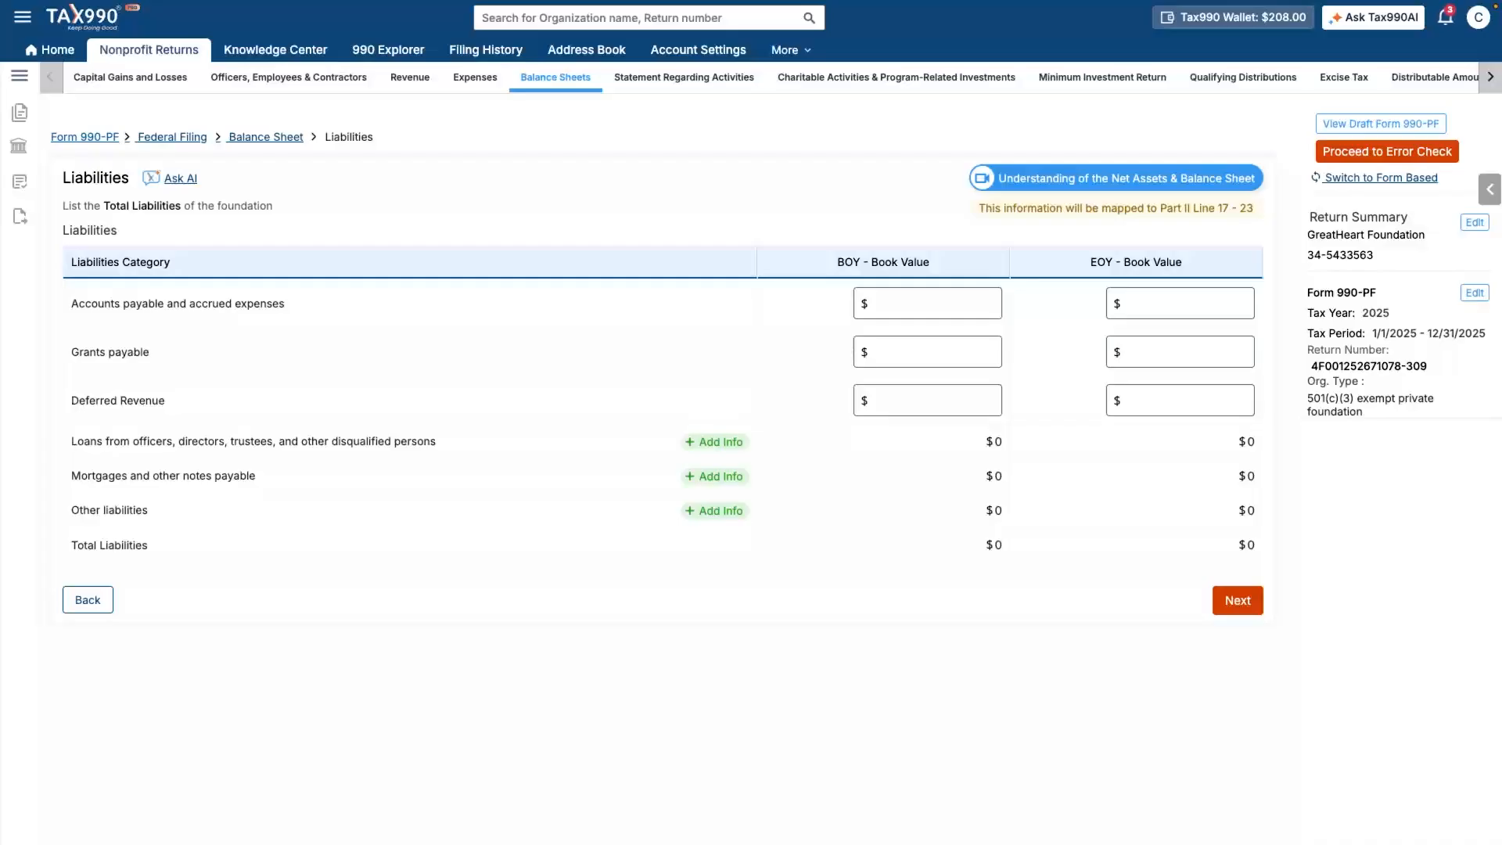
# - Leave liabilities blank; set unrestricted net assets to 60523/156623 and donor-restricted to 0/0
pyautogui.click(1237, 600)
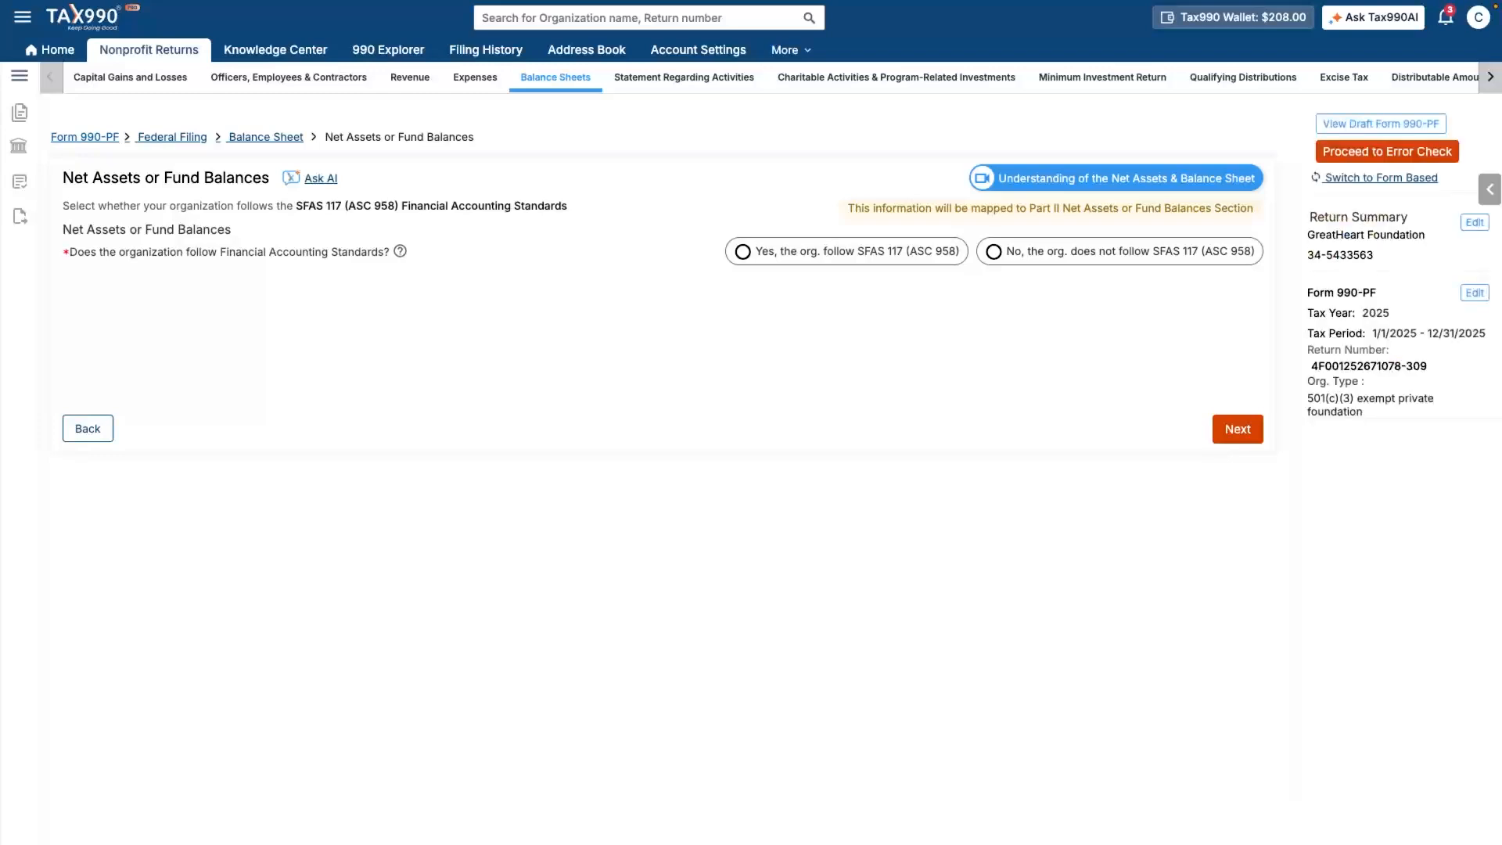
pyautogui.click(743, 251)
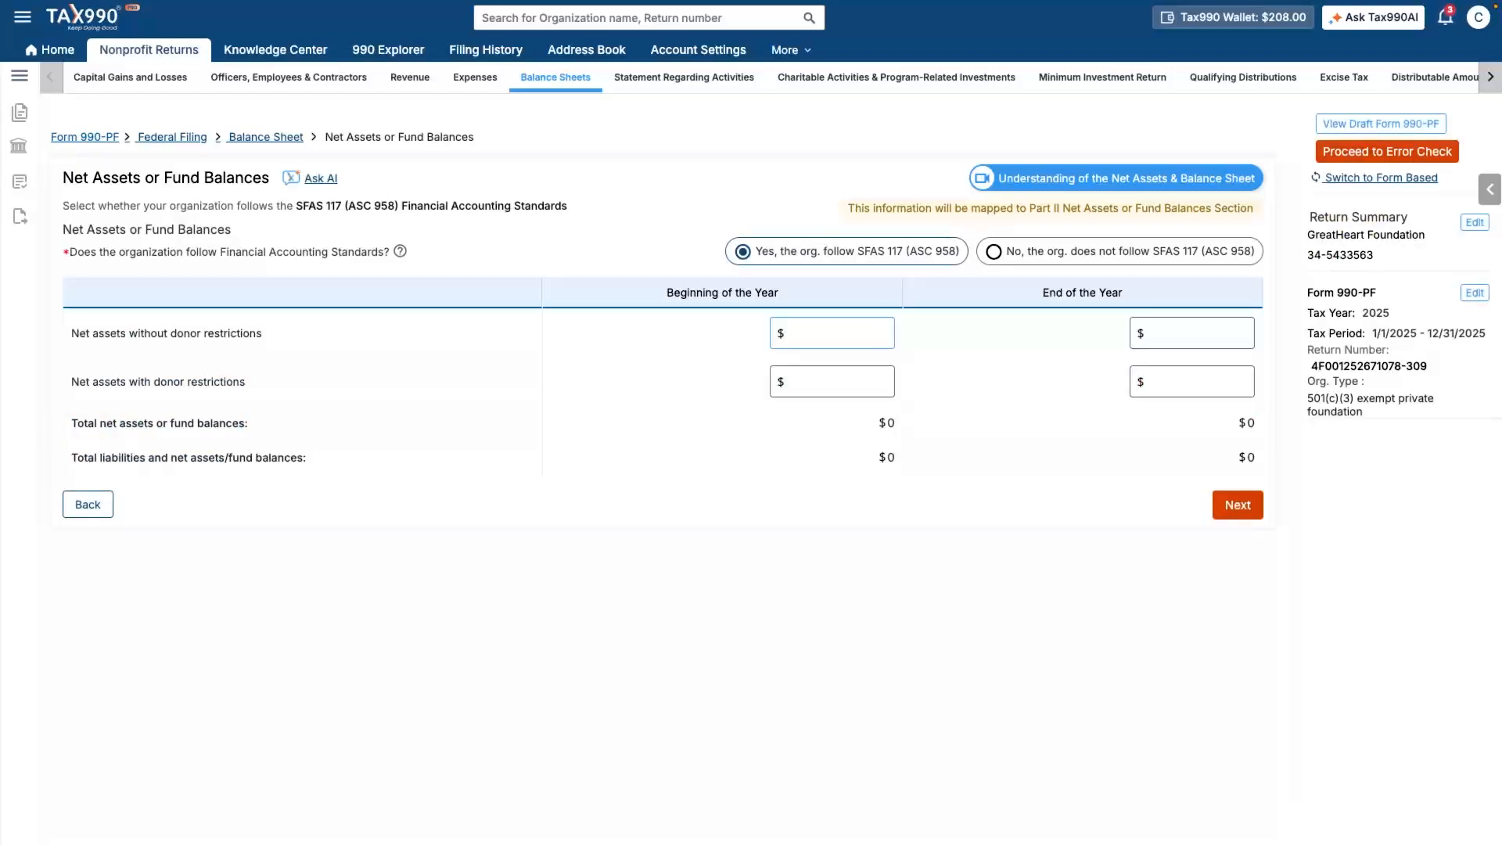
pyautogui.write('60523')
pyautogui.press('Tab')
pyautogui.write('1')
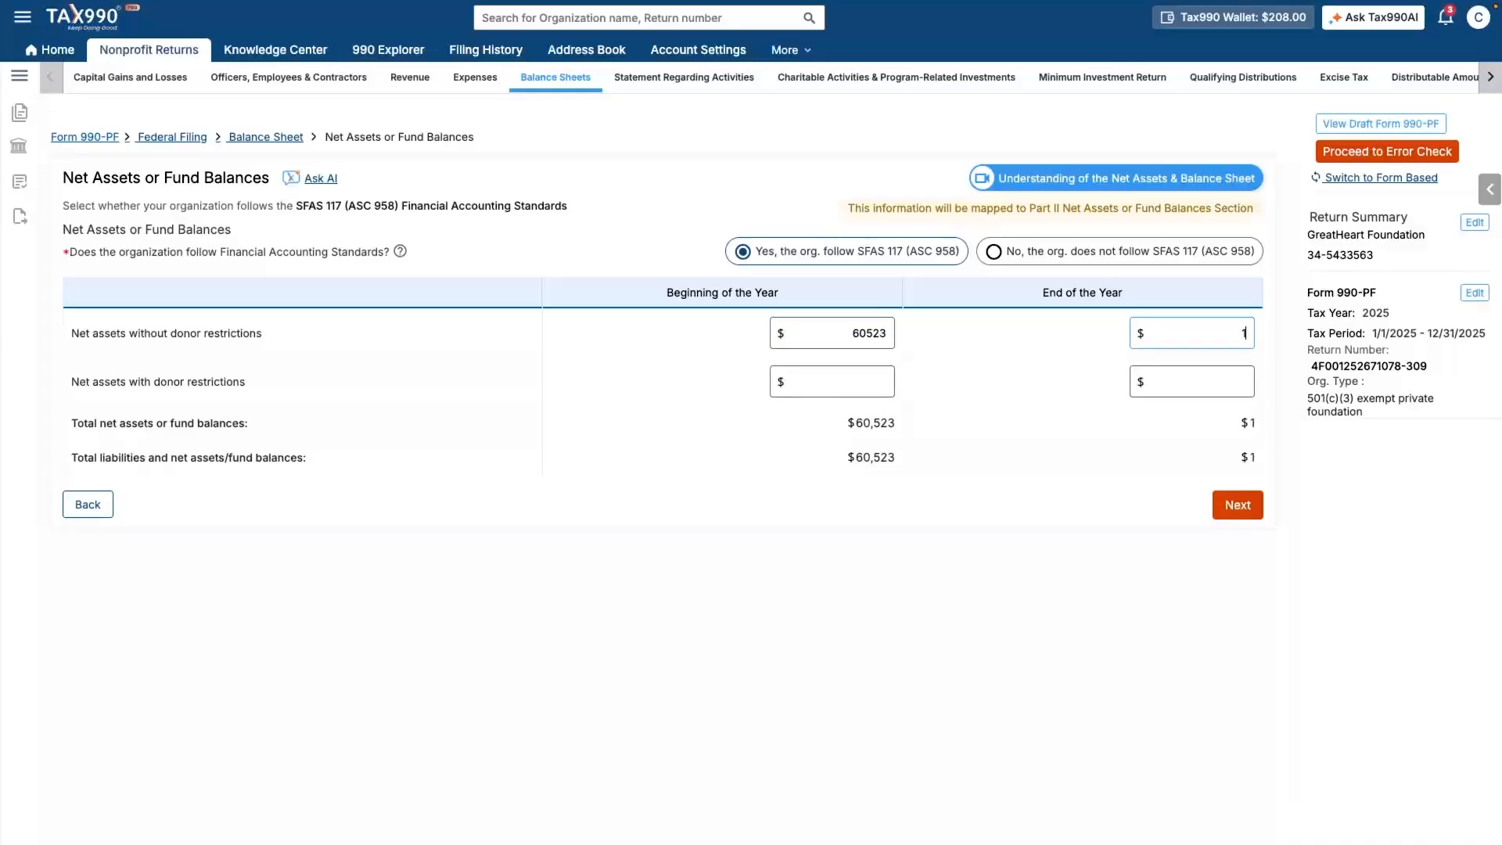
pyautogui.write('56623')
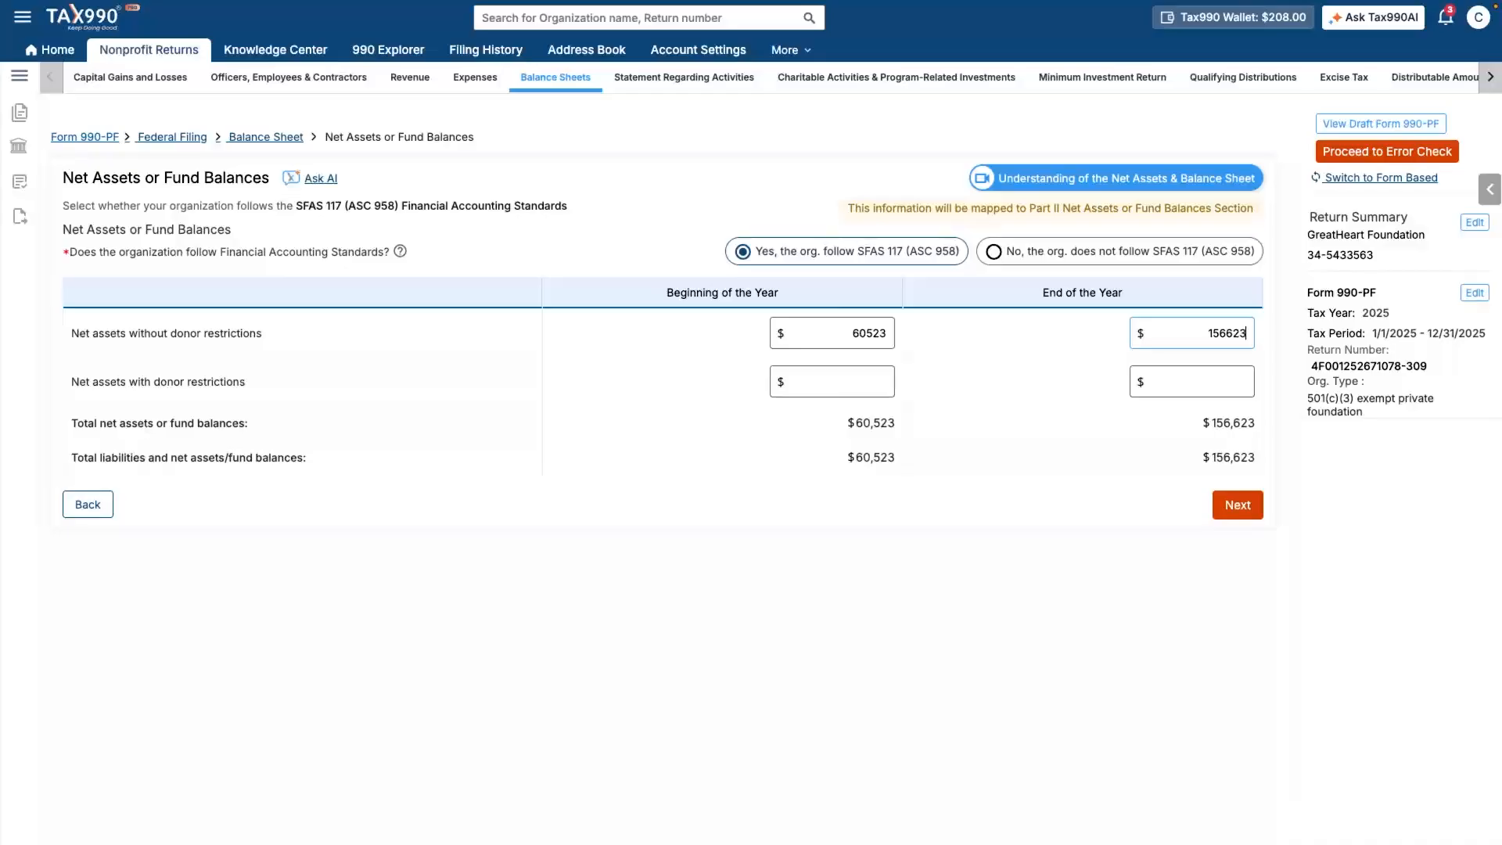
pyautogui.press('Tab')
pyautogui.write('0')
pyautogui.press('Tab')
pyautogui.write('0')
pyautogui.press('Tab')
pyautogui.press('Return')
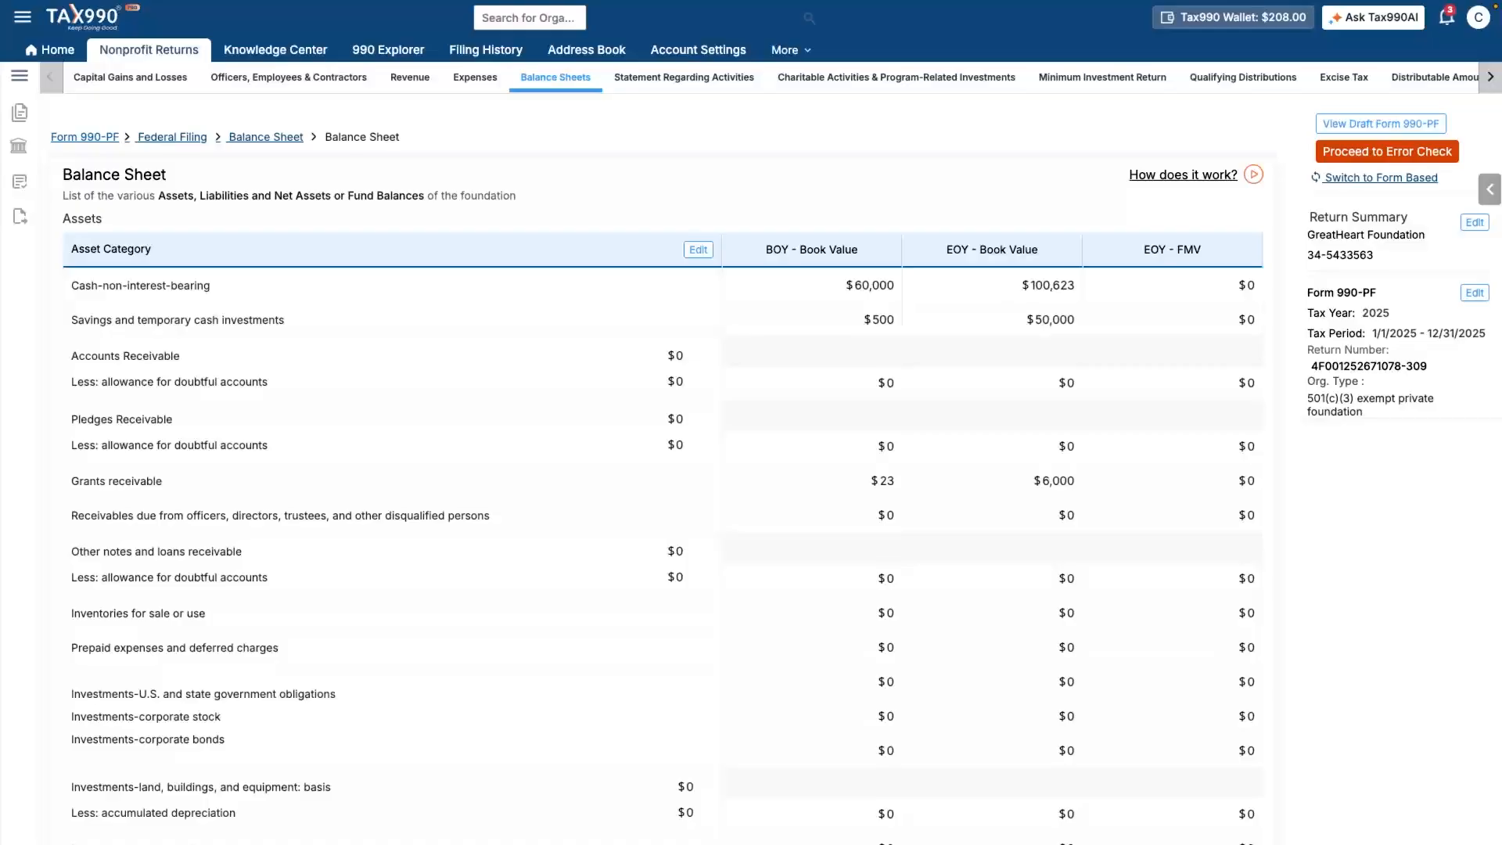
# - Check that the Balance Sheet summary's beginning- and end-of-year balances both match
pyautogui.scroll(-10, 663, 469)
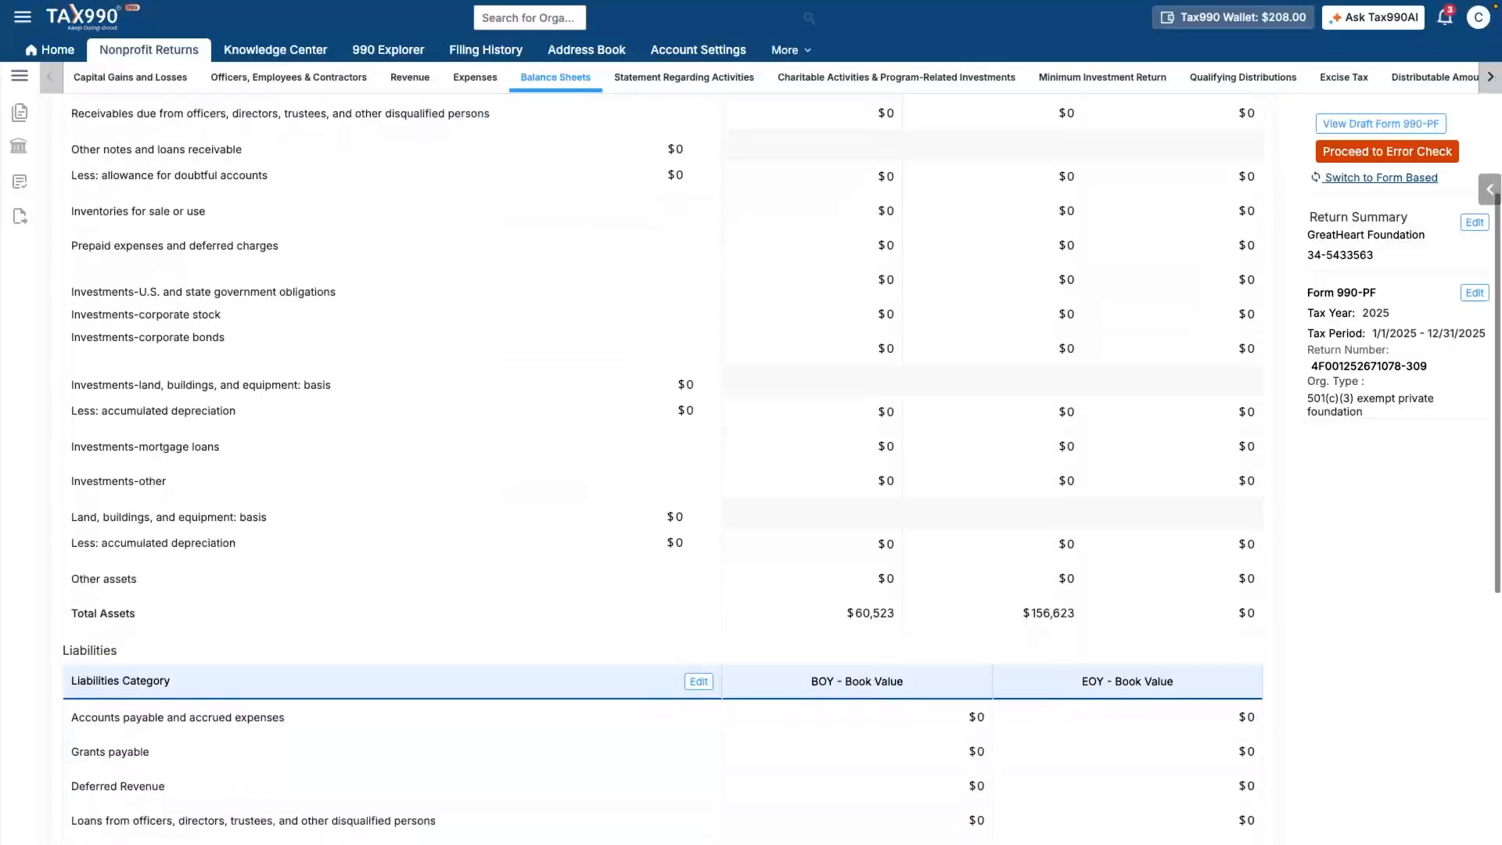
pyautogui.scroll(-2, 663, 469)
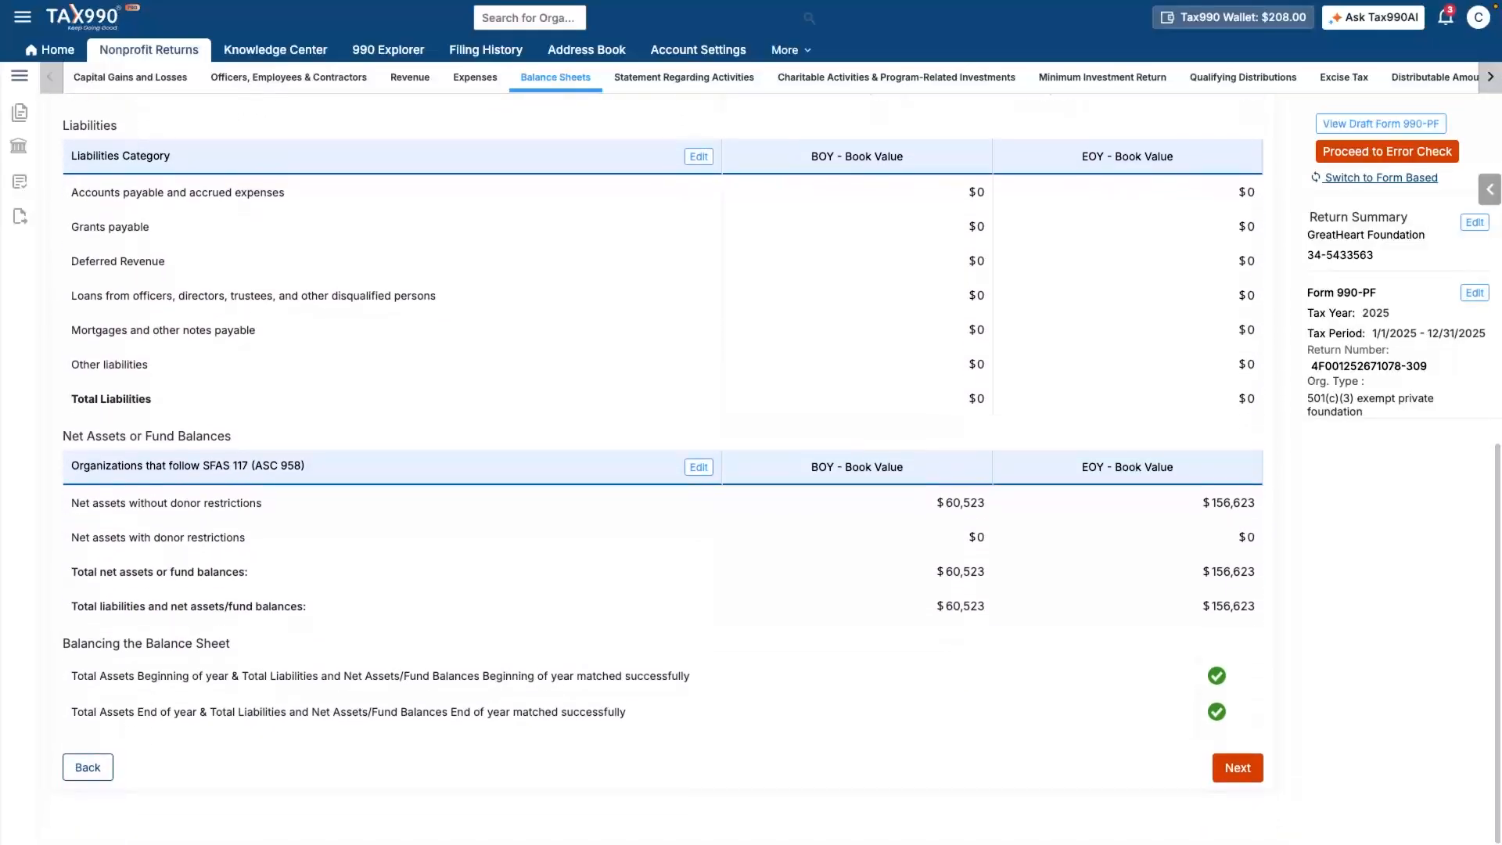
pyautogui.click(1238, 768)
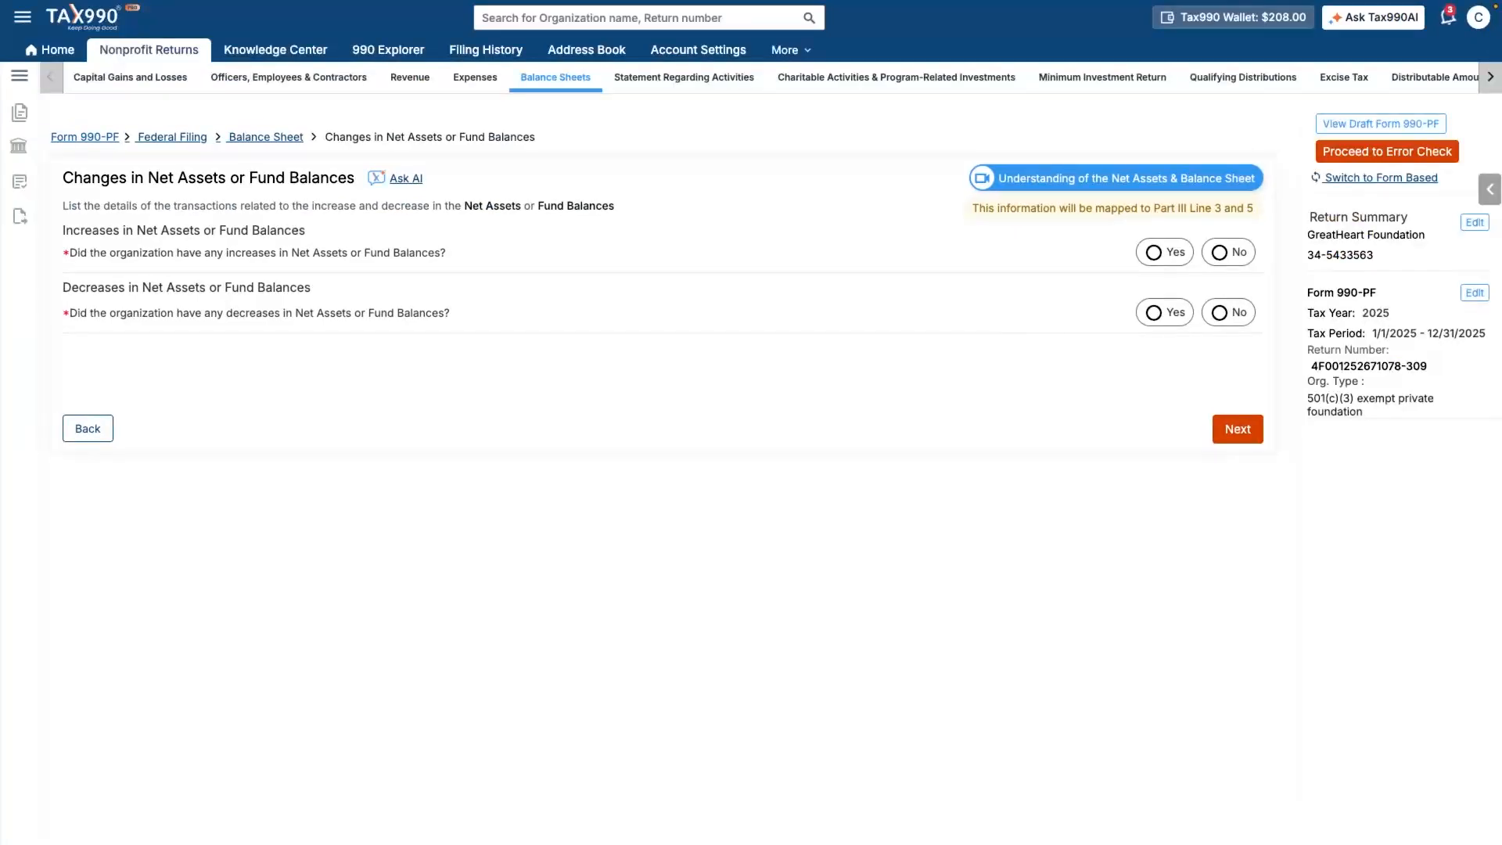
# - Answer No to both the increases and decreases in net assets questions
pyautogui.click(1219, 253)
pyautogui.click(1219, 313)
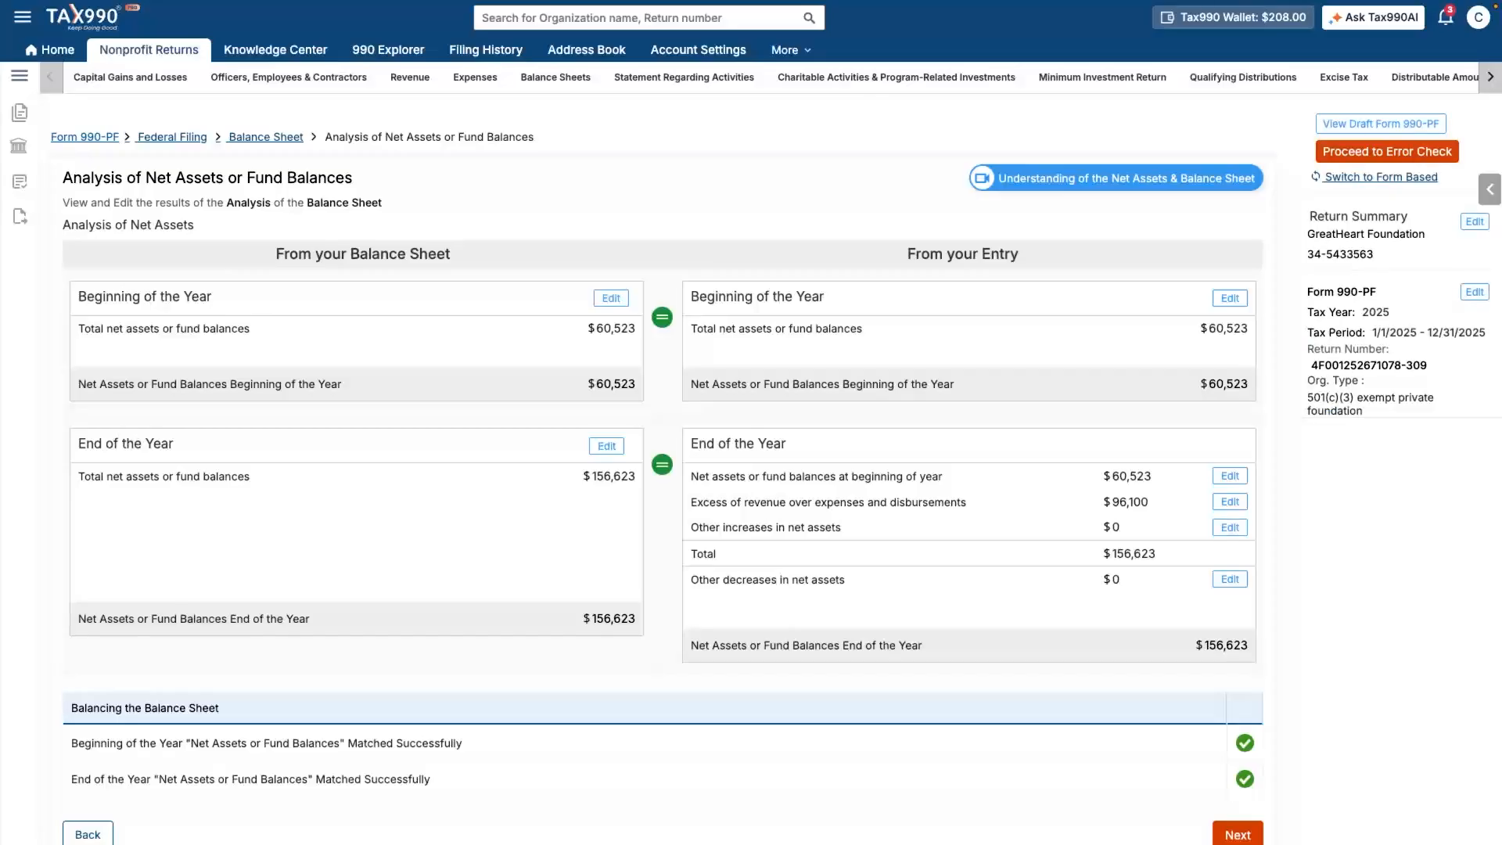
# - Accept the net asset analysis showing matched $60,523 and $156,623 balances
pyautogui.scroll(-1, 657, 469)
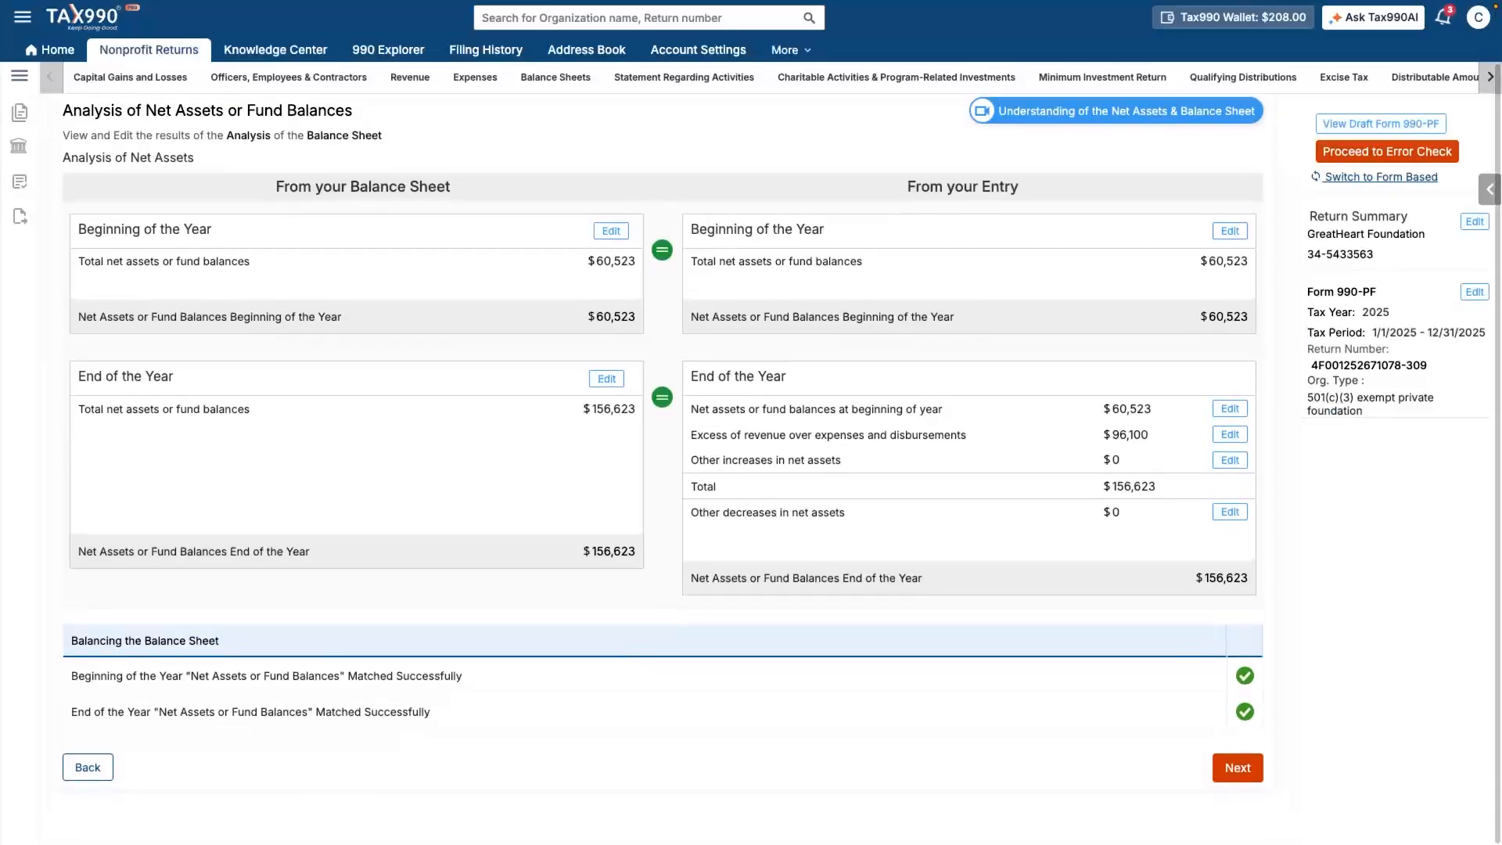
pyautogui.click(1237, 767)
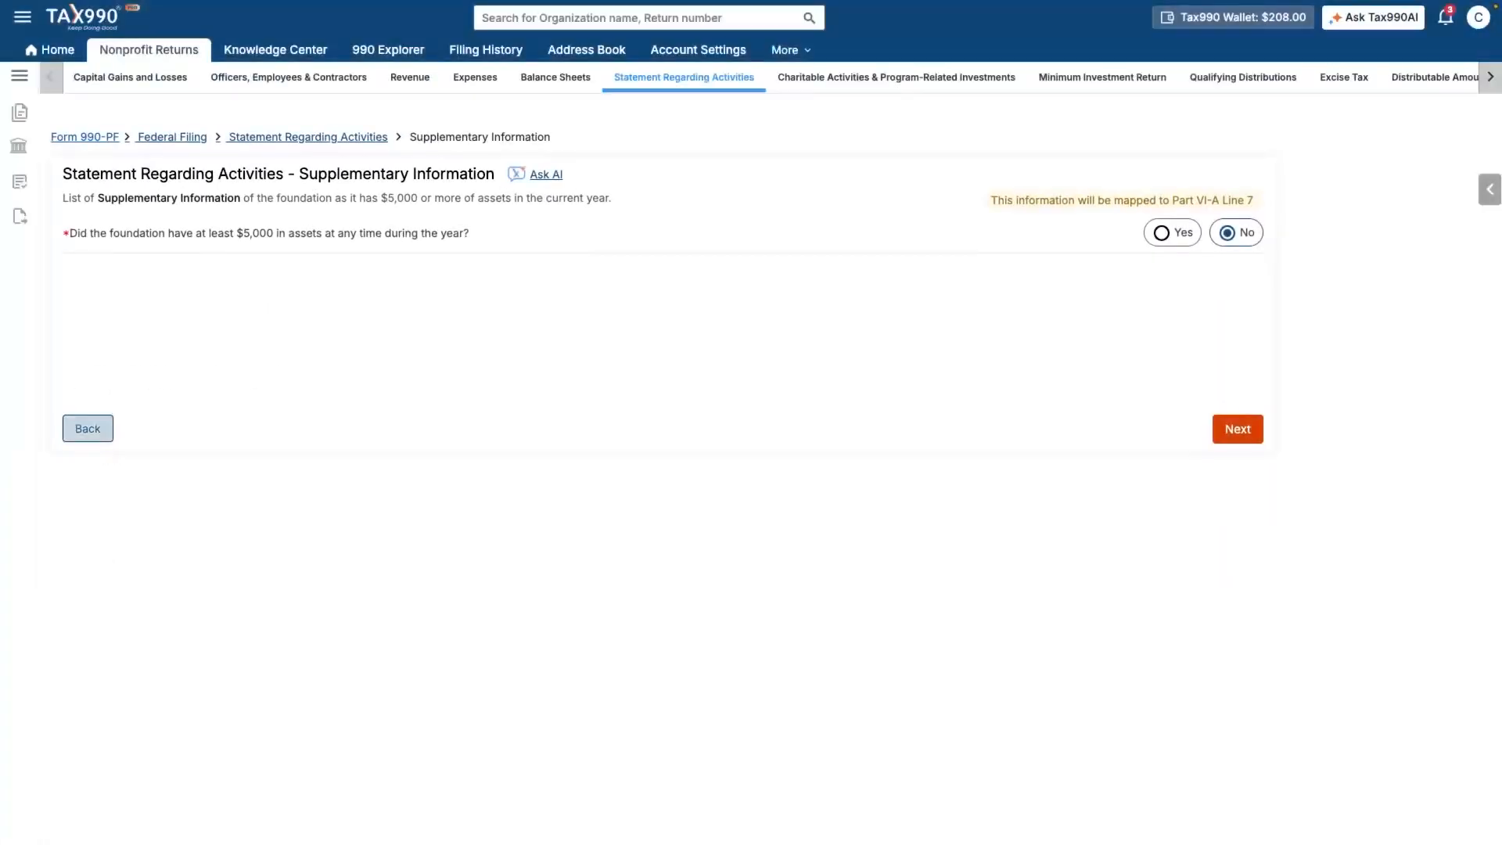
# - Answer Yes to holding $5,000 in assets and Yes on contribution information
pyautogui.click(1163, 233)
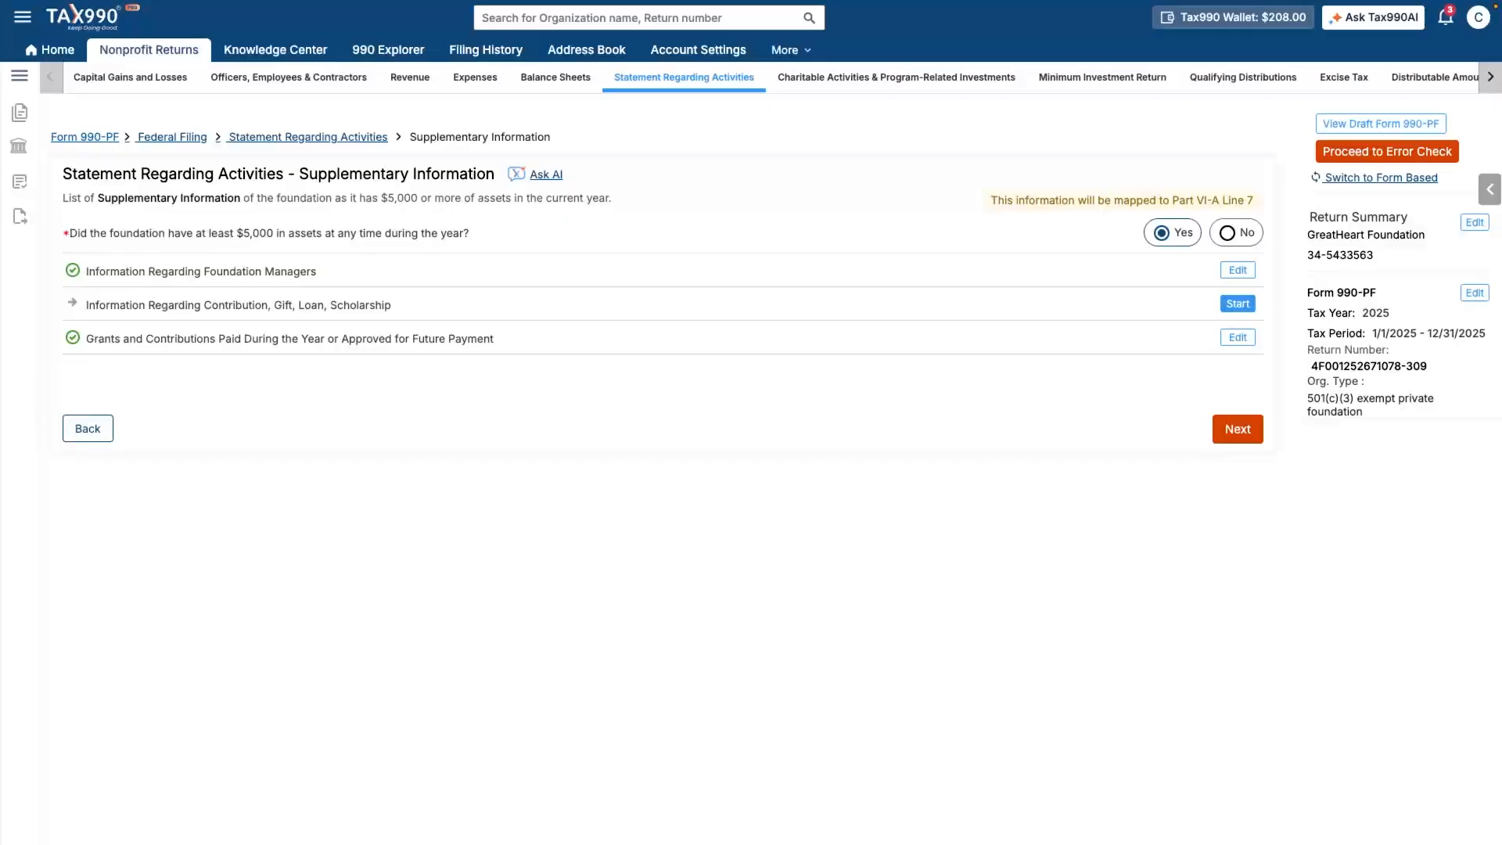
pyautogui.click(1238, 304)
pyautogui.click(87, 286)
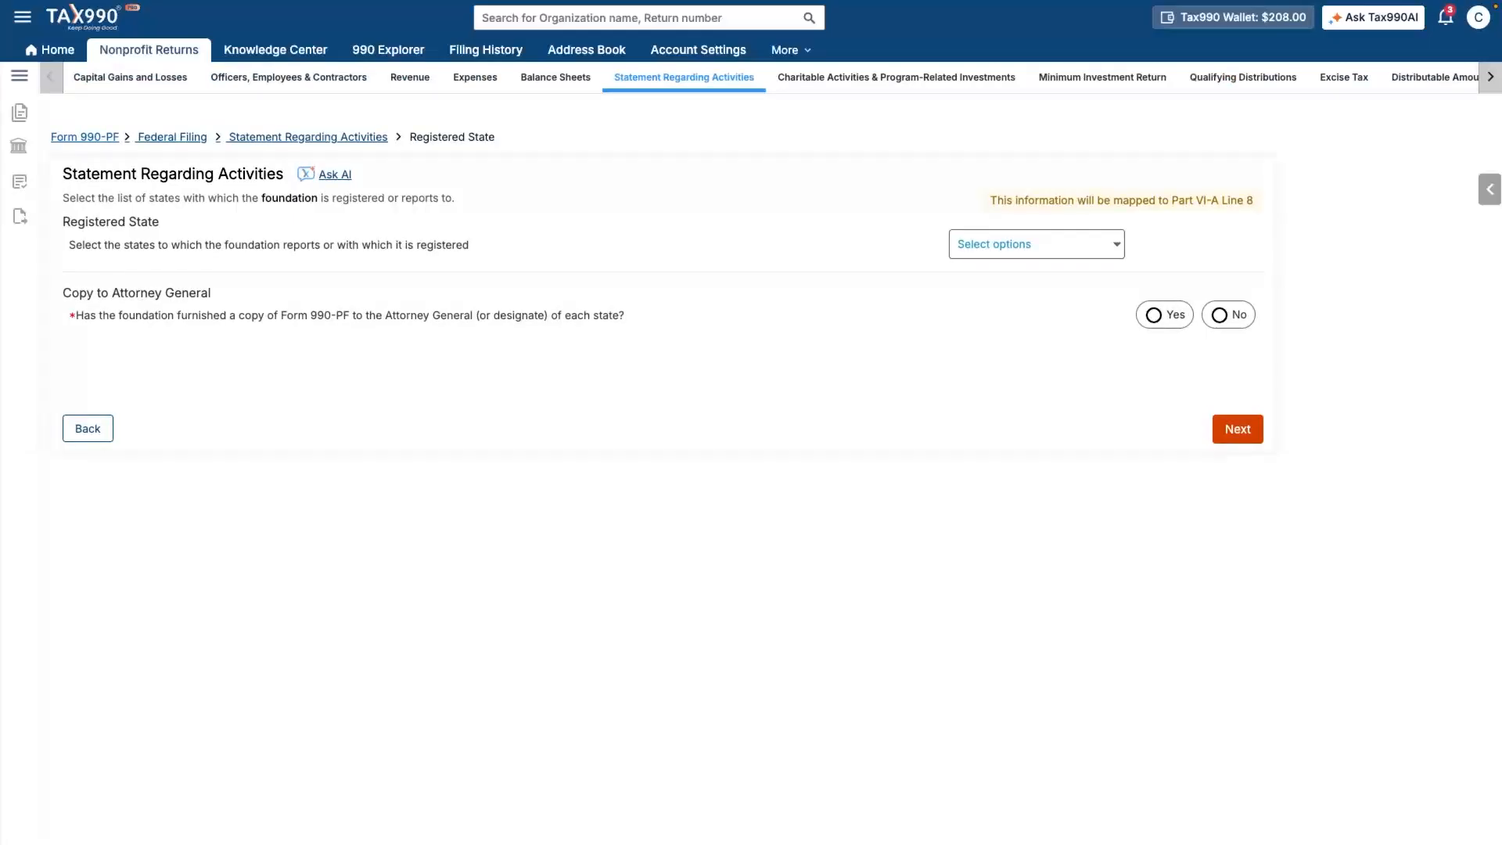
# - Mark South Carolina as the registered state and answer Yes to Copy to Attorney General
pyautogui.click(1036, 245)
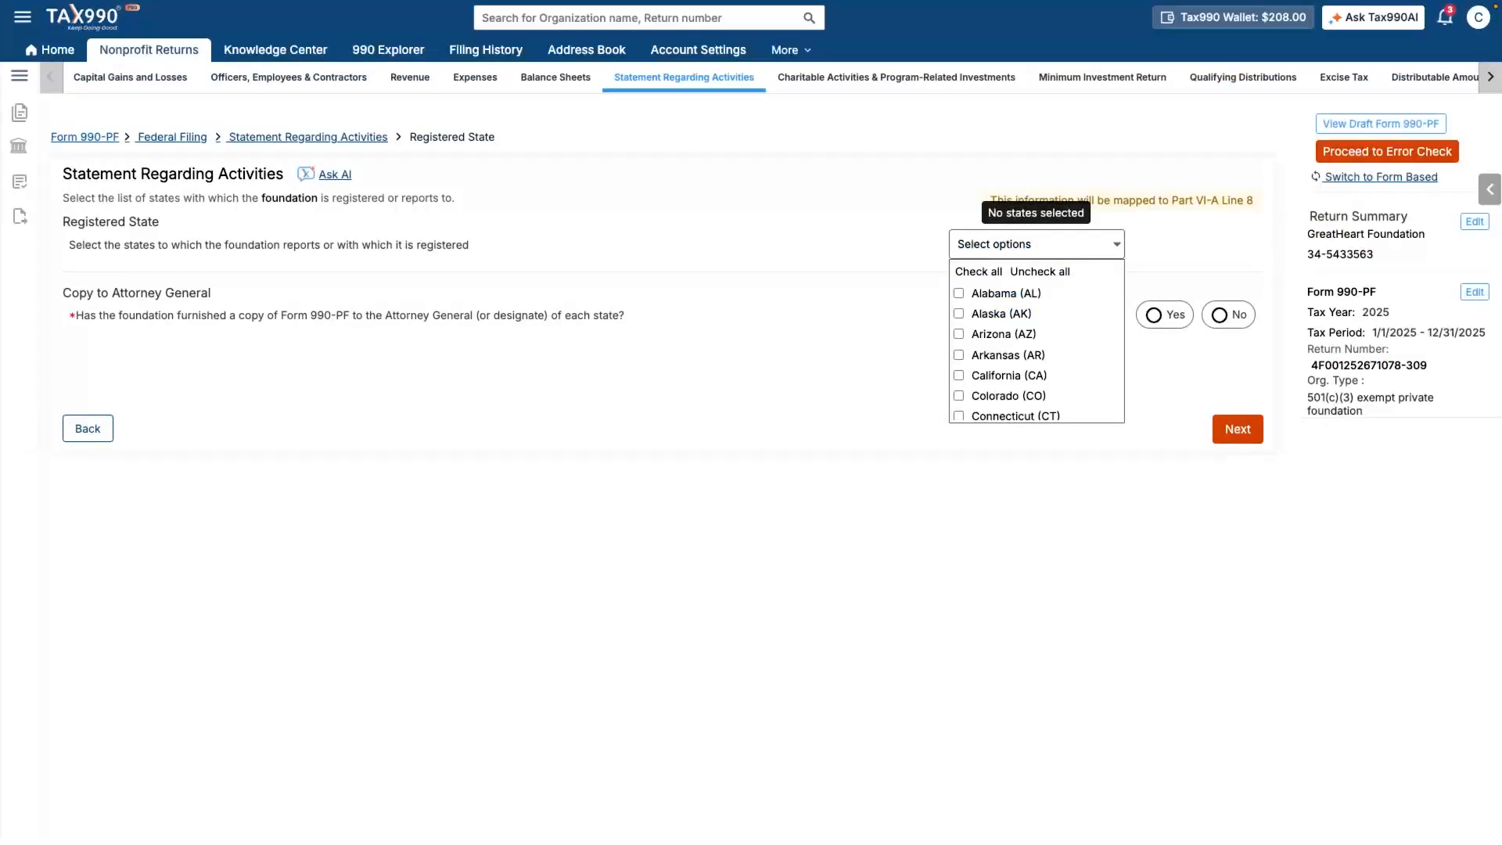
pyautogui.scroll(-8, 1036, 348)
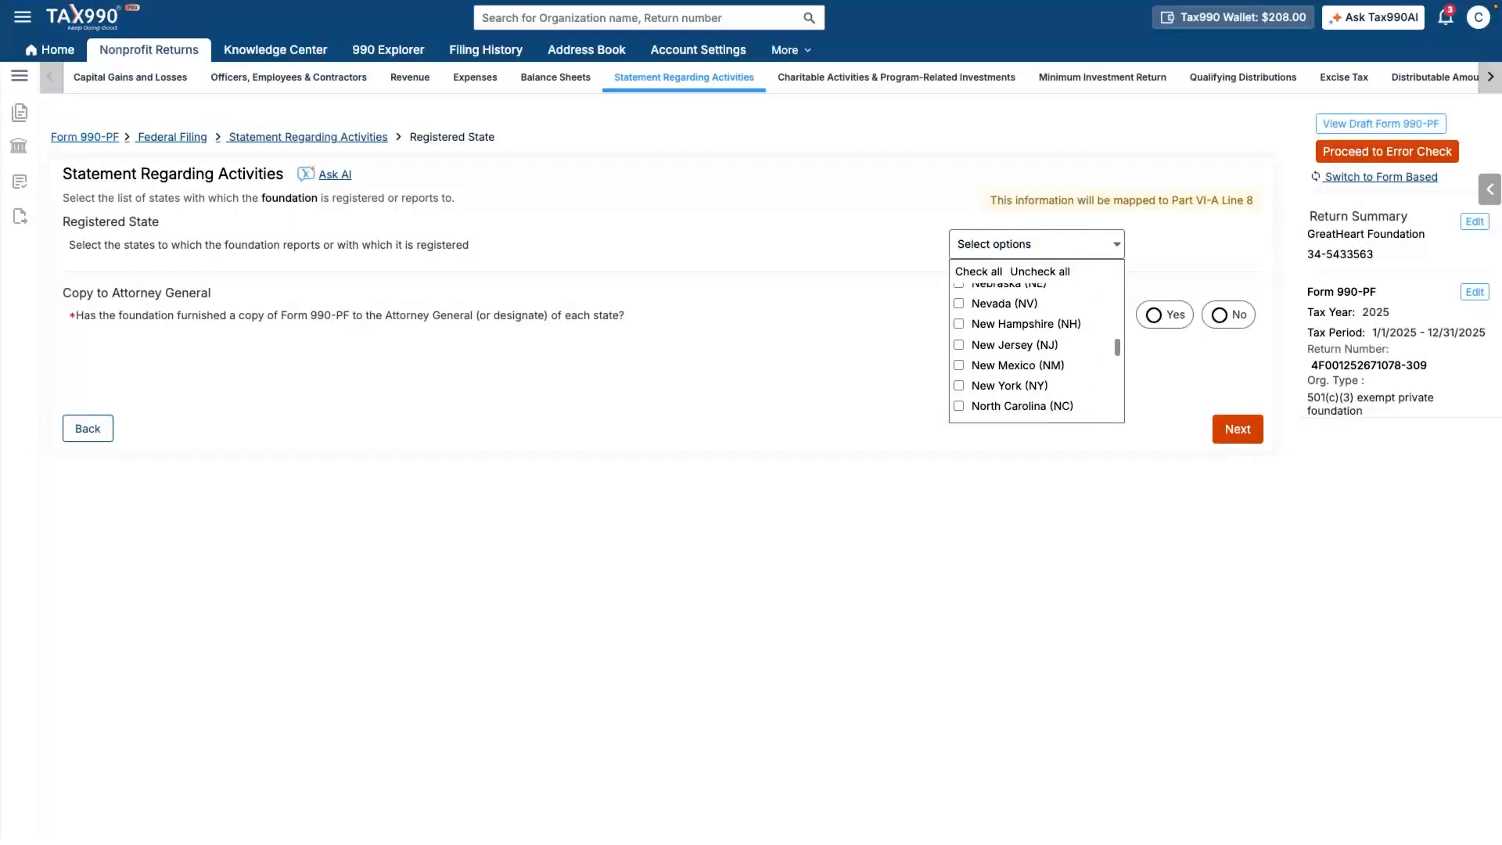
pyautogui.scroll(-3, 1037, 348)
pyautogui.click(958, 399)
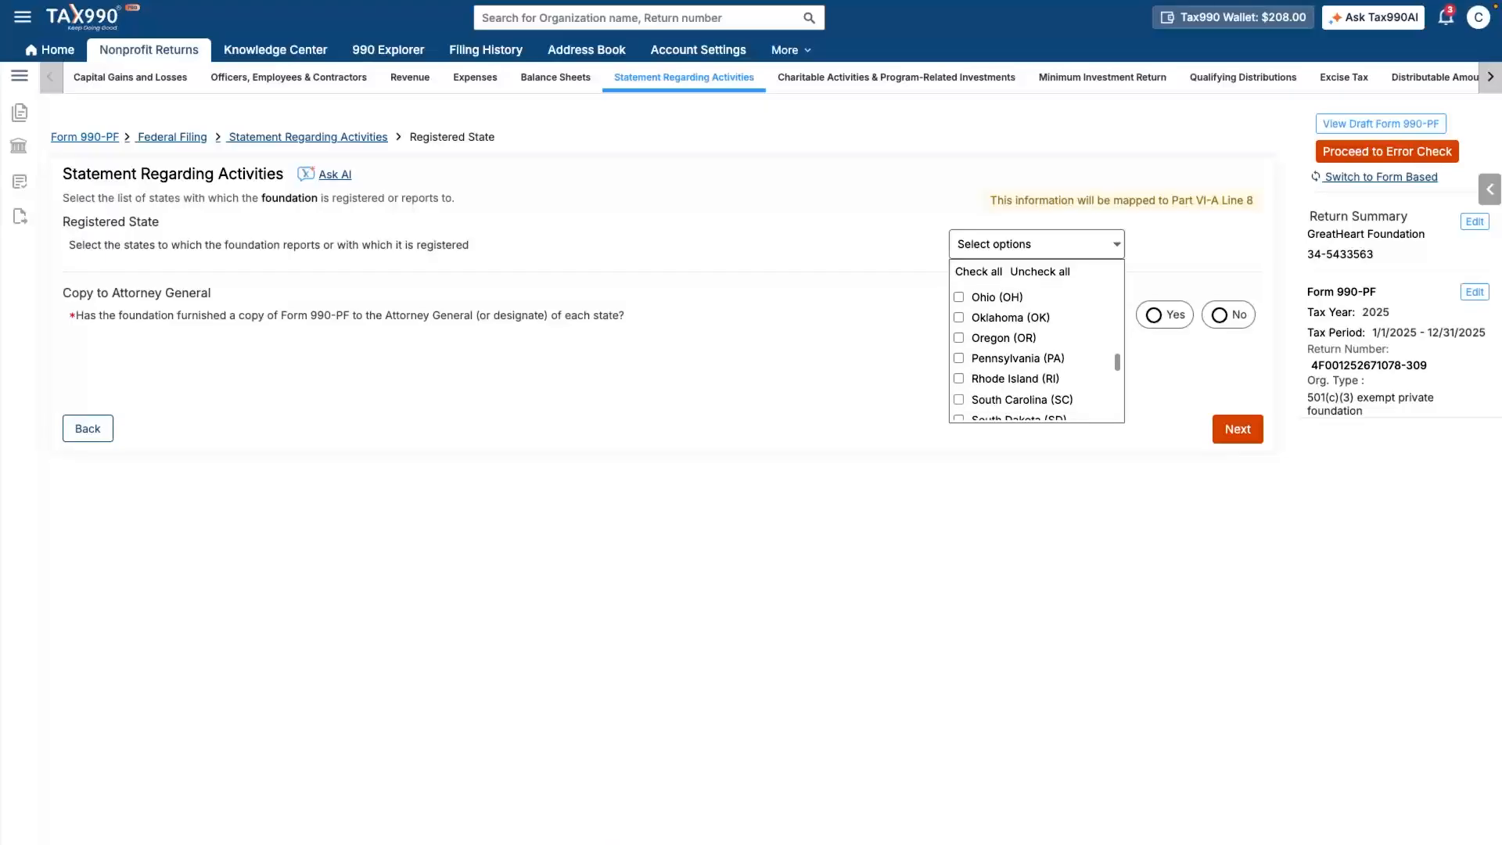
pyautogui.click(1036, 244)
pyautogui.click(1154, 315)
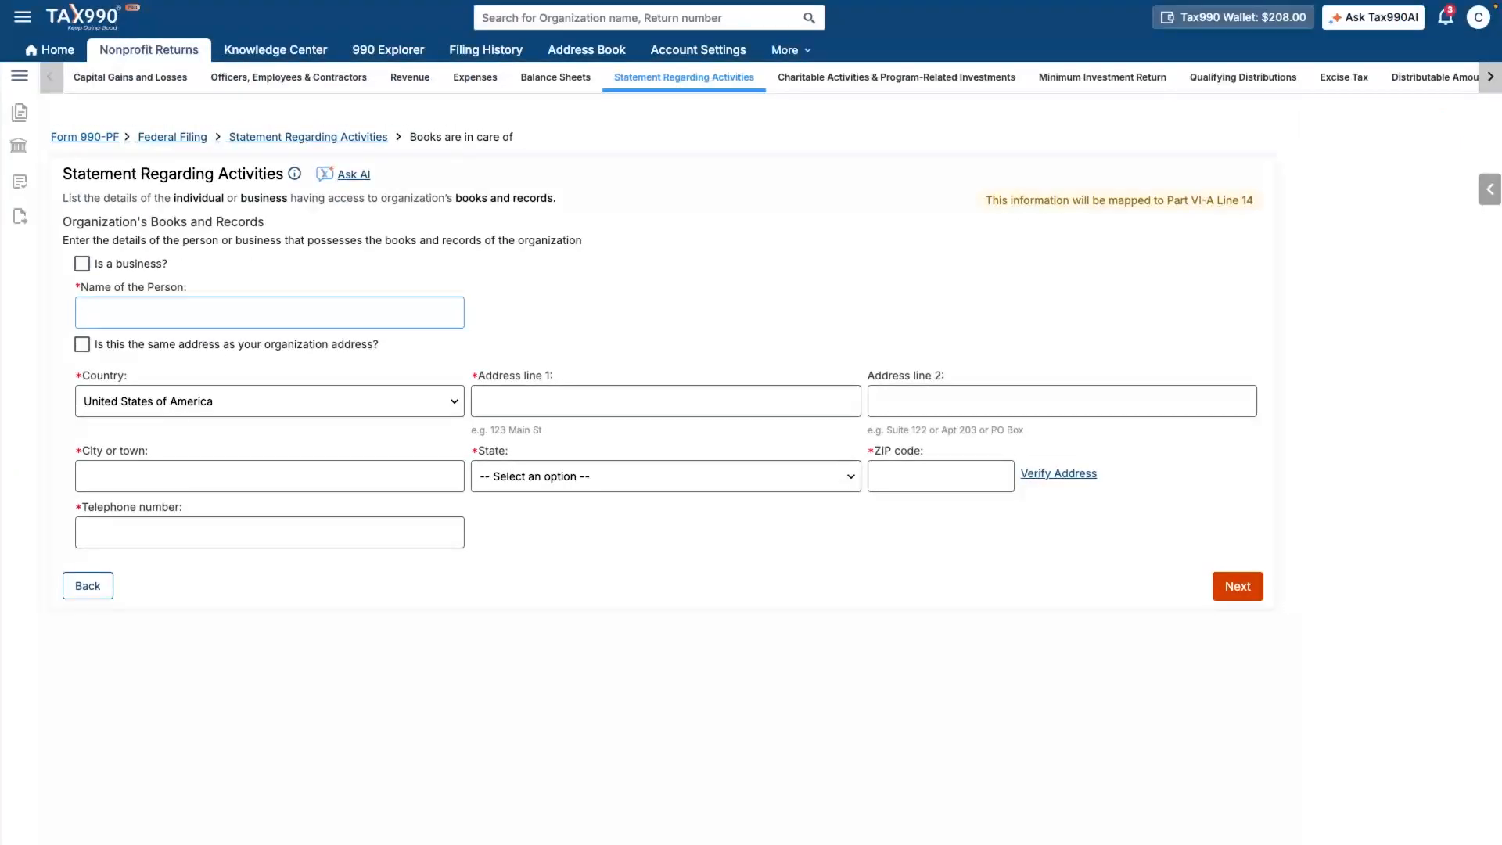
# - Record business 'Tax990' as books keeper at the organization's address, with its telephone number
pyautogui.click(82, 263)
pyautogui.click(270, 313)
pyautogui.write('Tax990')
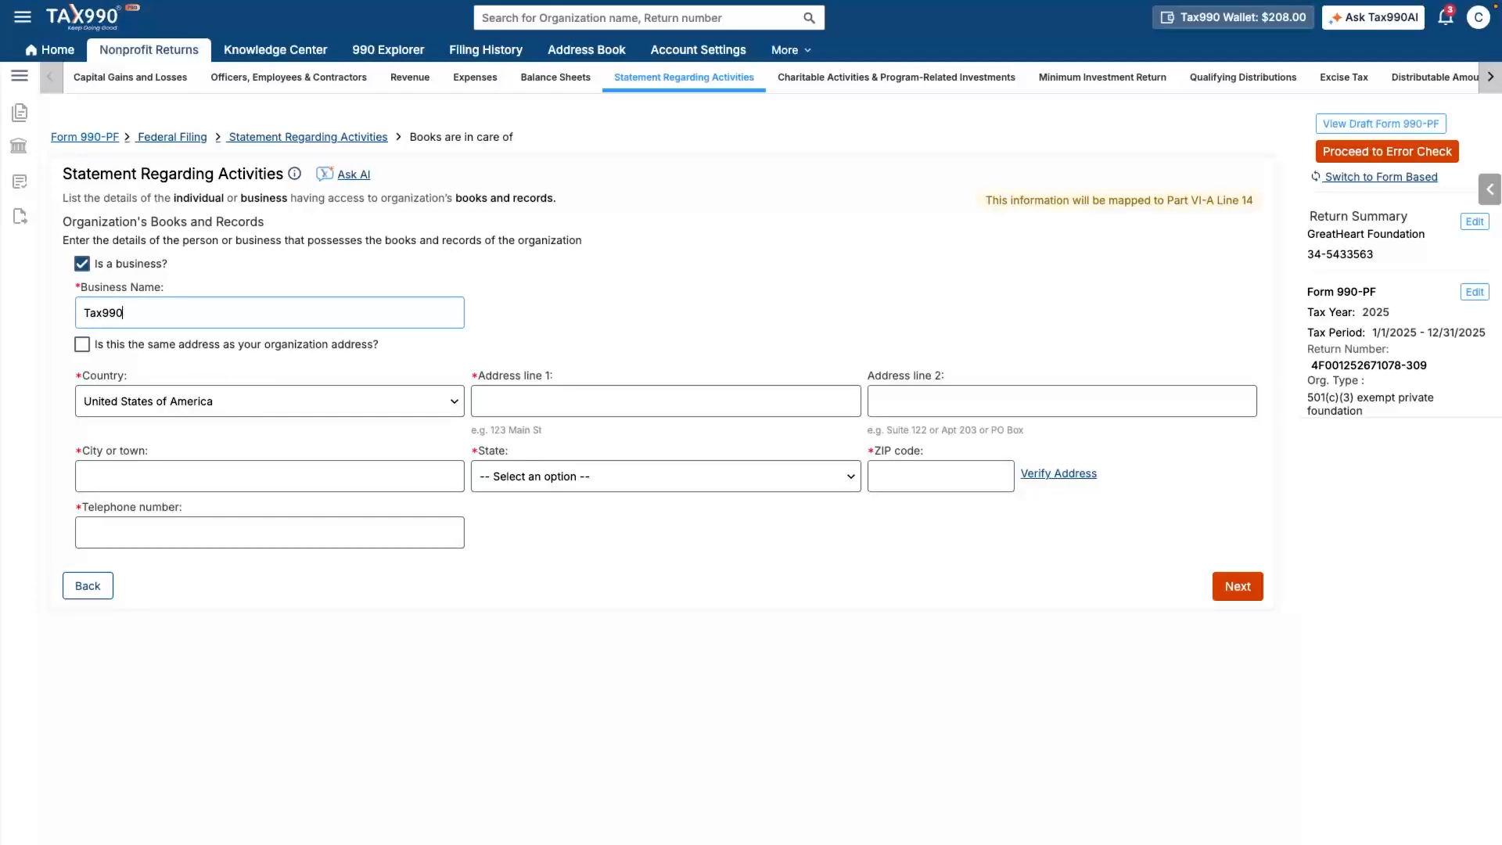
pyautogui.click(82, 344)
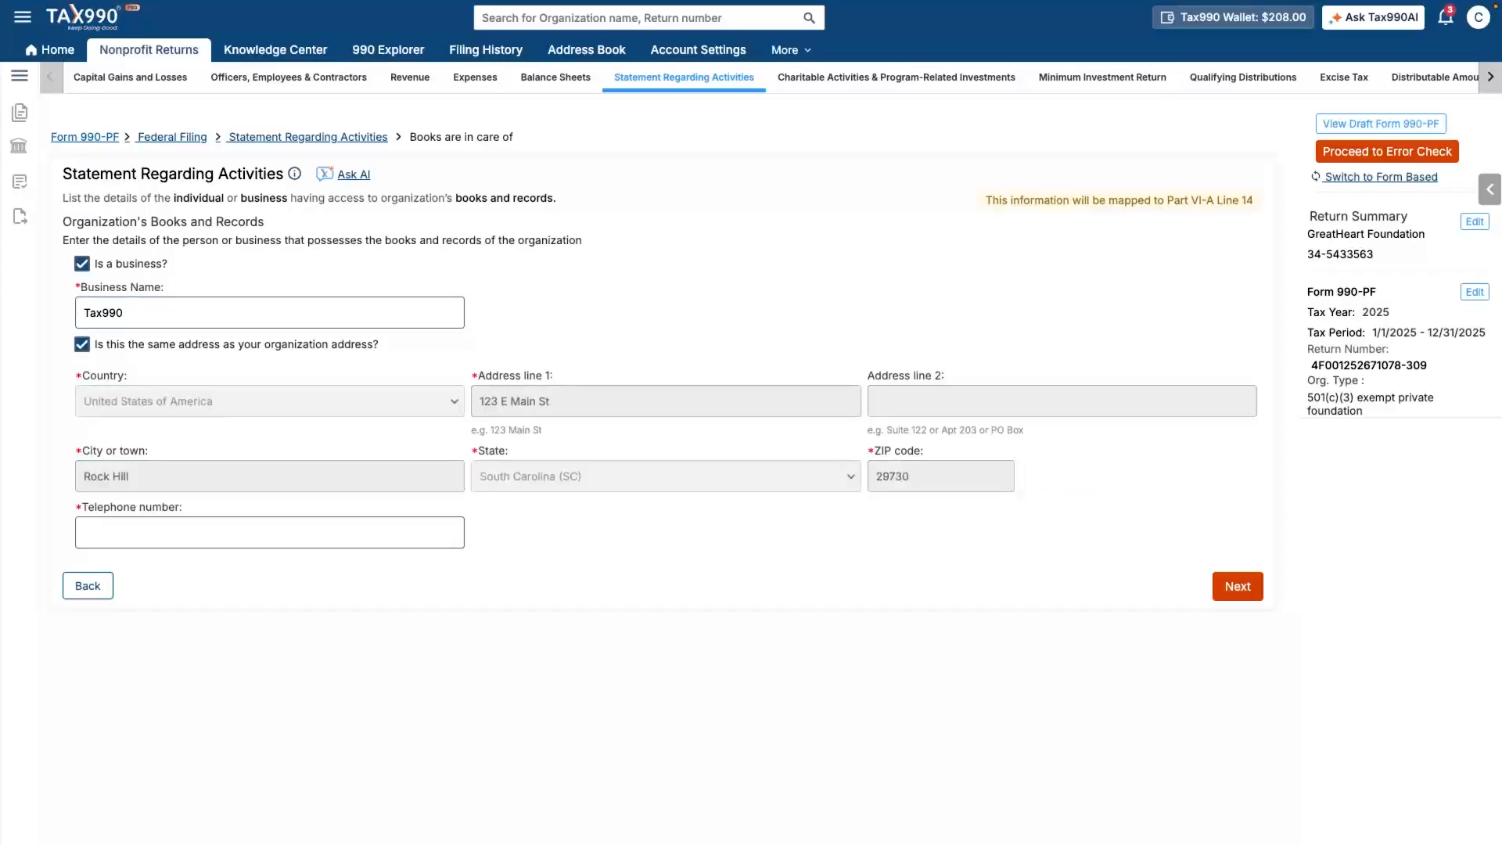
pyautogui.click(270, 533)
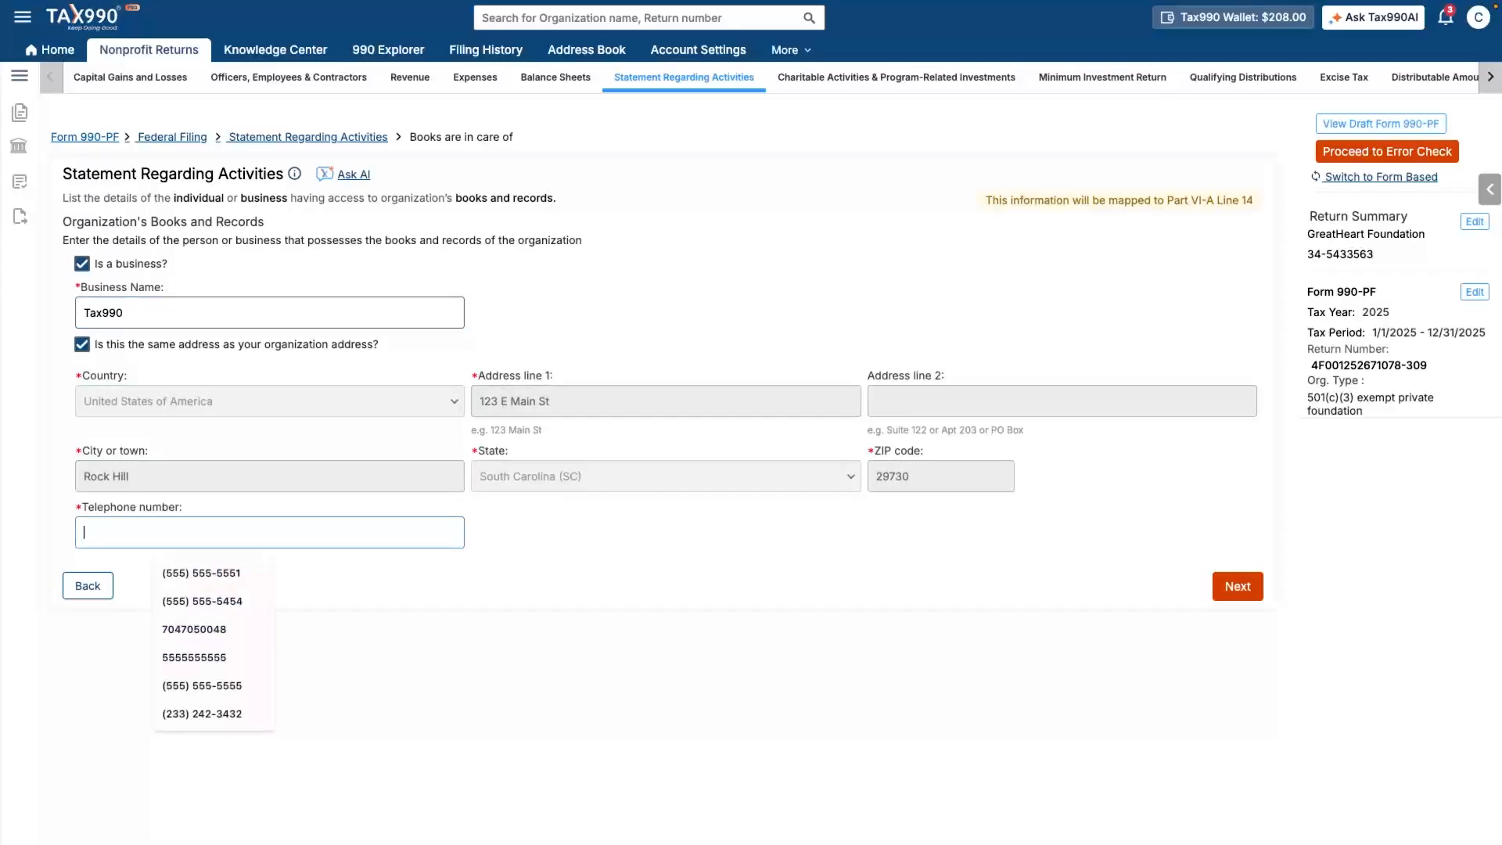
pyautogui.write('(555) 45')
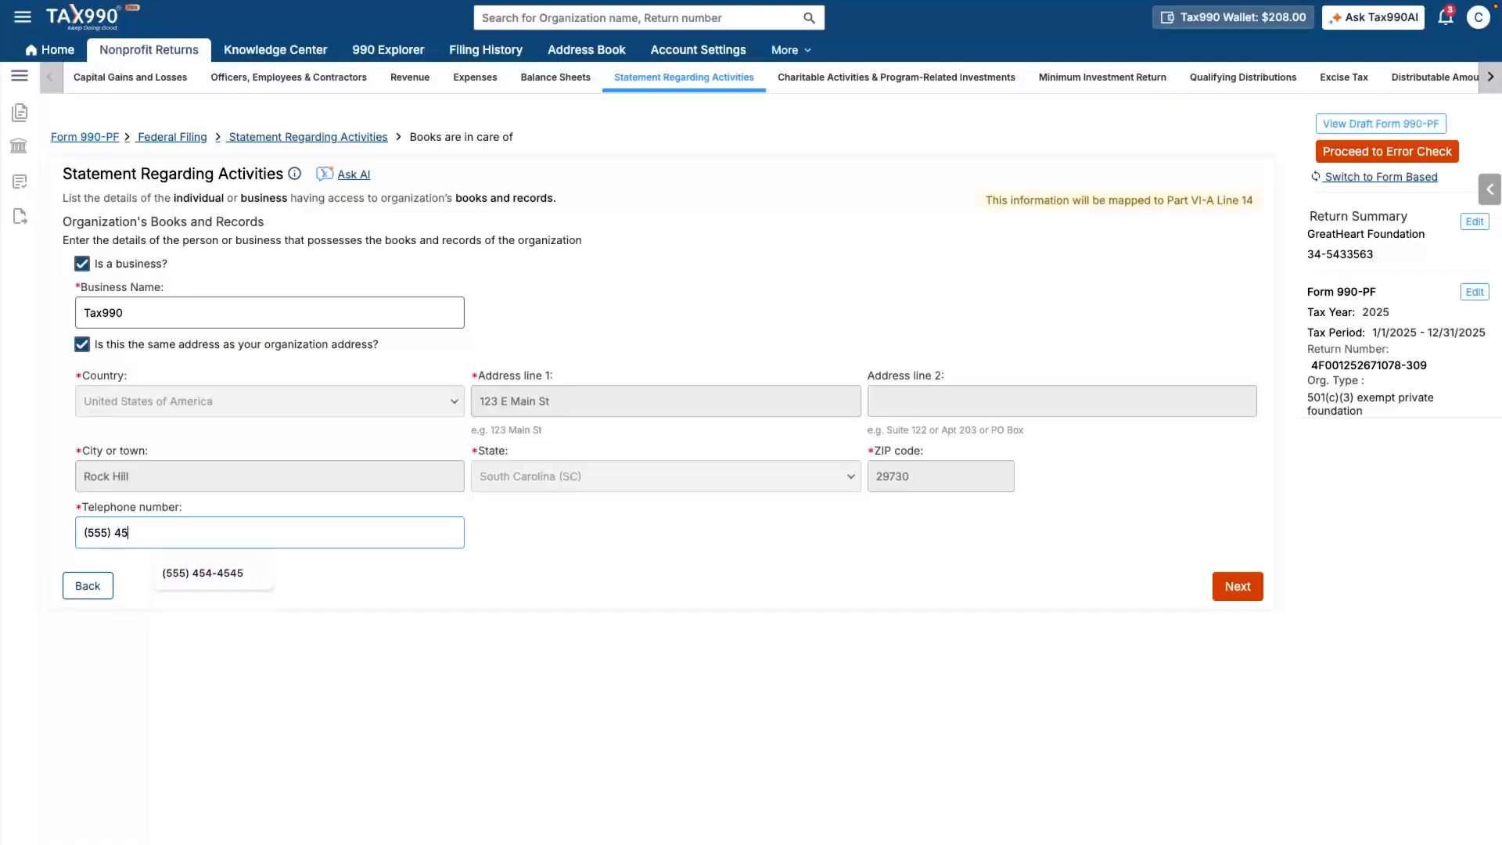
pyautogui.write('4-4545')
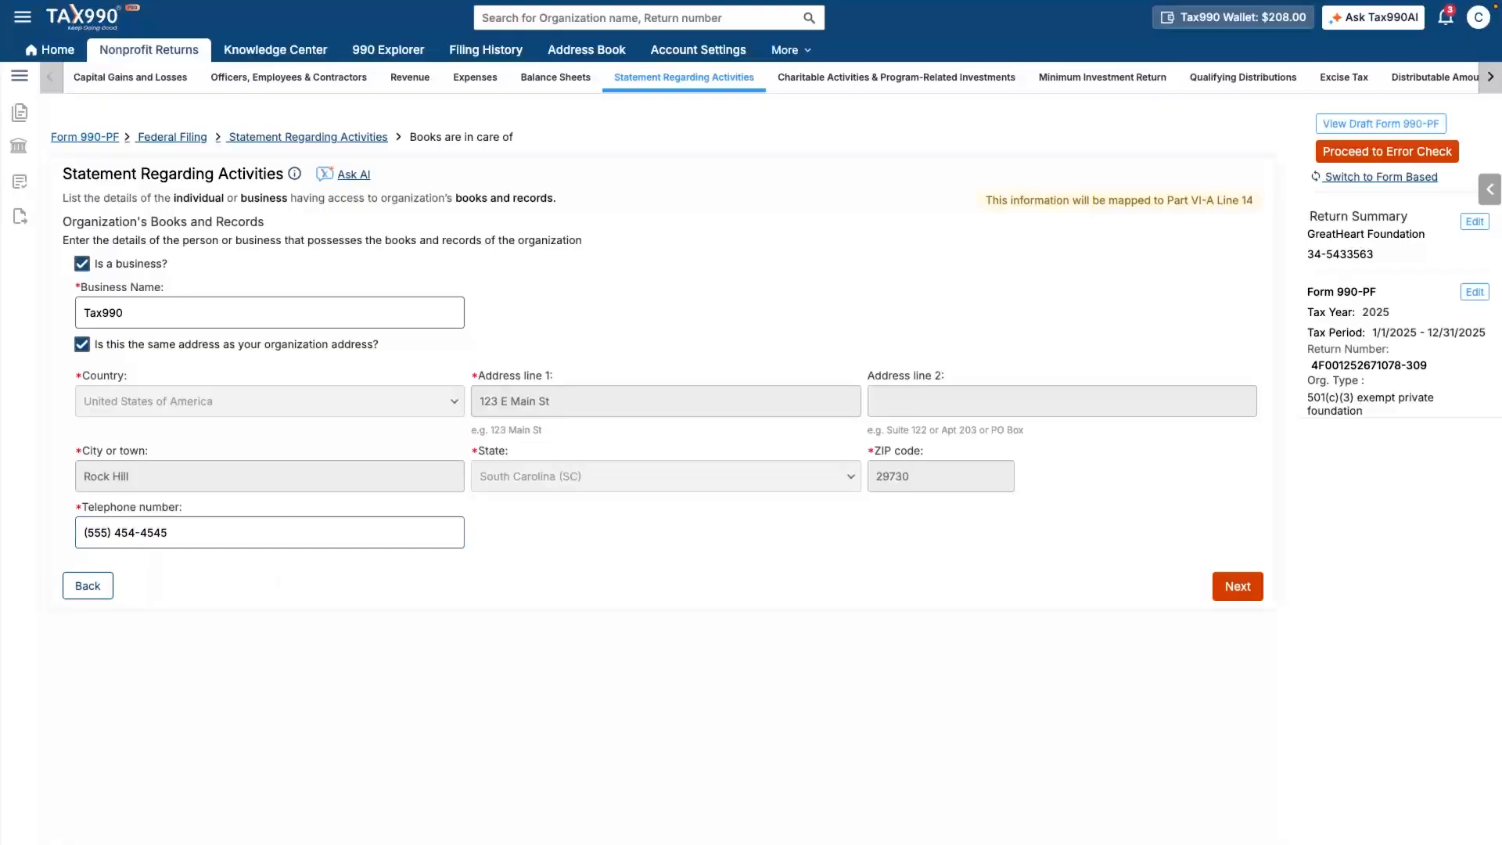
pyautogui.click(1237, 586)
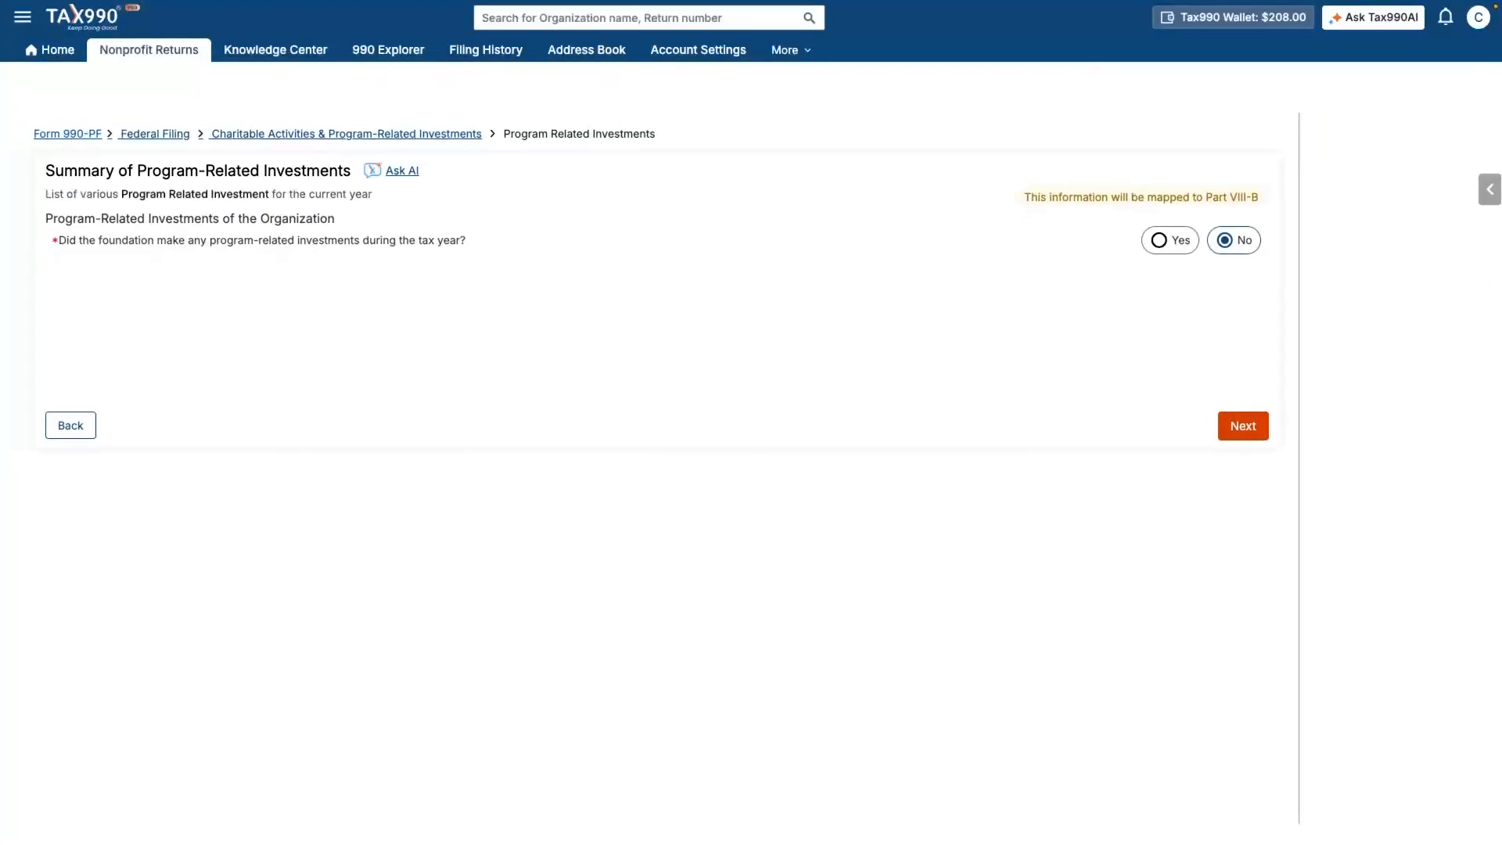
# - Enter 0 acquisition indebtedness in the fair market value section and accept the $0 minimum investment return
pyautogui.doubleClick(1238, 429)
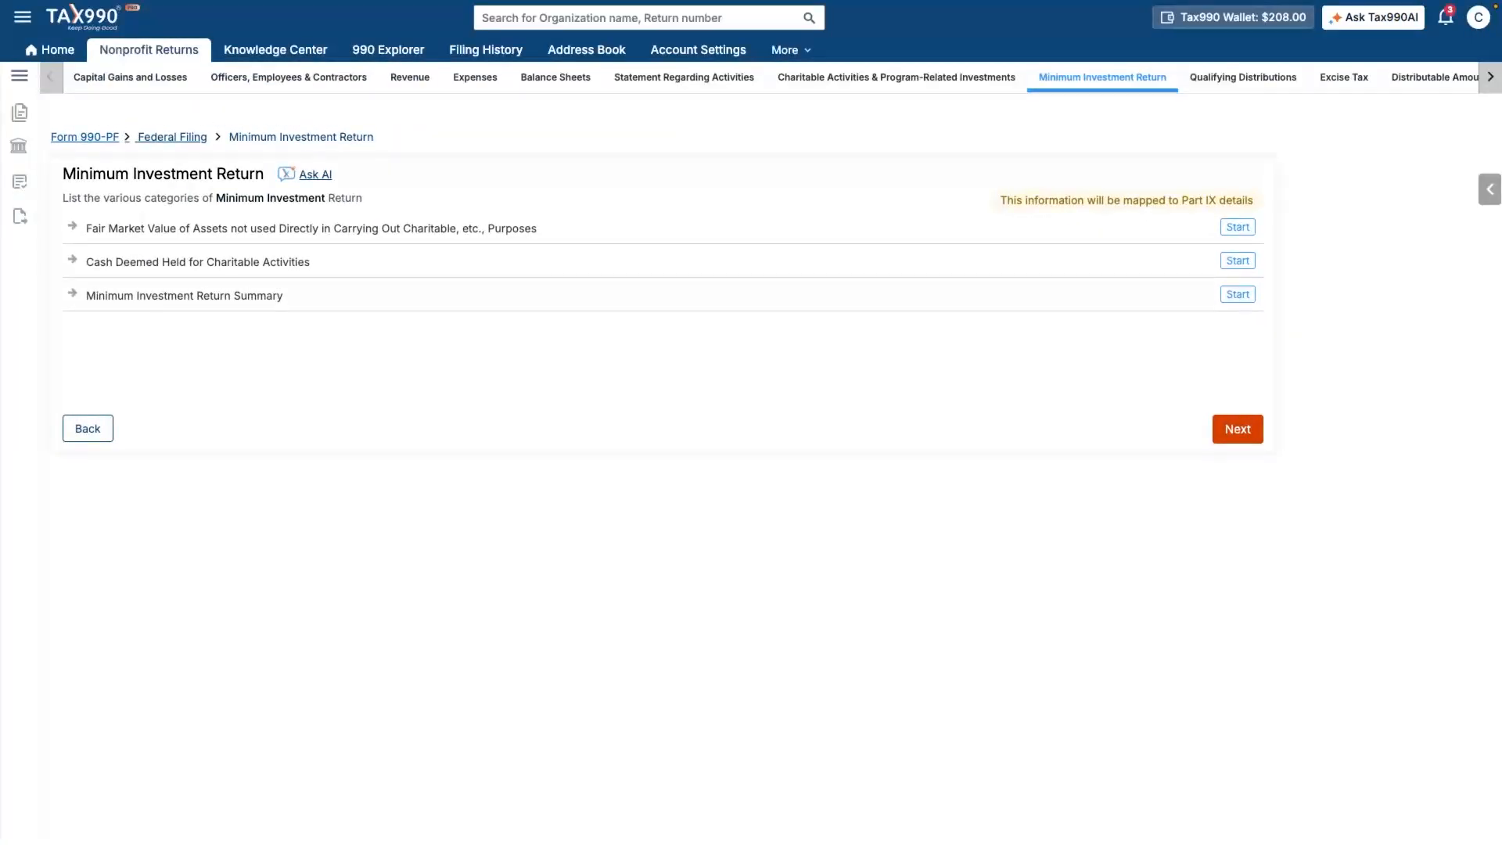
pyautogui.click(1237, 429)
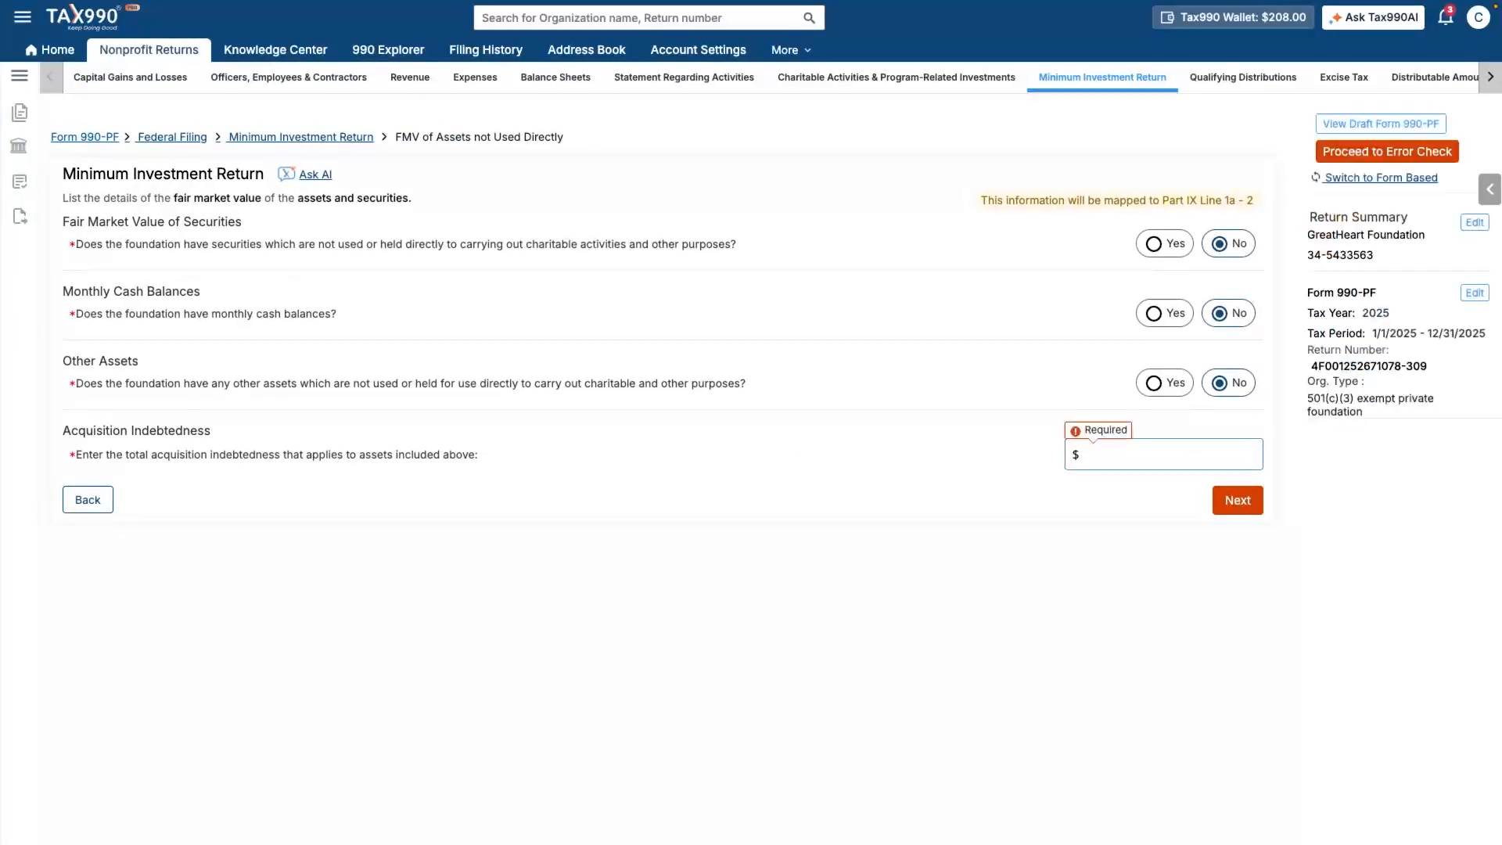
pyautogui.write('0')
pyautogui.click(1238, 501)
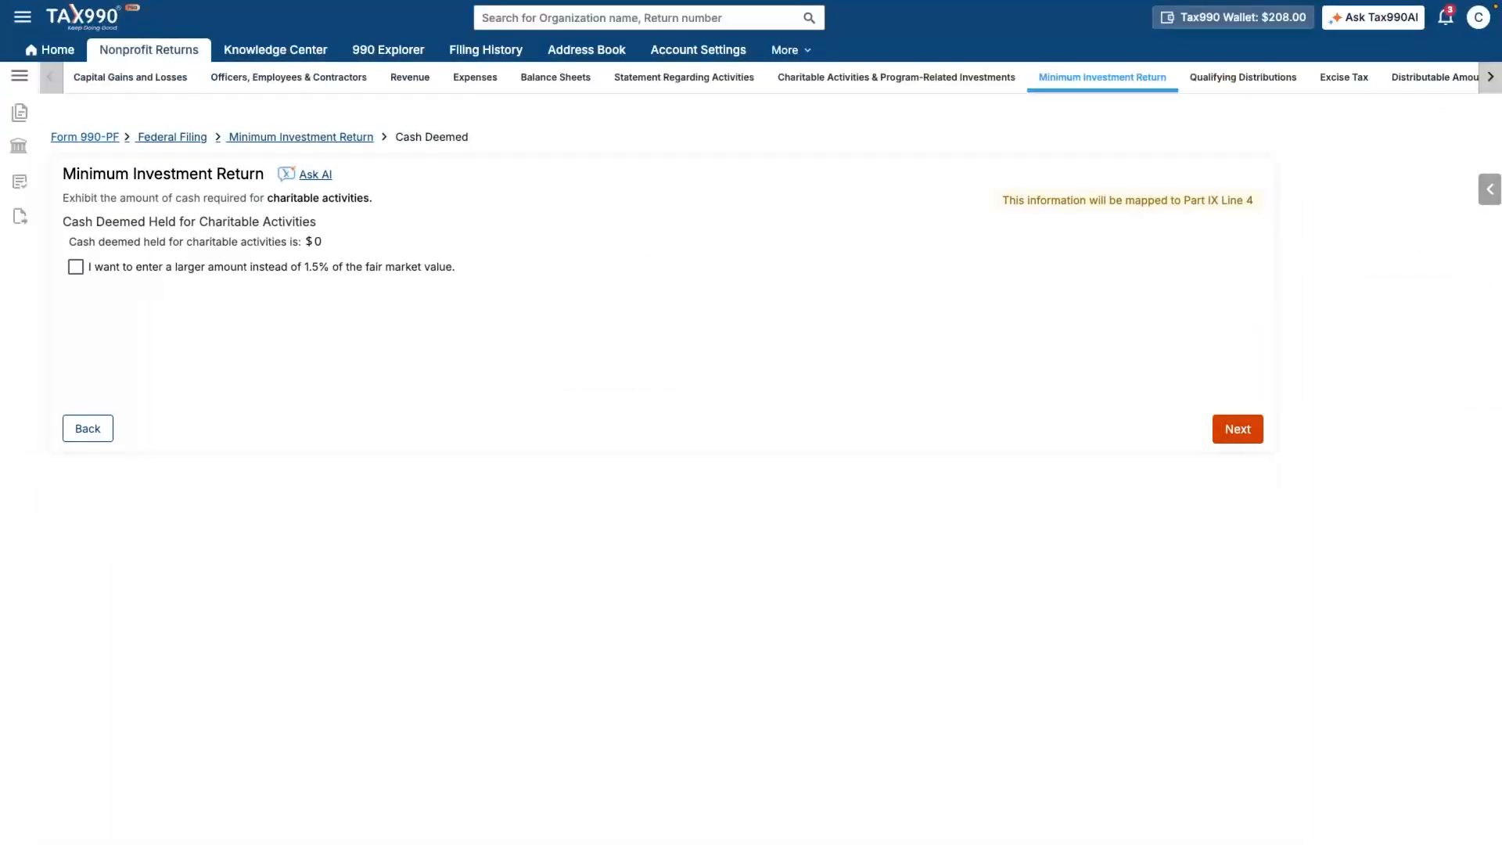
pyautogui.click(1238, 428)
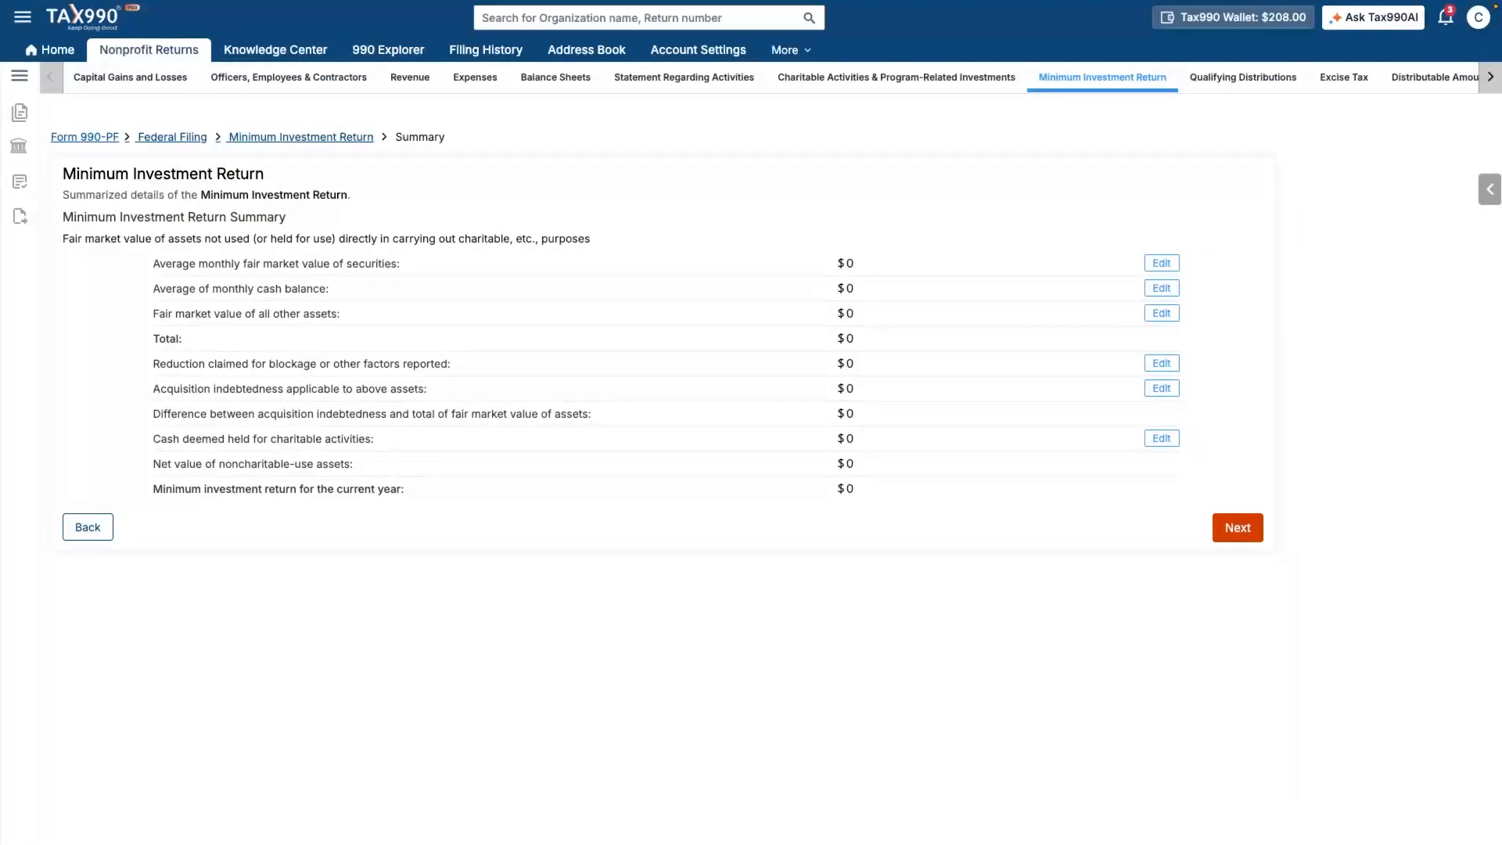
pyautogui.click(1238, 528)
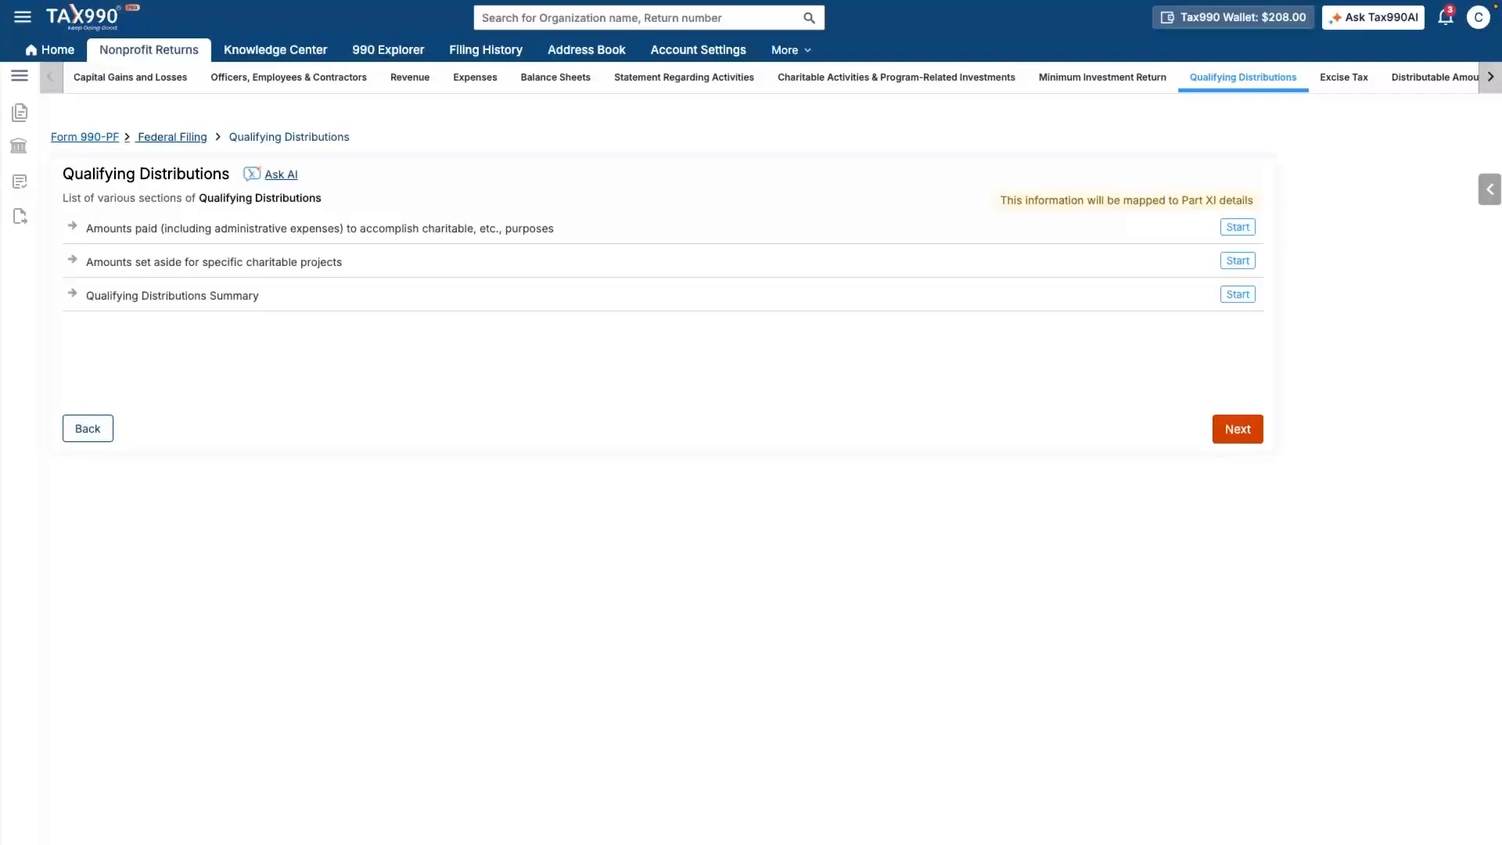
# - Enter $0 for asset purchases and answer No to the cash distribution test
pyautogui.click(1237, 428)
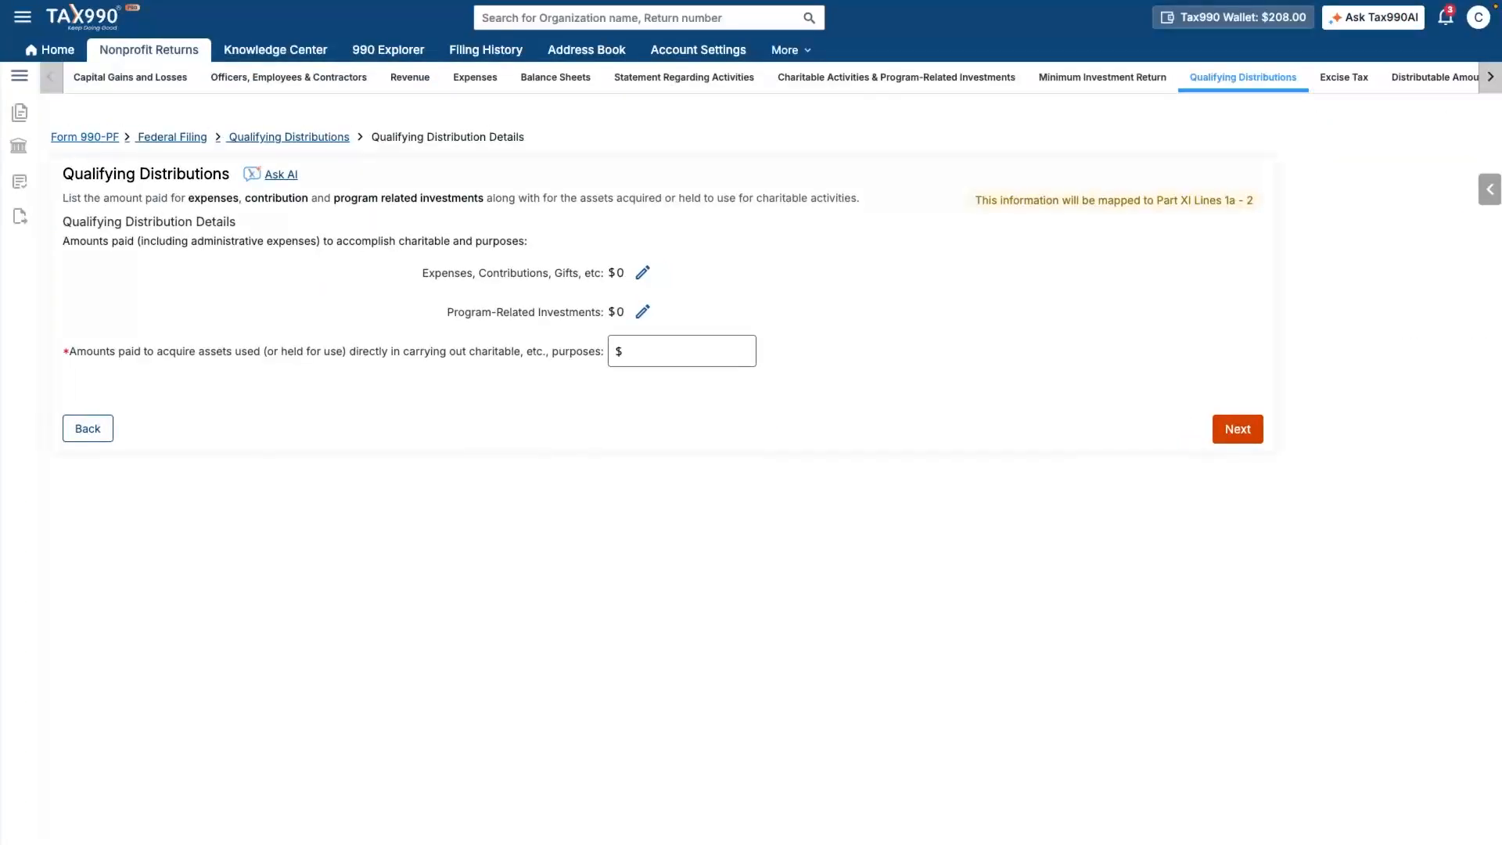
pyautogui.write('0')
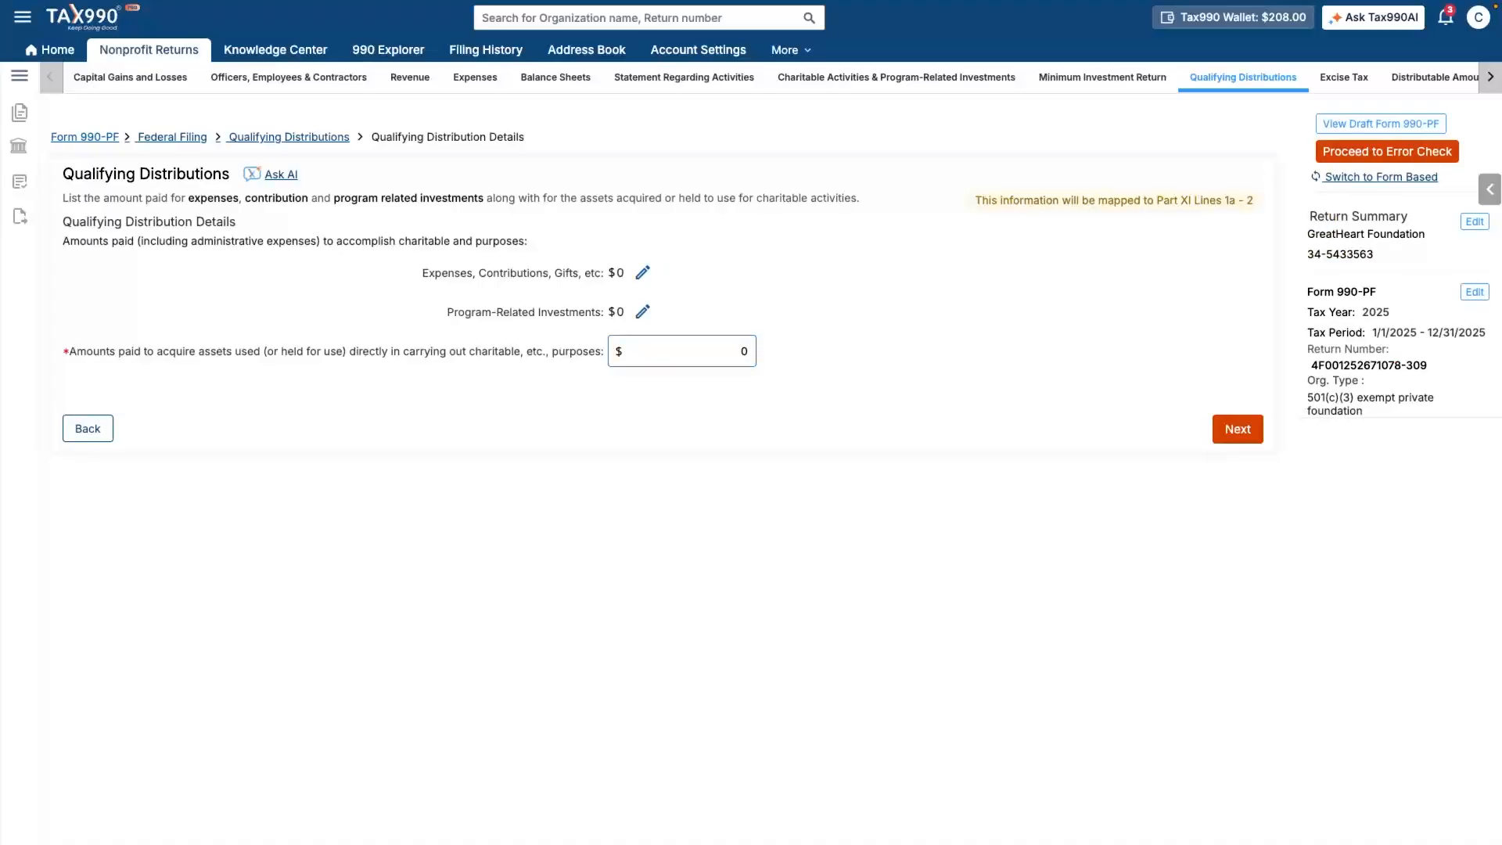
pyautogui.click(1237, 428)
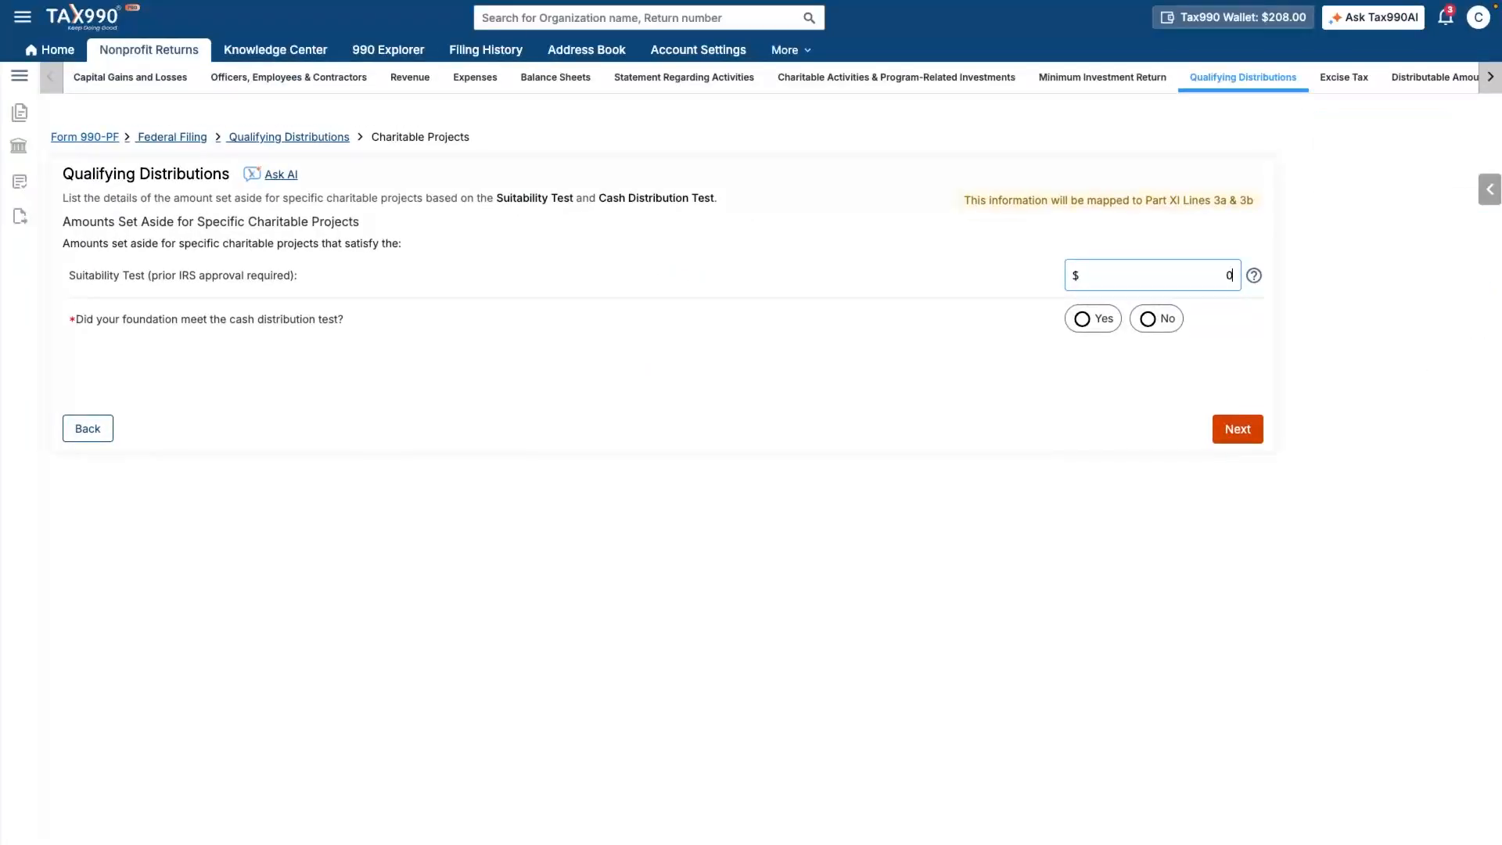
pyautogui.click(1148, 318)
pyautogui.click(1238, 429)
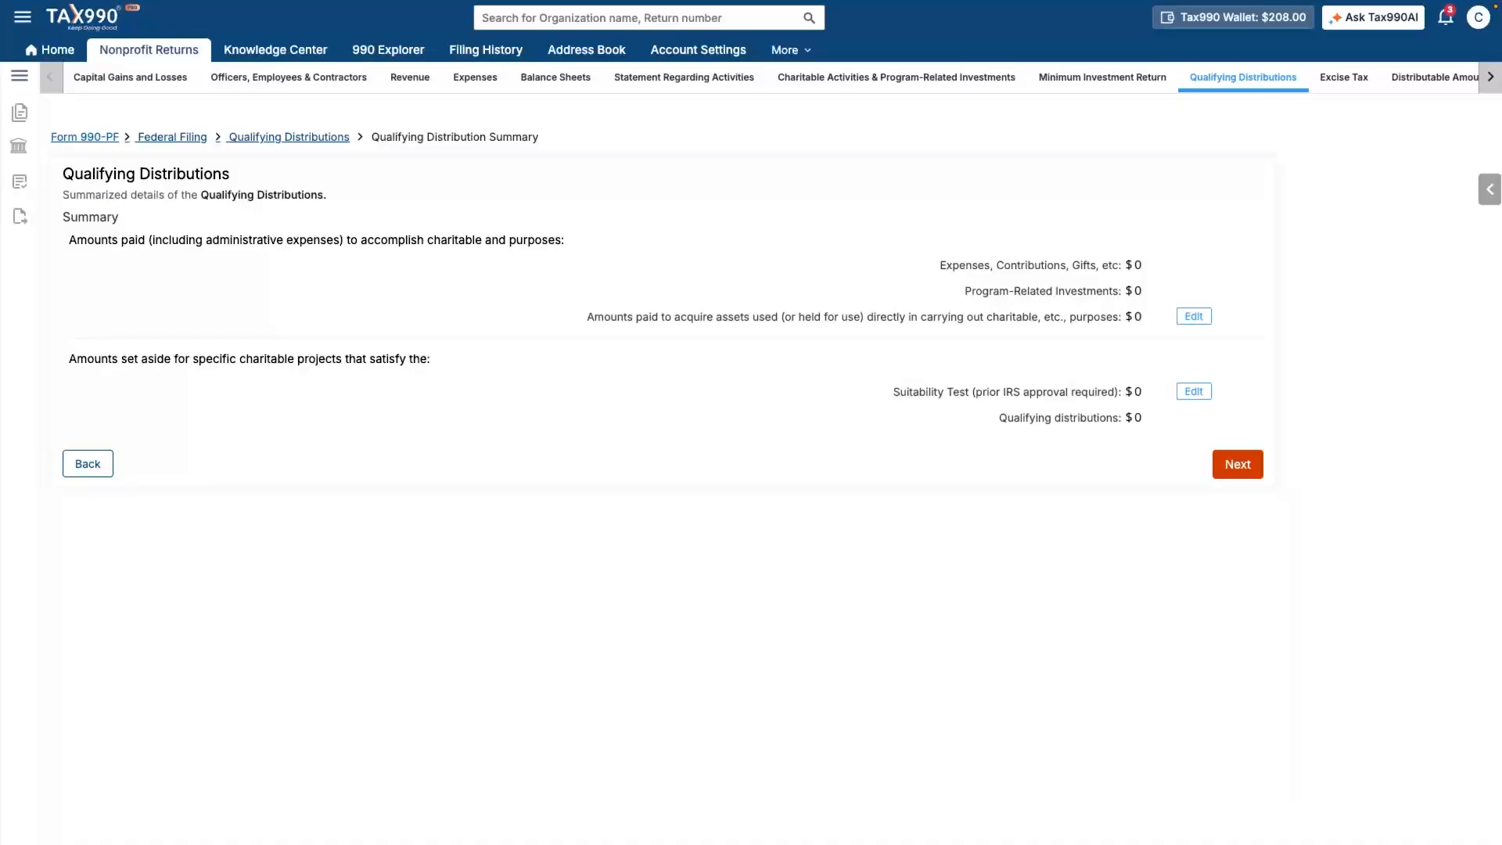
# - Pass the qualifying distributions summary and enter 0 in each excise tax credit field
pyautogui.click(1234, 464)
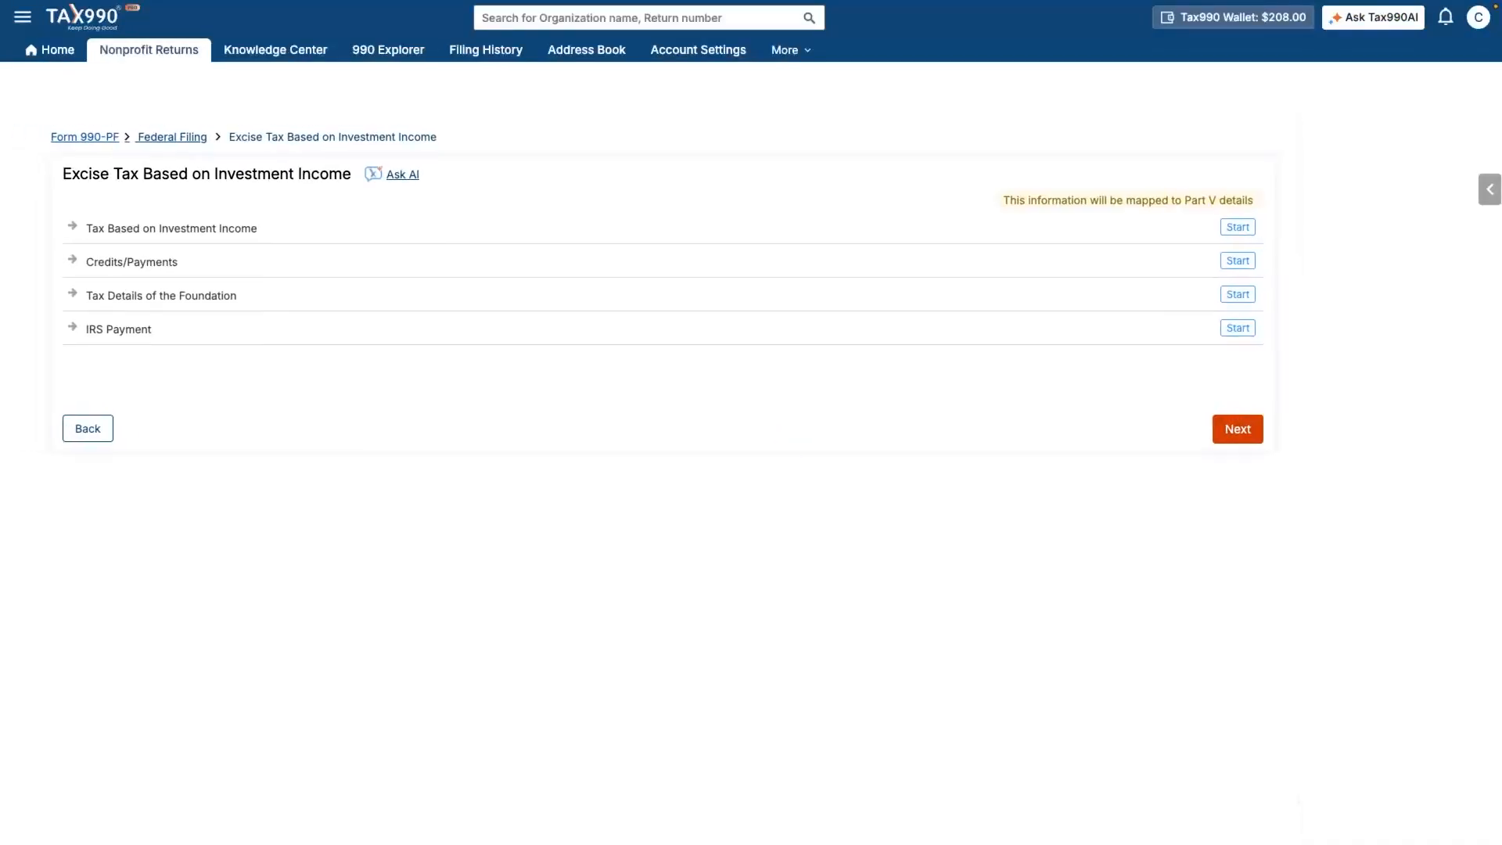
pyautogui.click(1236, 429)
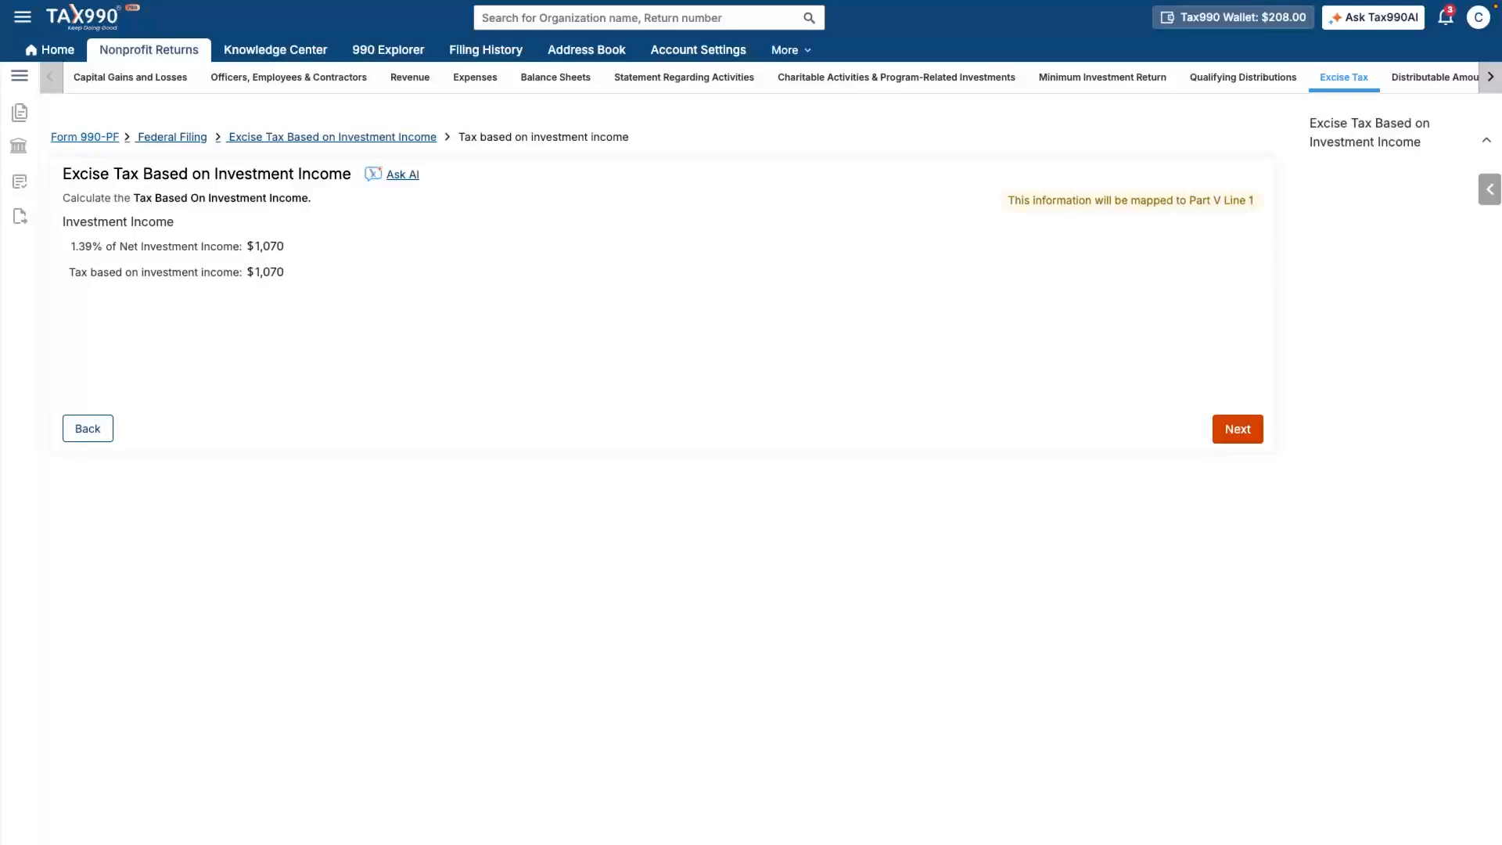
pyautogui.click(1237, 429)
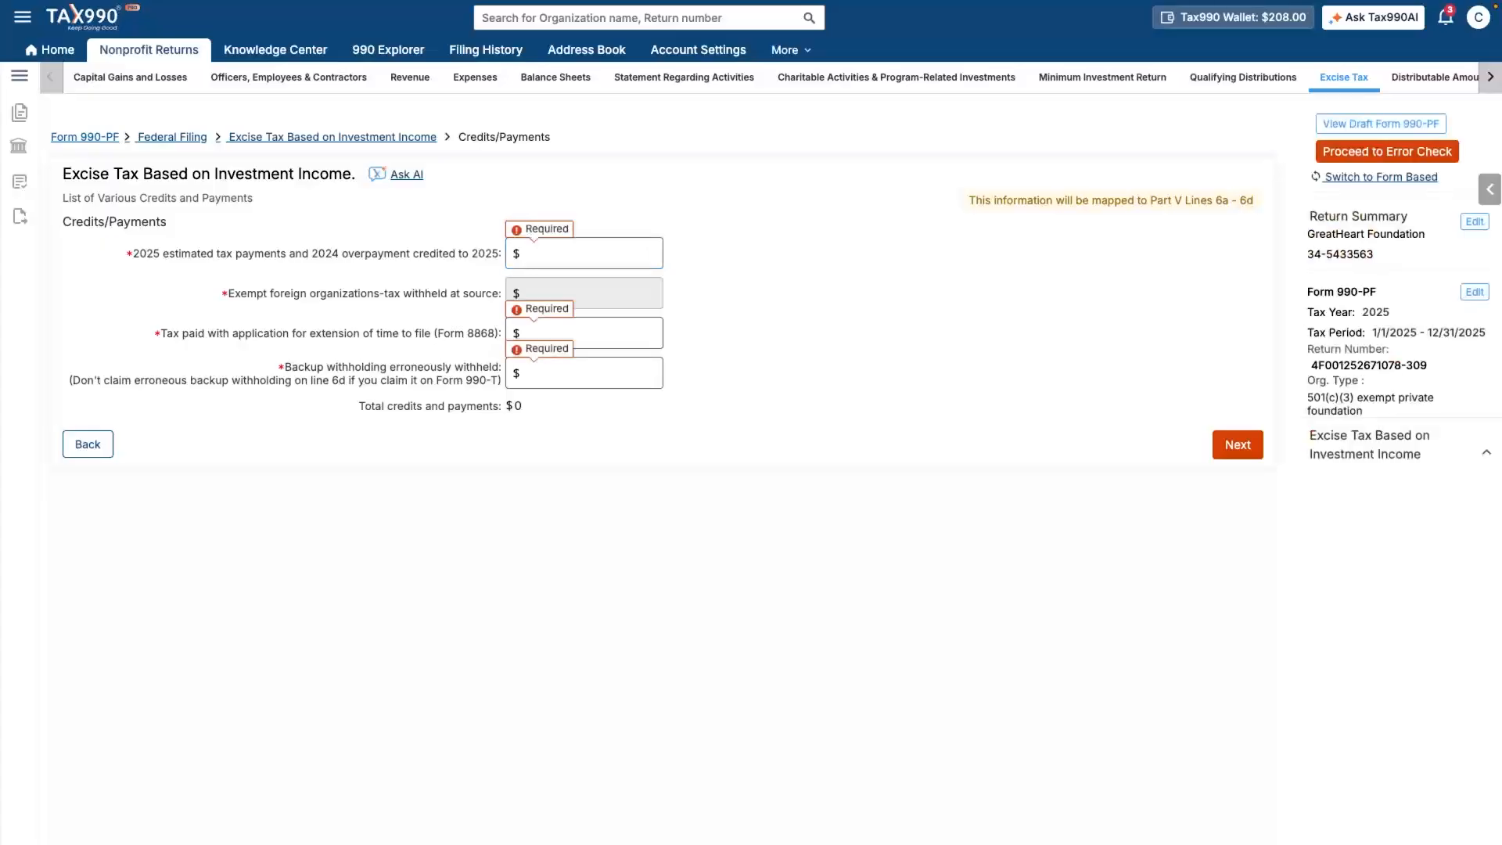
pyautogui.write('0')
pyautogui.press('Tab')
pyautogui.write('0')
pyautogui.press('Tab')
pyautogui.write('0')
pyautogui.press('Tab')
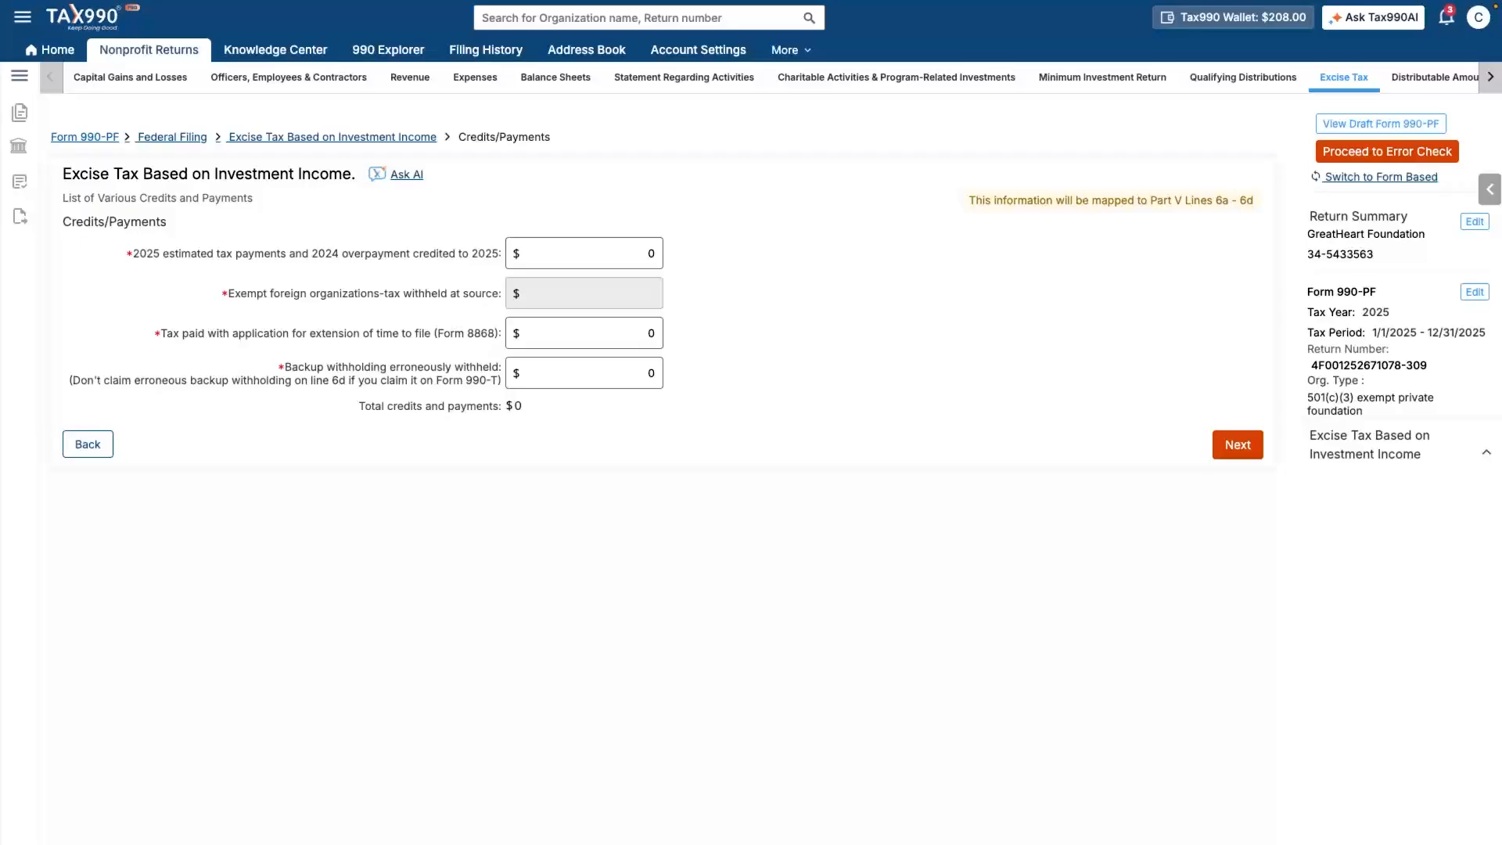
pyautogui.click(1238, 444)
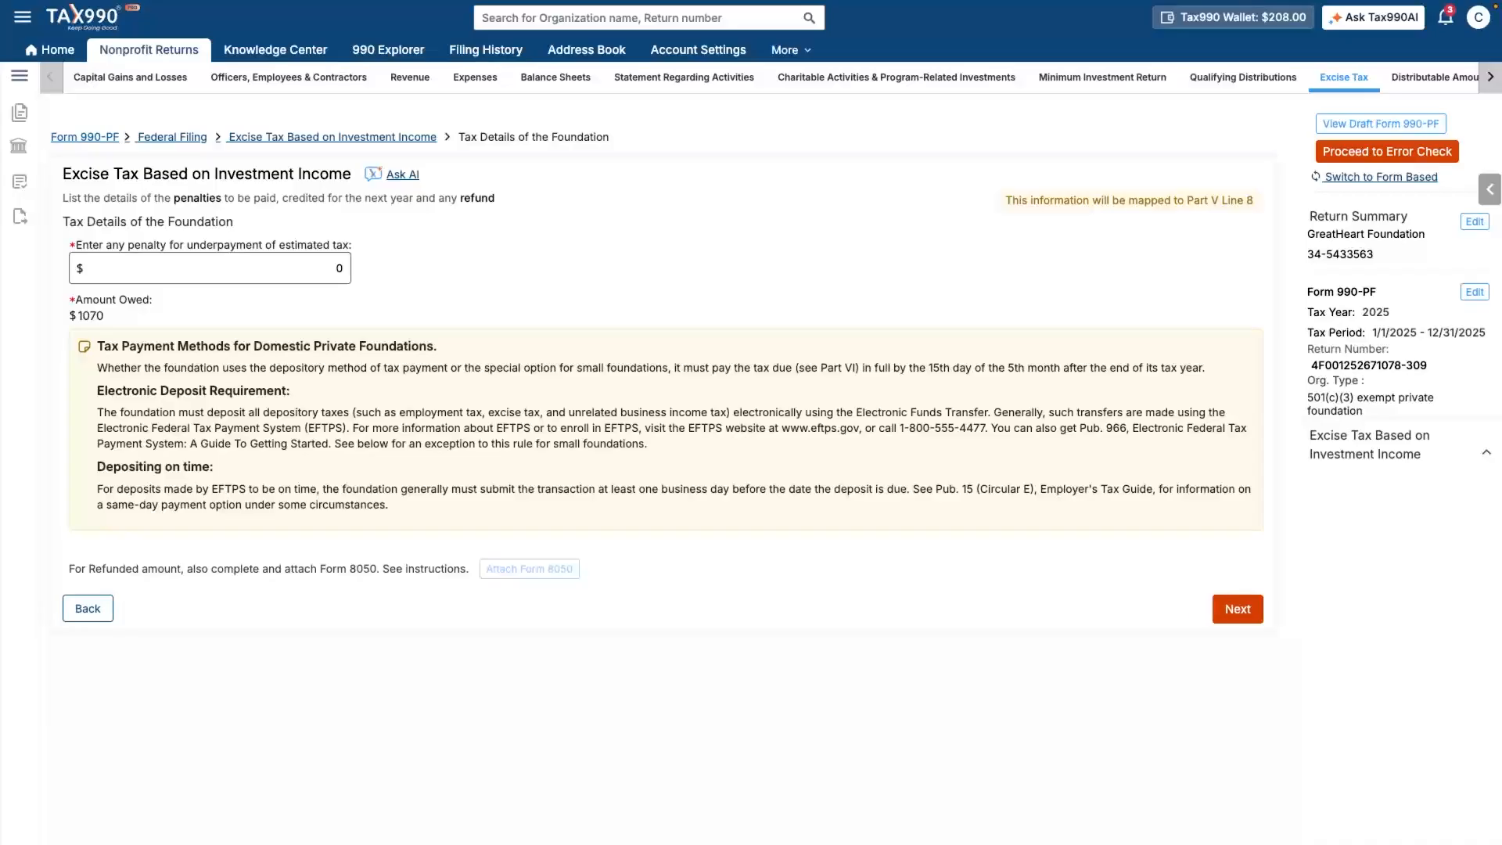
# - Choose EFTPS to pay the $1,070 balance due and accept payment responsibility
pyautogui.click(1237, 608)
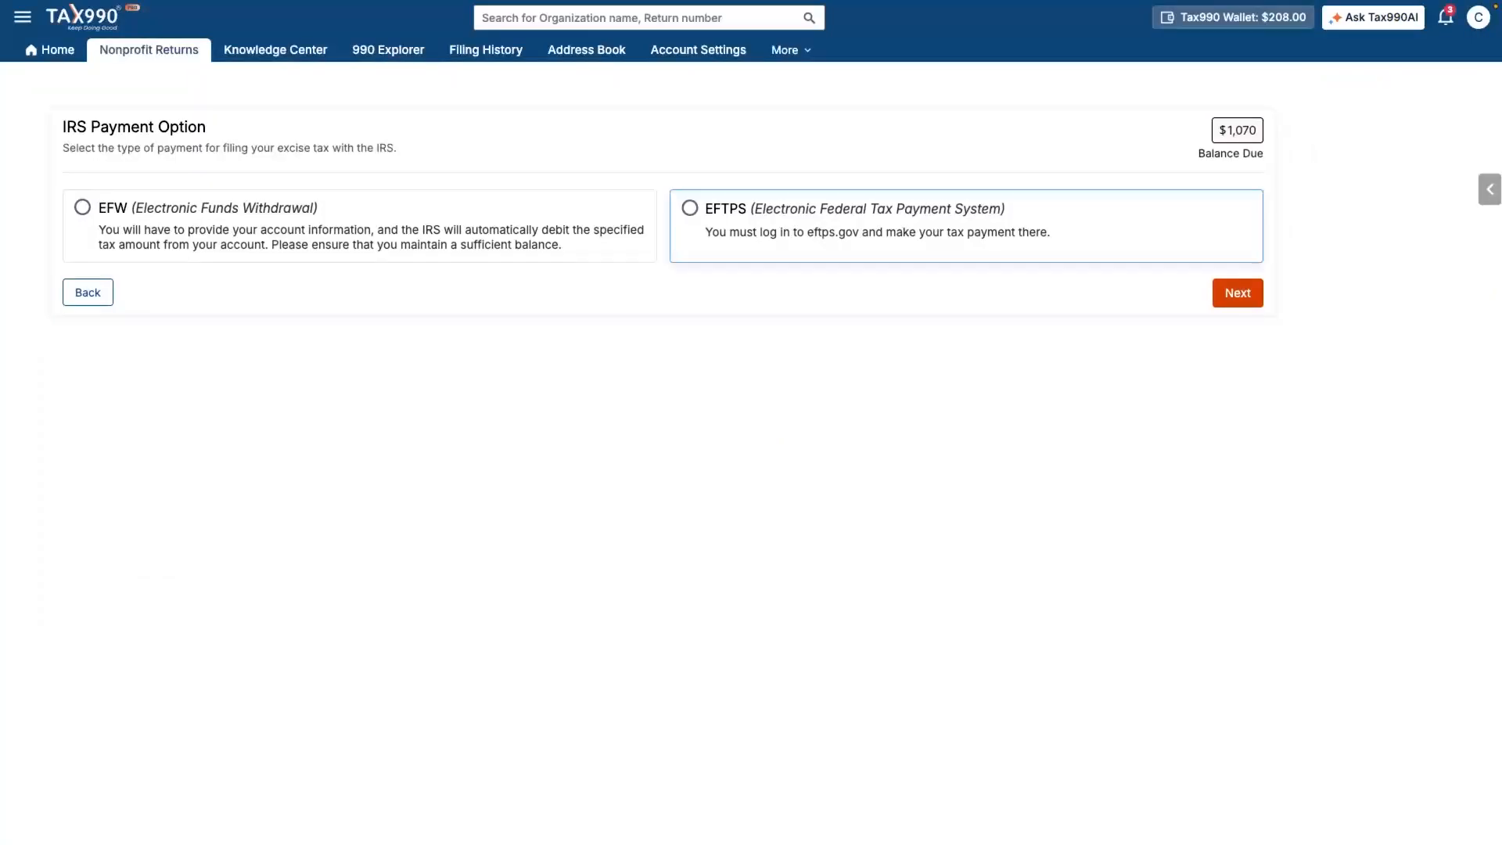
pyautogui.click(690, 208)
pyautogui.click(80, 344)
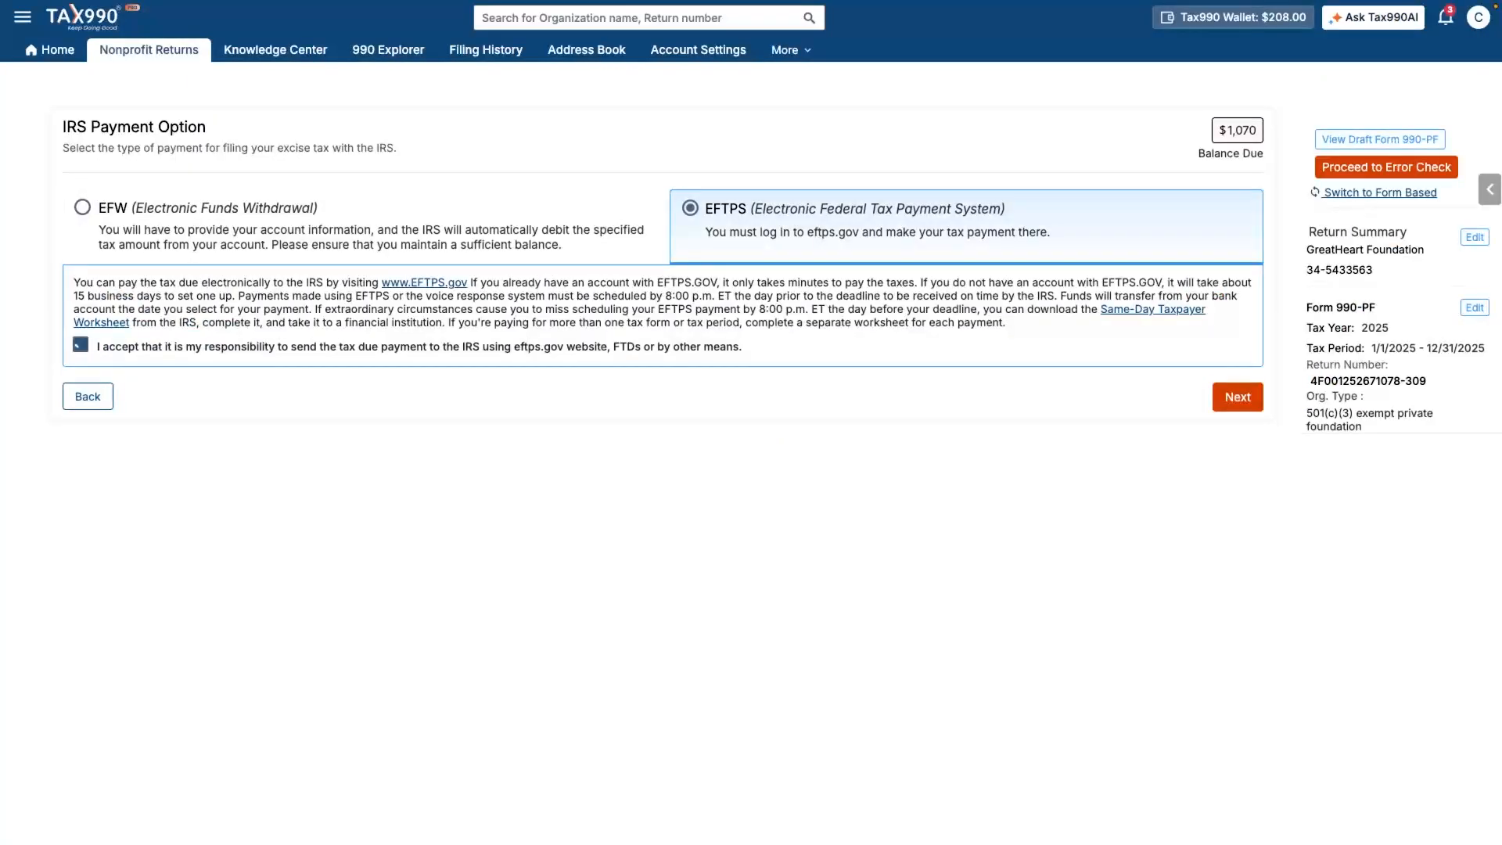
pyautogui.click(1237, 397)
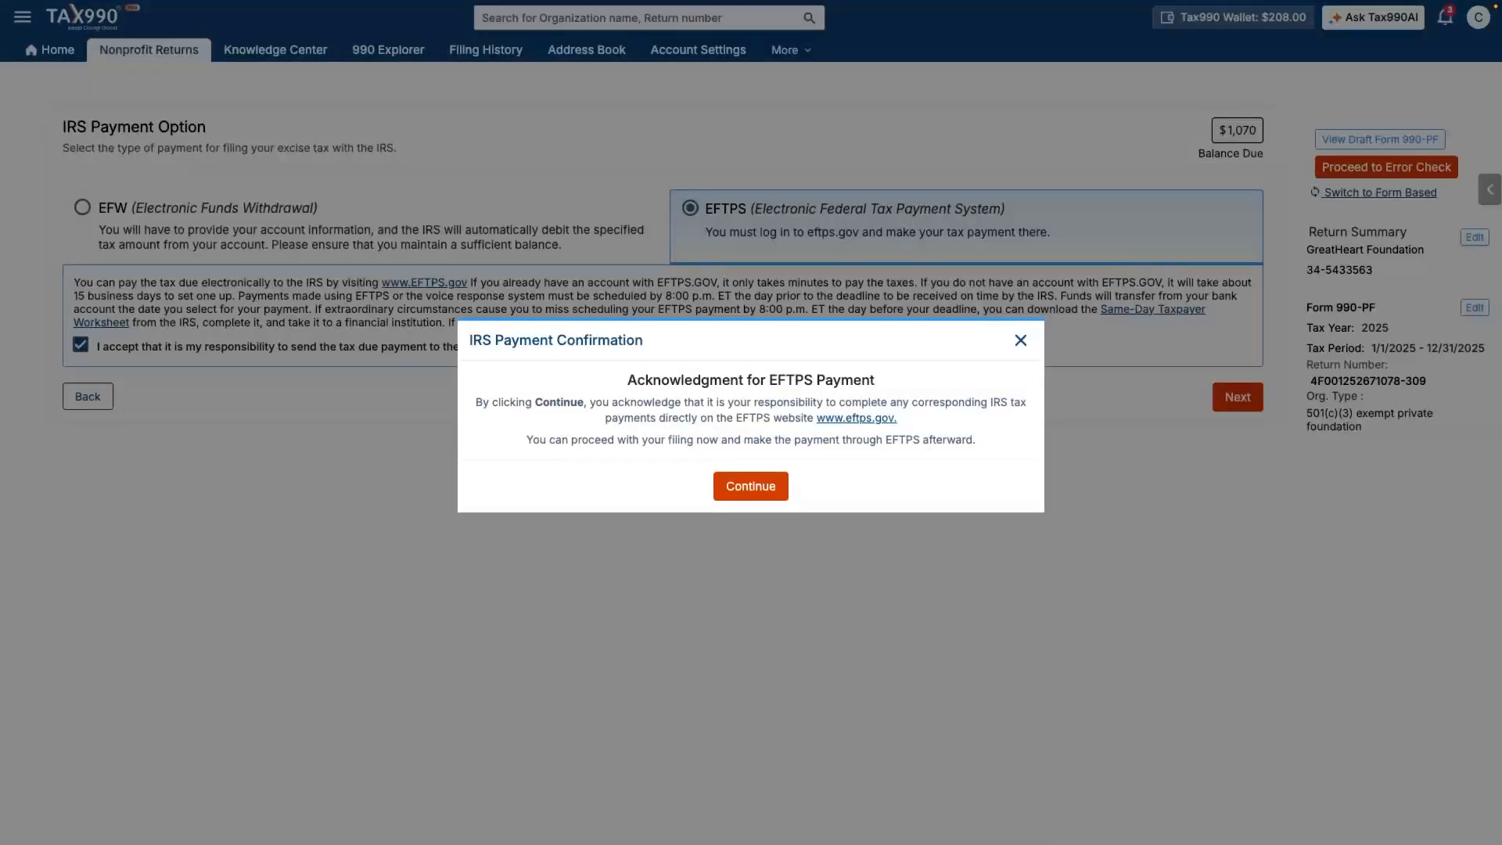
pyautogui.click(778, 485)
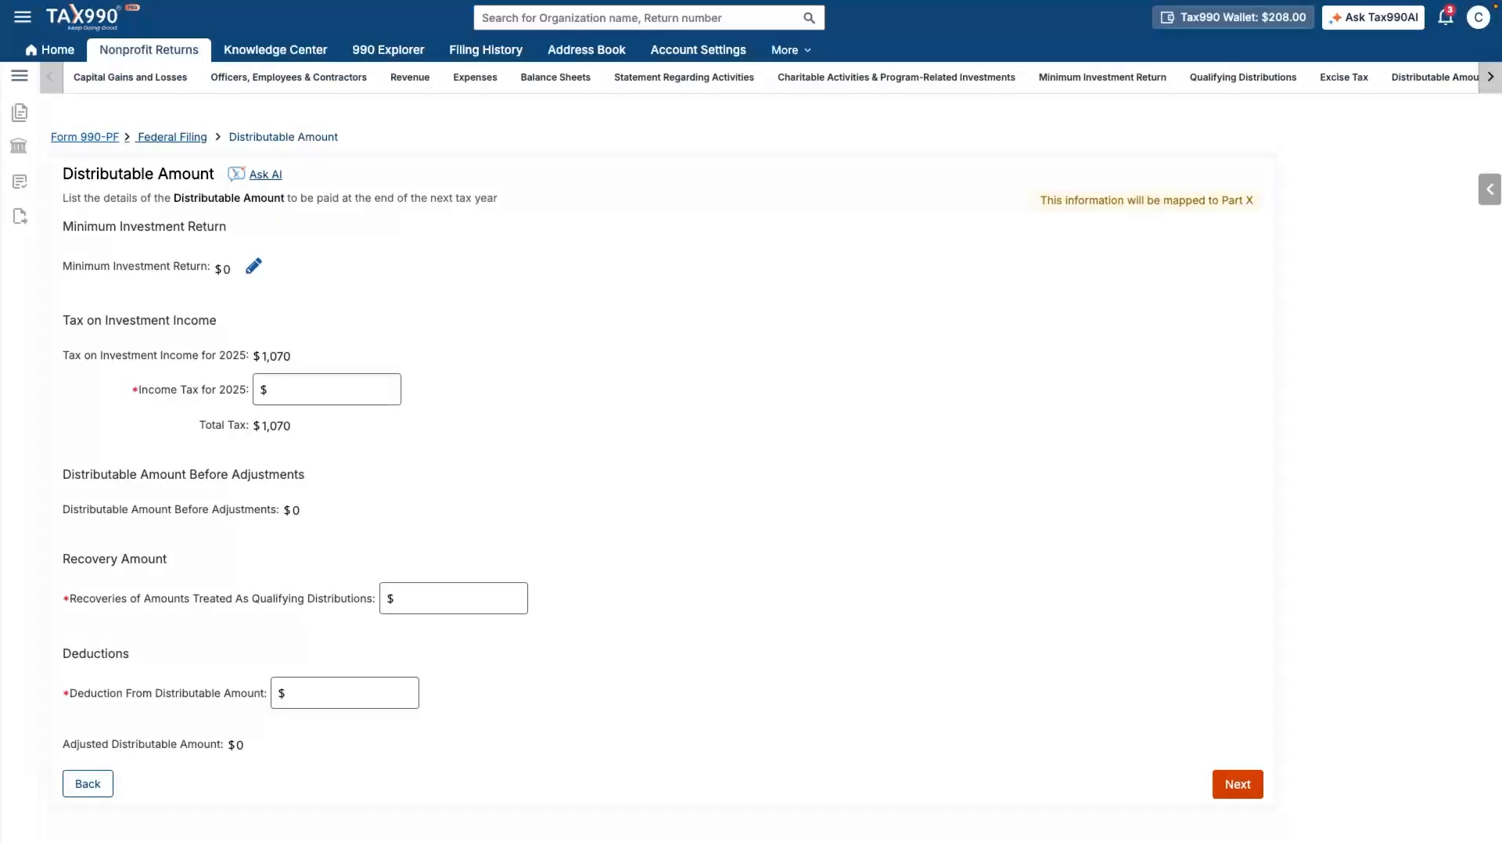
# - Enter 0 for 2025 Income Tax, Recoveries and Deduction, keeping Total Tax at $1,070
pyautogui.click(327, 389)
pyautogui.write('0')
pyautogui.press('Tab')
pyautogui.write('0')
pyautogui.press('Tab')
pyautogui.write('0')
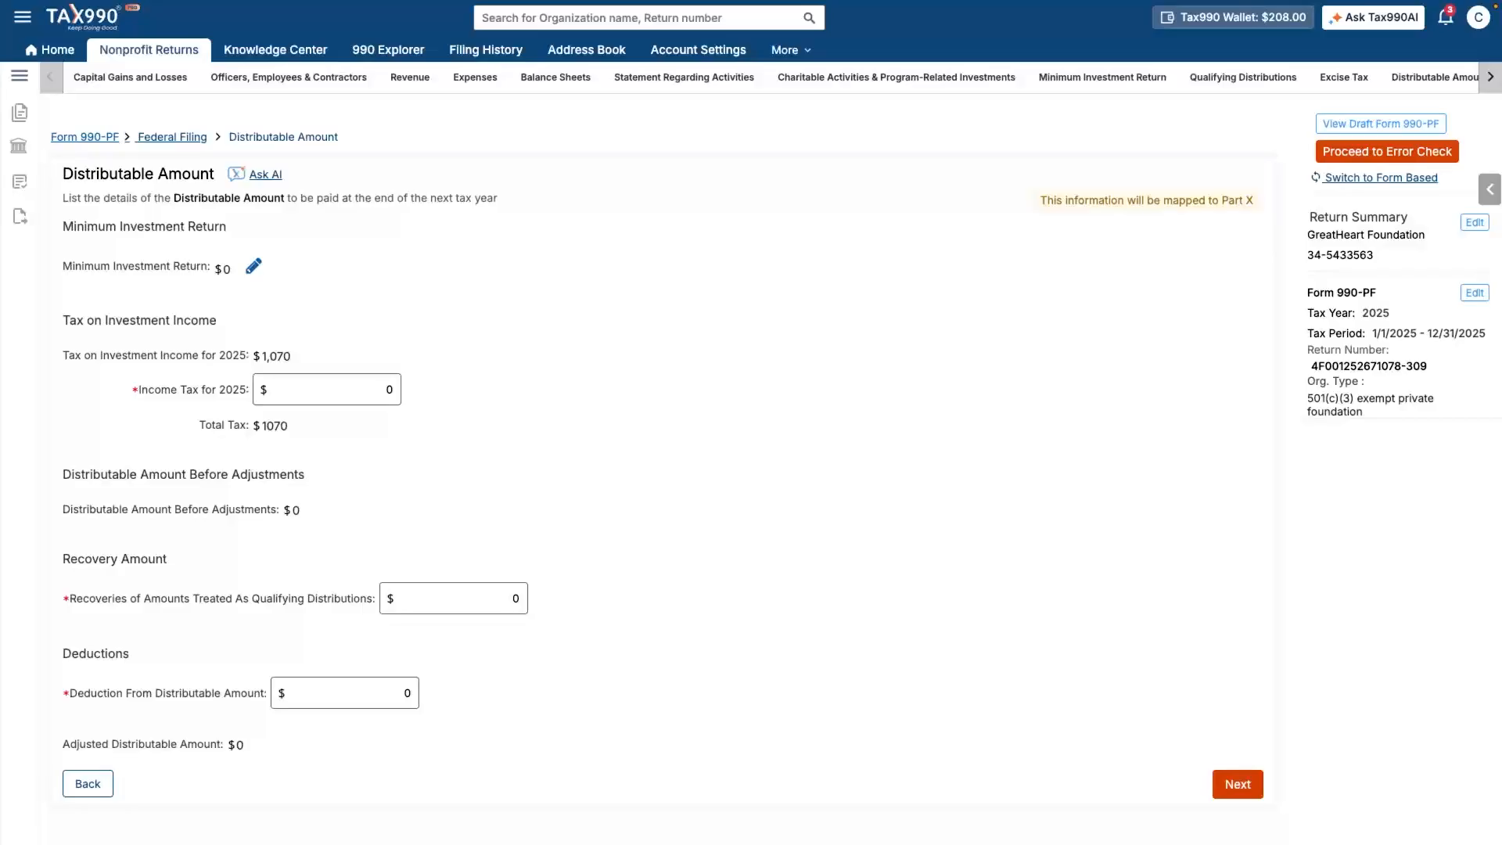
pyautogui.click(1238, 785)
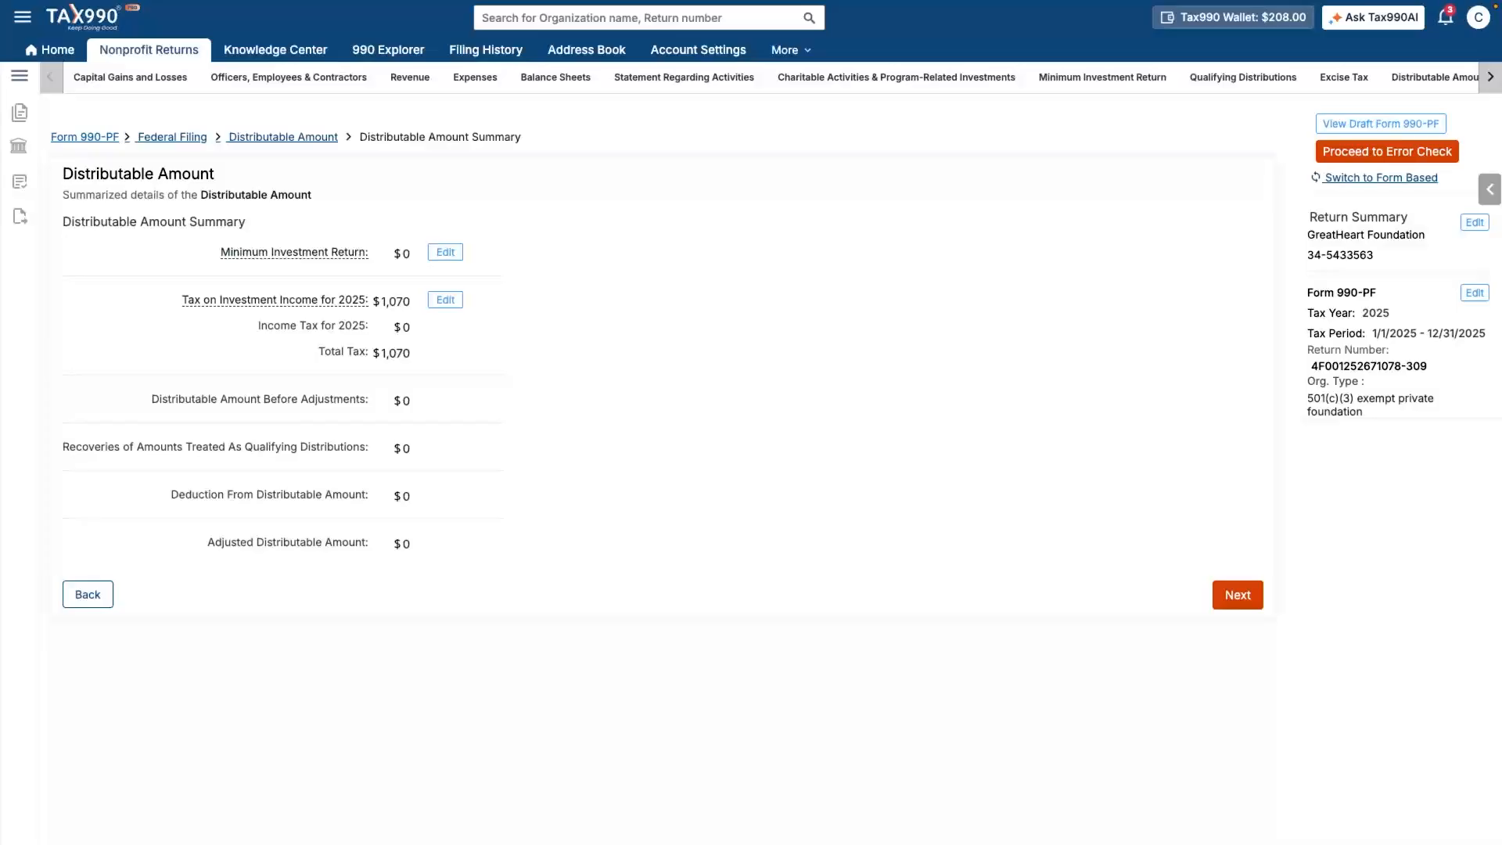
pyautogui.click(1233, 595)
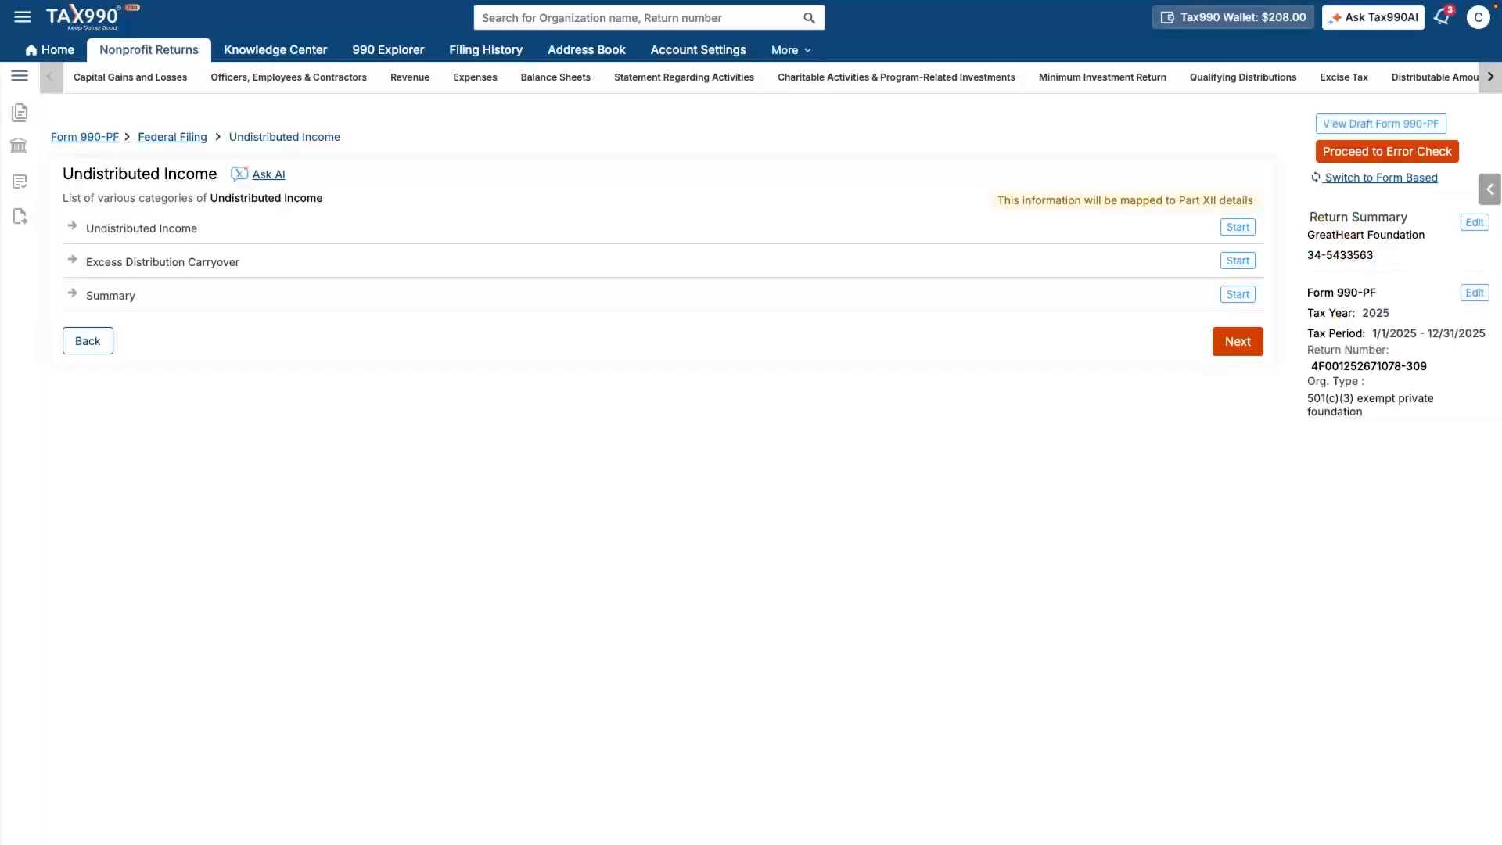
# - Review the all-$0 Undistributed Income summary to the bottom and continue
pyautogui.click(1242, 342)
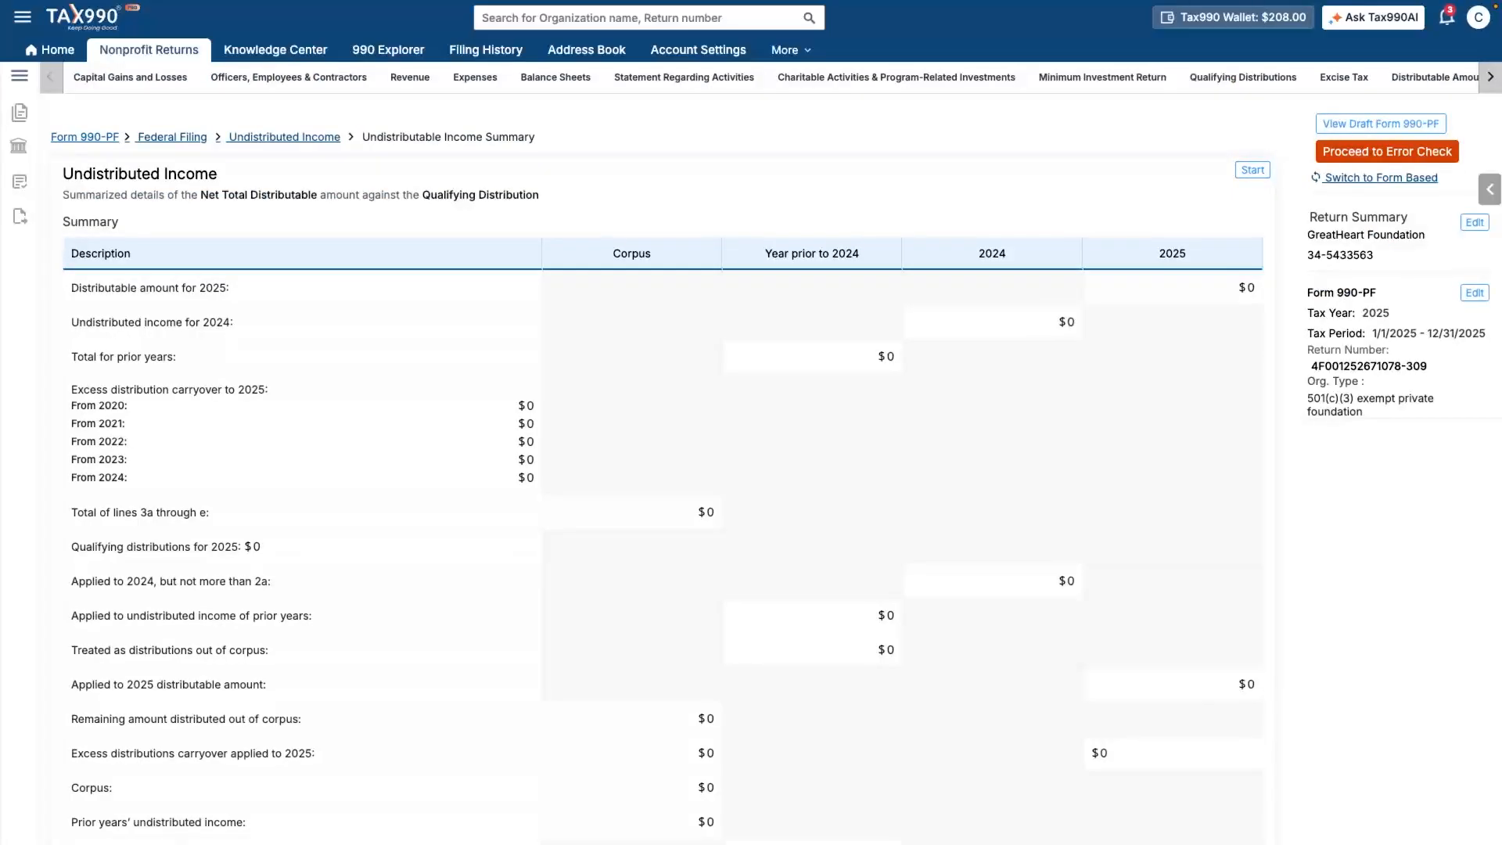
pyautogui.scroll(-1, 657, 469)
pyautogui.scroll(-5, 657, 469)
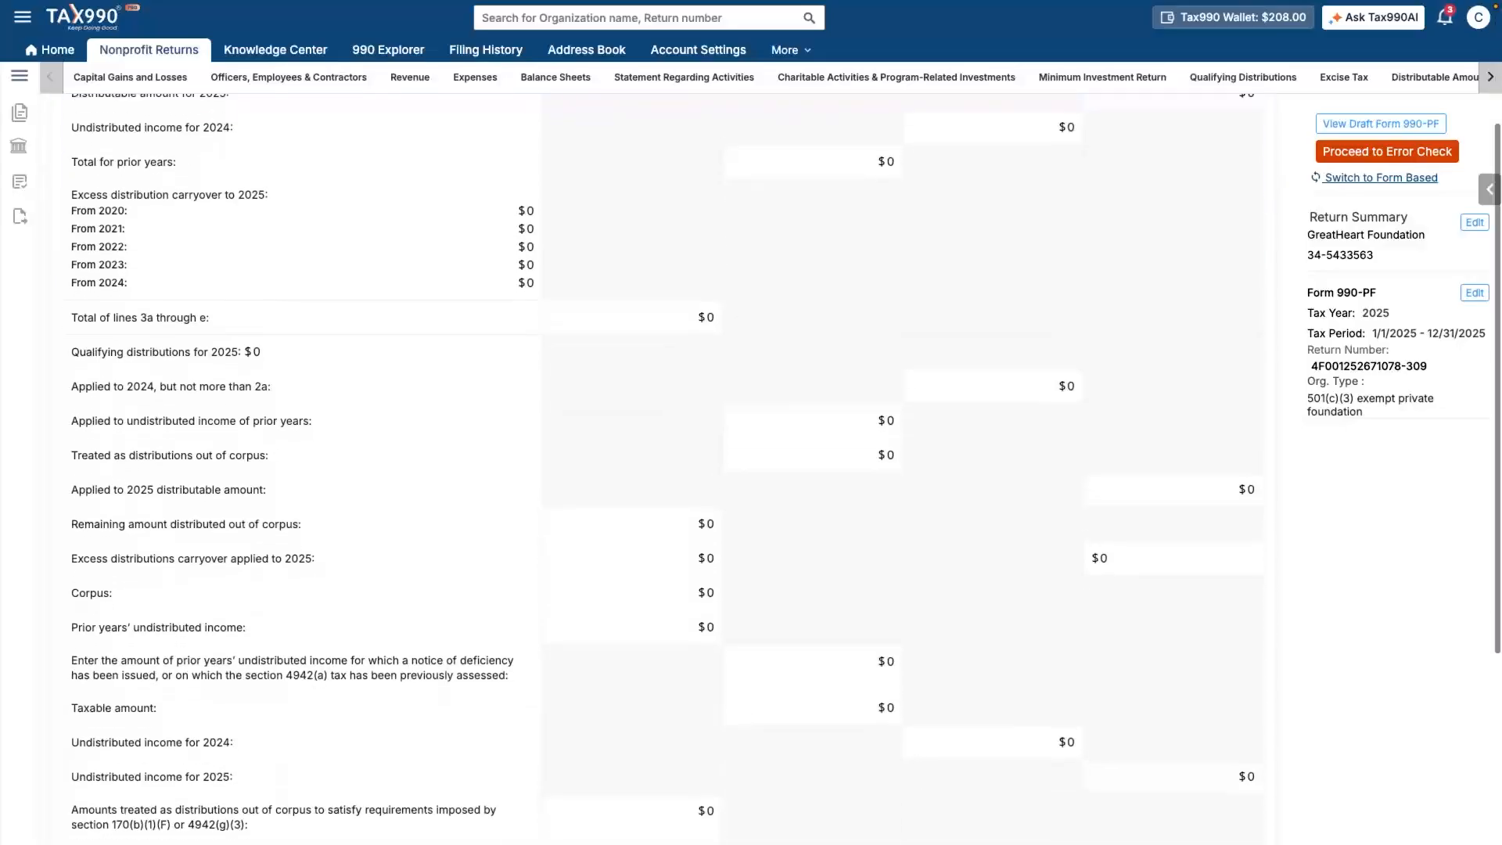
pyautogui.scroll(-1, 657, 469)
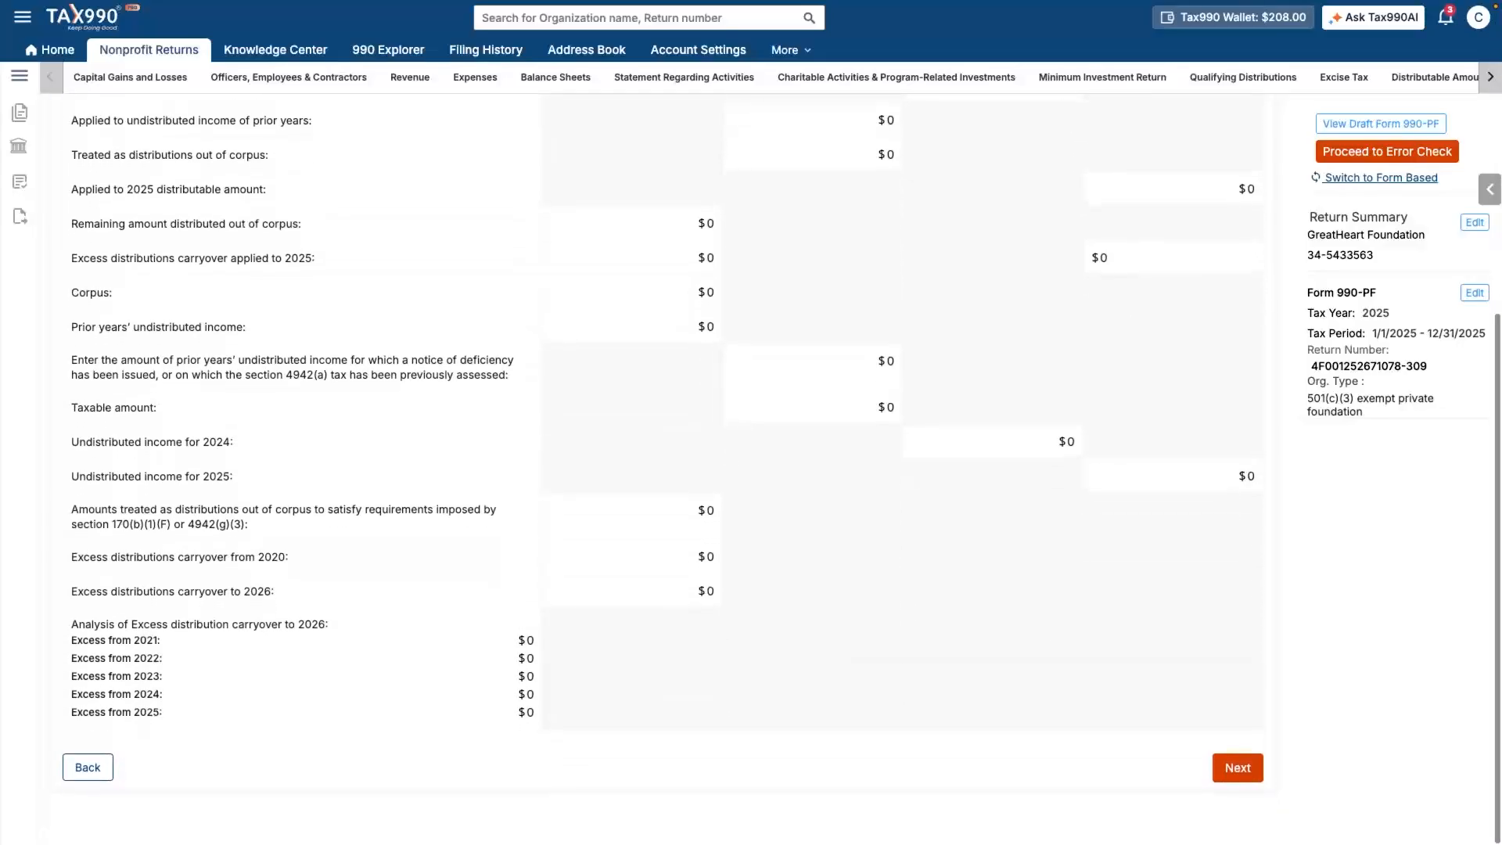
pyautogui.click(1237, 767)
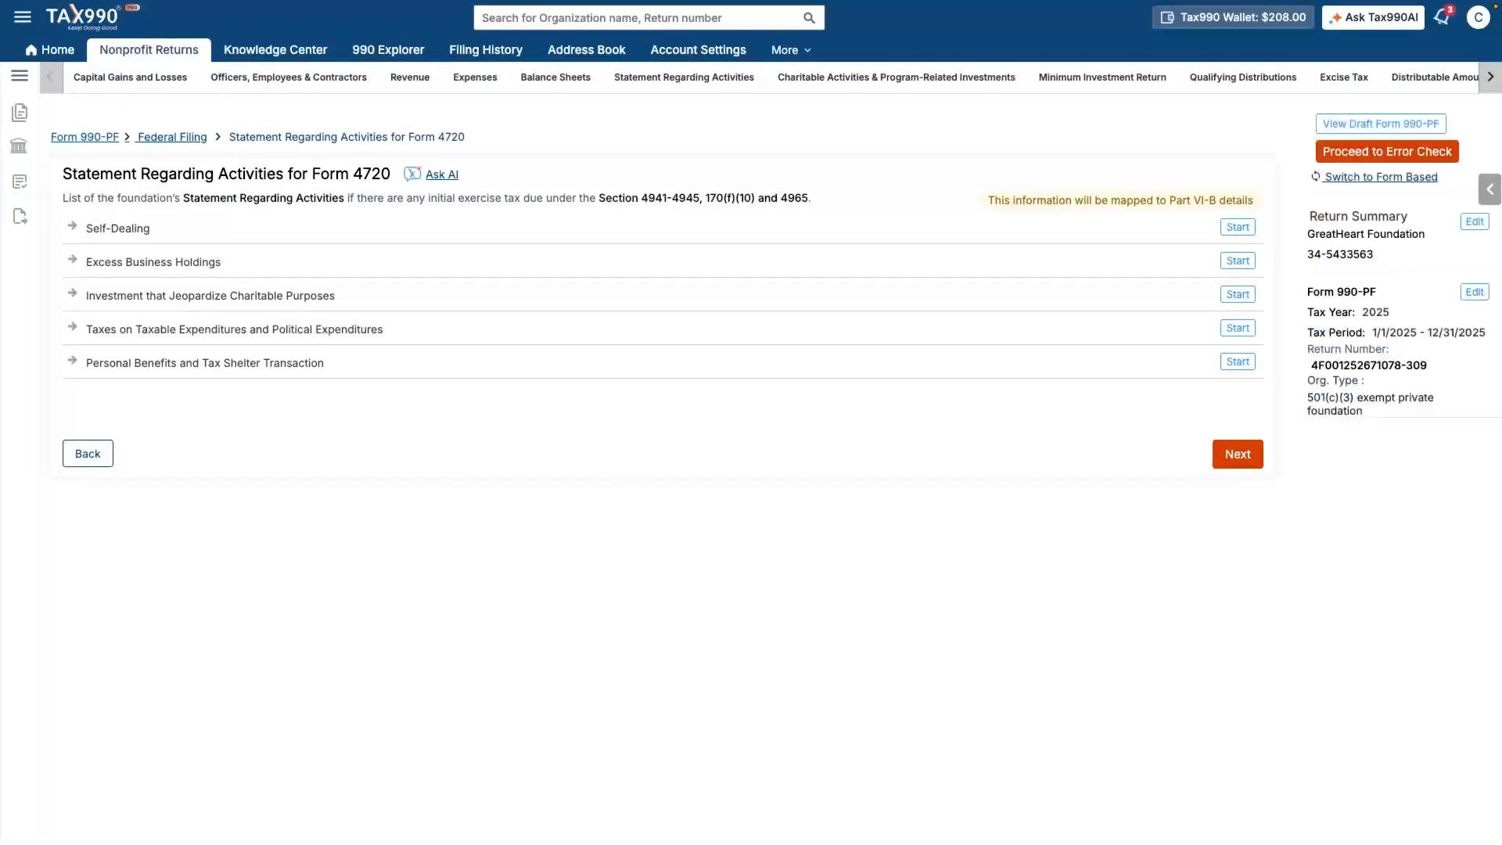
# - Answer No to all nine self-dealing questions on the first Form 4720 page
pyautogui.click(1238, 454)
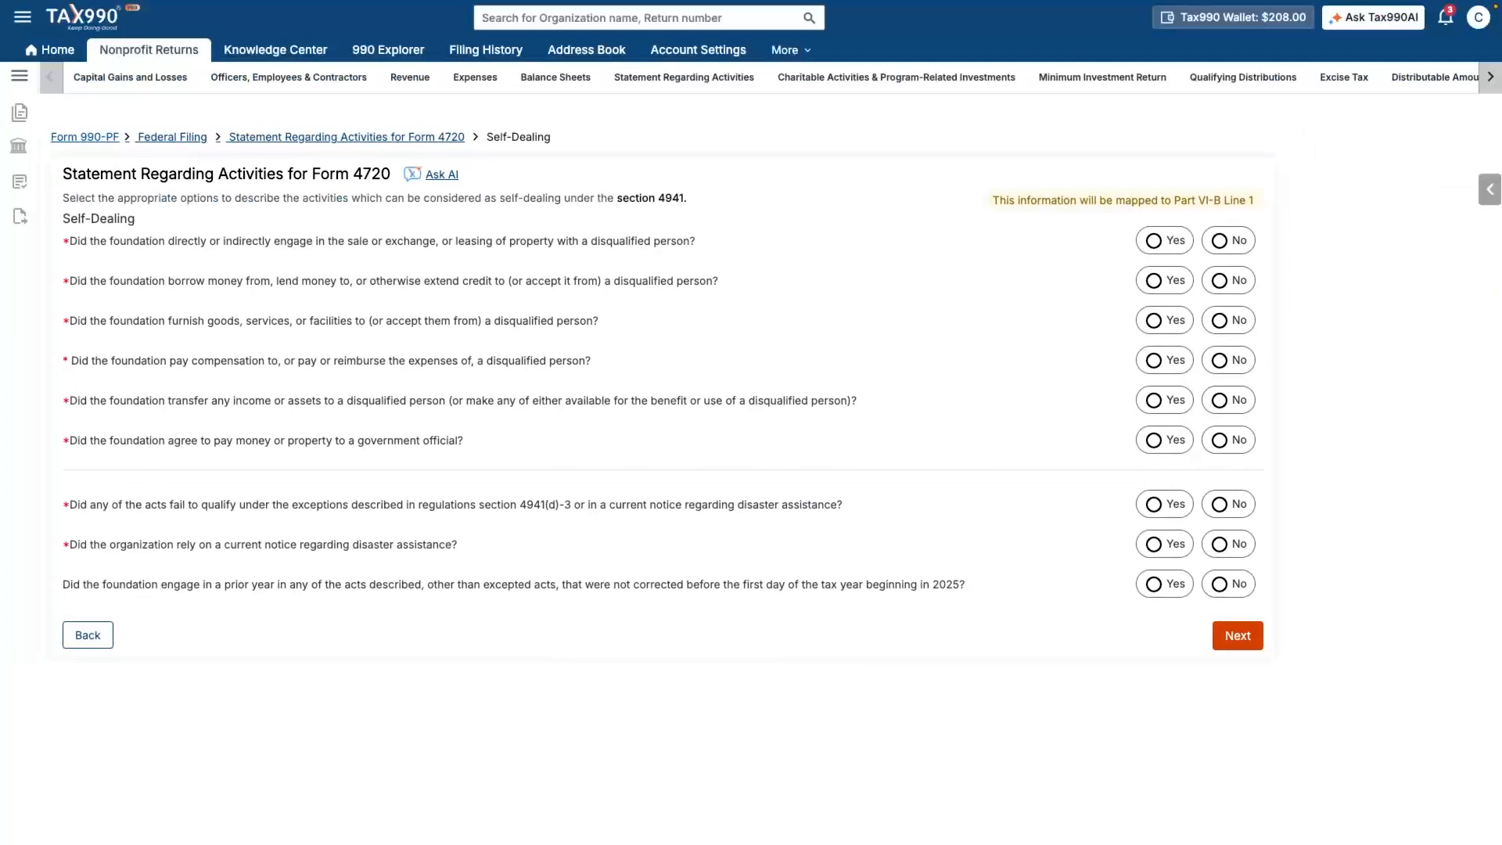
pyautogui.click(1220, 240)
pyautogui.click(1219, 281)
pyautogui.click(1220, 320)
pyautogui.click(1219, 361)
pyautogui.click(1220, 400)
pyautogui.click(1220, 440)
pyautogui.click(1220, 504)
pyautogui.click(1219, 545)
pyautogui.click(1220, 585)
# - Answer No to excess business holdings and pass jeopardizing investments, taxable expenditures and personal benefits
pyautogui.click(1237, 635)
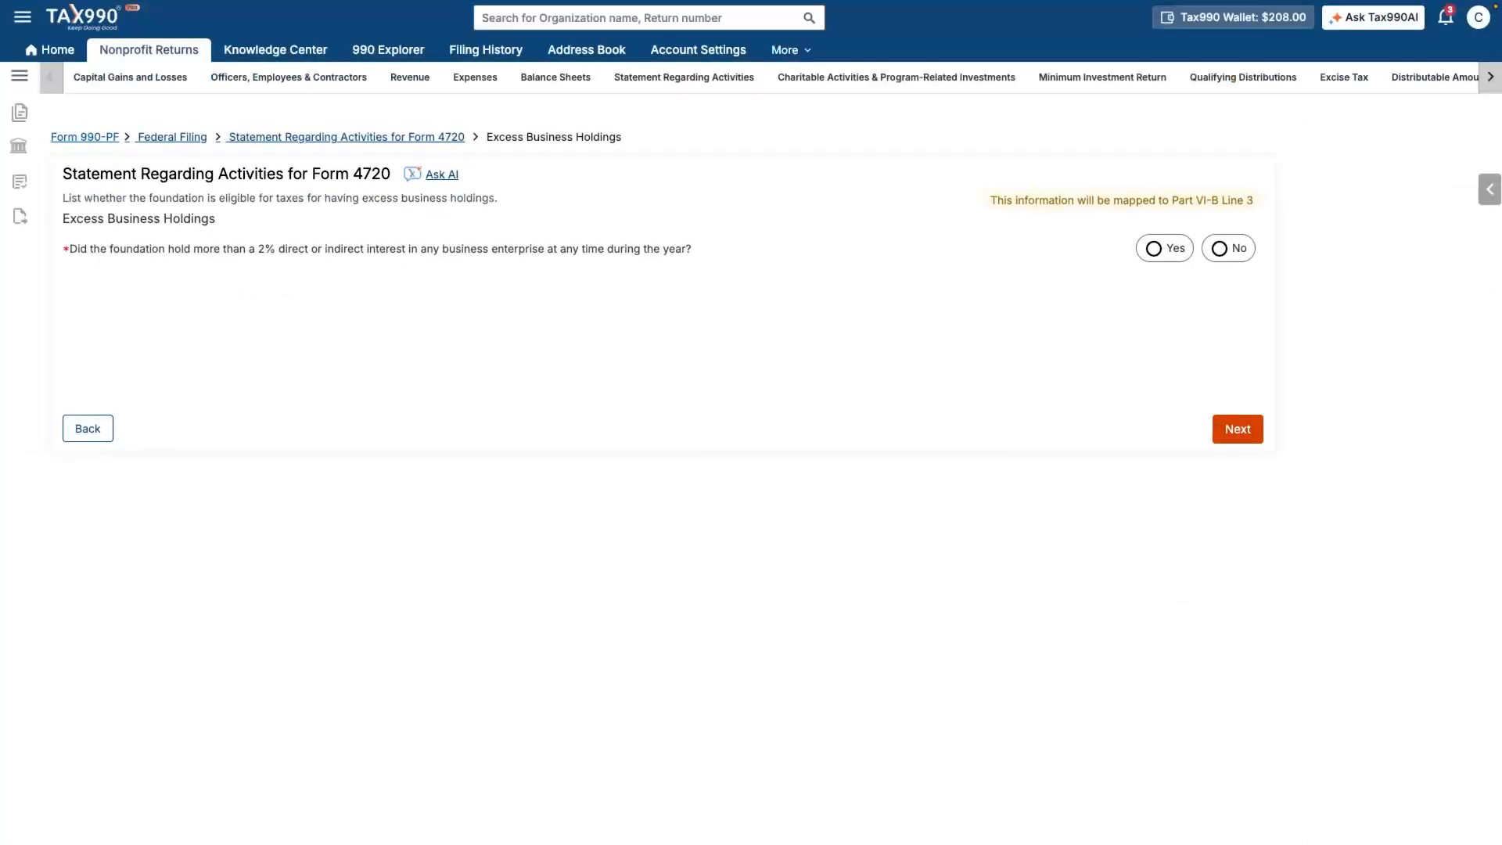
pyautogui.click(1220, 249)
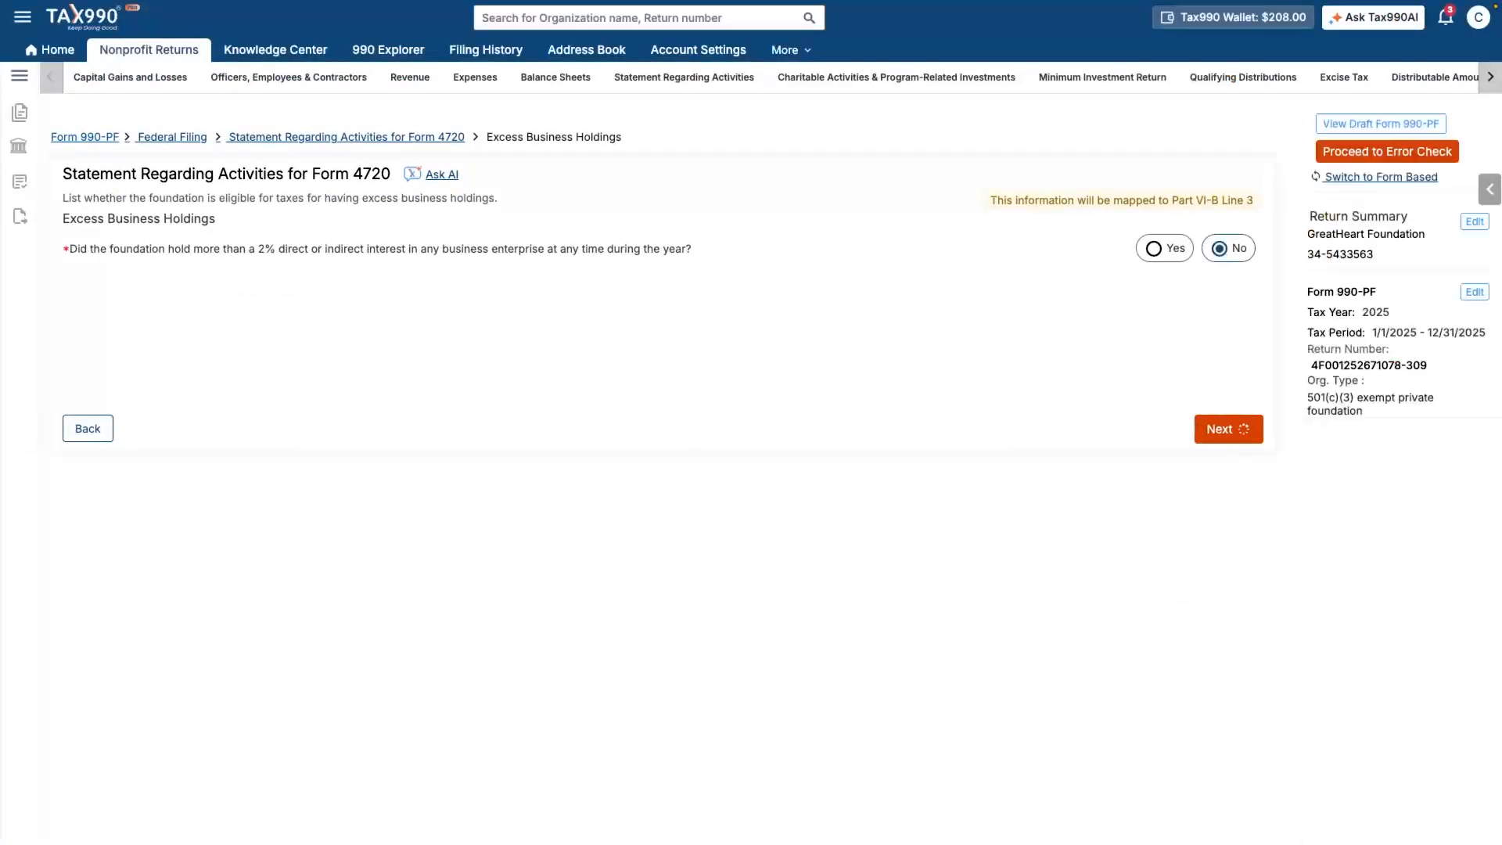
pyautogui.click(1237, 429)
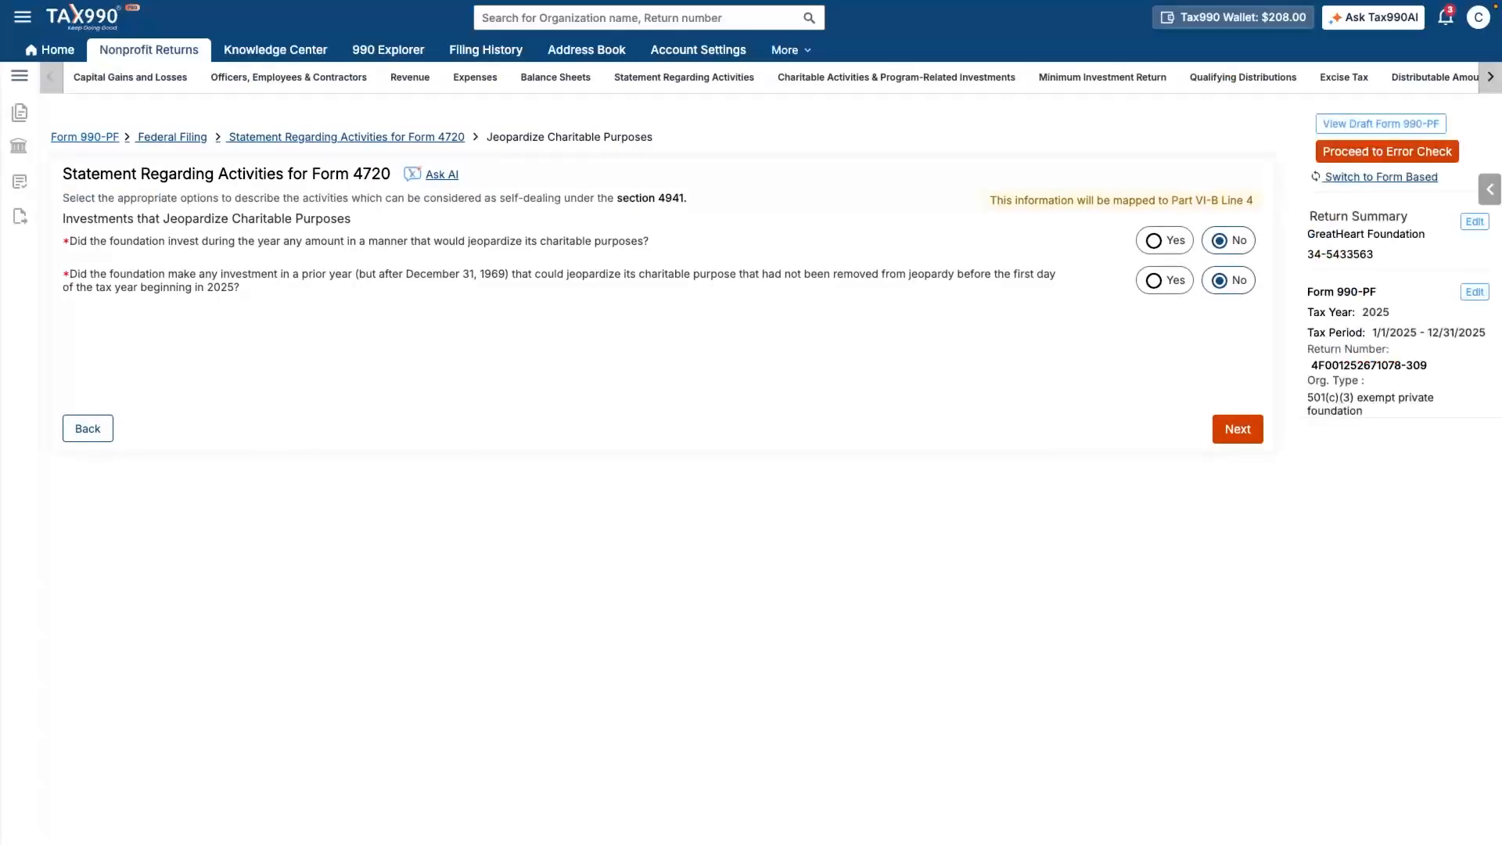
pyautogui.click(1238, 429)
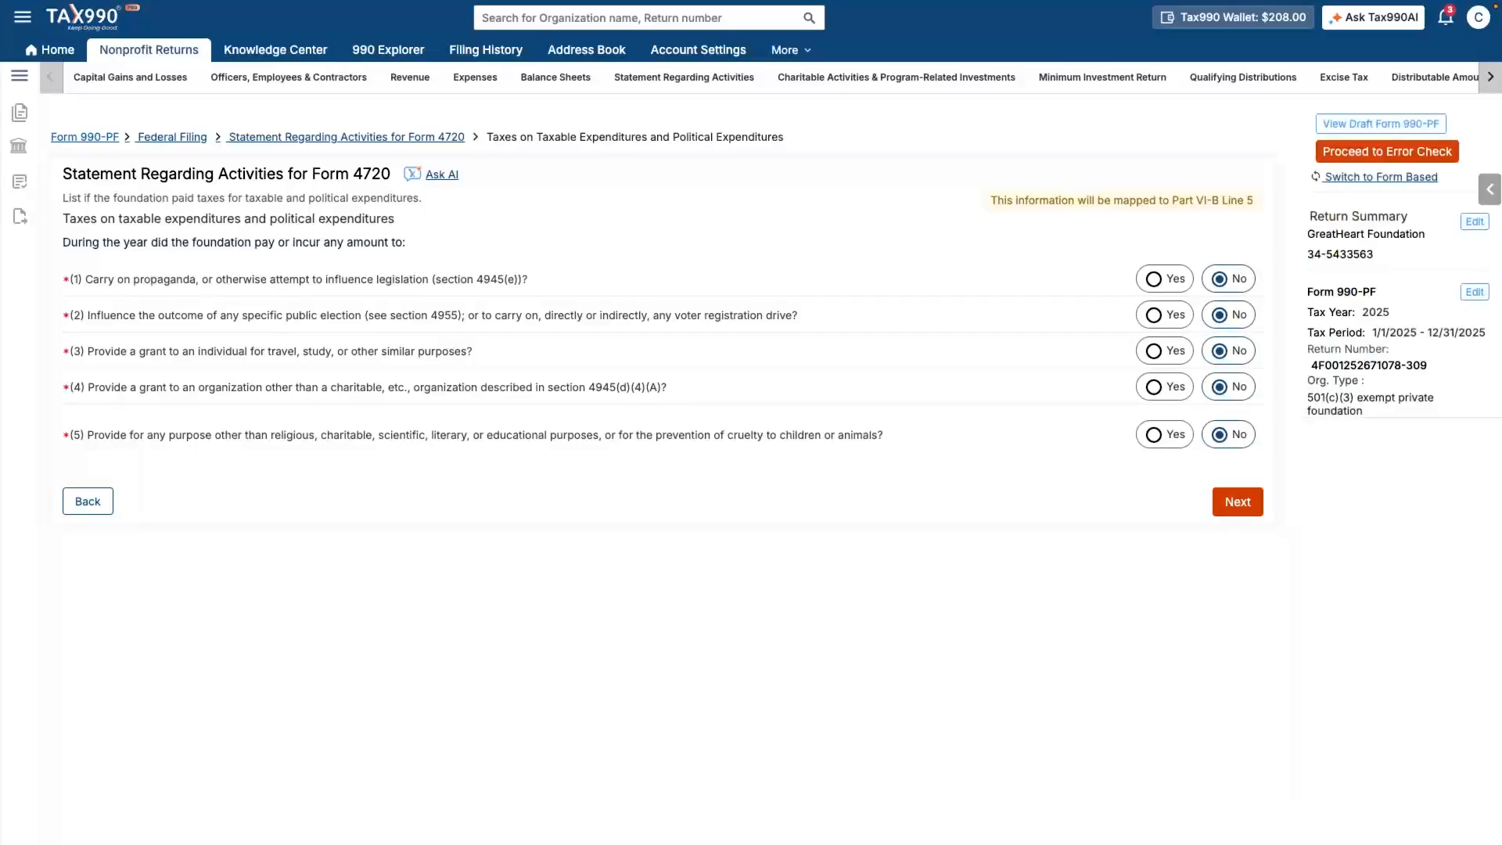
pyautogui.click(1238, 502)
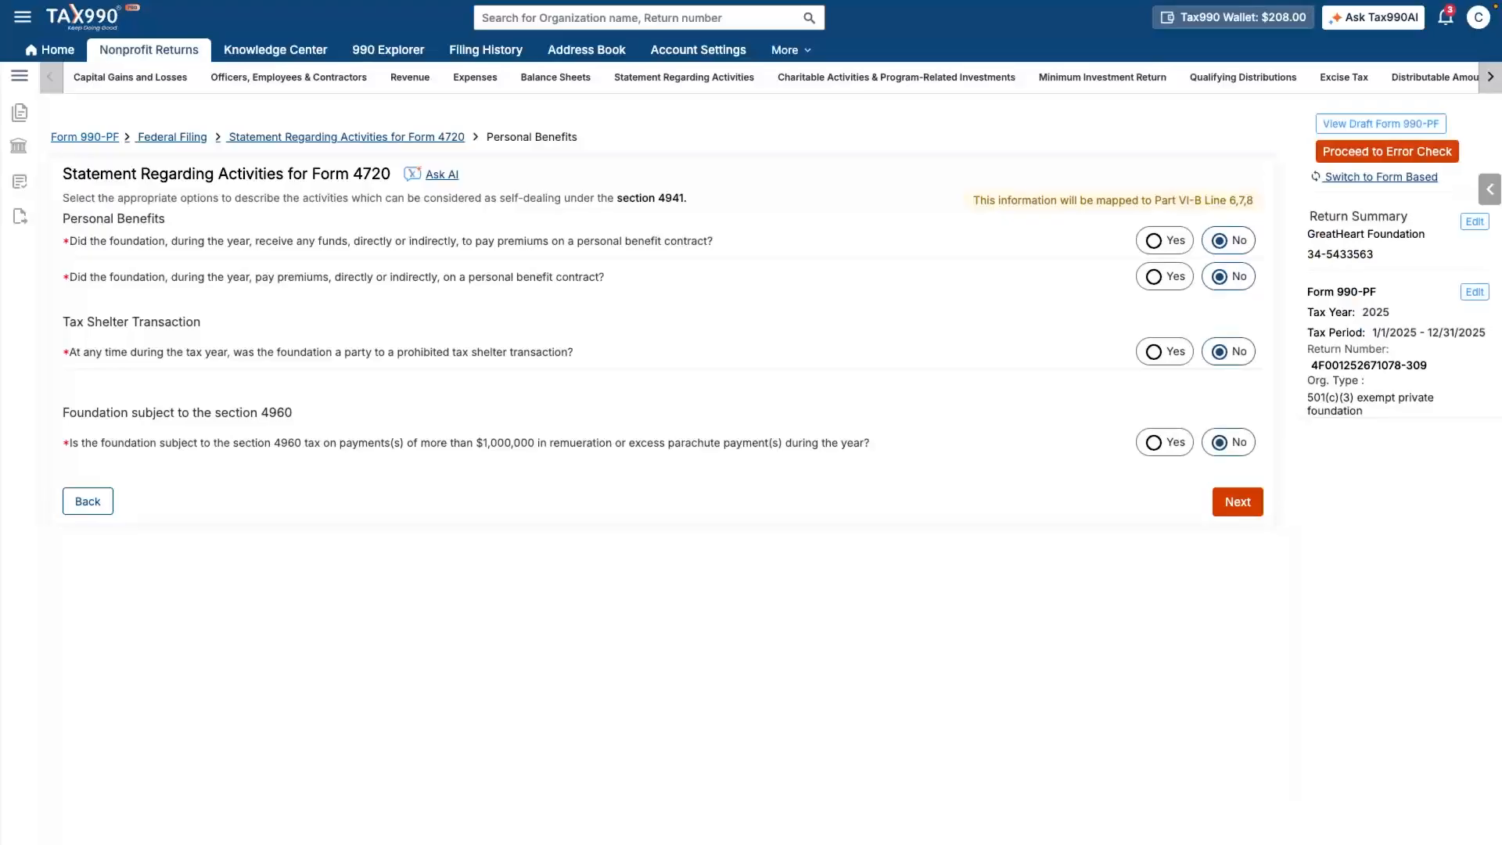
pyautogui.click(1238, 501)
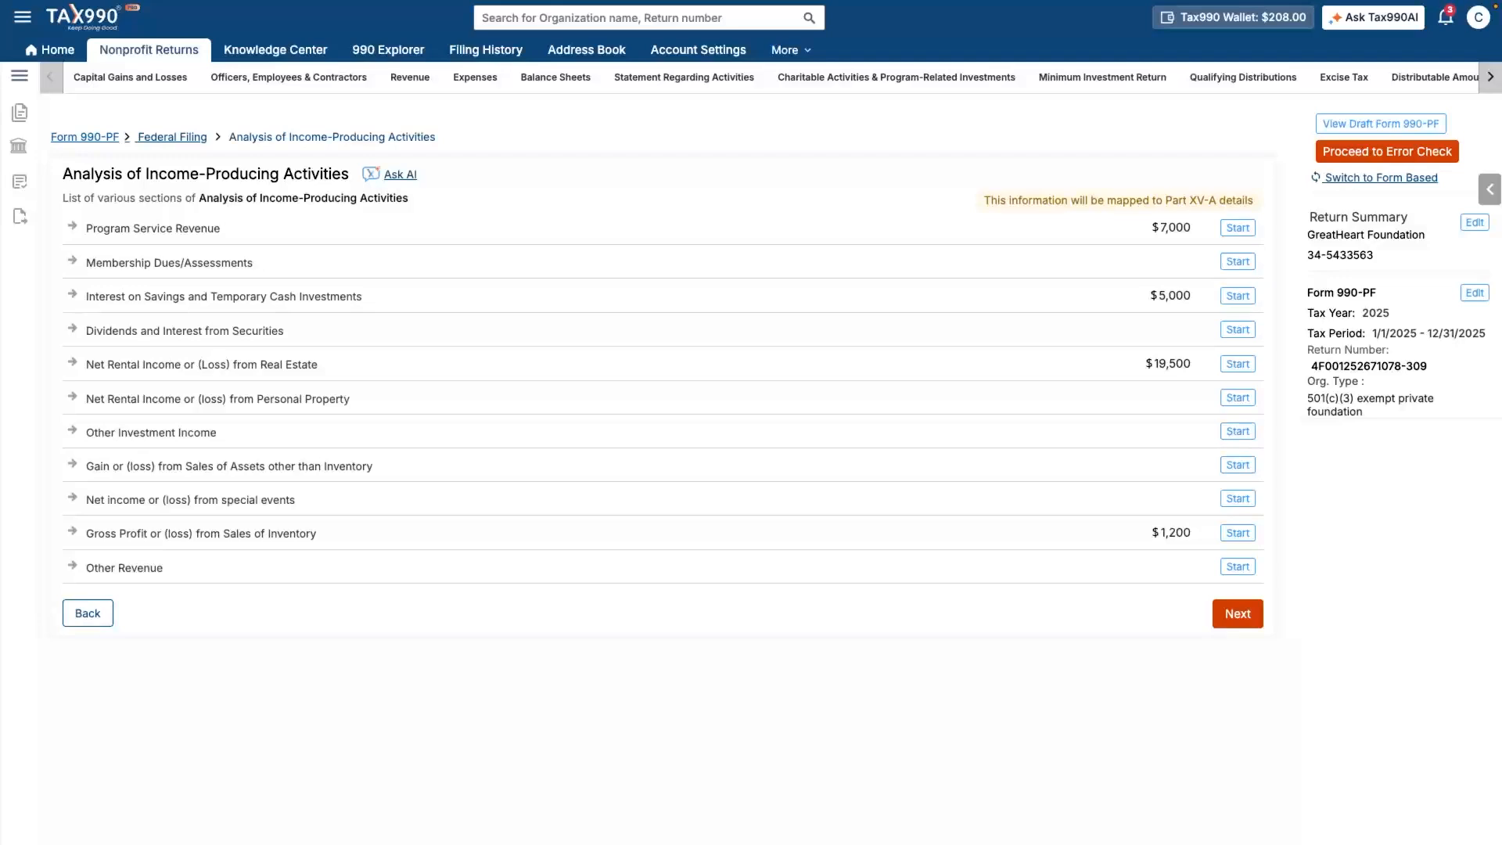
# - Enter $7,000 as related or exempt function income for Office Supplies and Stationery Stores revenue
pyautogui.click(1232, 614)
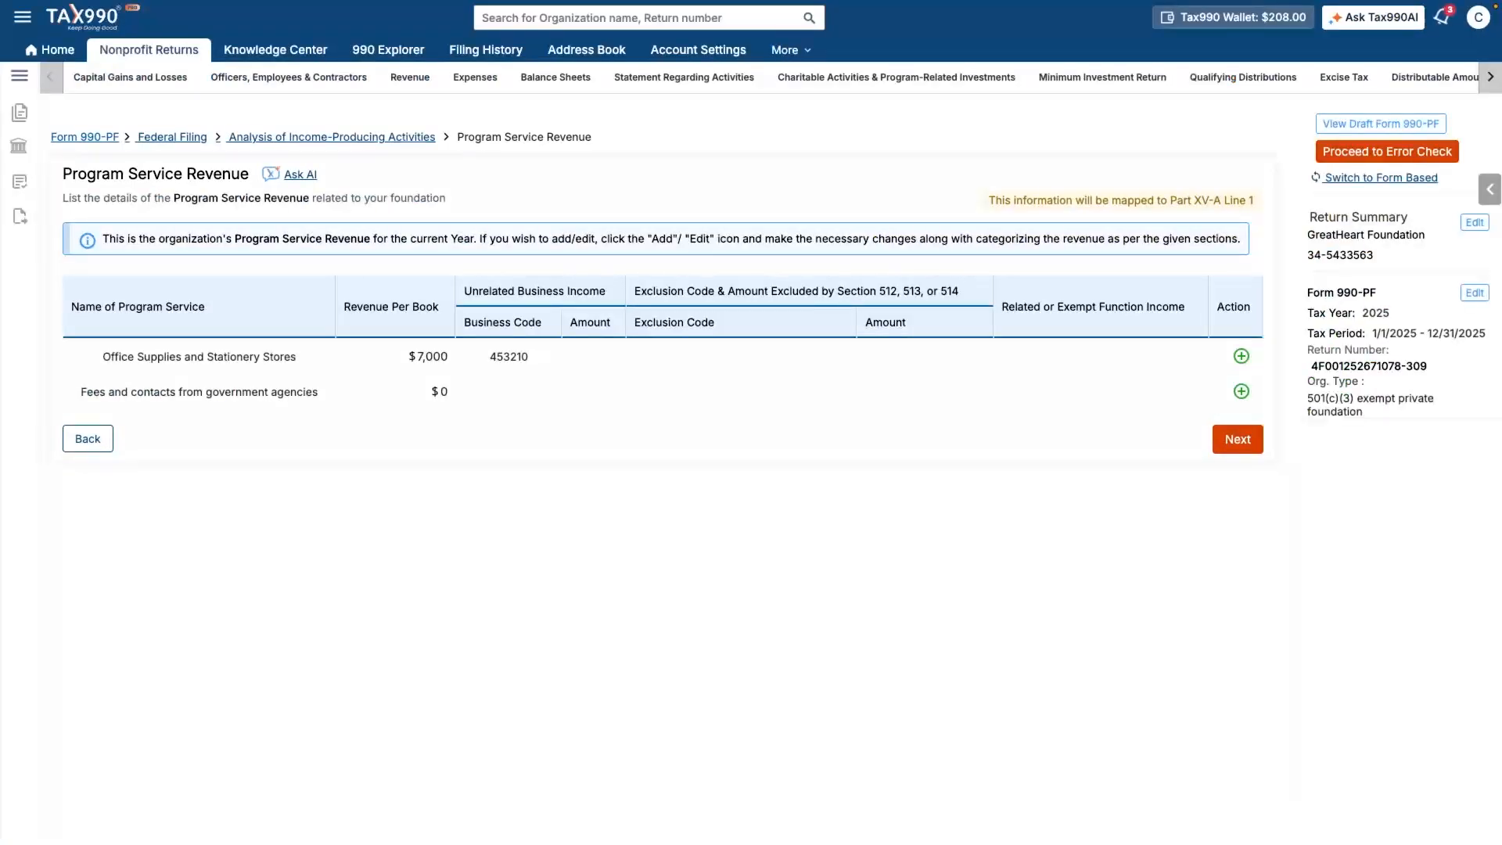
pyautogui.click(1241, 355)
pyautogui.click(364, 320)
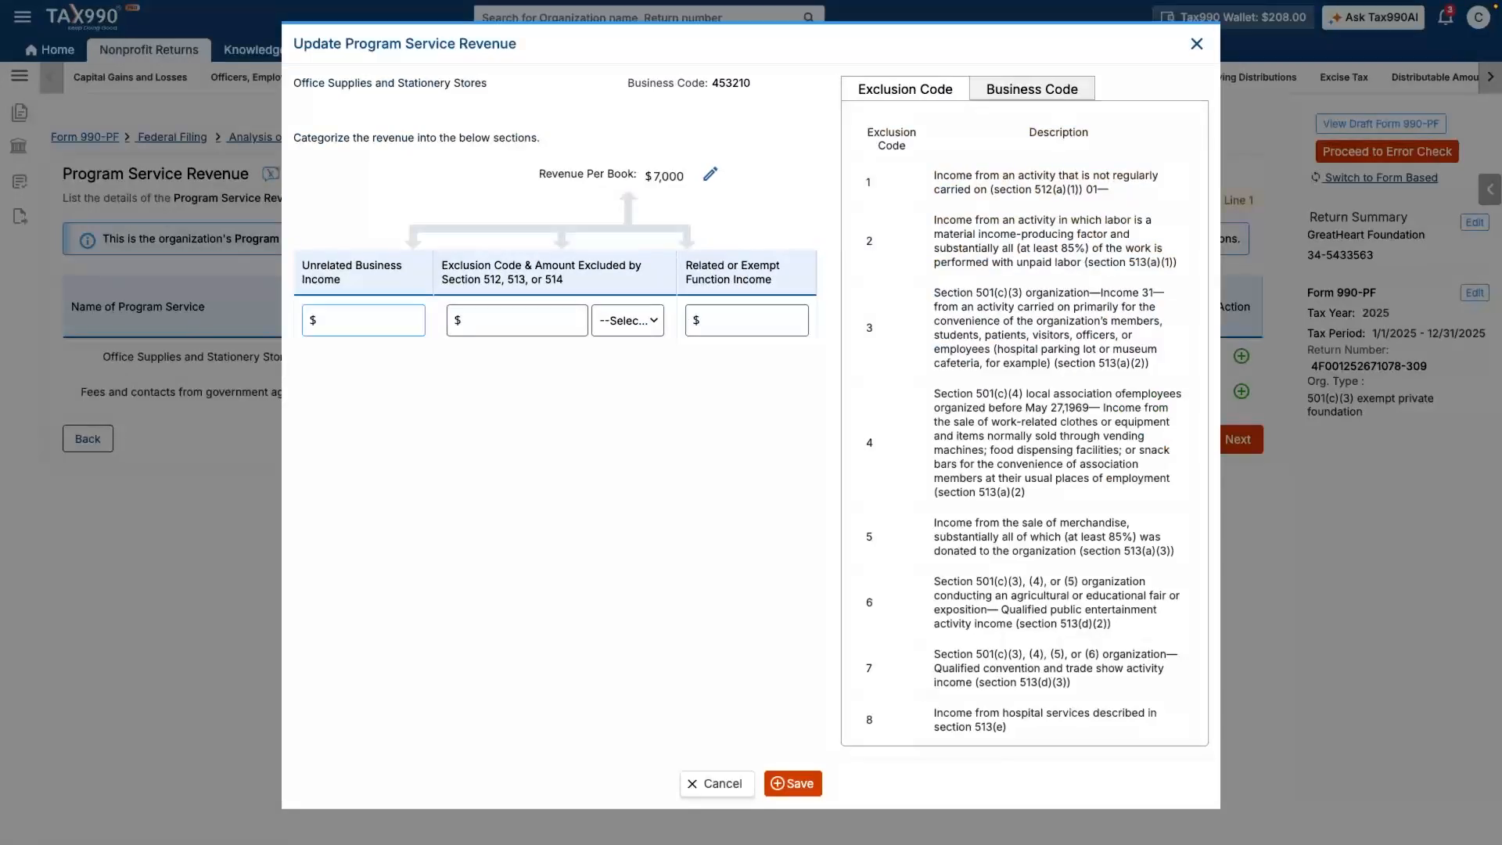
pyautogui.click(747, 321)
pyautogui.write('7000')
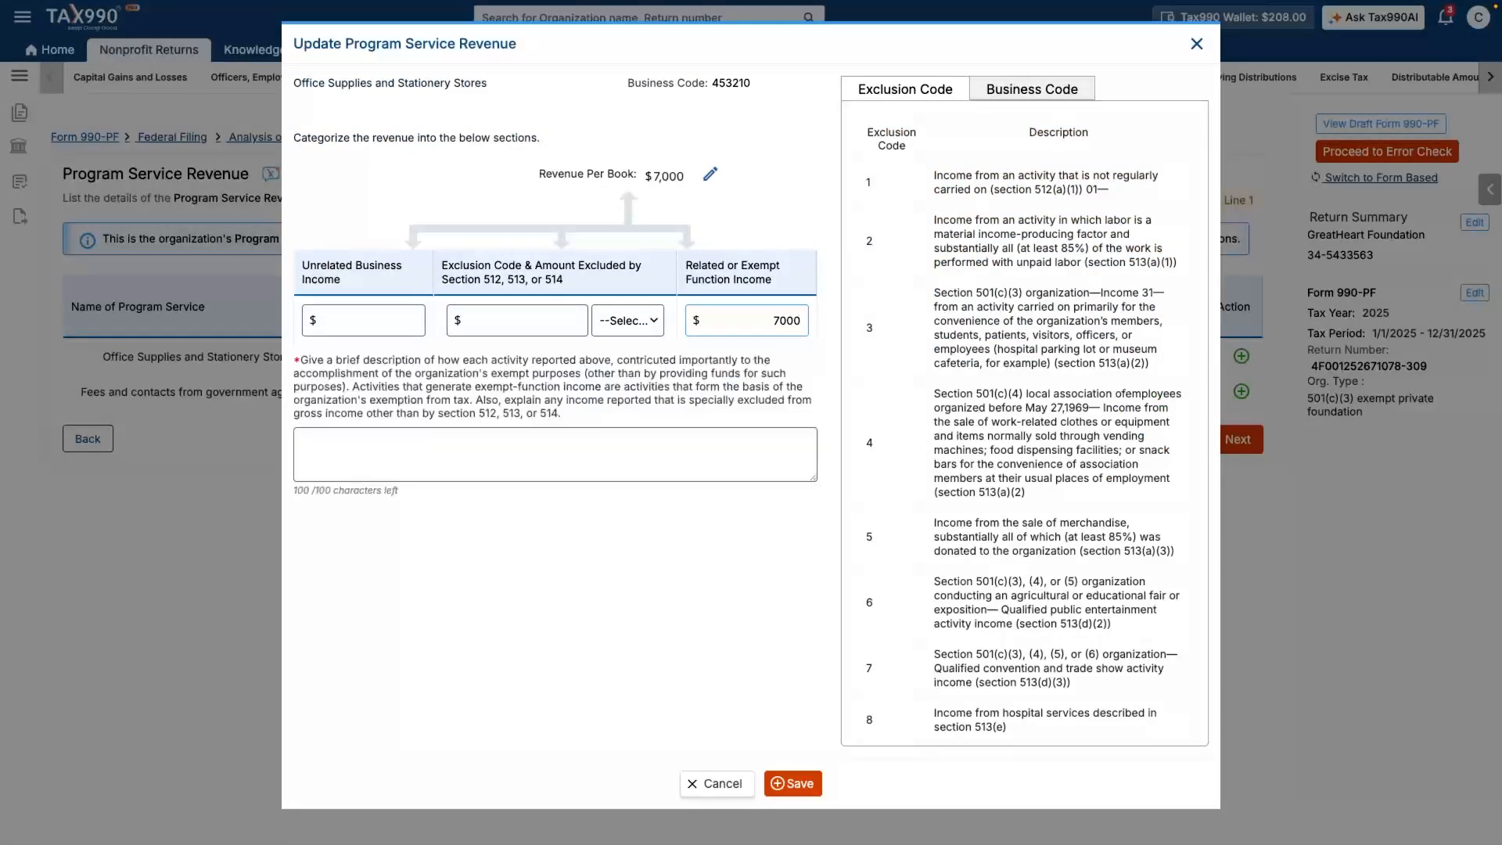
# - Add the description 'Please provide brief description here.' and save the revenue categorization
pyautogui.click(555, 454)
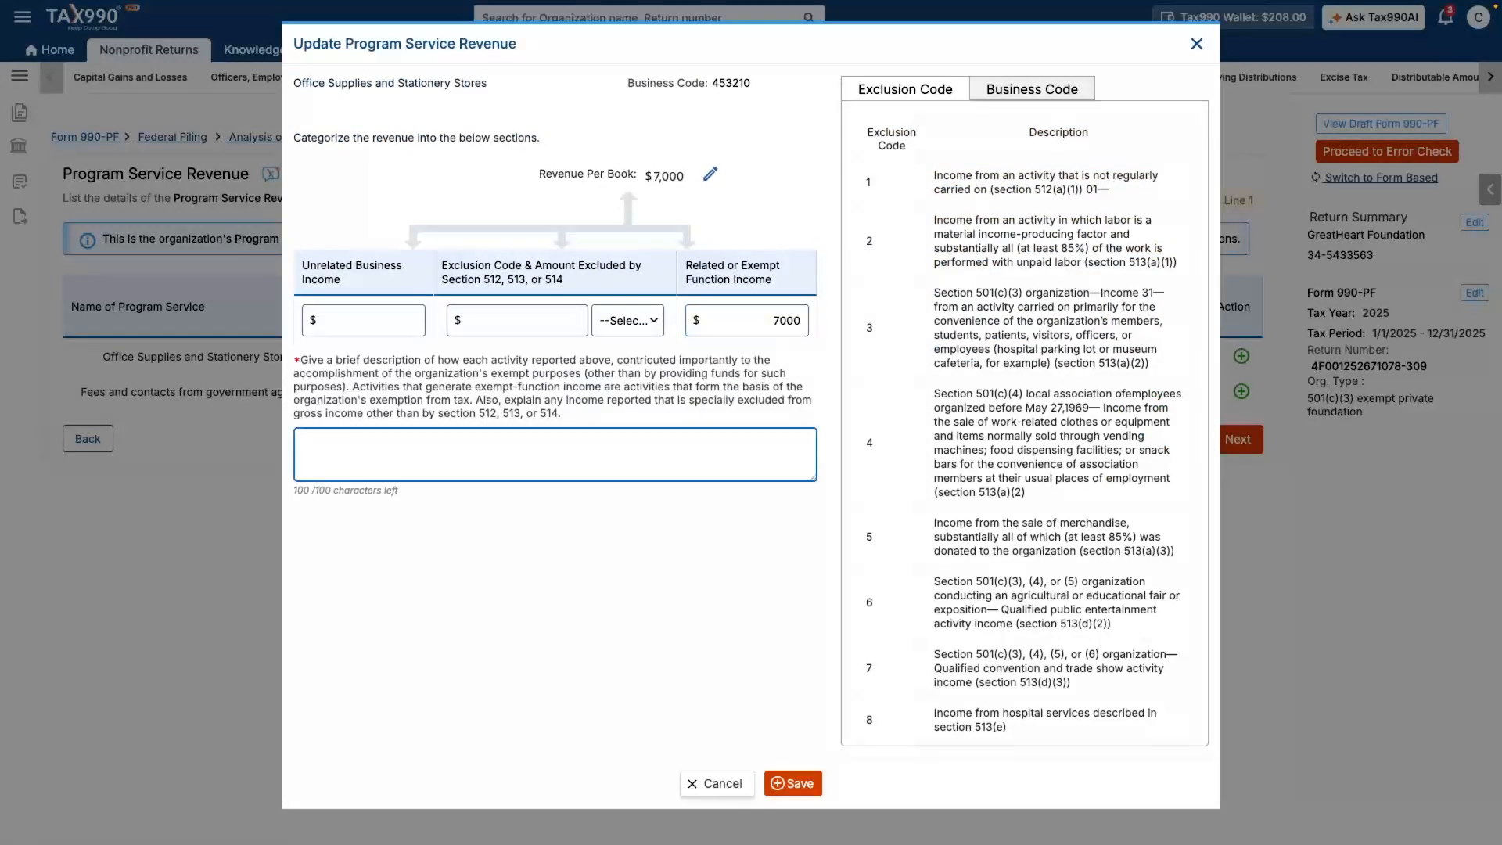
pyautogui.write('Please provide brief description here.')
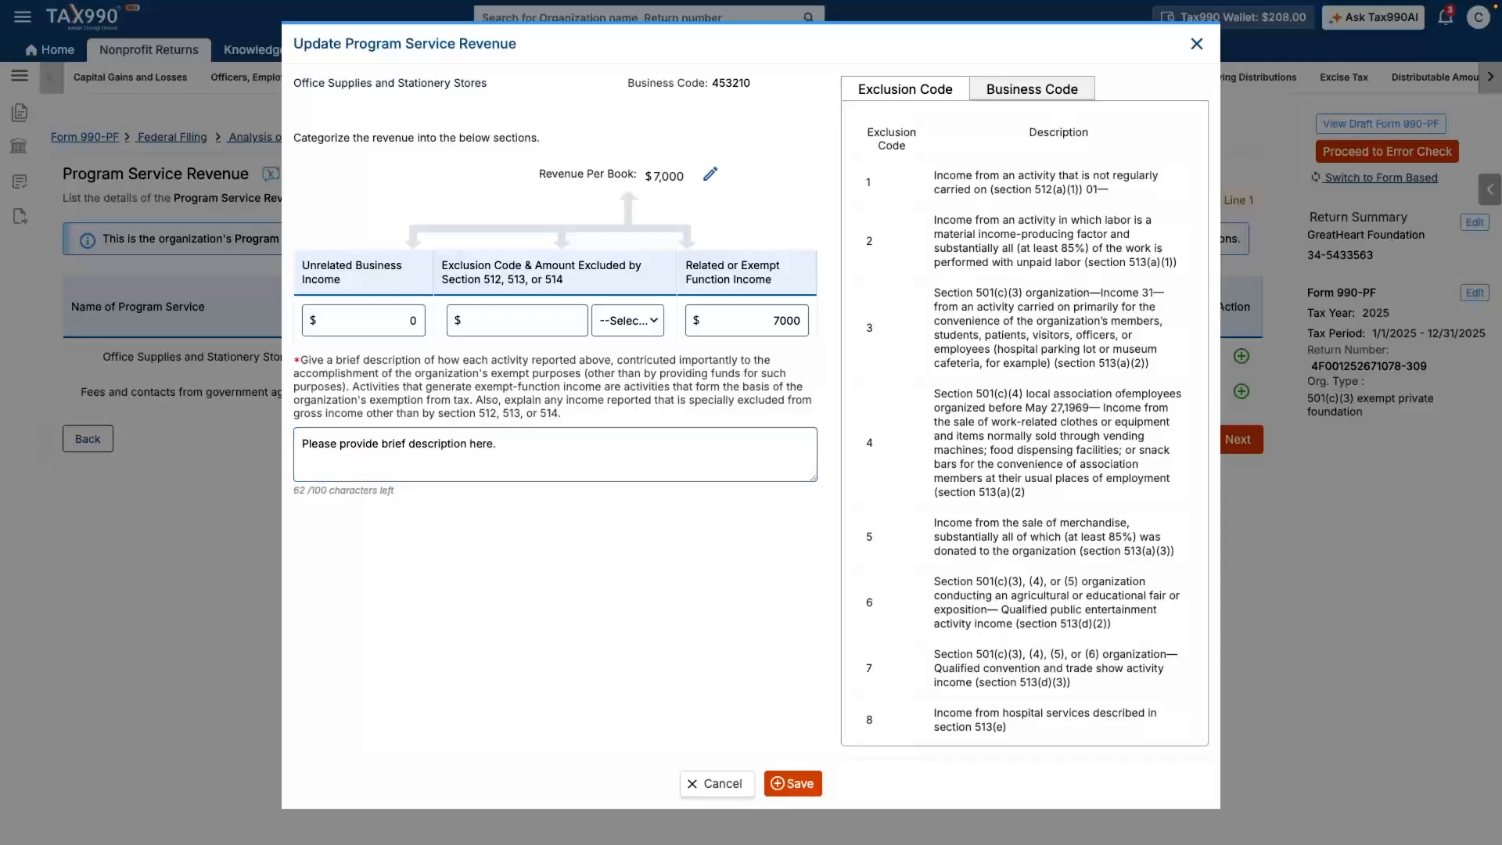
pyautogui.click(792, 784)
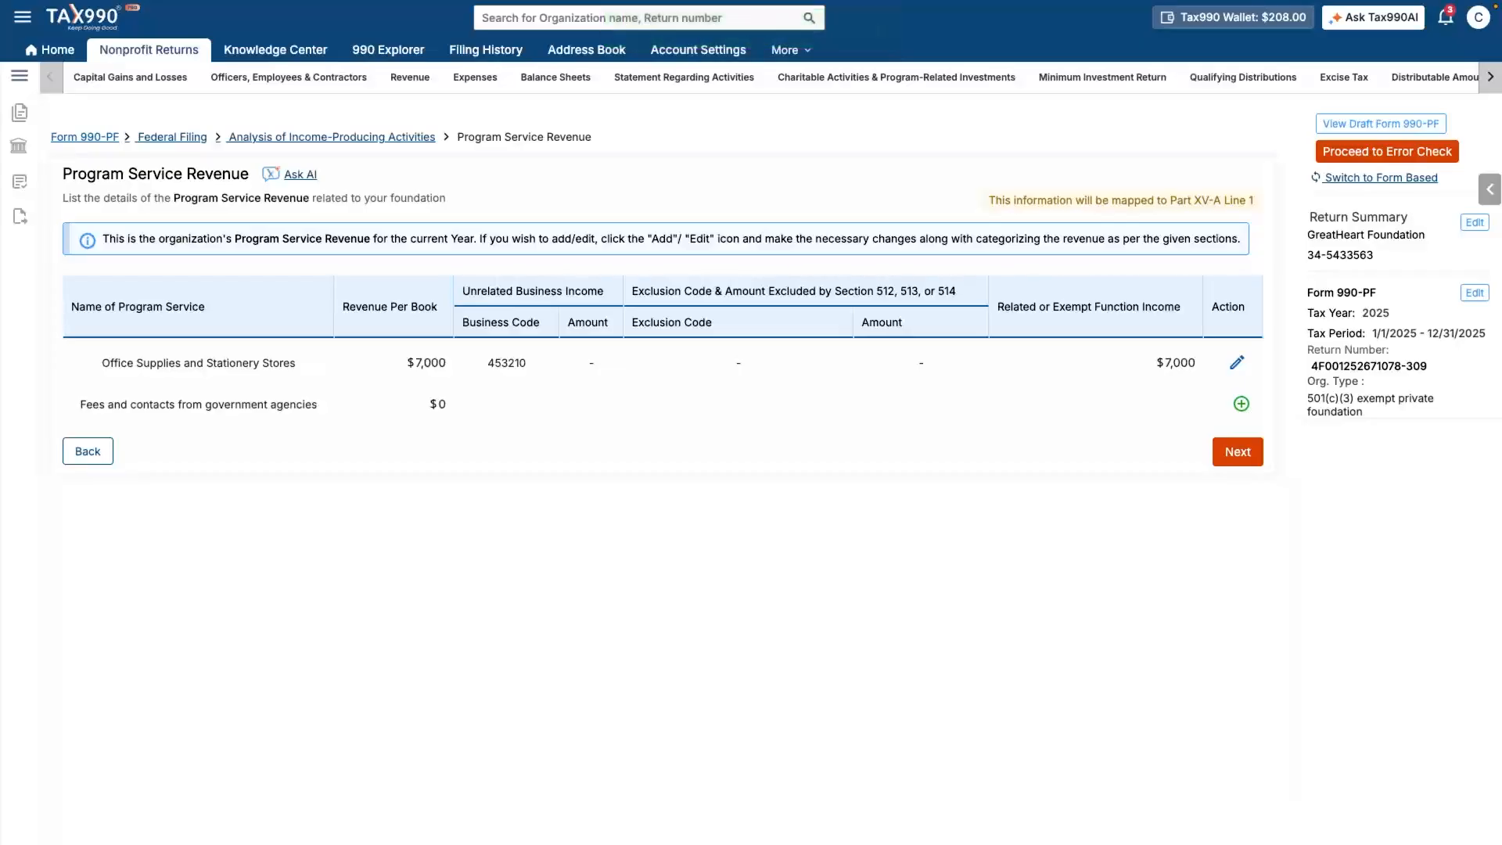
pyautogui.click(1237, 452)
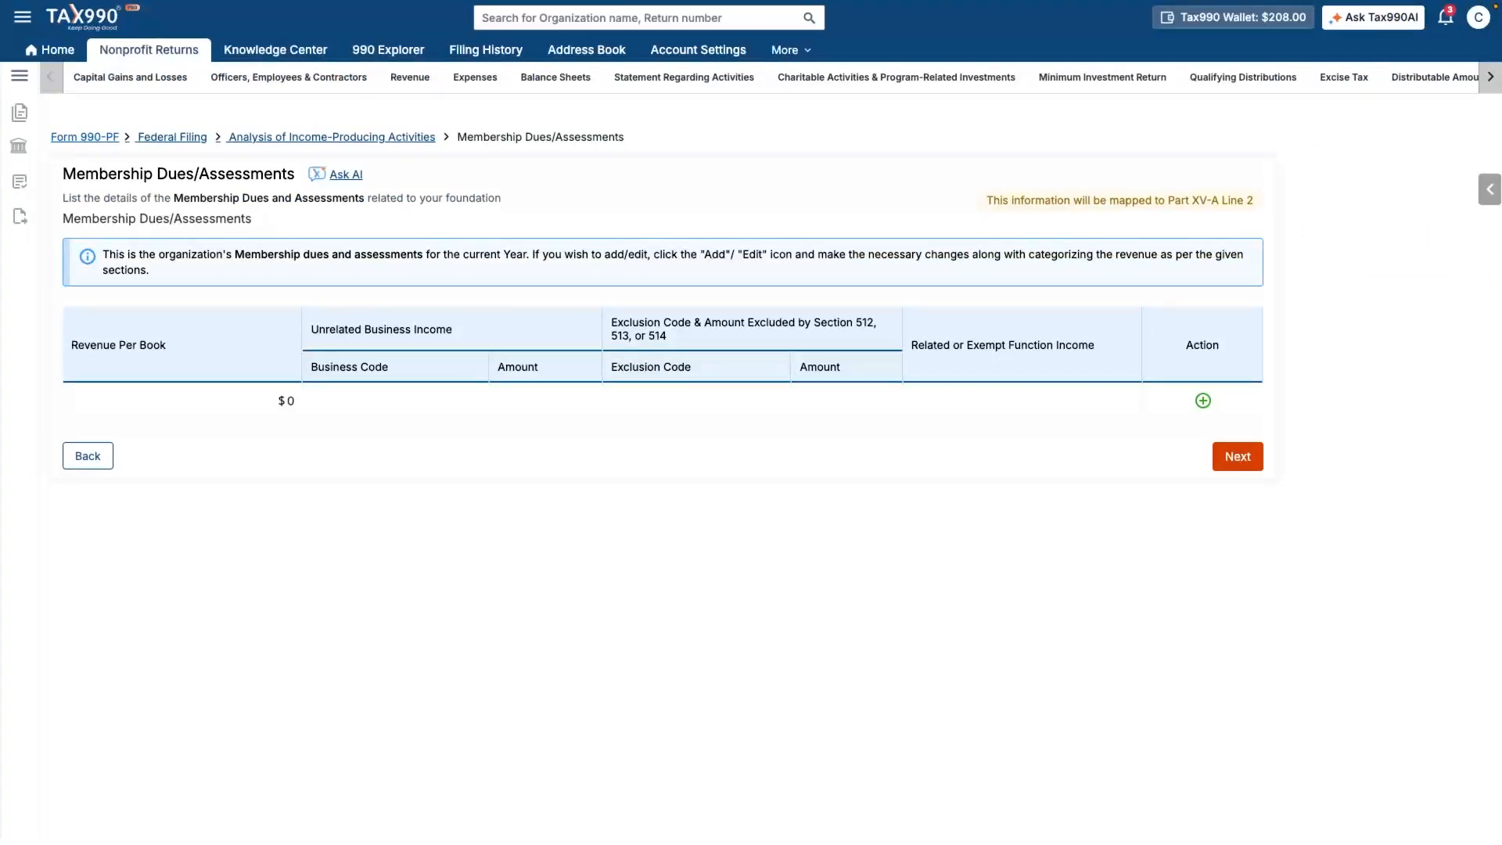
# - Categorize the savings interest as 0 unrelated and 5000 related income, with a brief description
pyautogui.click(1237, 456)
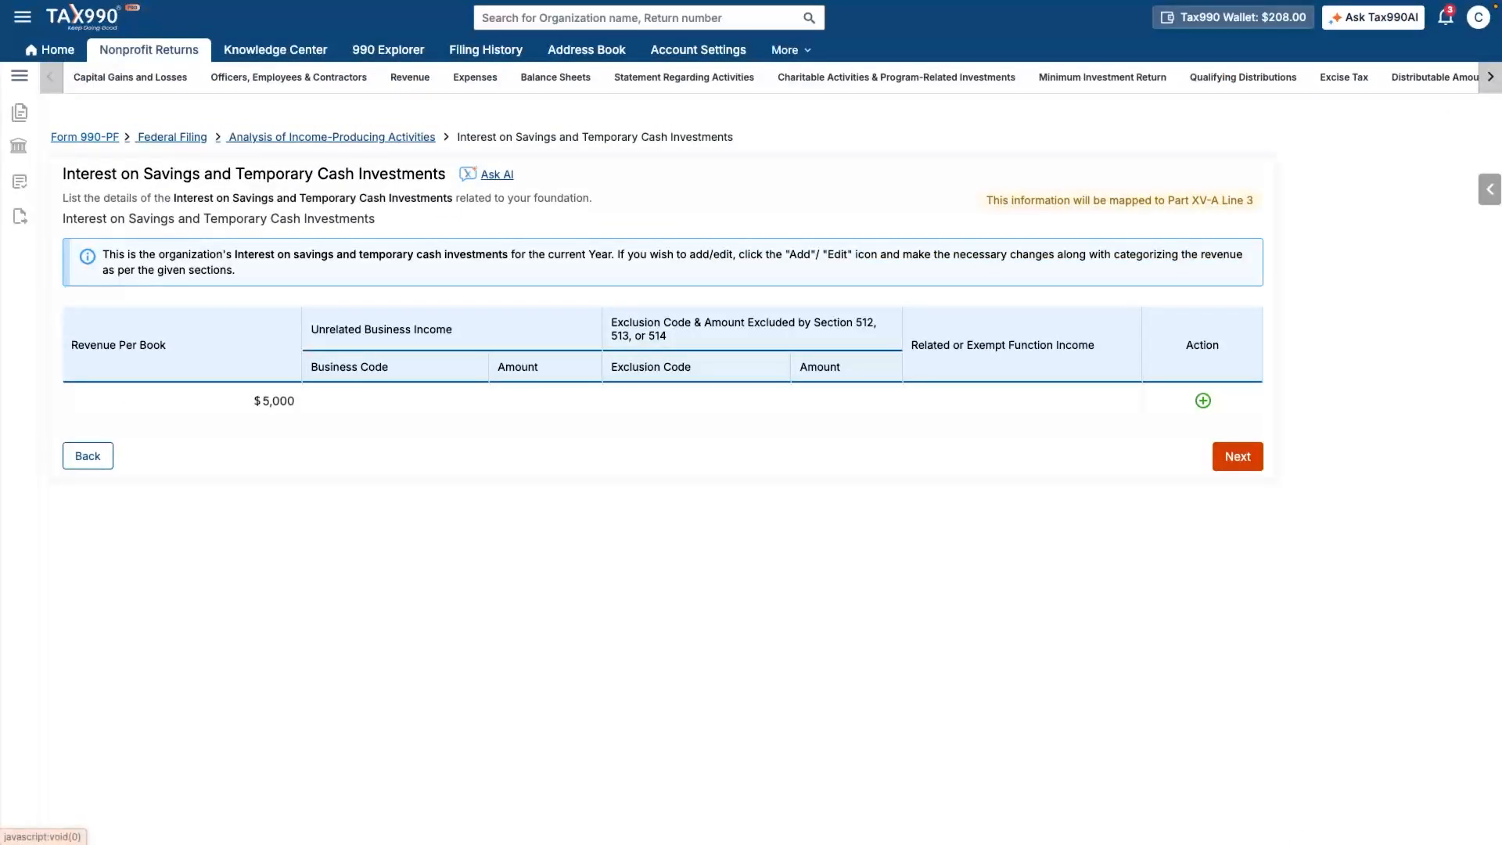
pyautogui.click(1204, 400)
pyautogui.click(364, 333)
pyautogui.write('0')
pyautogui.click(747, 334)
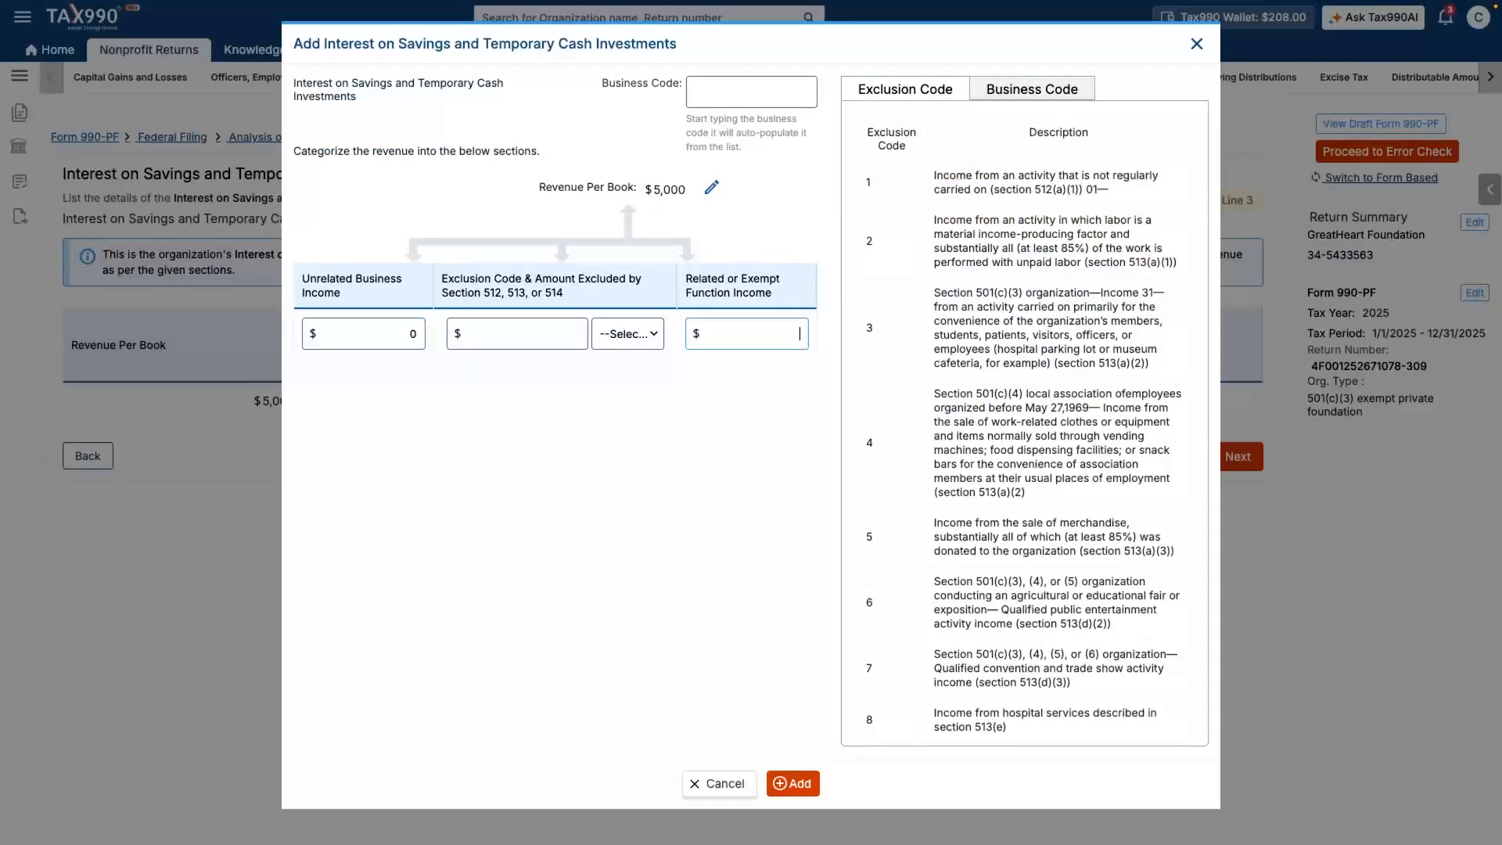
pyautogui.write('5000')
pyautogui.press('Tab')
pyautogui.write('Please provide brief description here.')
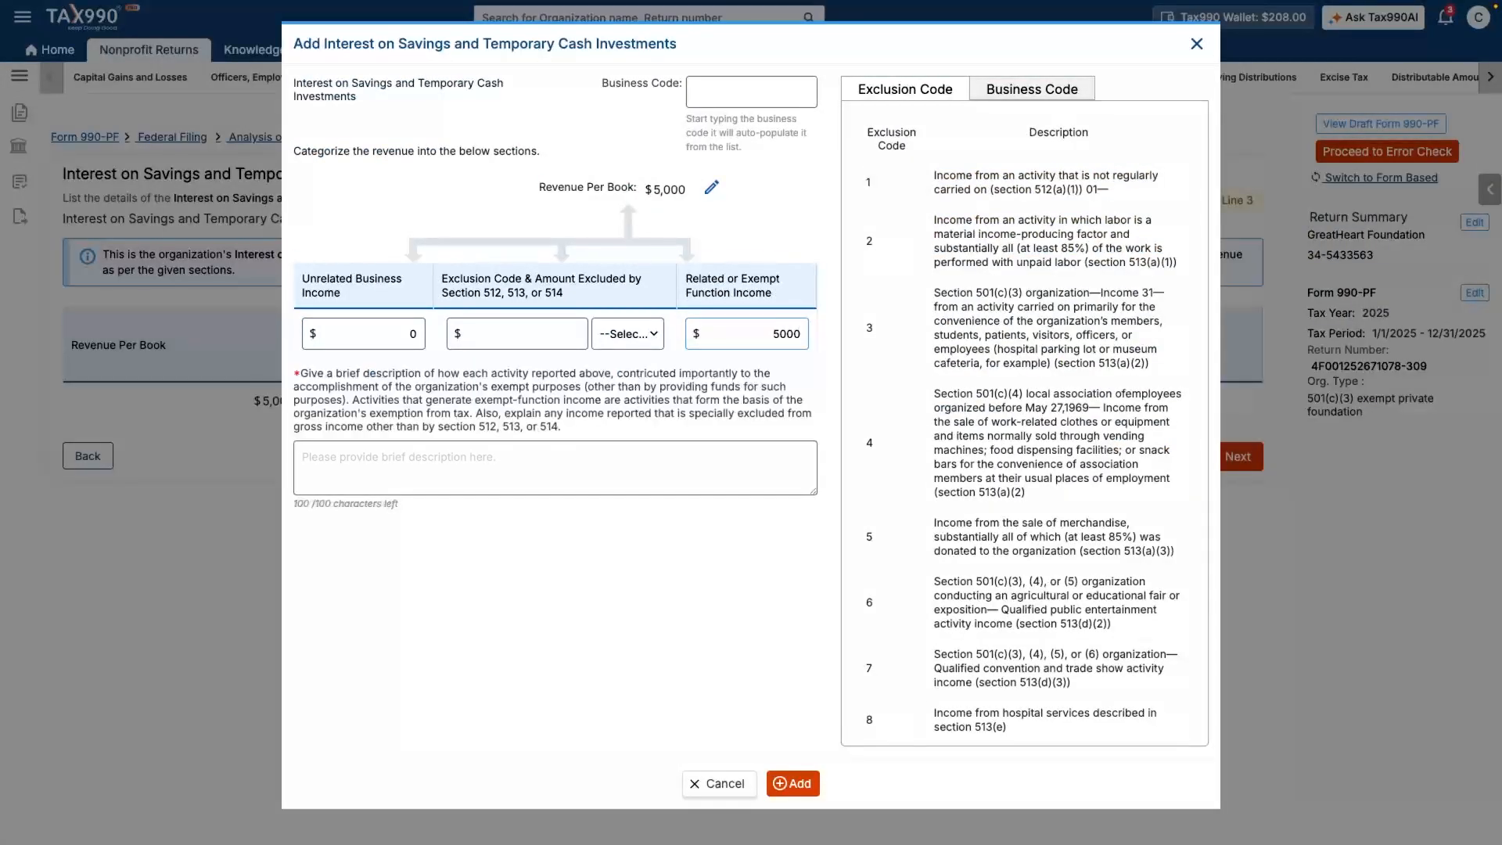
pyautogui.click(793, 783)
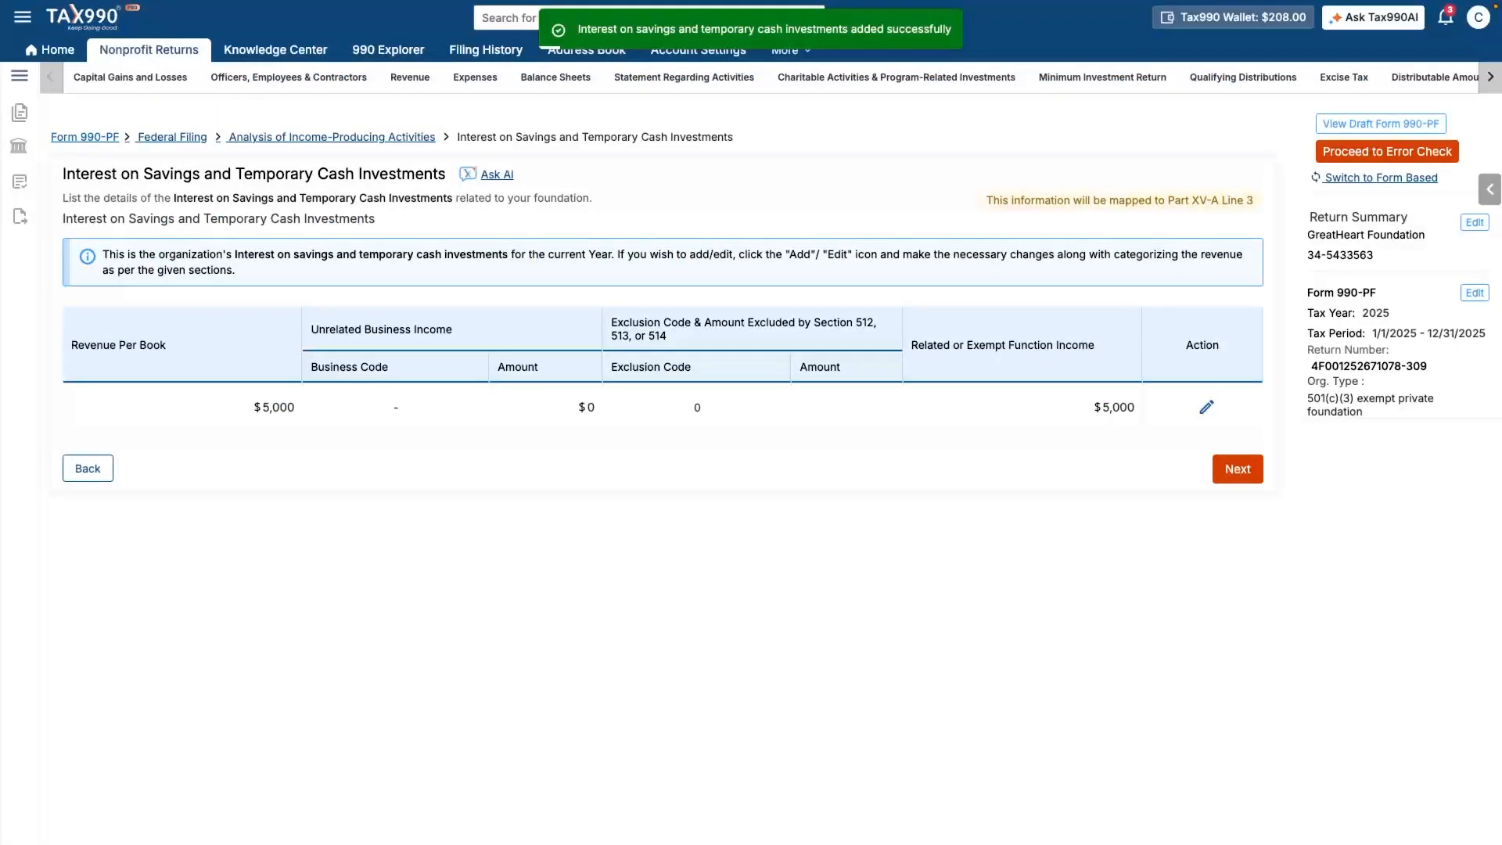
pyautogui.click(1238, 469)
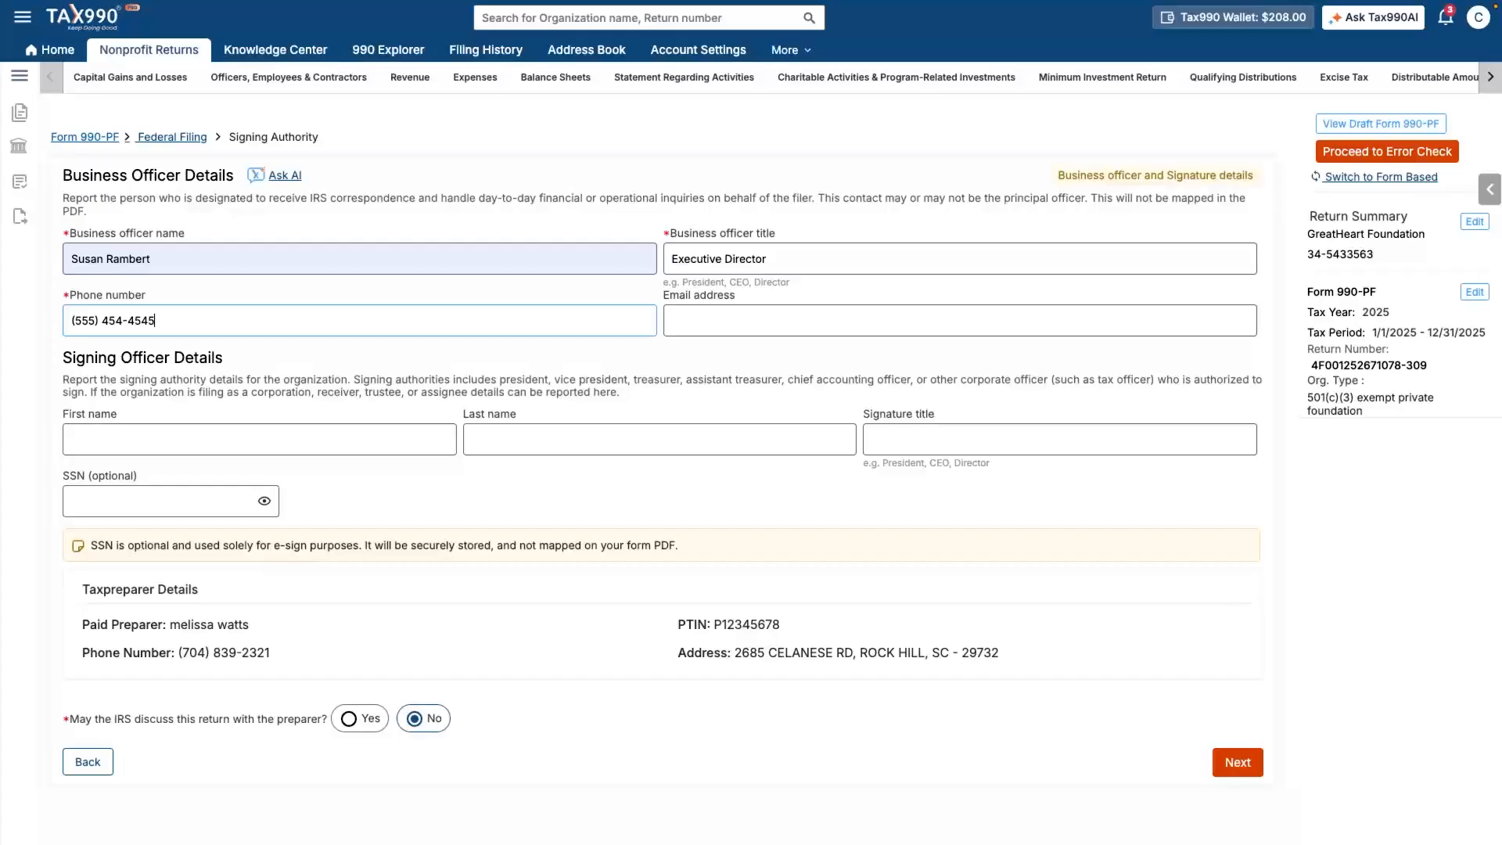
# - Enter the signing officer's first and last name with title Executive Director, and proceed to the Return Summary
pyautogui.click(235, 440)
pyautogui.press('Tab')
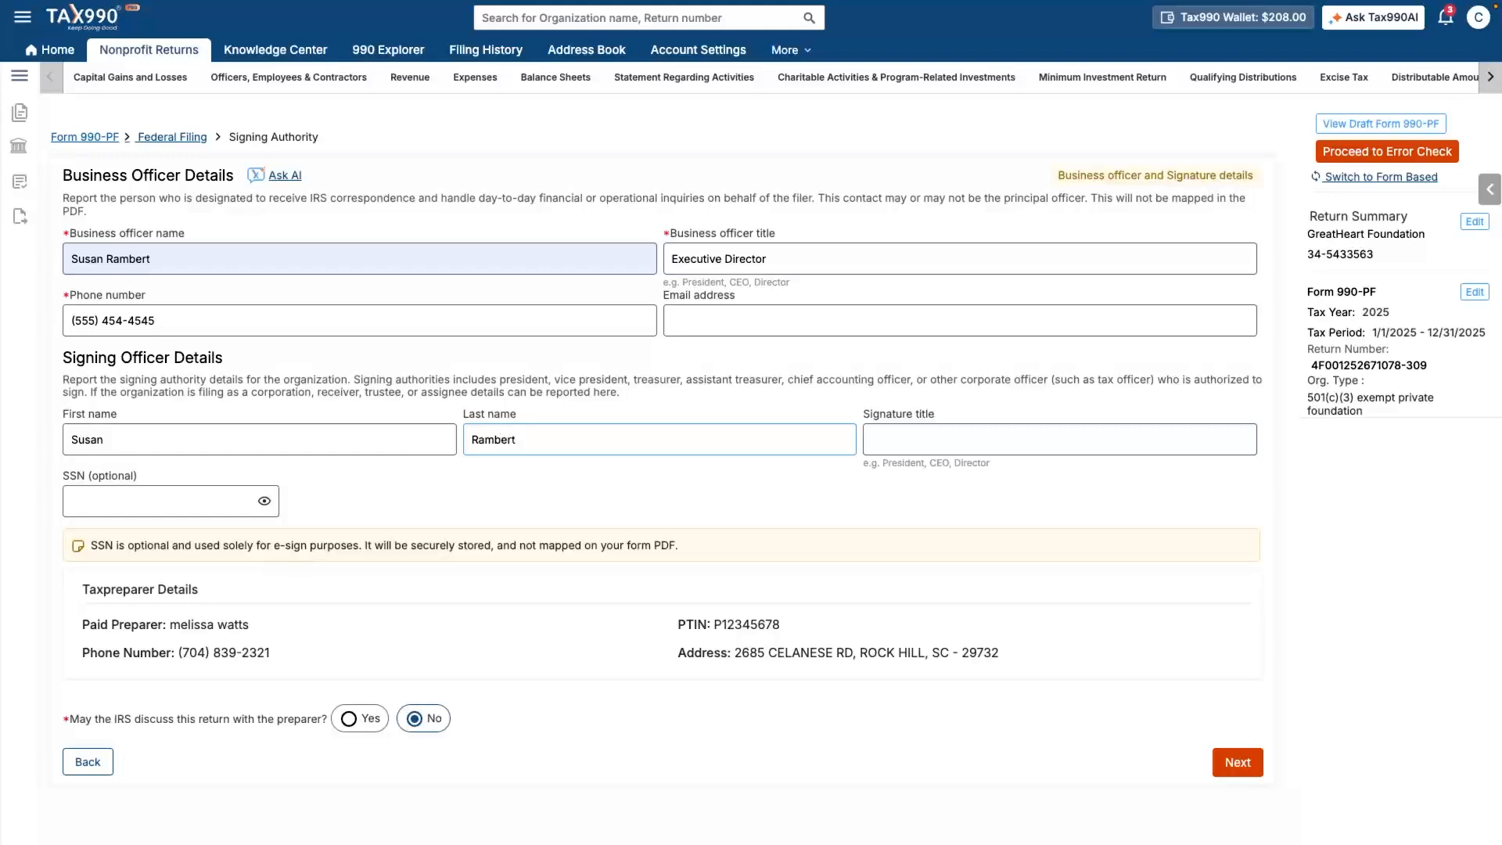
pyautogui.press('Tab')
pyautogui.write('E')
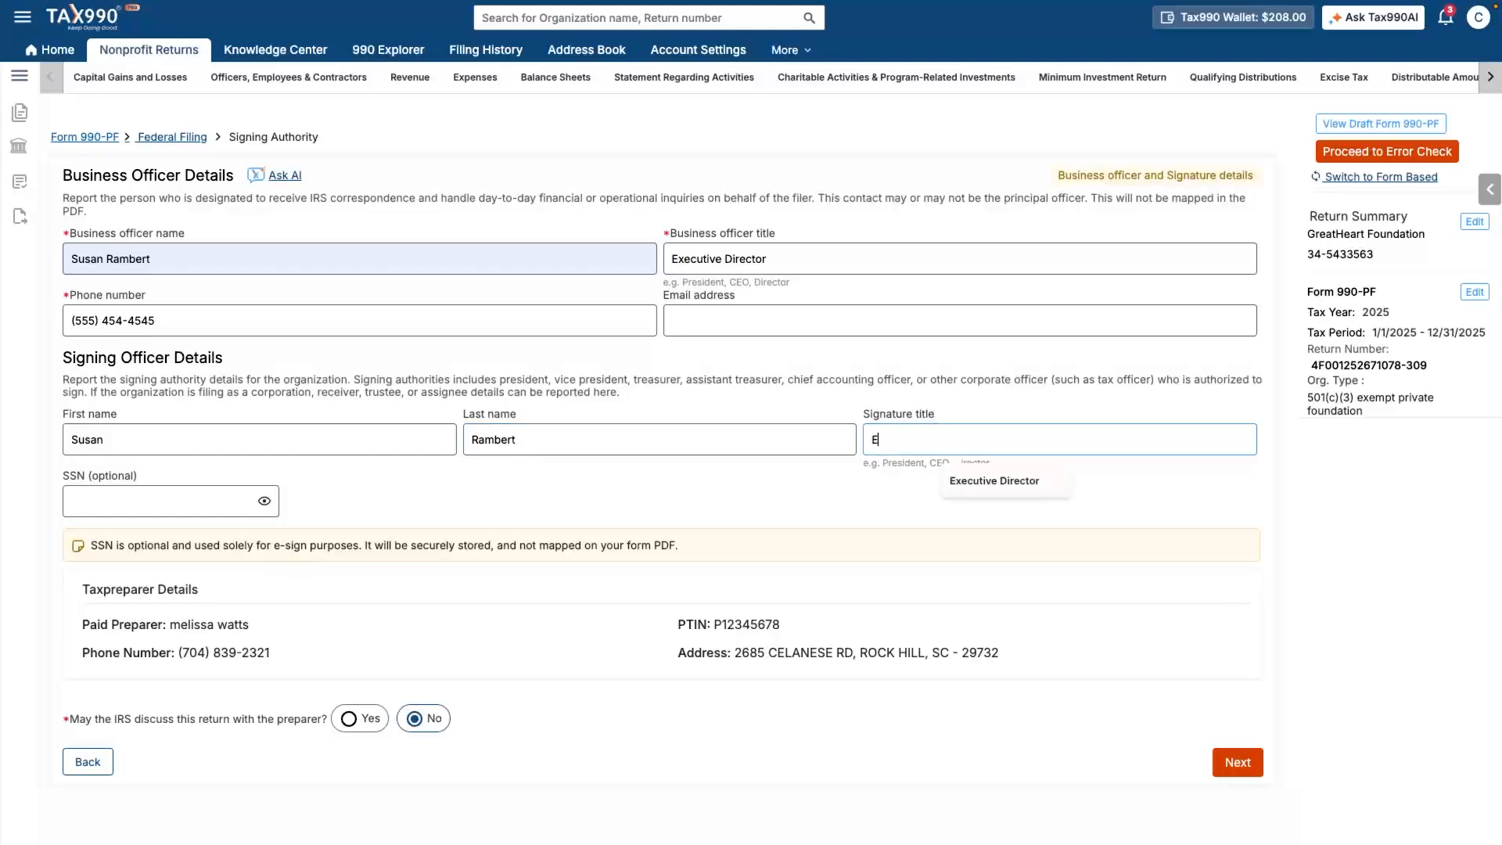
pyautogui.write('xecutive Director')
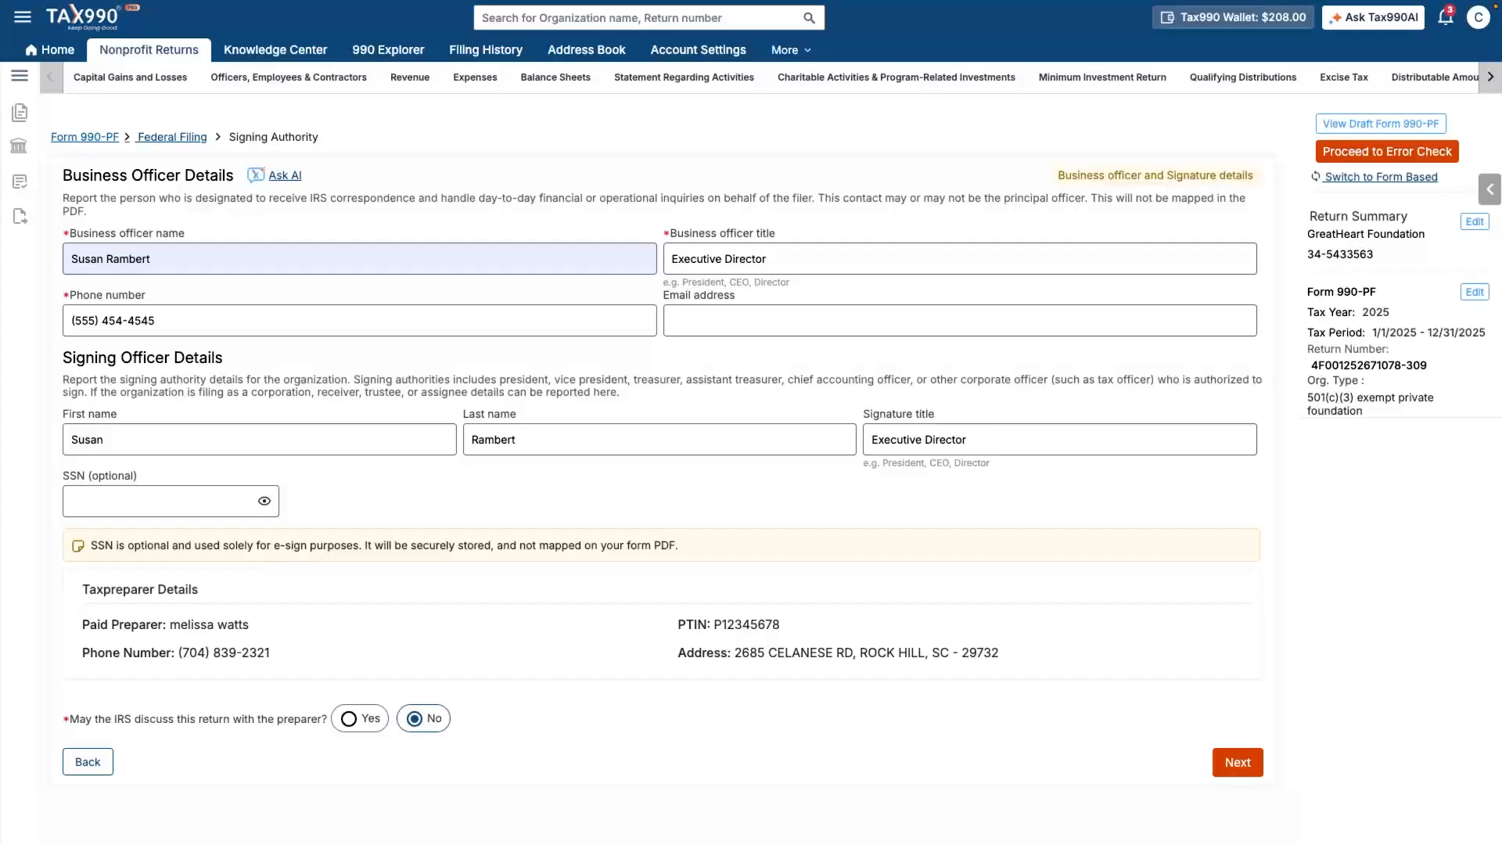
pyautogui.click(1238, 762)
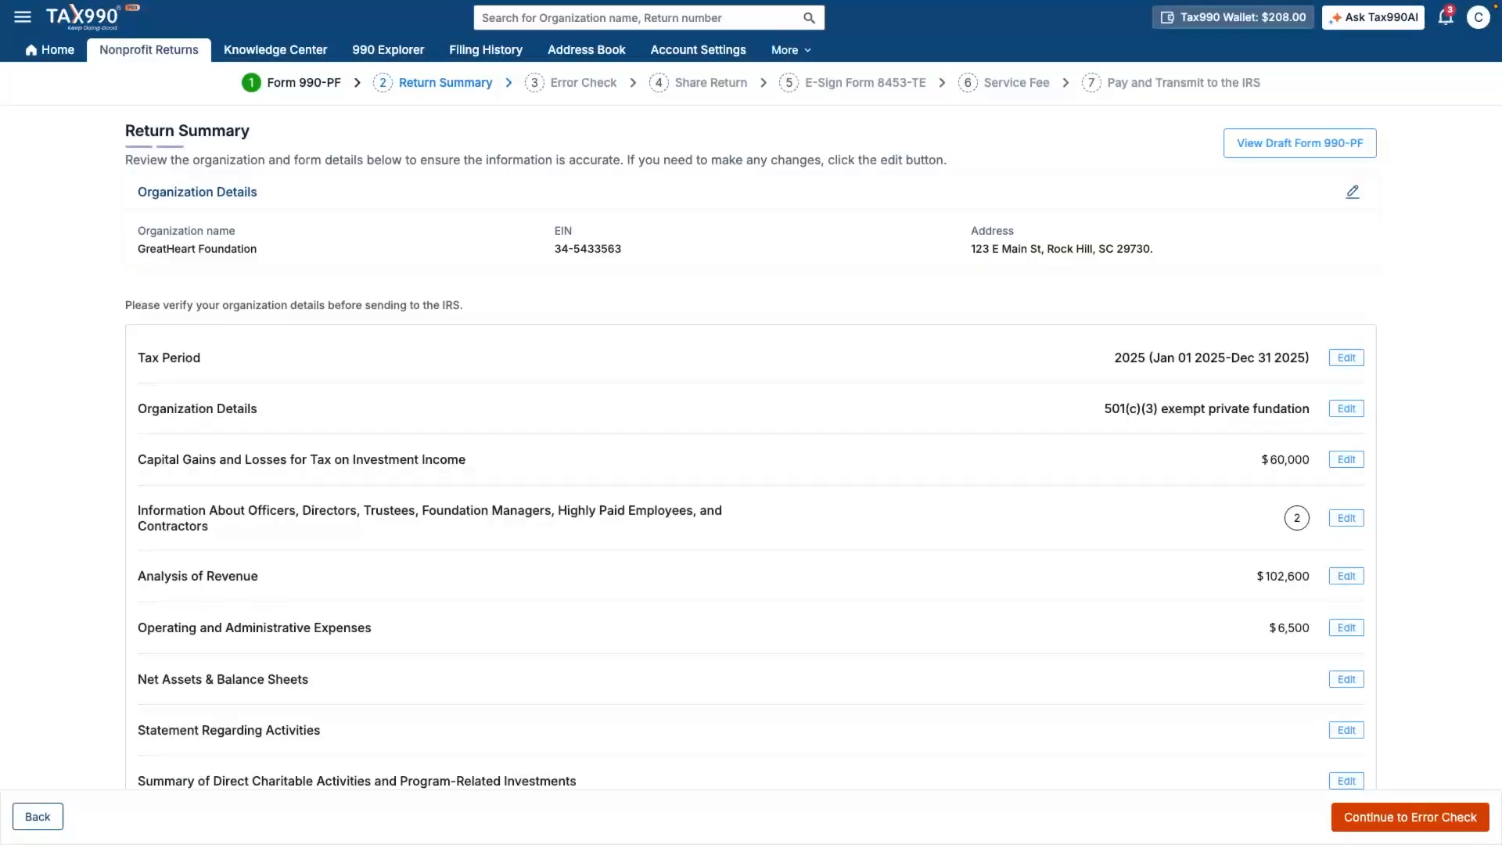
# - Review the Return Summary showing $102,600 revenue and $6,500 expenses, then run the Form 990-PF error check
pyautogui.scroll(-1, 751, 448)
pyautogui.scroll(-3, 751, 447)
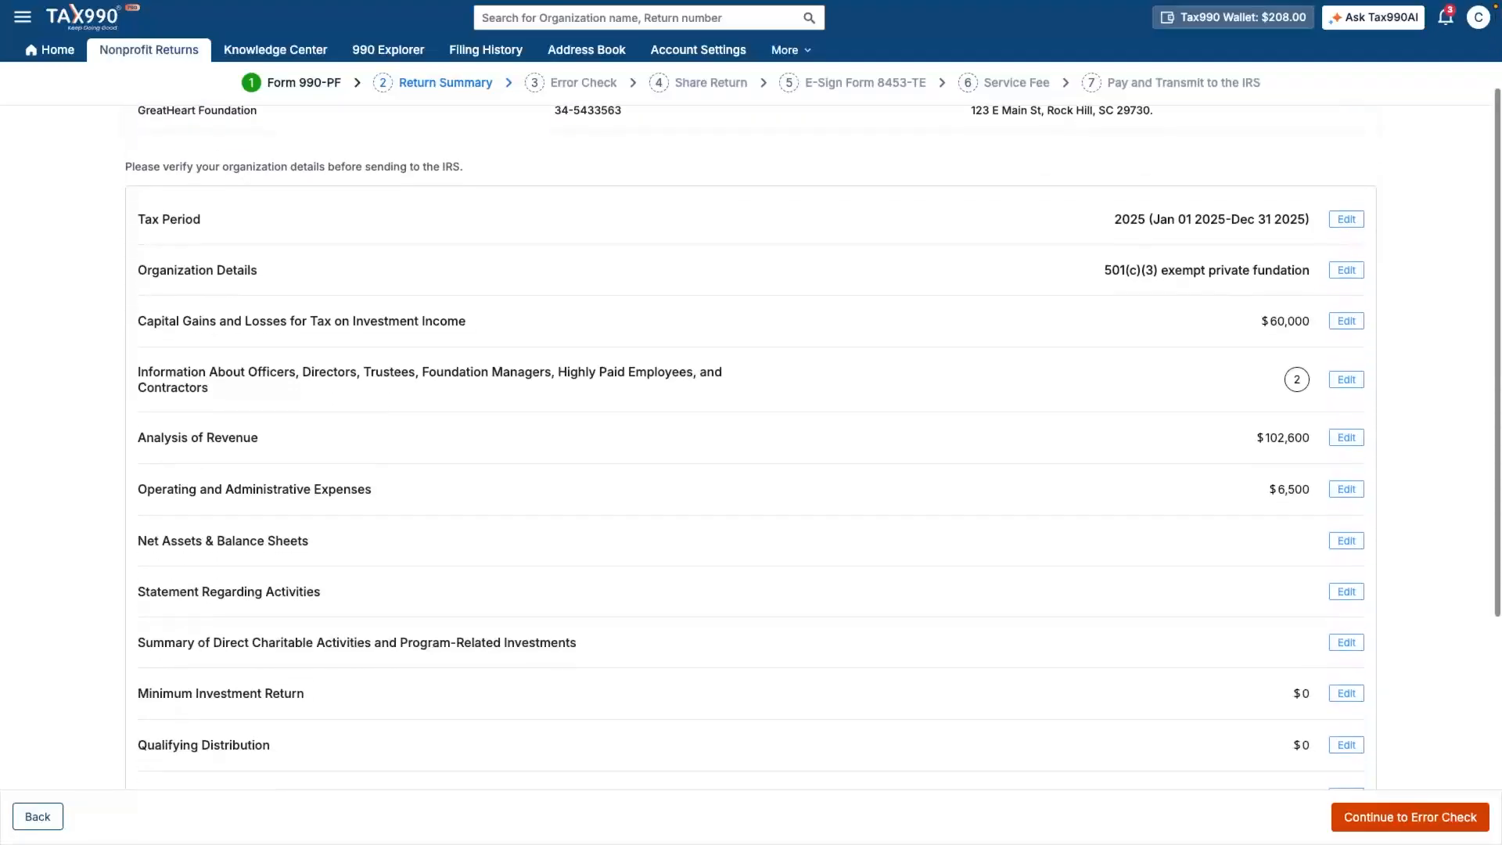
pyautogui.scroll(-3, 751, 448)
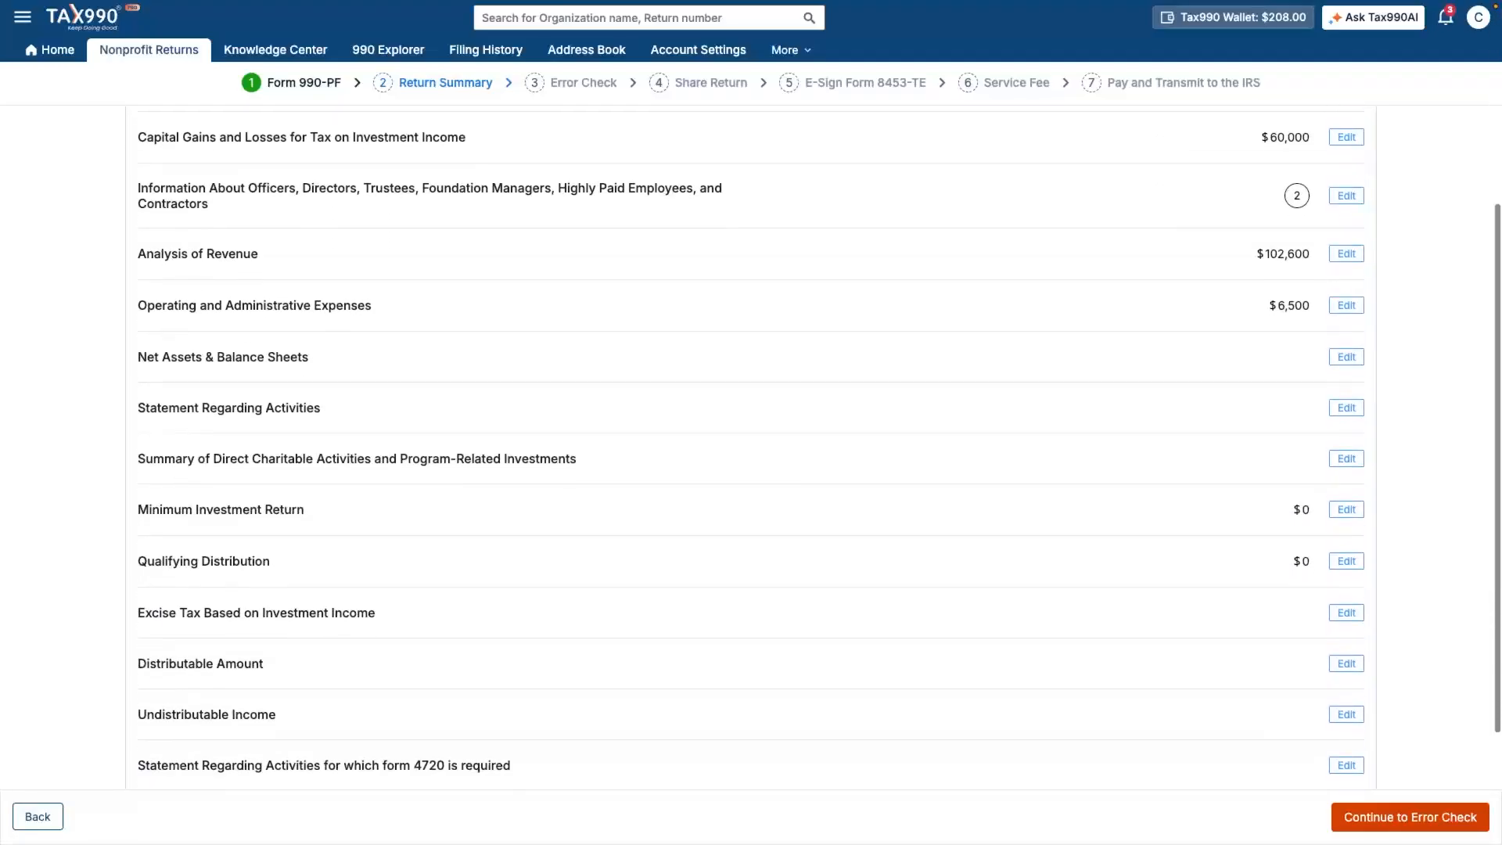
pyautogui.scroll(-3, 751, 447)
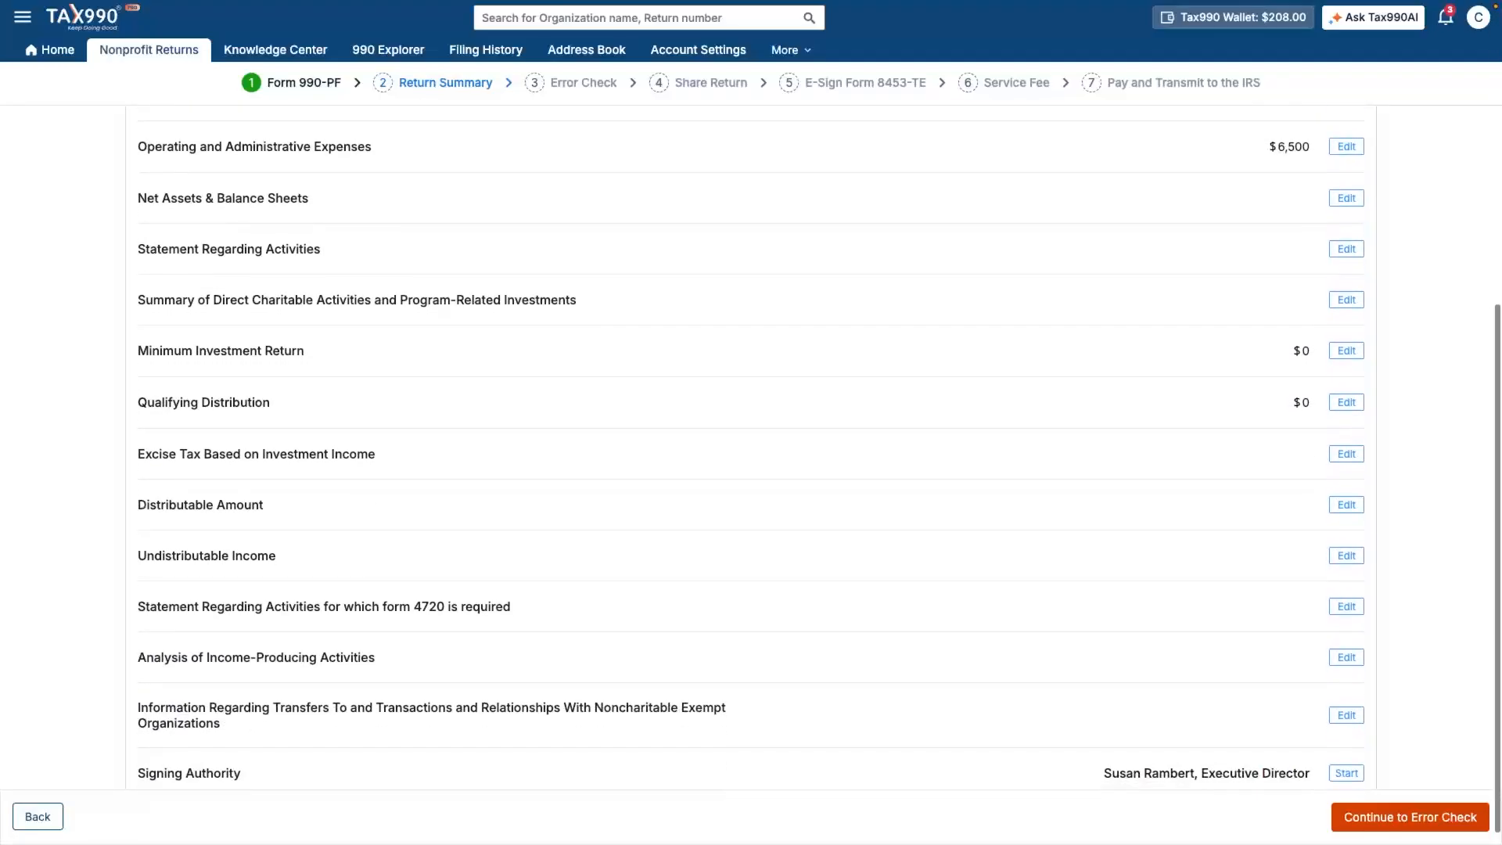
pyautogui.click(1409, 817)
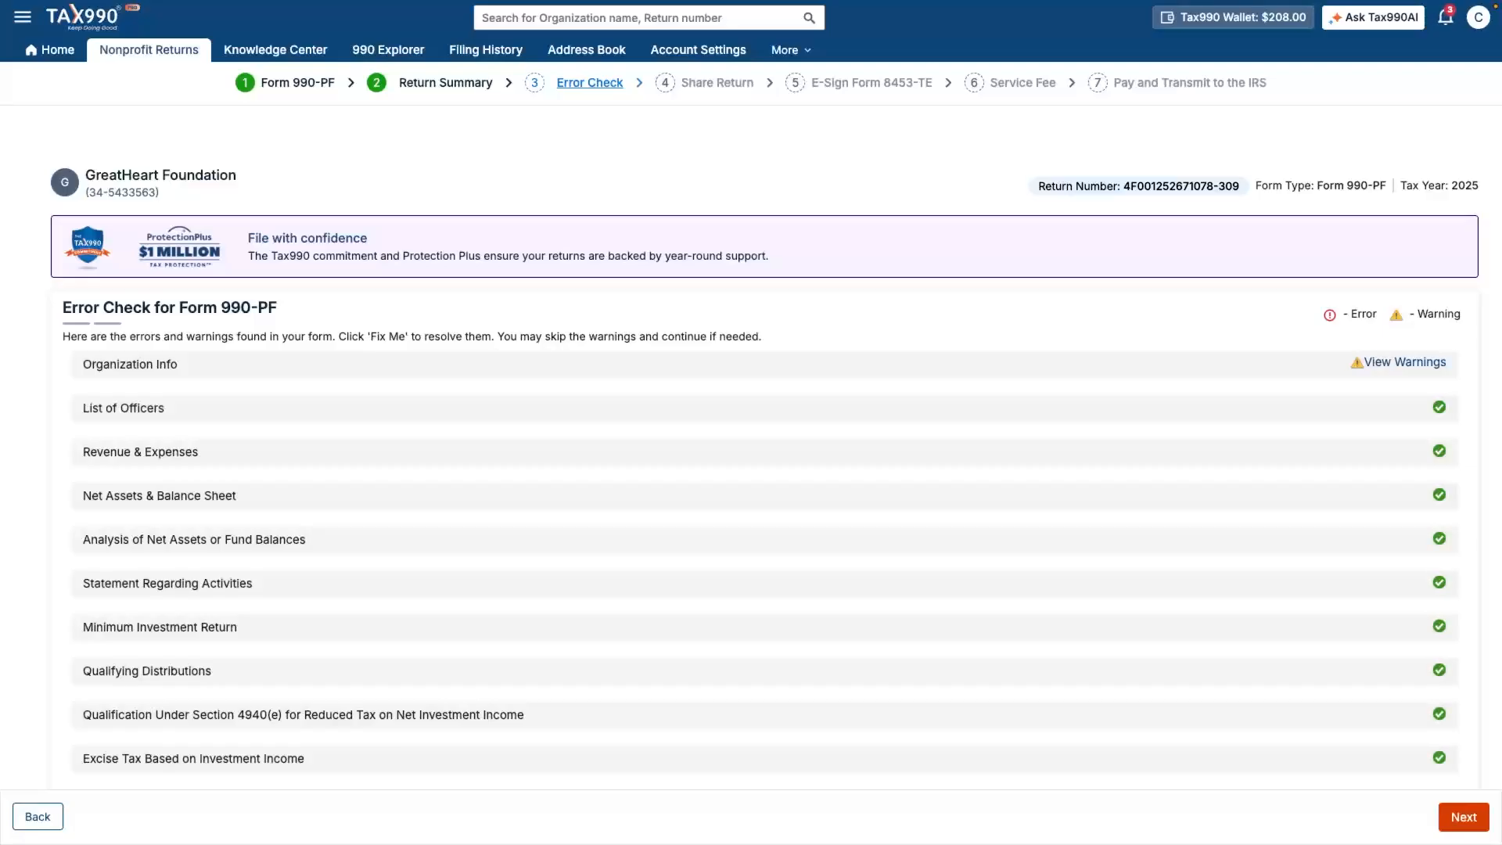
# - Continue past the passed error check and skip sharing the return with reviewers
pyautogui.scroll(-3, 751, 447)
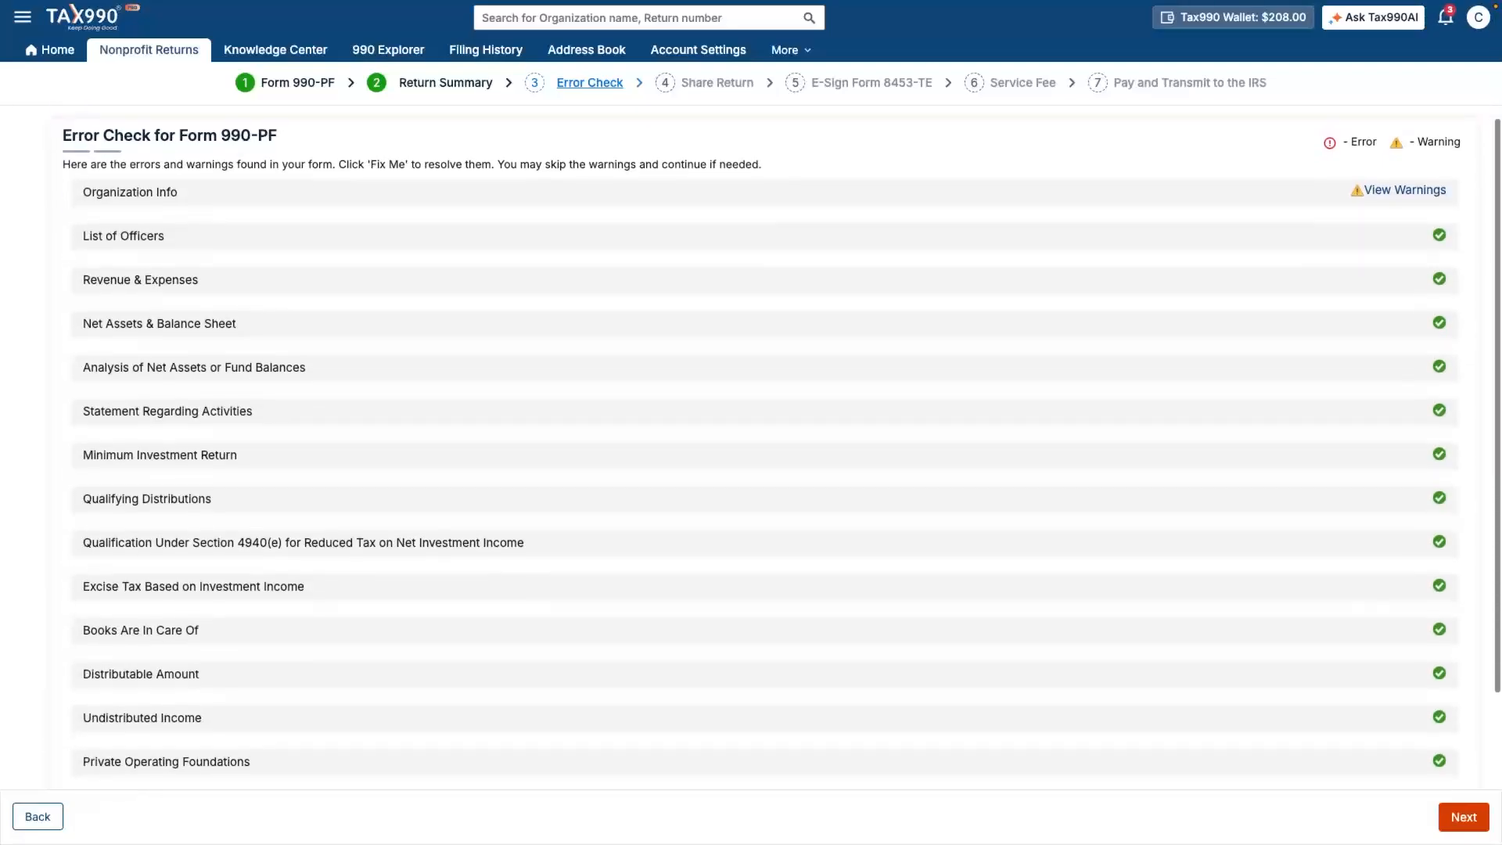
pyautogui.scroll(-3, 751, 447)
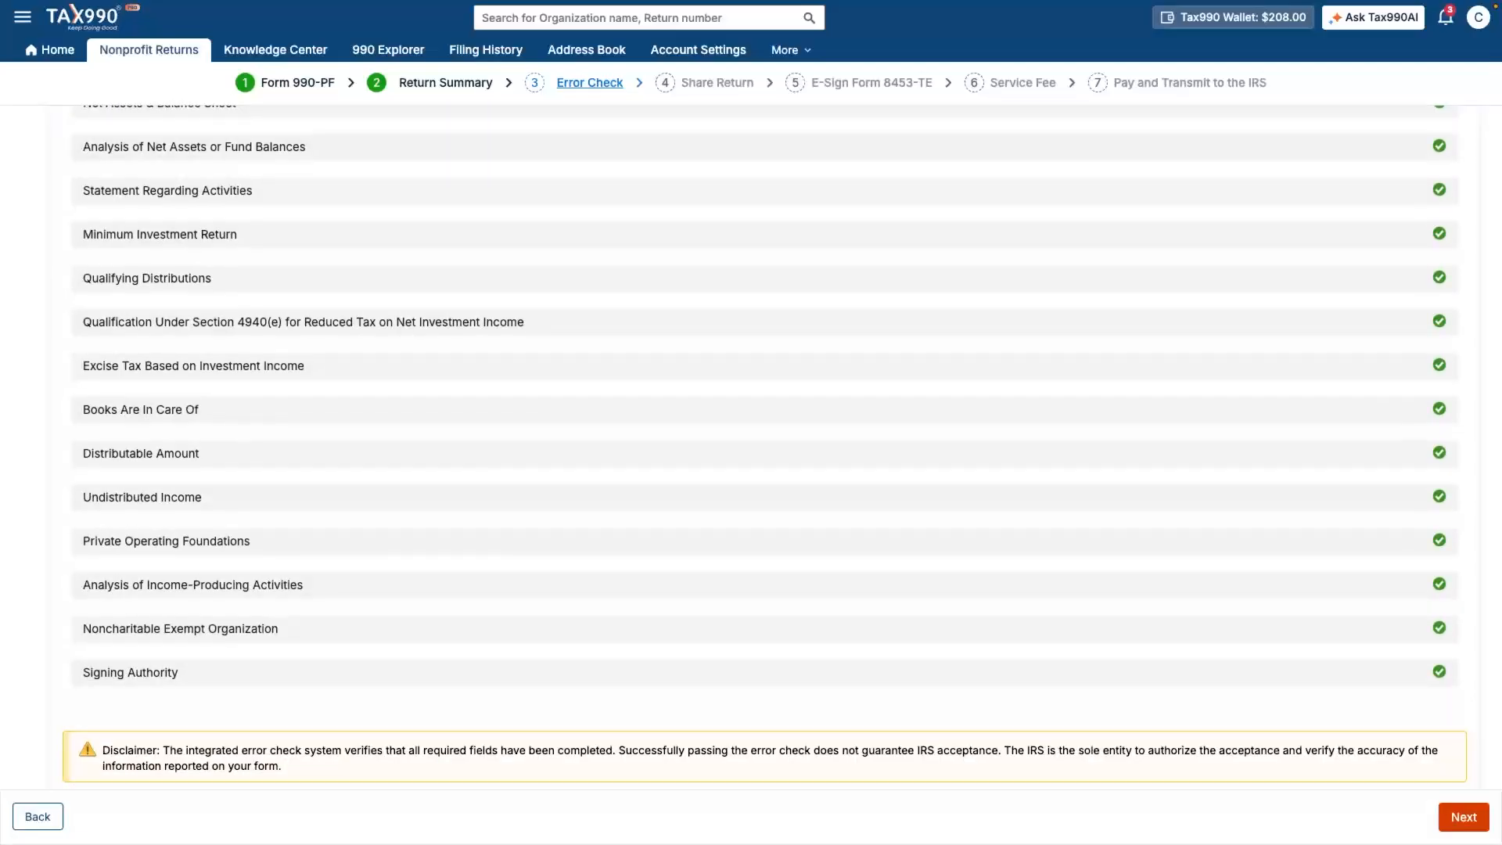
pyautogui.click(1463, 816)
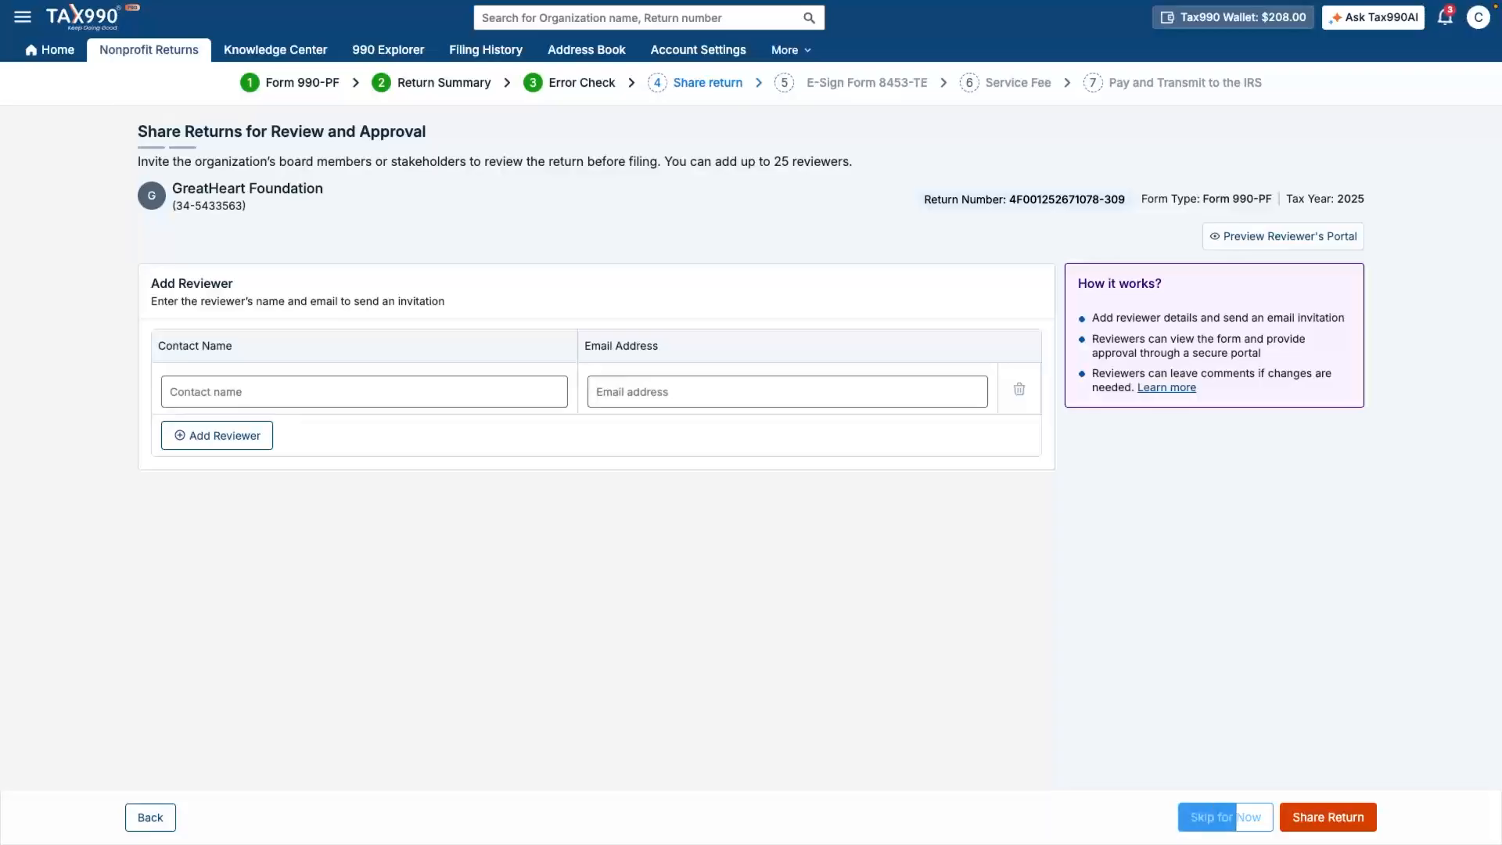
pyautogui.click(1225, 817)
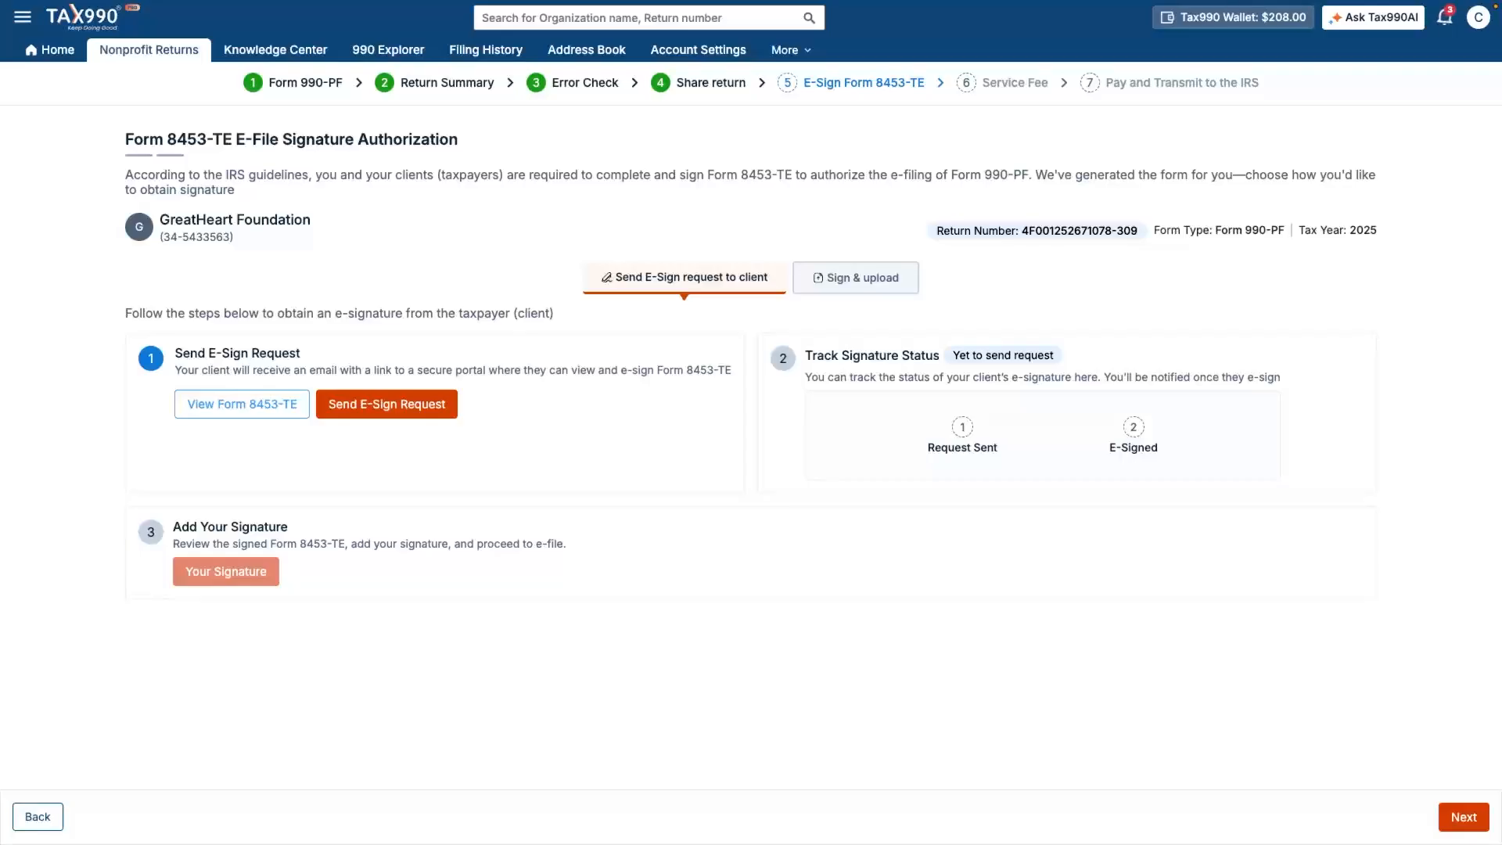
# - Keep the e-signature request option and adopt the typed ERO signature on Form 8453-TE
pyautogui.click(856, 278)
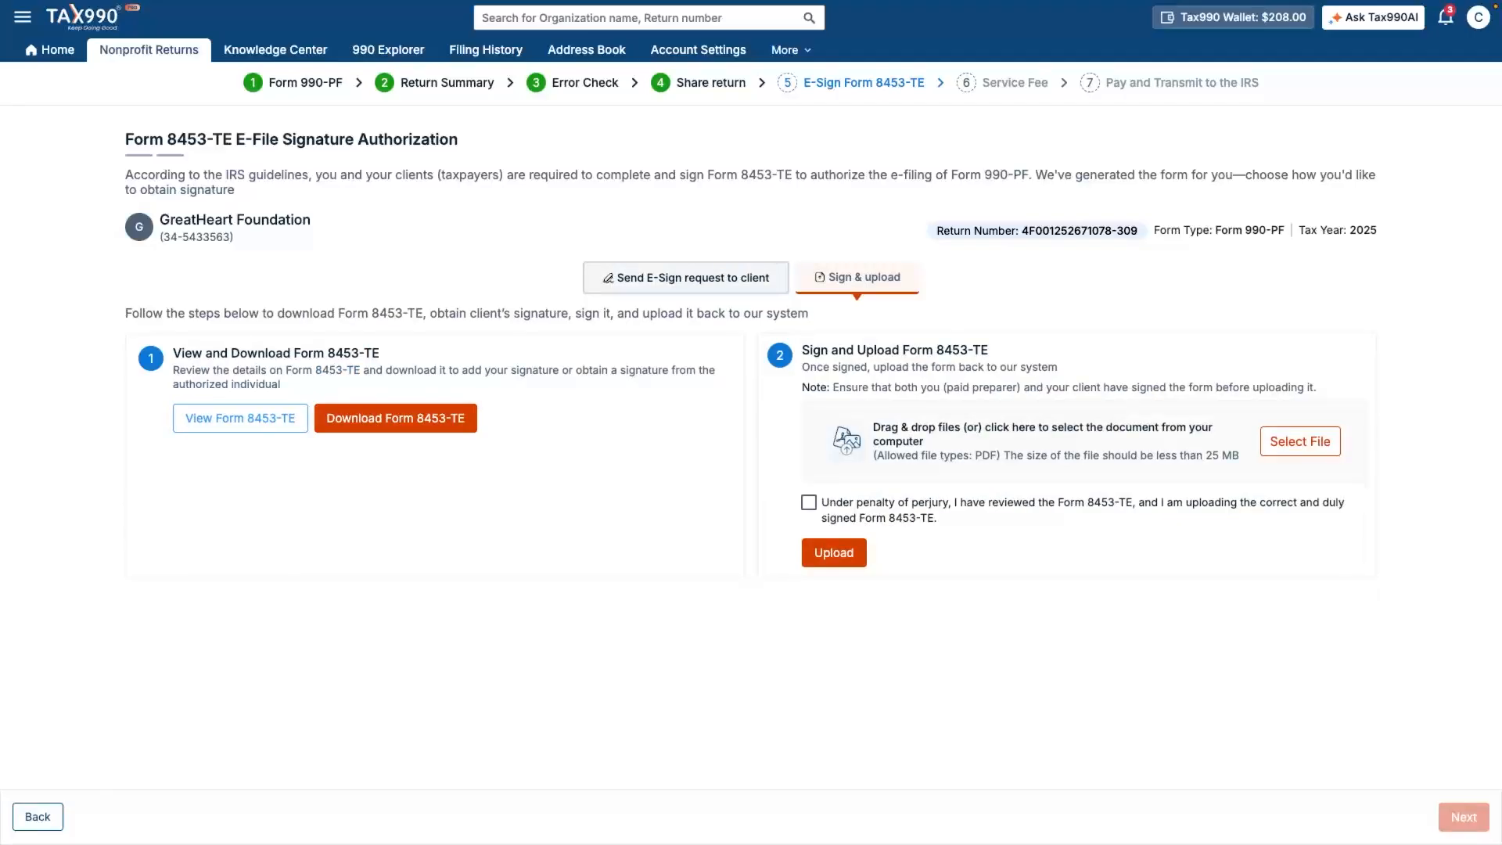
pyautogui.click(685, 278)
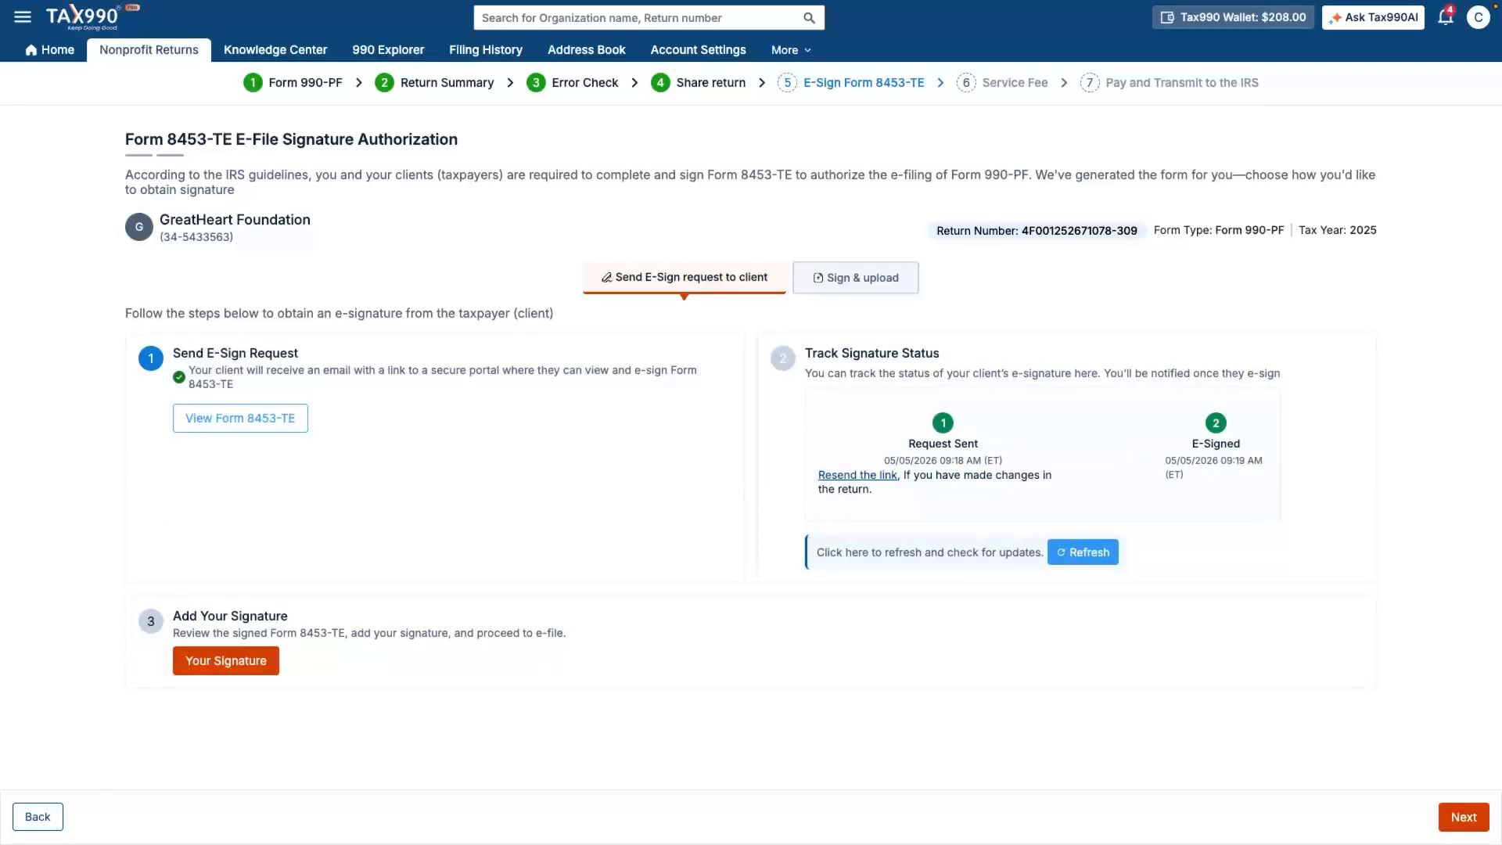
pyautogui.click(227, 661)
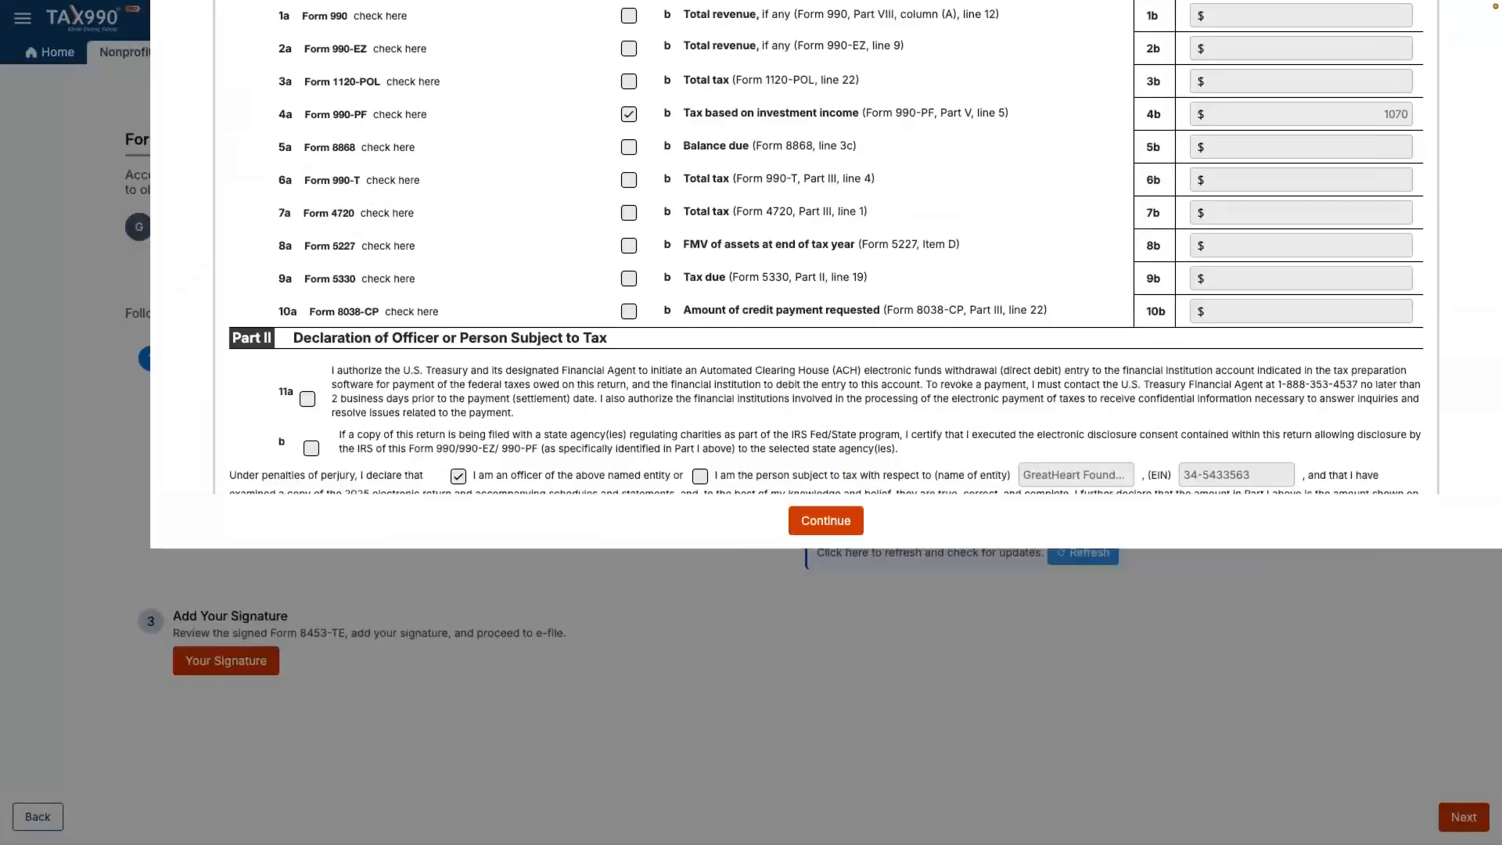
pyautogui.scroll(-6, 825, 422)
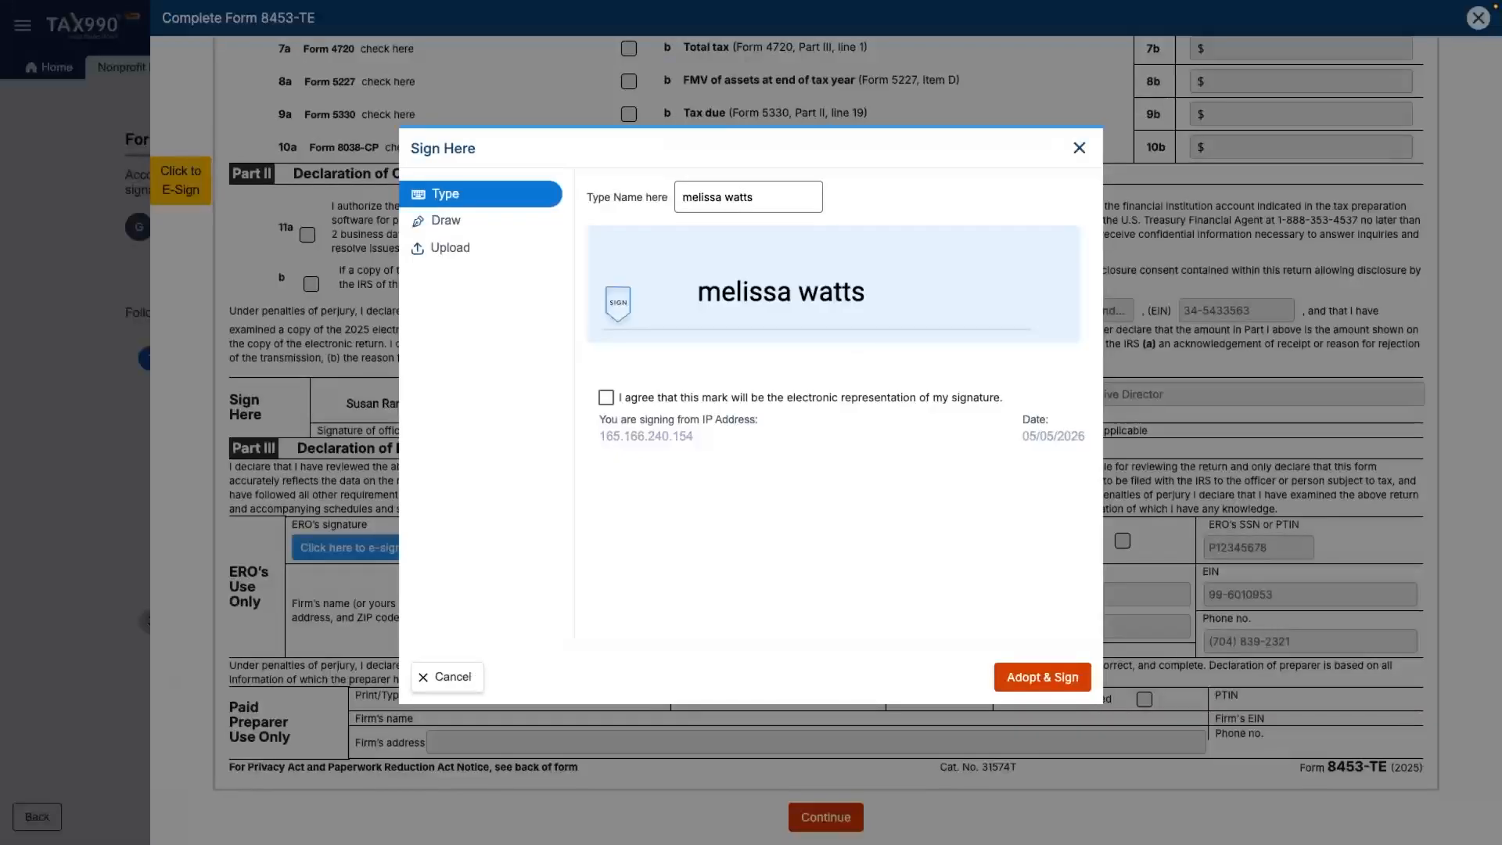
pyautogui.click(607, 398)
pyautogui.click(1042, 677)
pyautogui.click(826, 817)
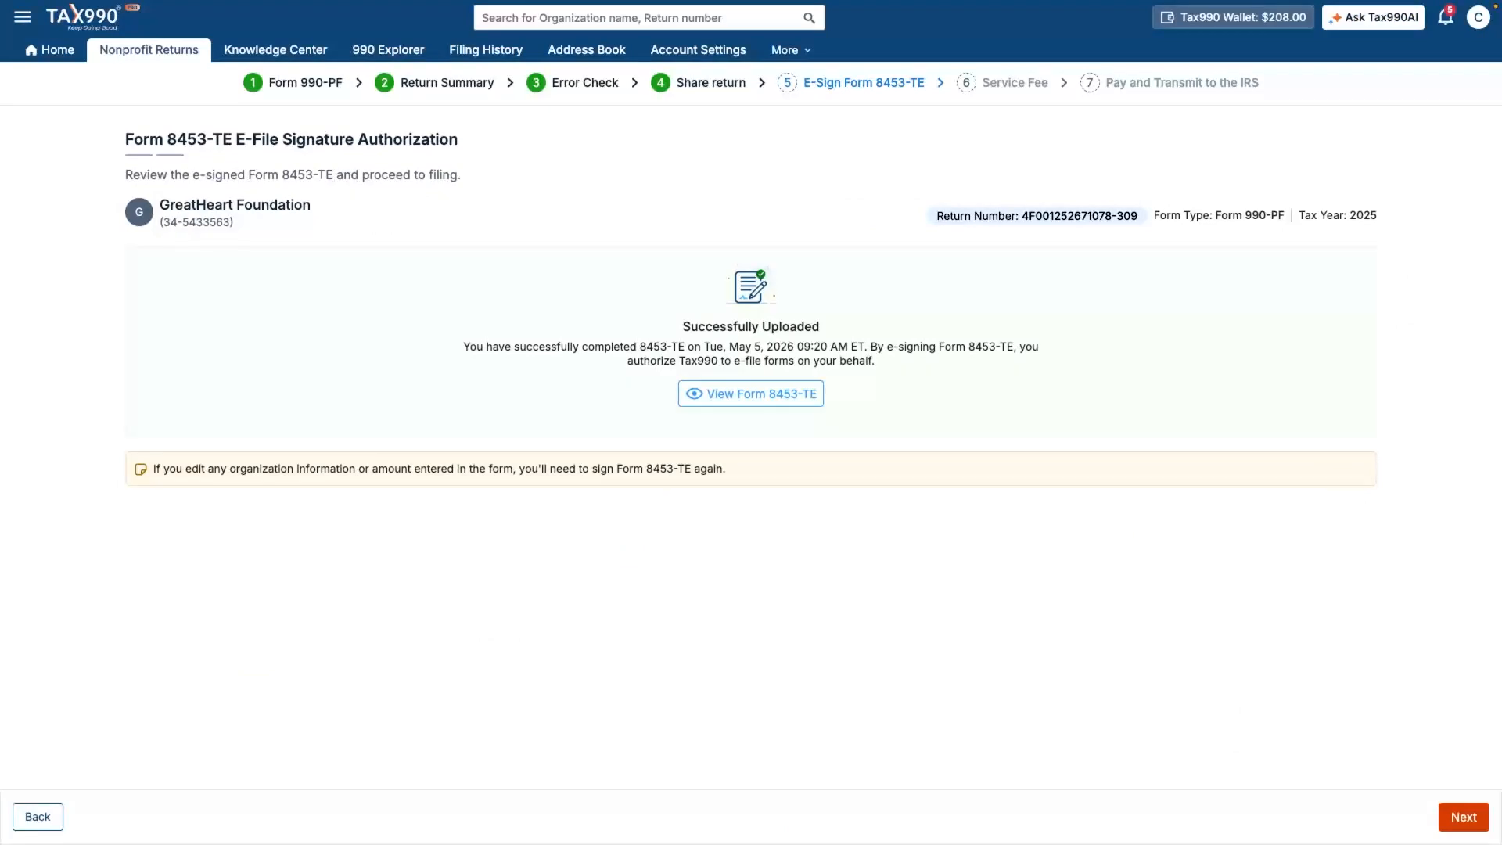
# - Accept the $149.90 e-filing fee, fully covered by credits, and reach the Transmit to the IRS review
pyautogui.click(1463, 816)
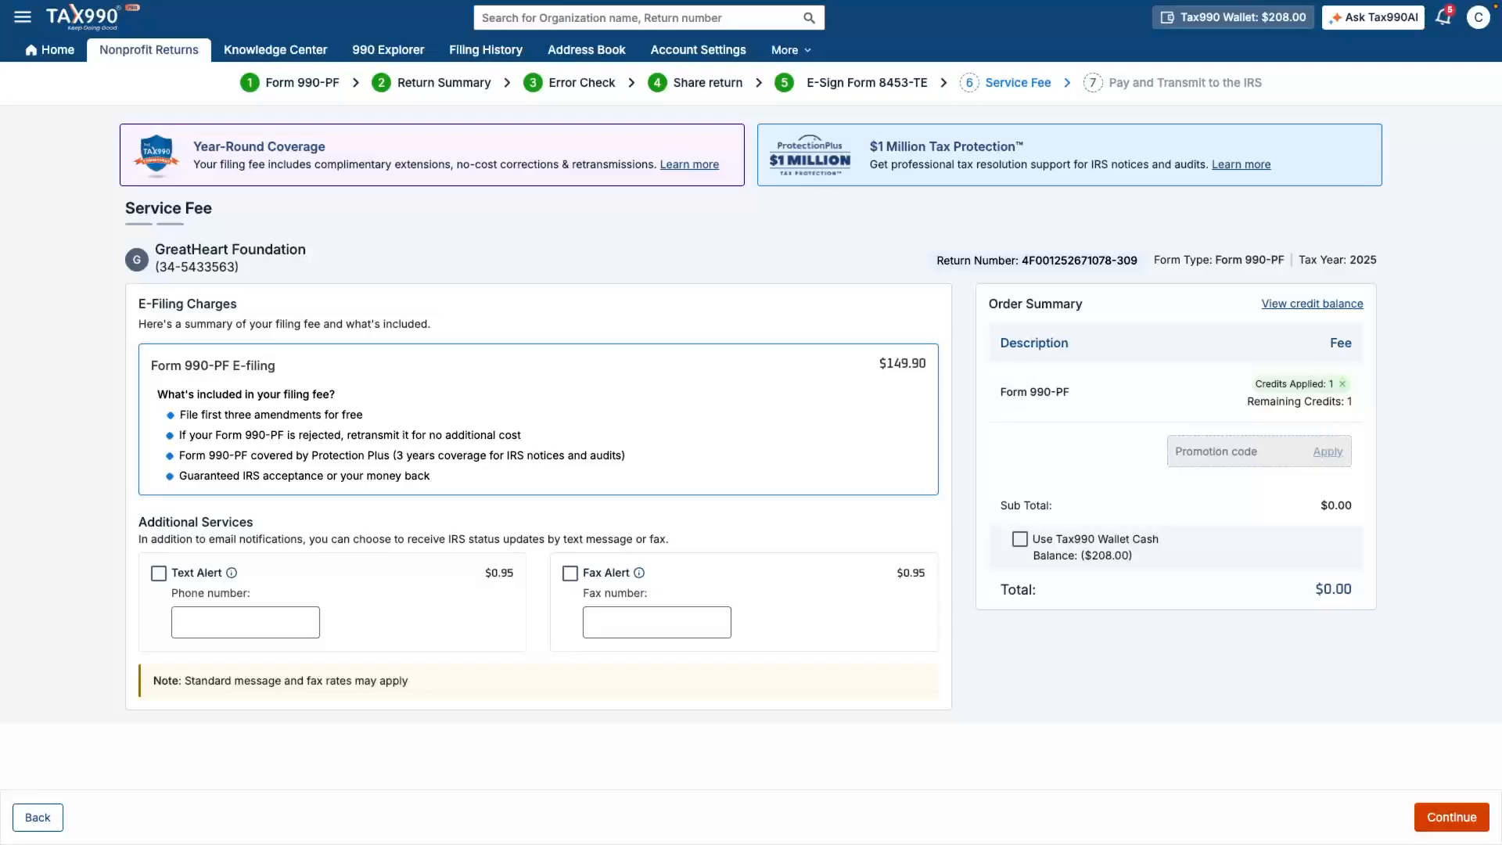
pyautogui.click(1451, 818)
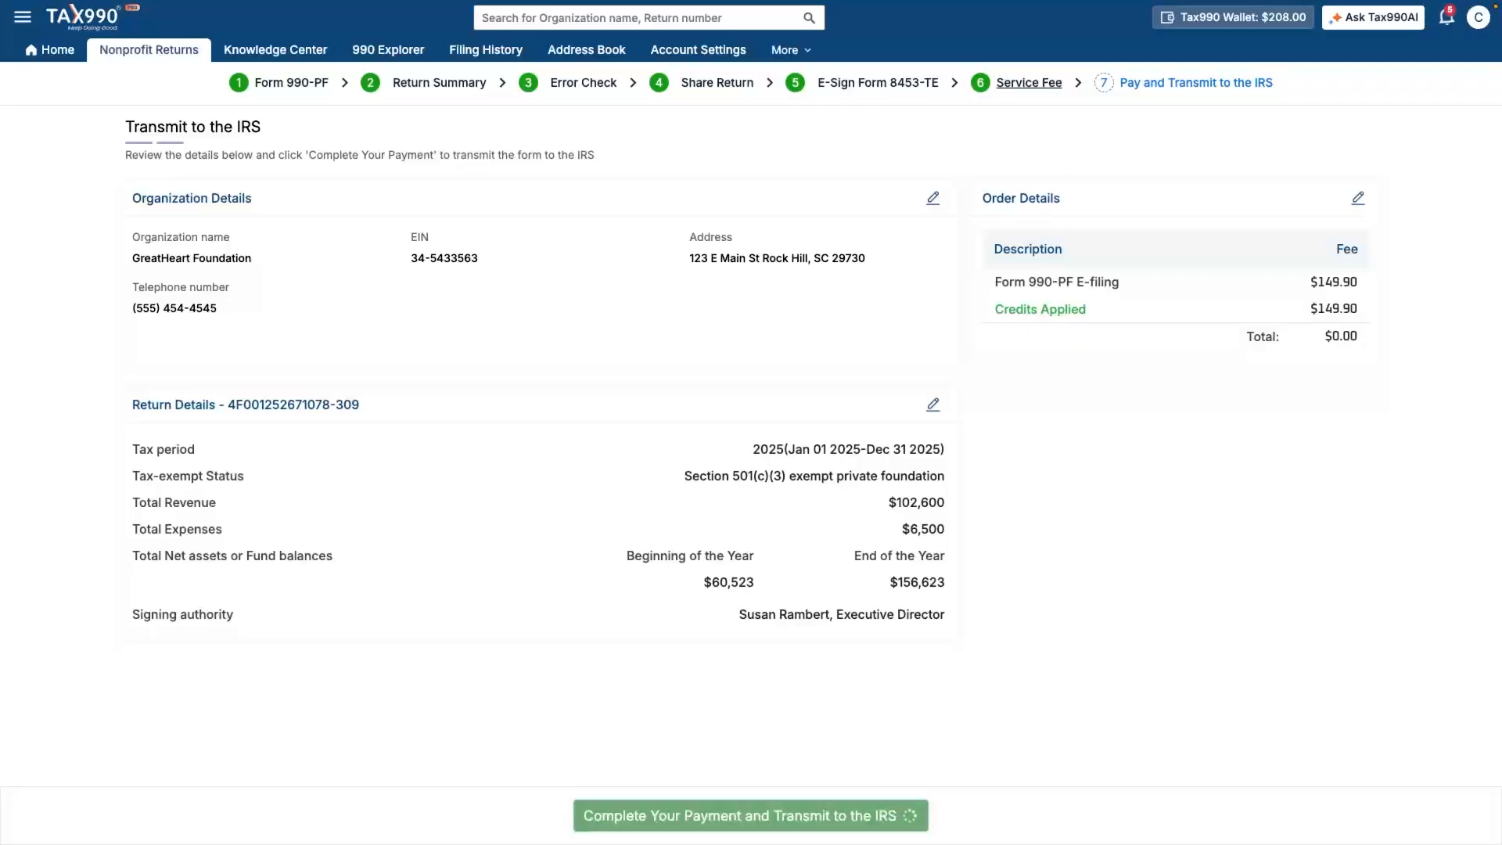
# - Pay with prepaid credits and confirm transmitting the GreatHeart Foundation Form 990-PF to the IRS
pyautogui.click(750, 815)
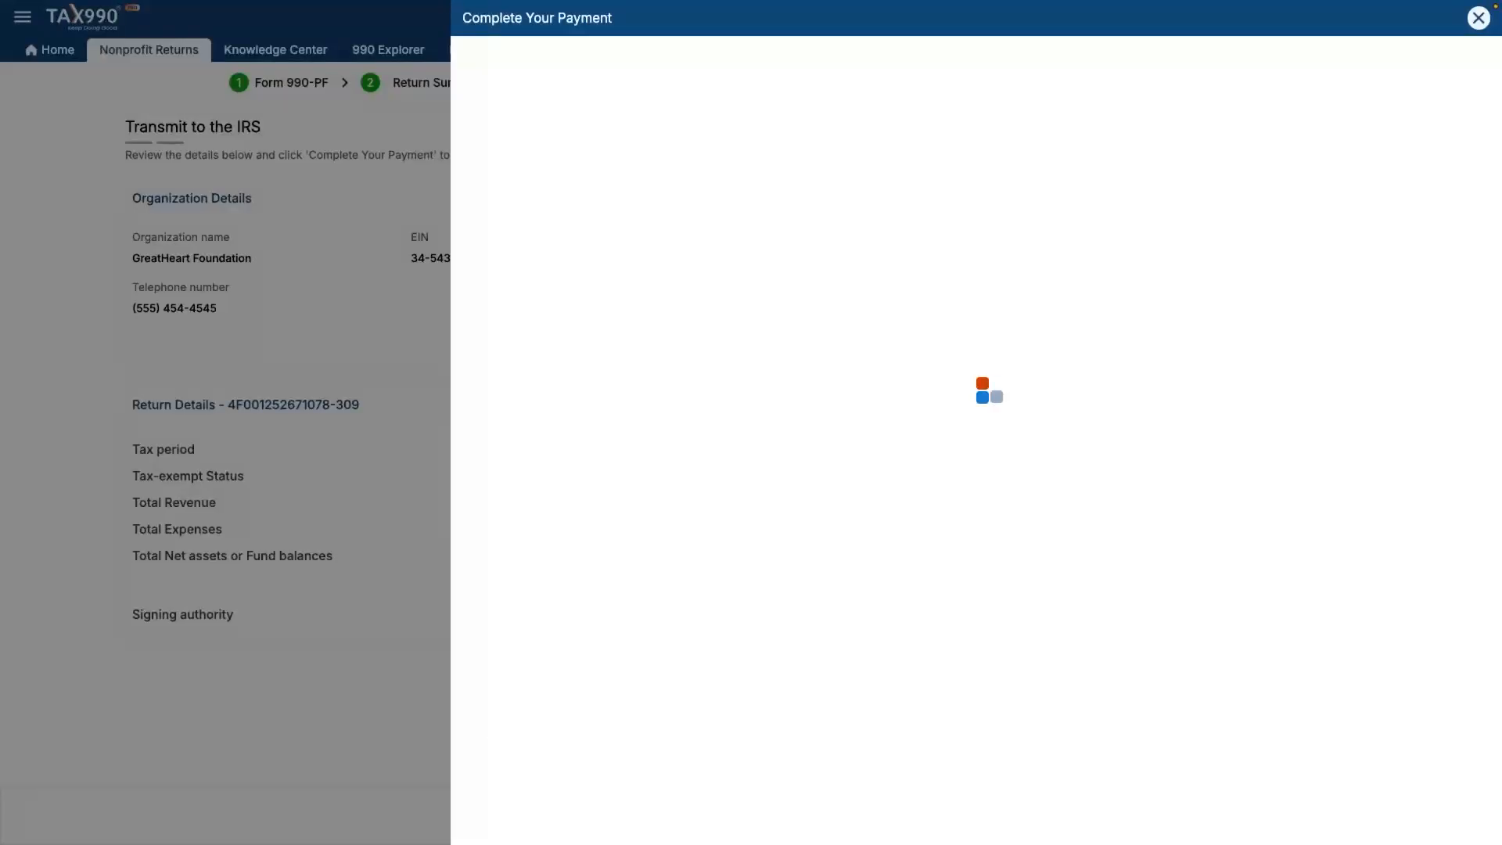
pyautogui.click(975, 163)
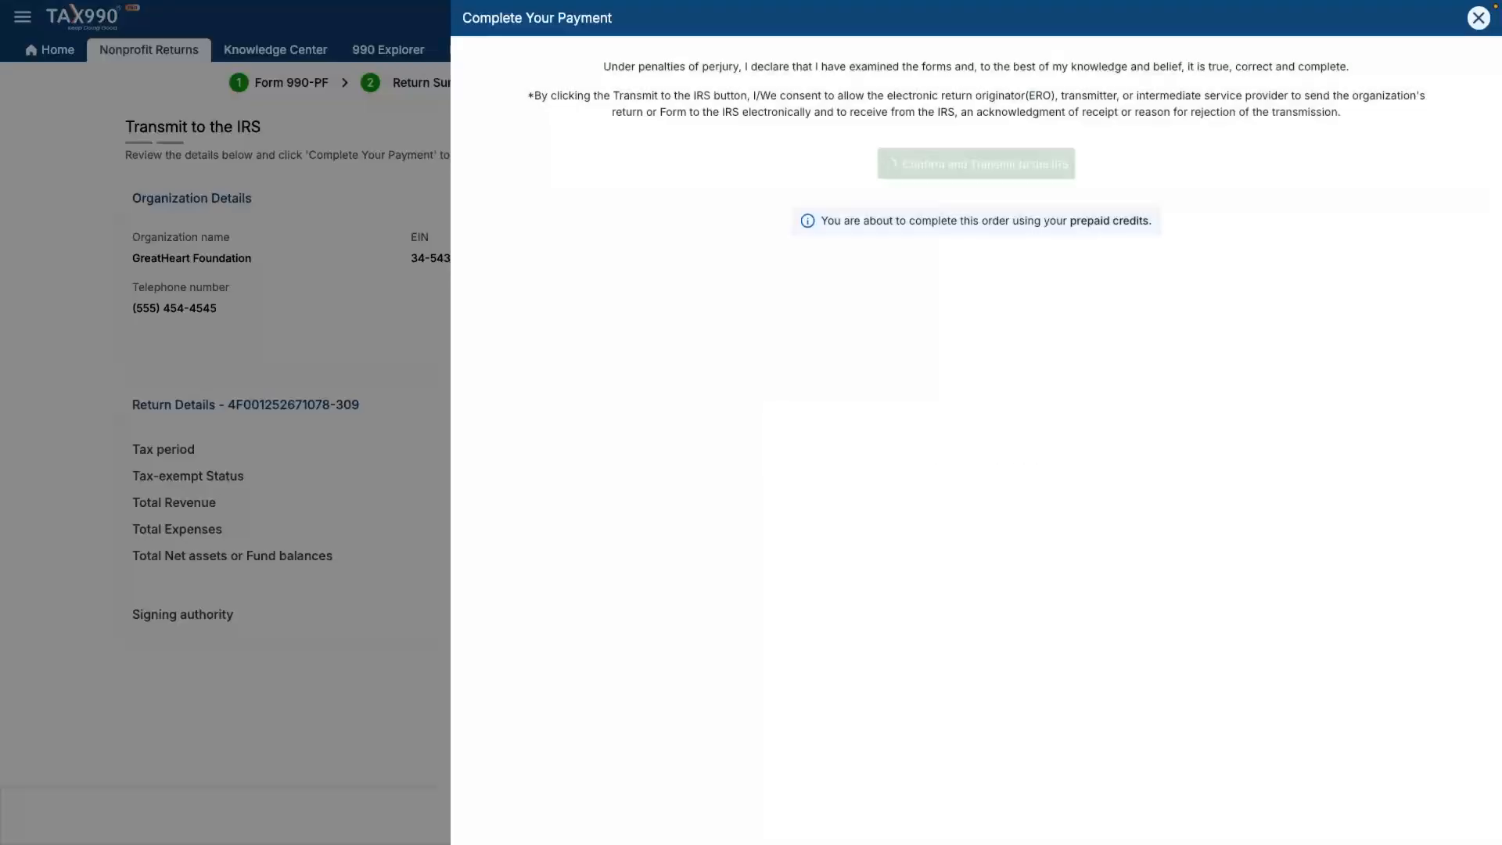